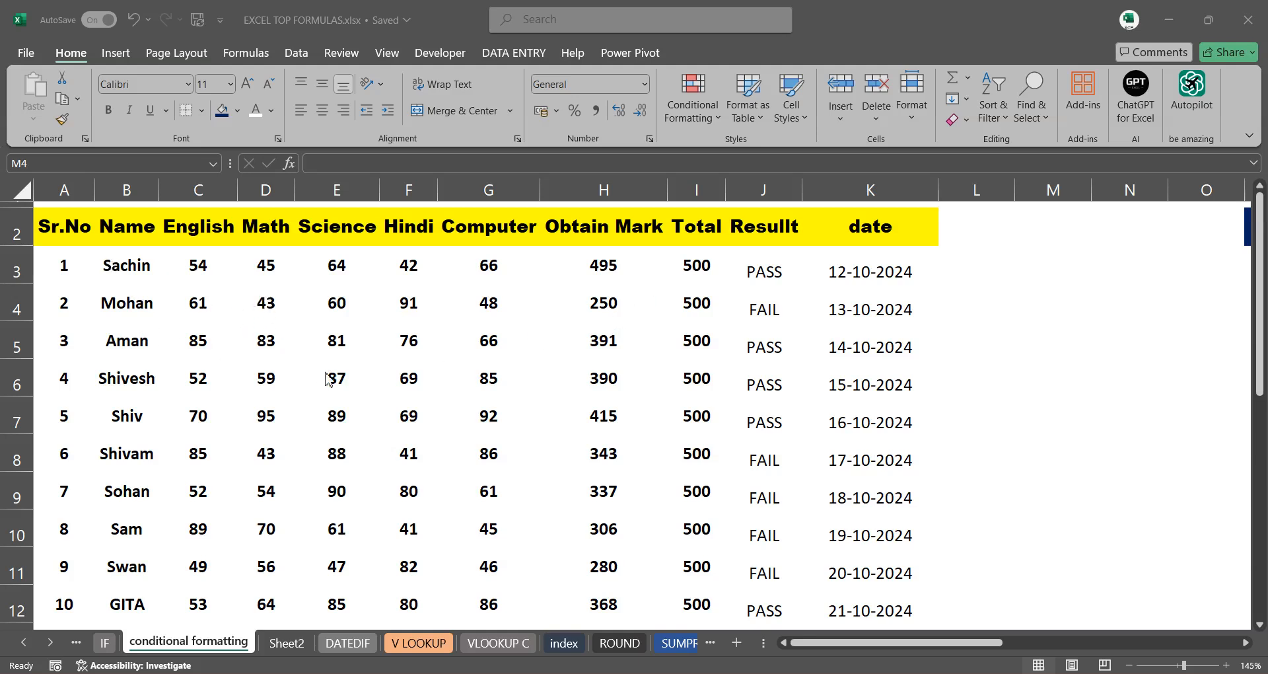
Start a Greater Than highlight rule on the subject marks in C3:G12 with a threshold of 50
scroll(337, 378, "down", 3, "ctrl")
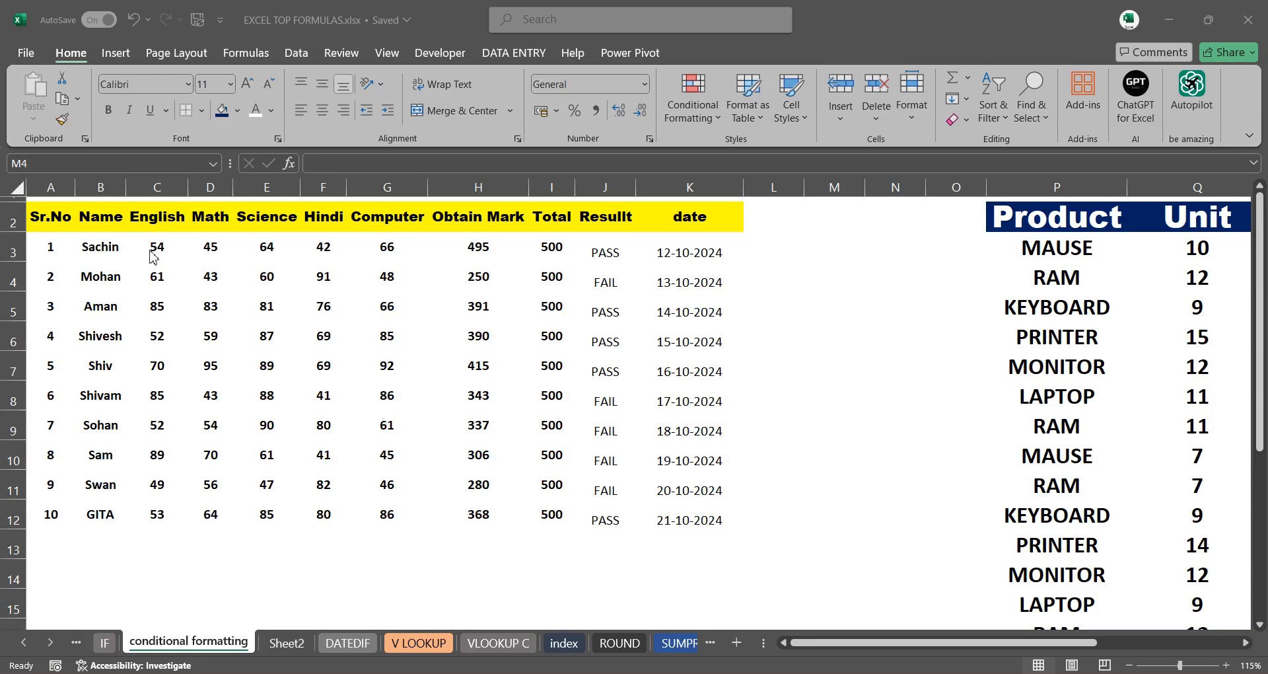
left_click_drag(153, 248, 377, 519)
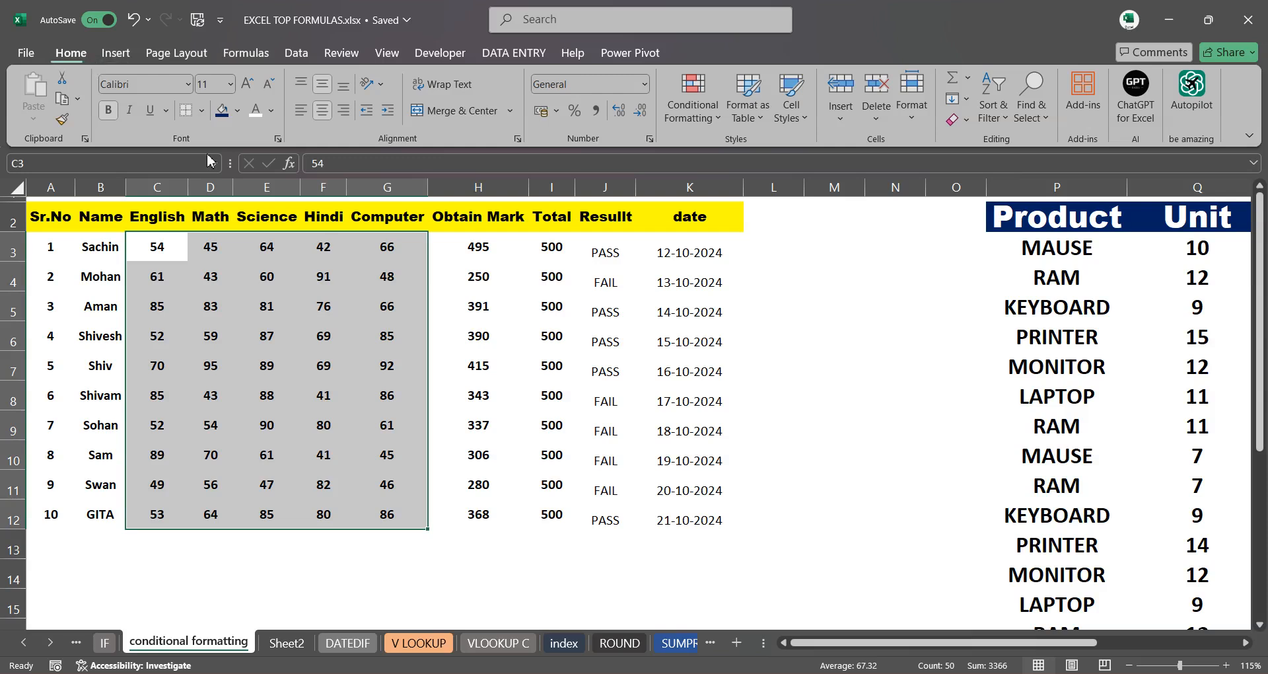
left_click(712, 118)
mouse_move(725, 164)
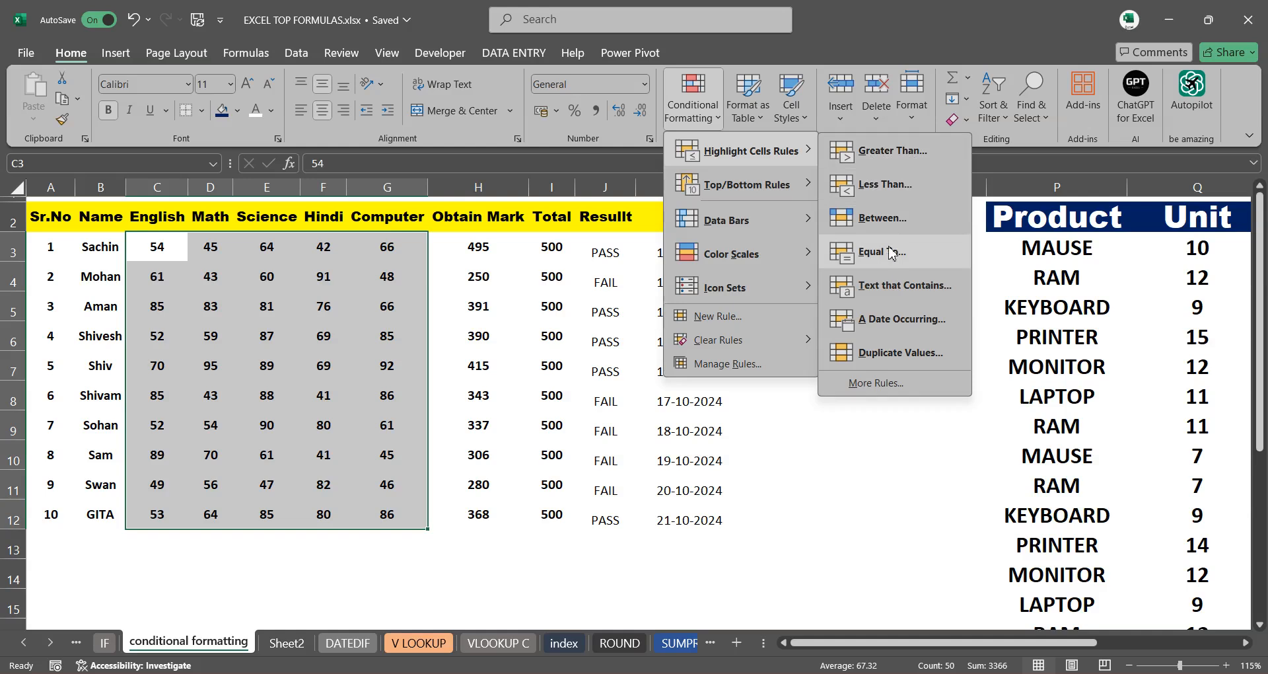
left_click(885, 152)
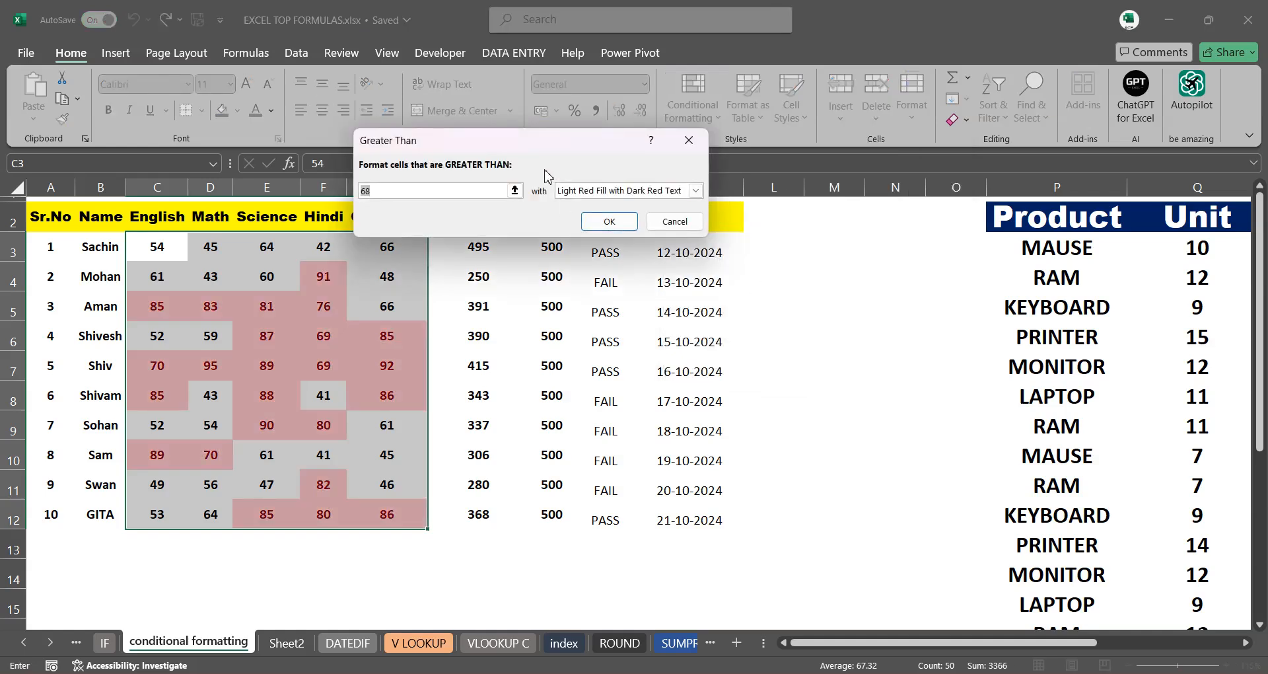
left_click_drag(543, 132, 671, 238)
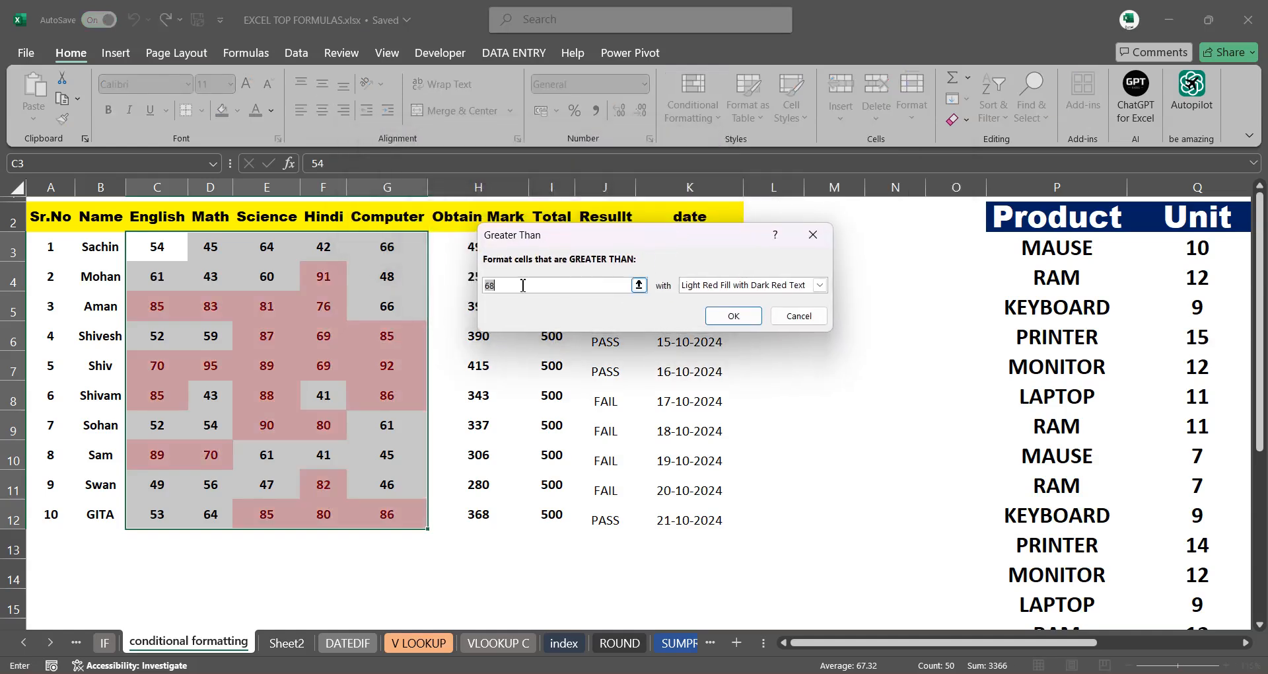
left_click(558, 289)
key("BackSpace")
key("BackSpace")
type("50")
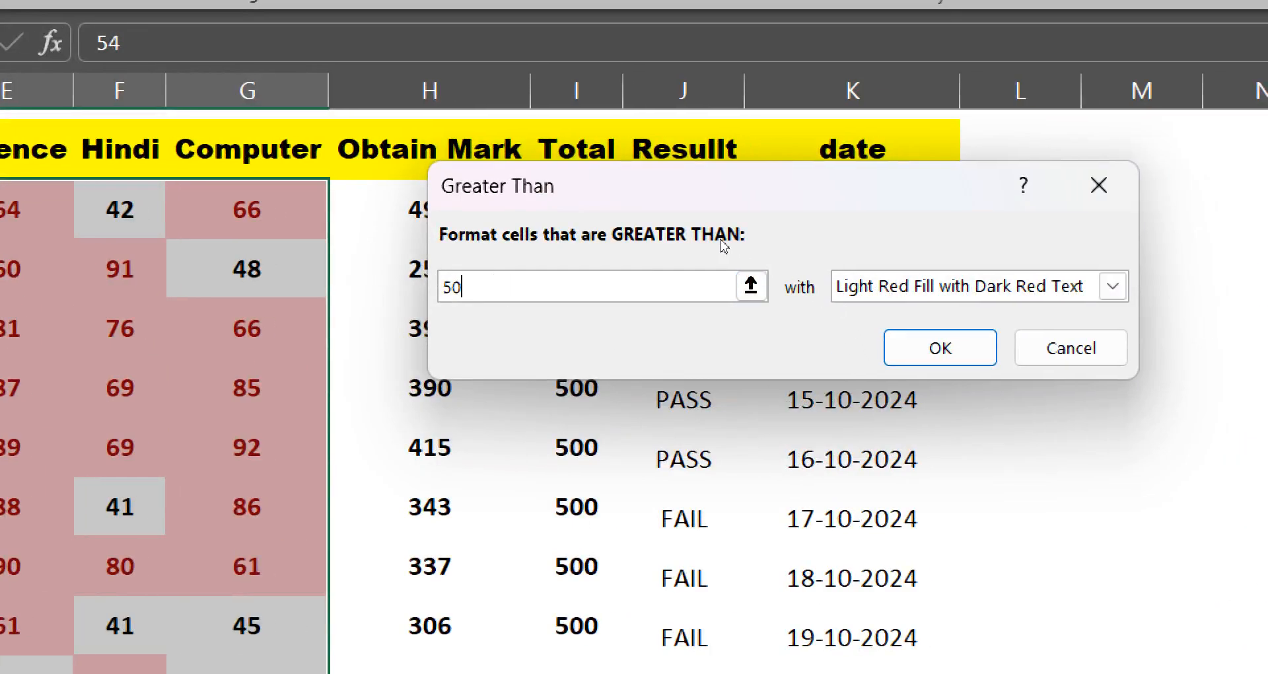
Try Yellow Fill with Dark Yellow Text and Green Fill with Dark Green Text as the rule's format
left_click_drag(739, 190, 548, 158)
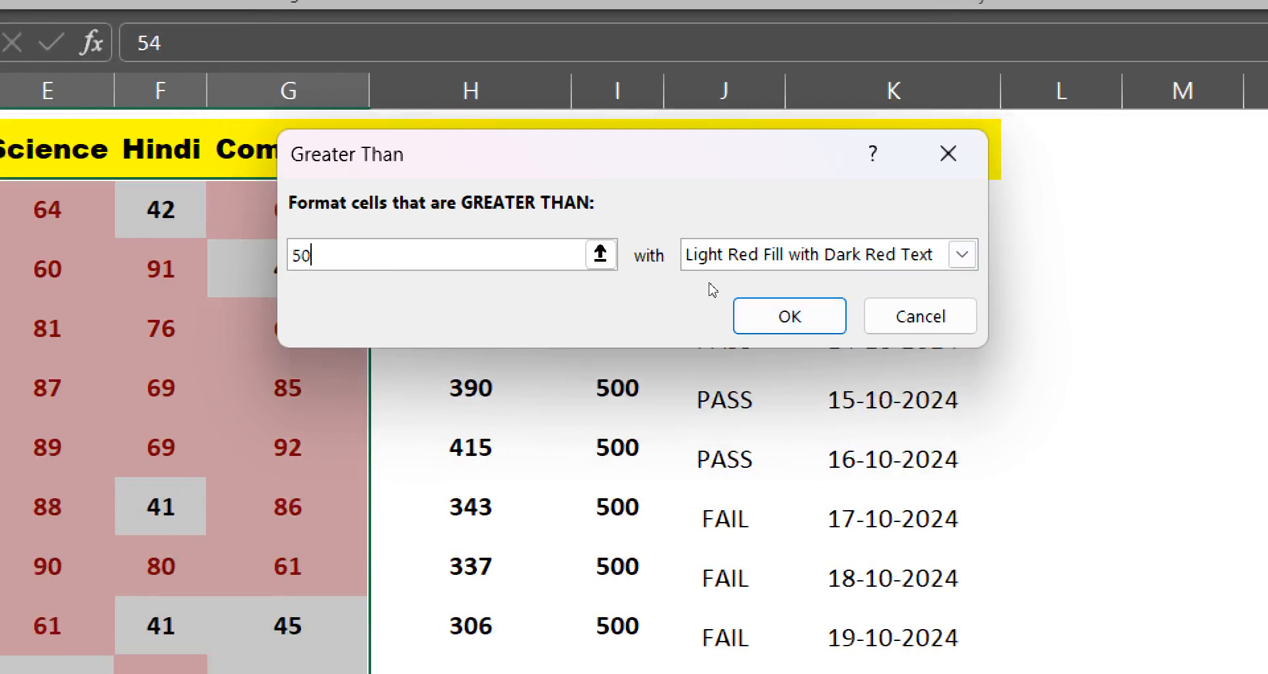
left_click(725, 266)
key("Up")
key("Return")
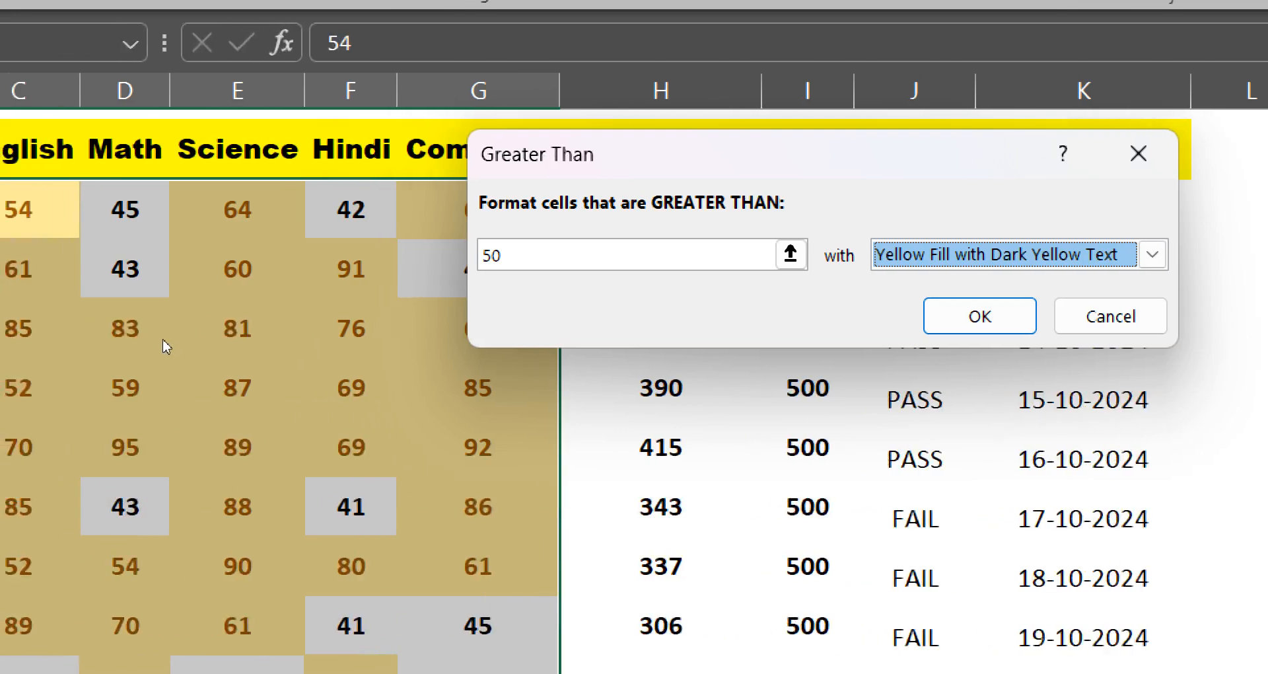
left_click(722, 267)
key("Down")
key("Return")
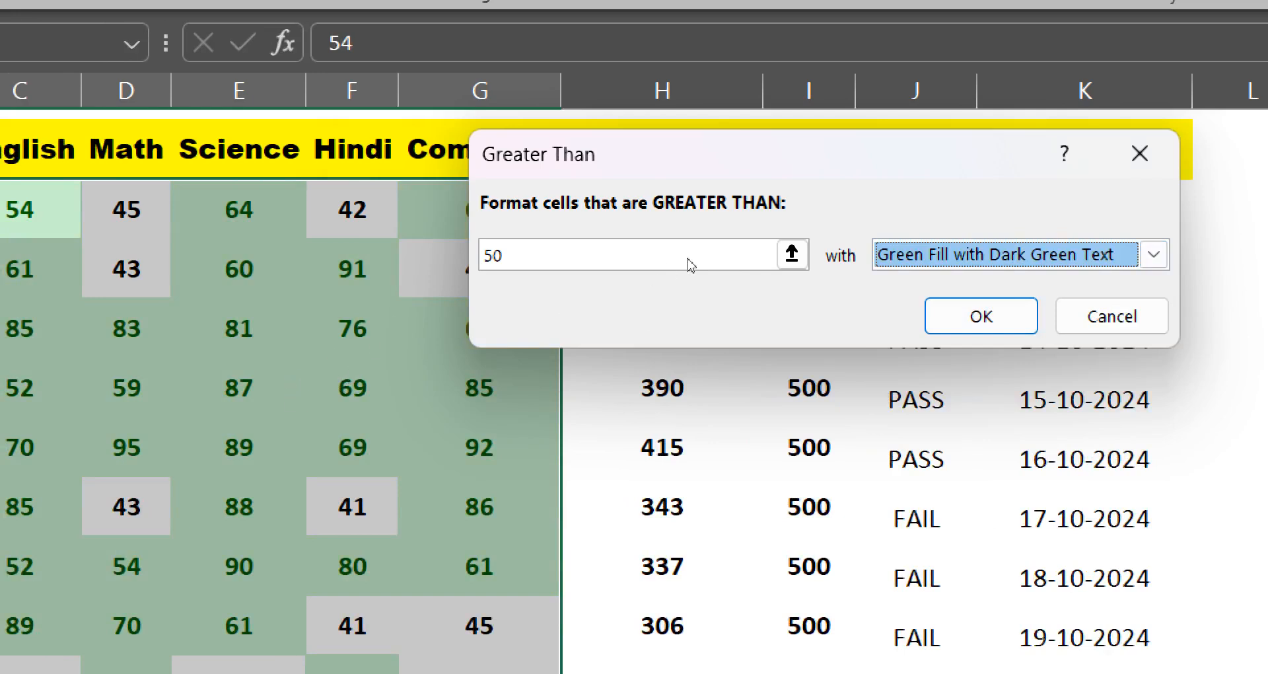
Give the Greater Than rule a custom format with a light blue fill and apply it
key("alt+Down")
key("Down")
key("Down")
key("Down")
key("Down")
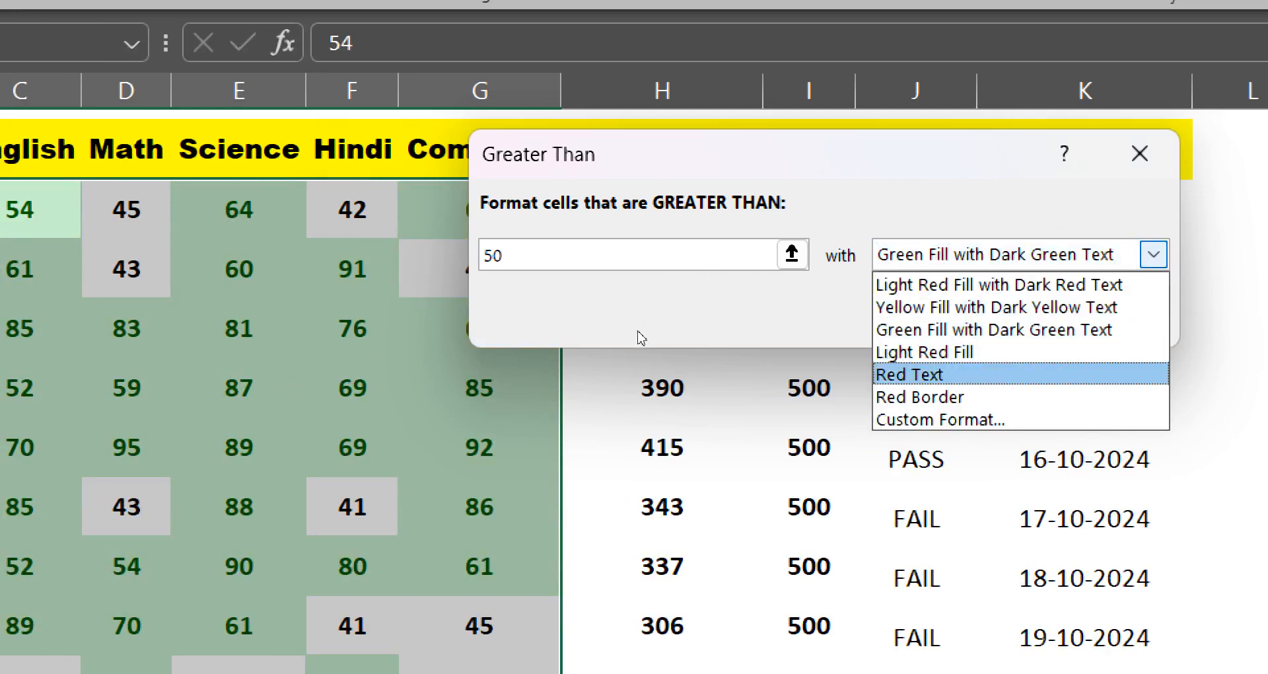
key("Return")
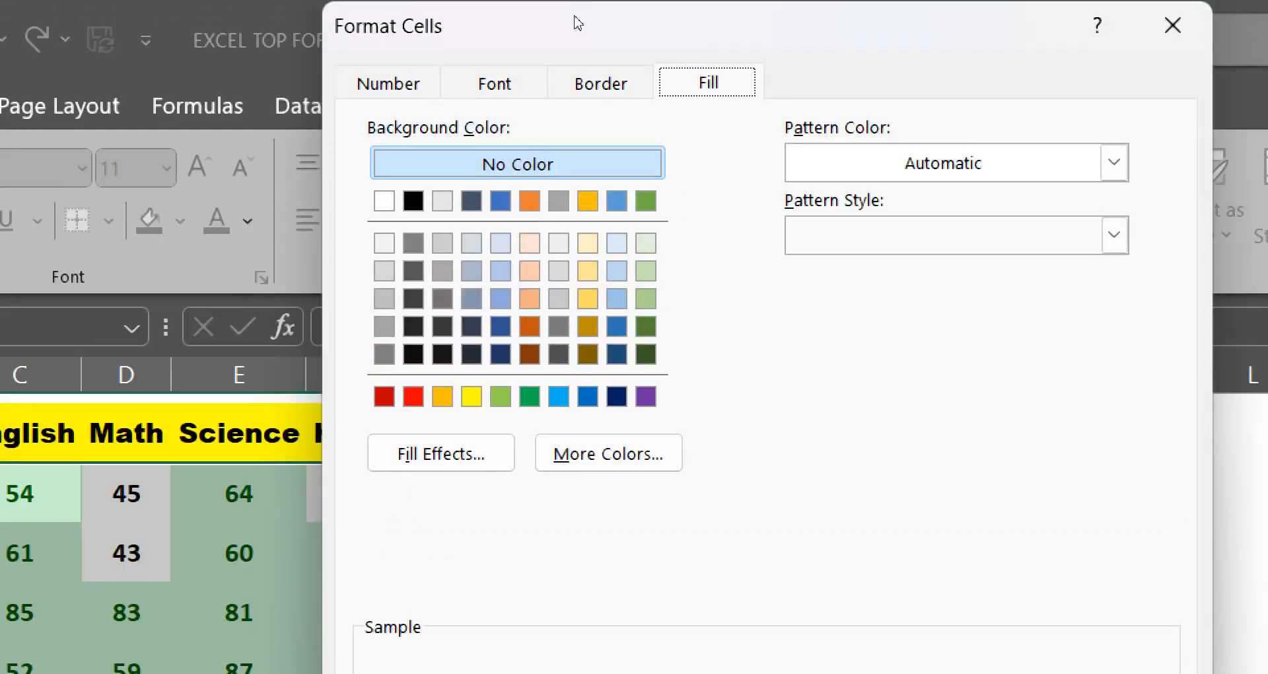
left_click_drag(578, 23, 473, 80)
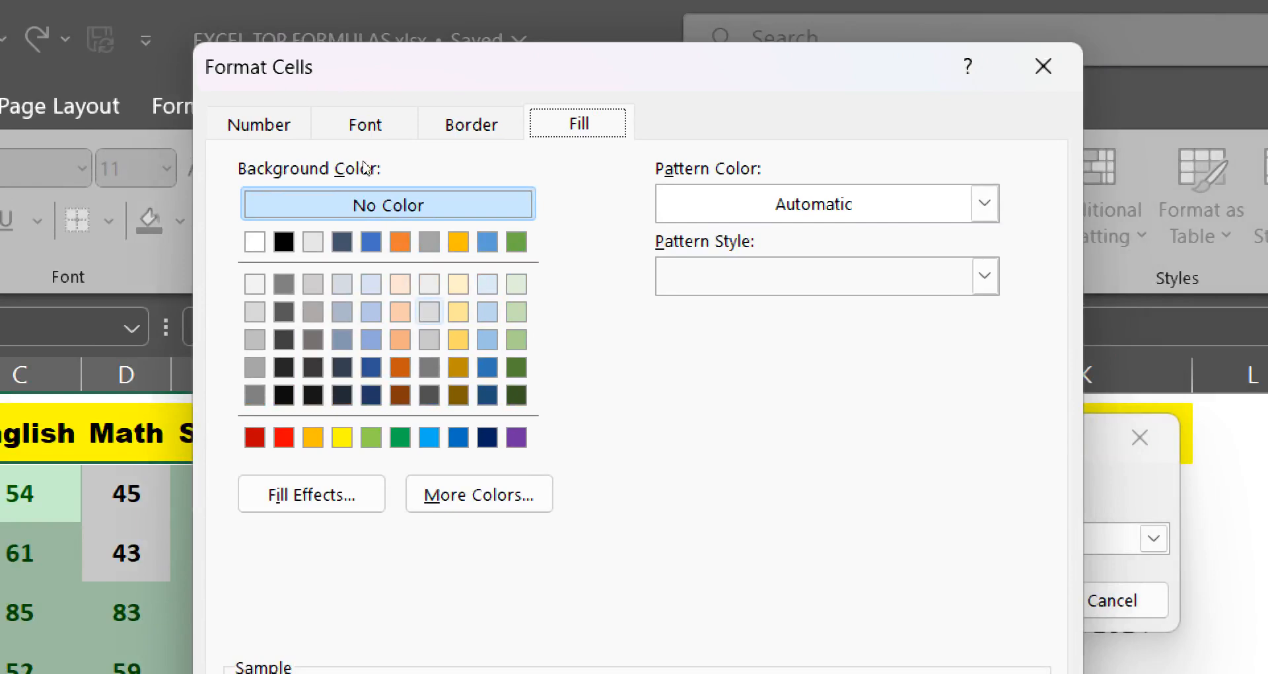
left_click(429, 312)
left_click(347, 123)
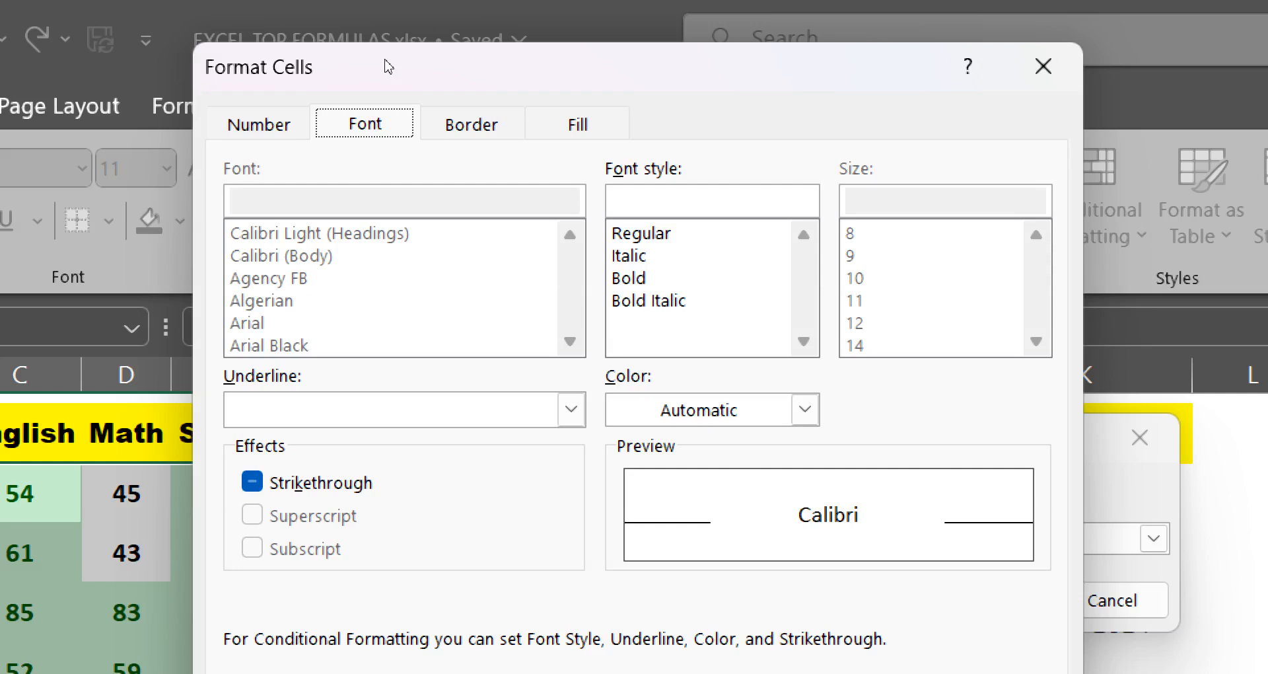
key("ctrl+Tab")
key("ctrl+Tab")
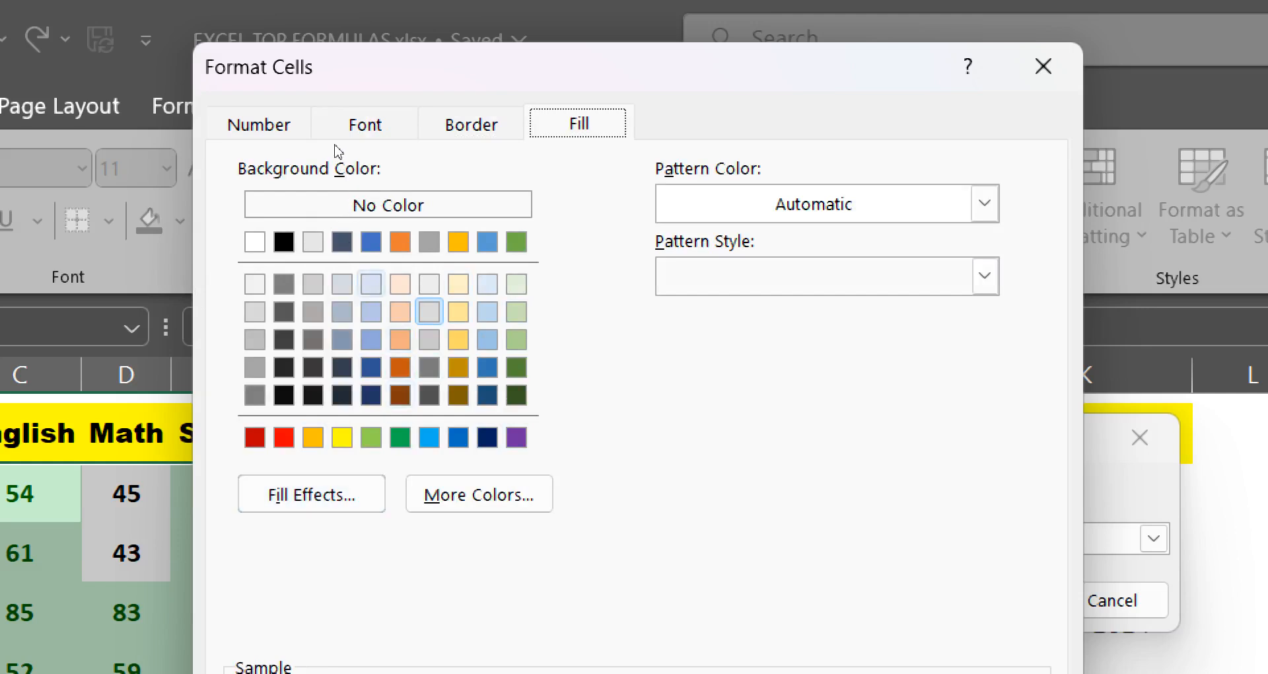
key("Tab")
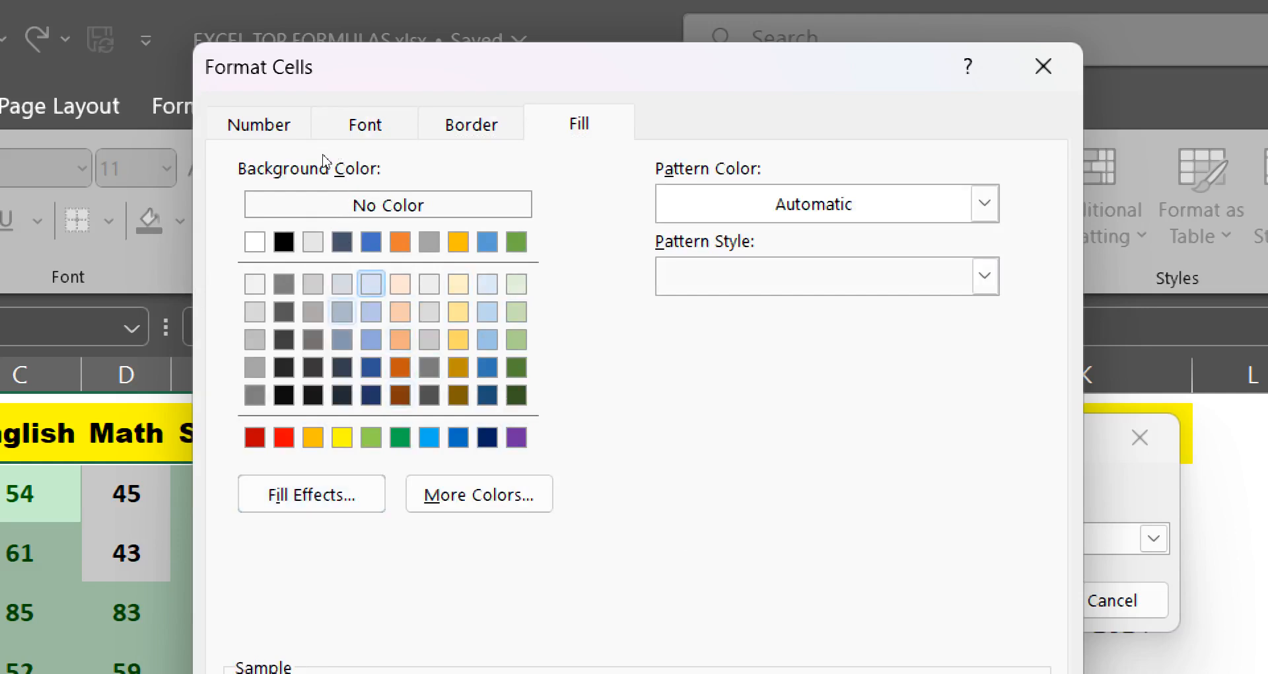
key("Return")
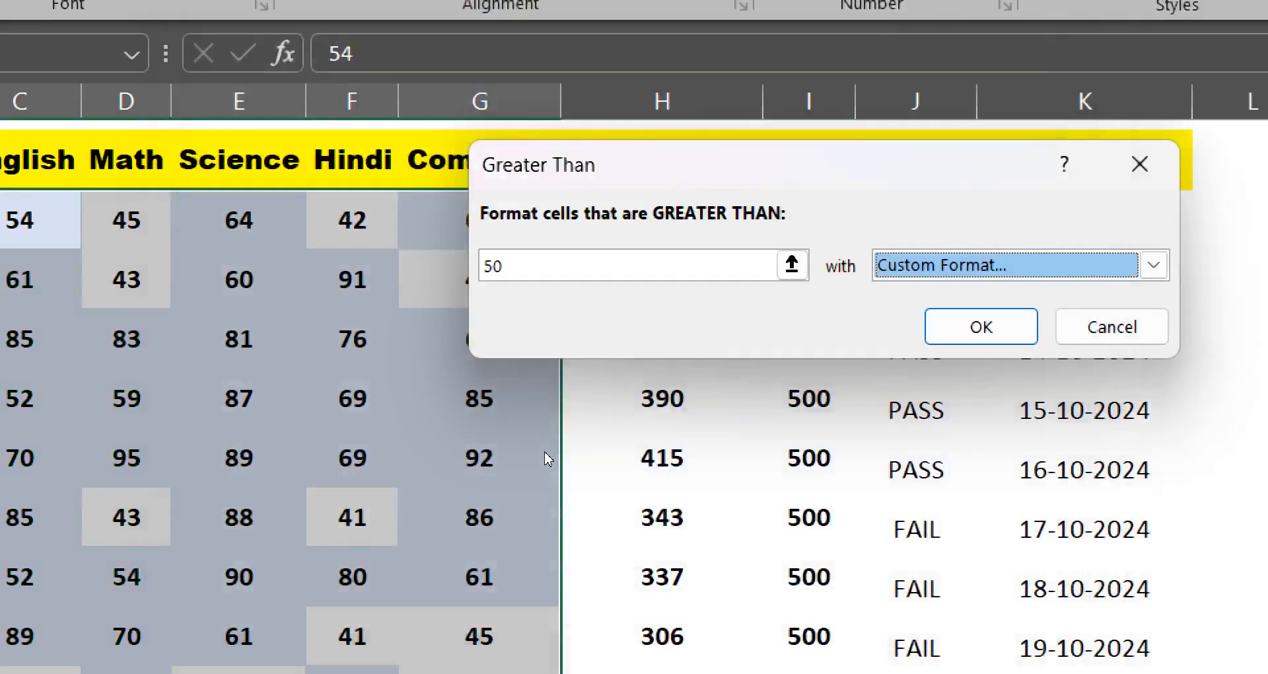
key("Return")
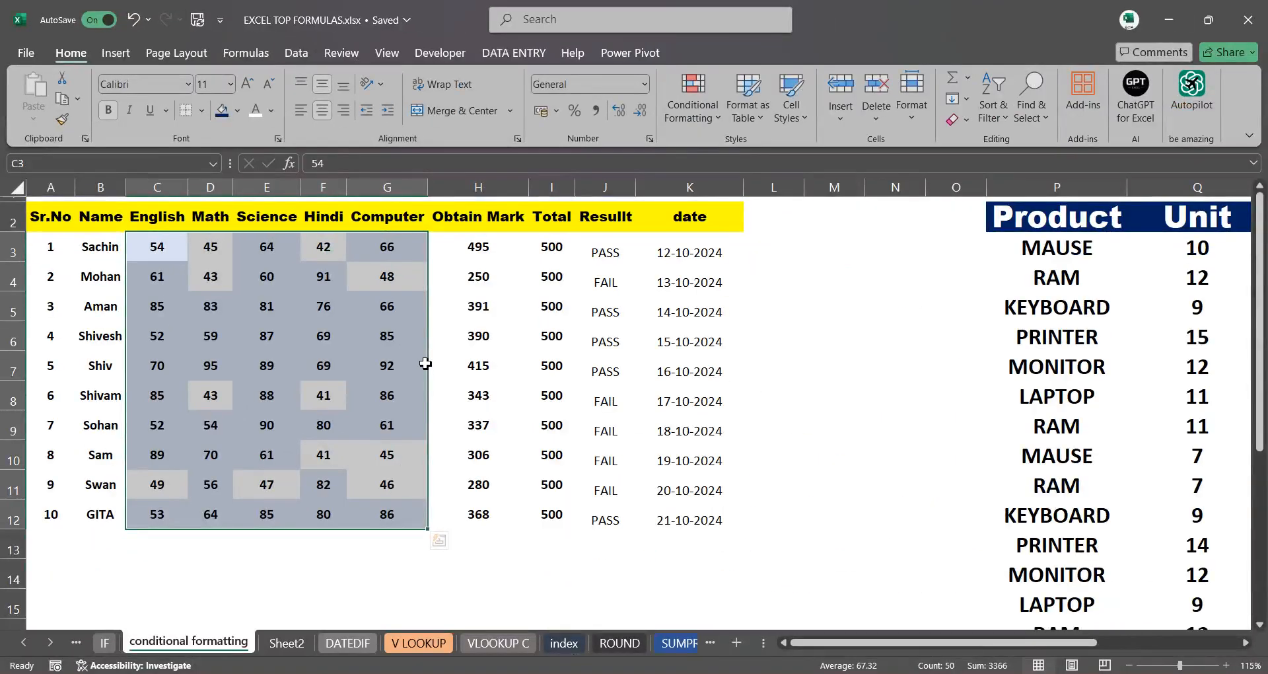
left_click(312, 362)
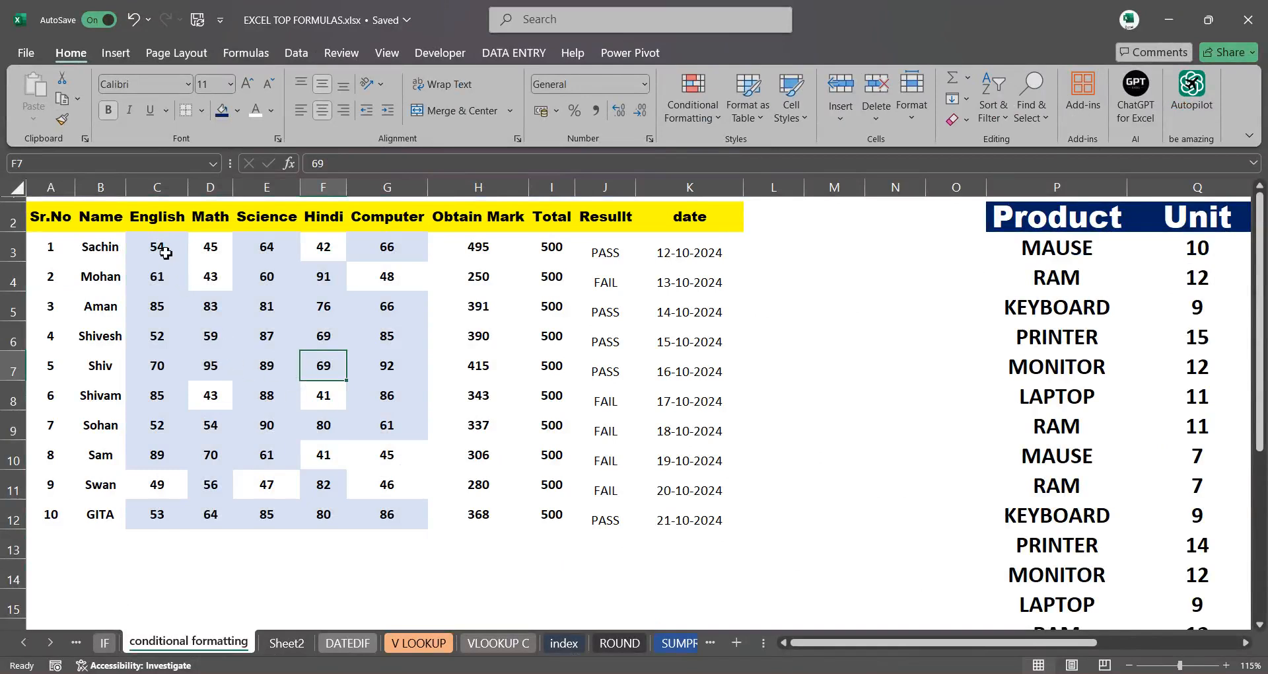
Start a Less Than highlight rule on the marks in C3:G12 with a threshold of 50
left_click_drag(156, 246, 377, 519)
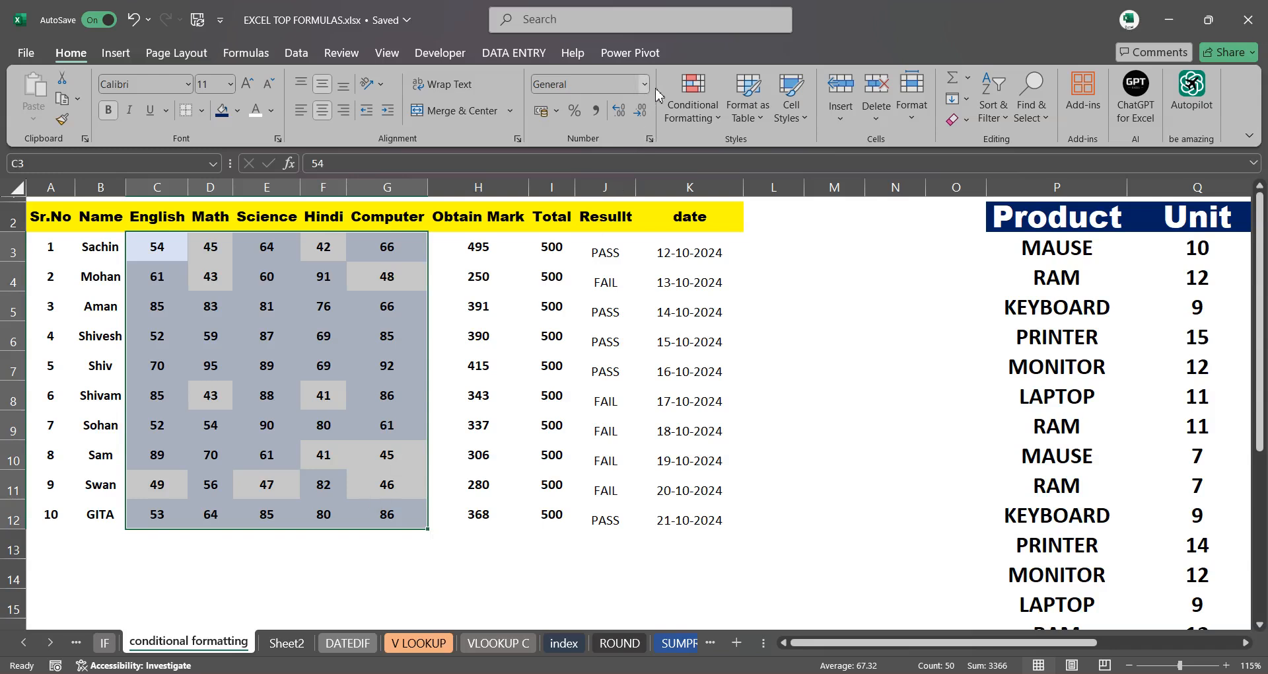
left_click(667, 119)
mouse_move(738, 151)
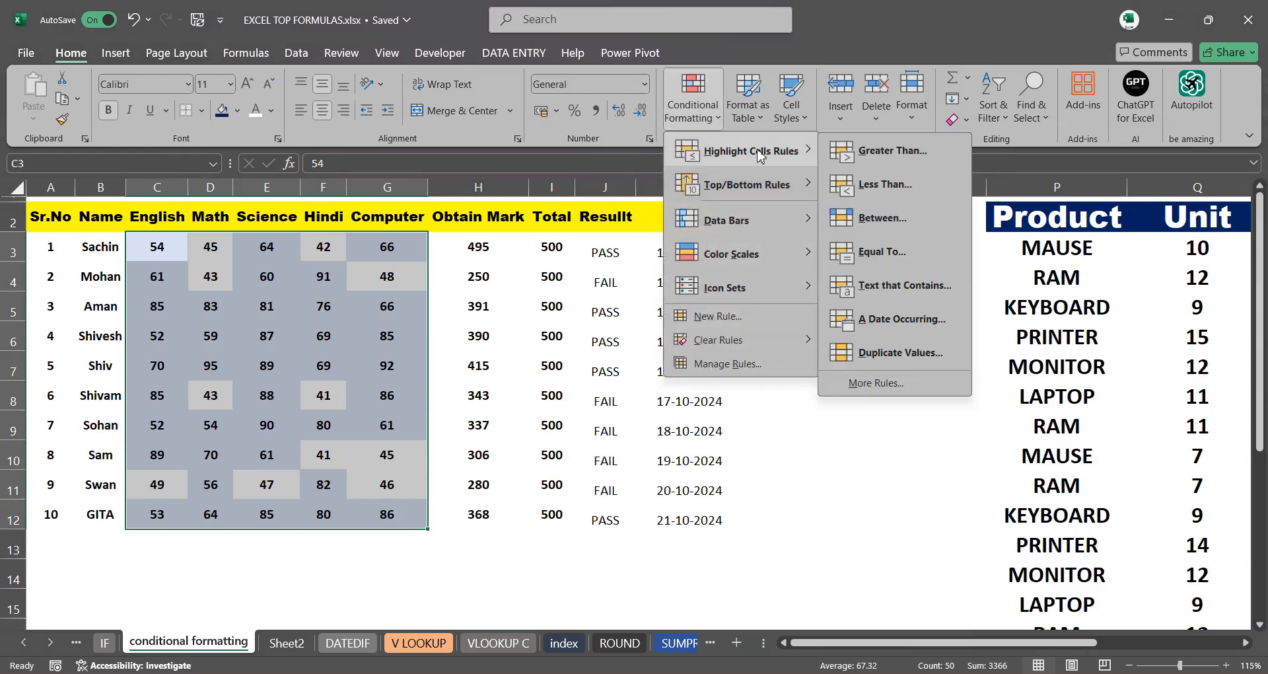
left_click(902, 190)
left_click_drag(597, 214, 659, 271)
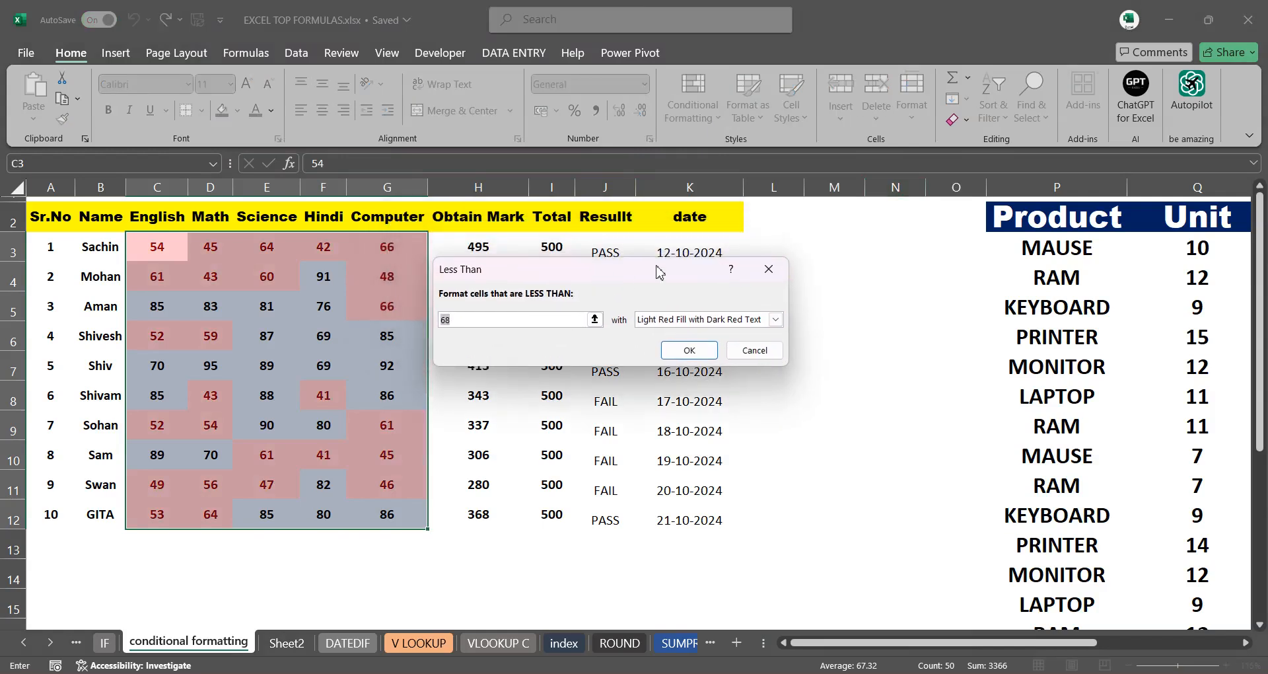
left_click(526, 320)
type("50")
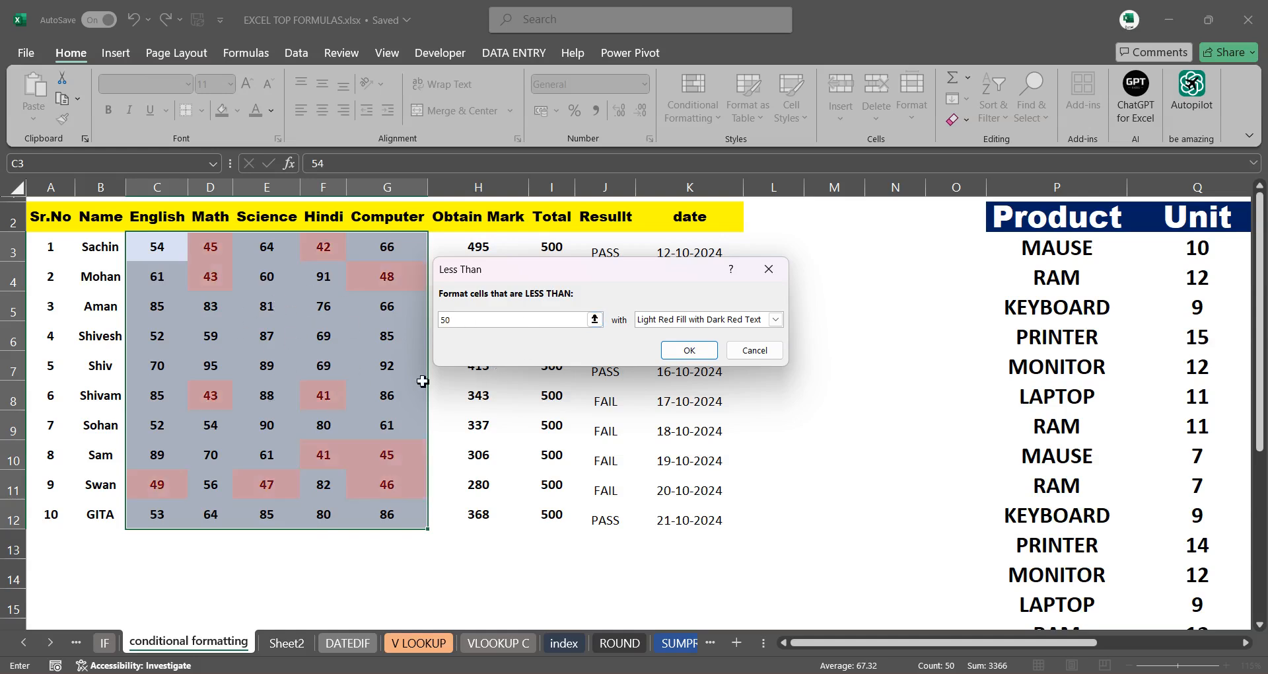
Give the Less Than rule a custom format with a light gold fill and apply it
left_click(778, 321)
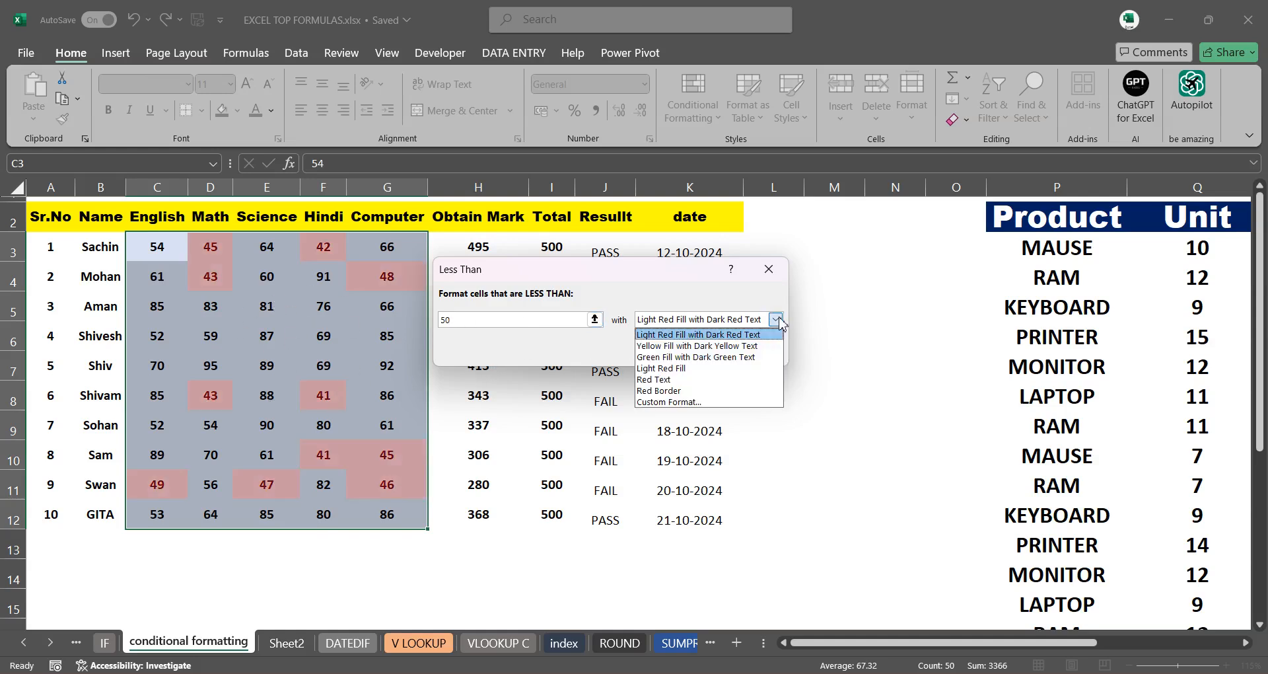
left_click(685, 404)
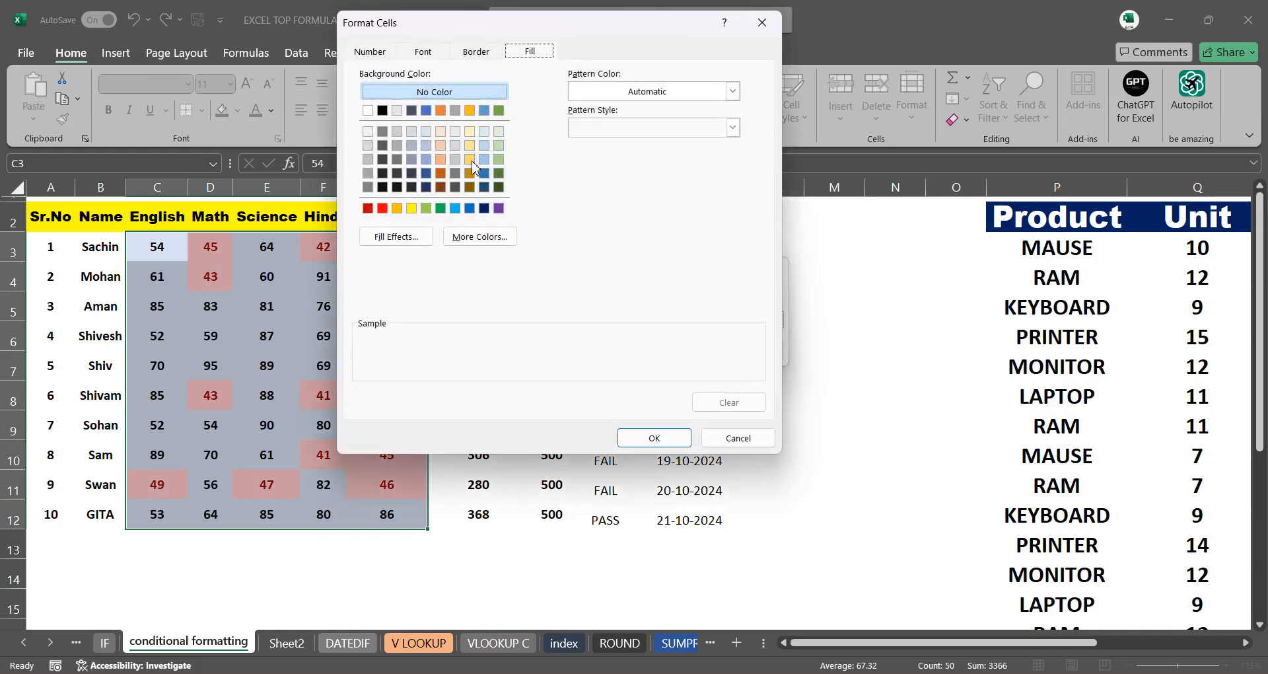
left_click(470, 146)
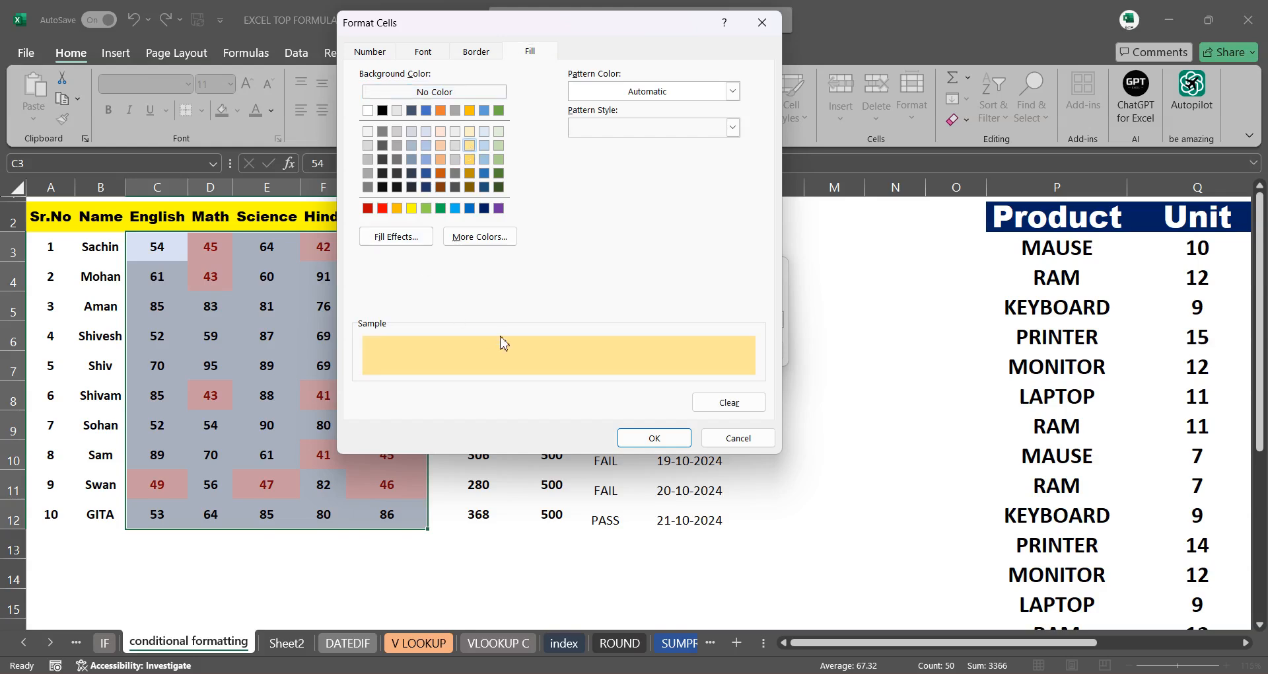
left_click(652, 438)
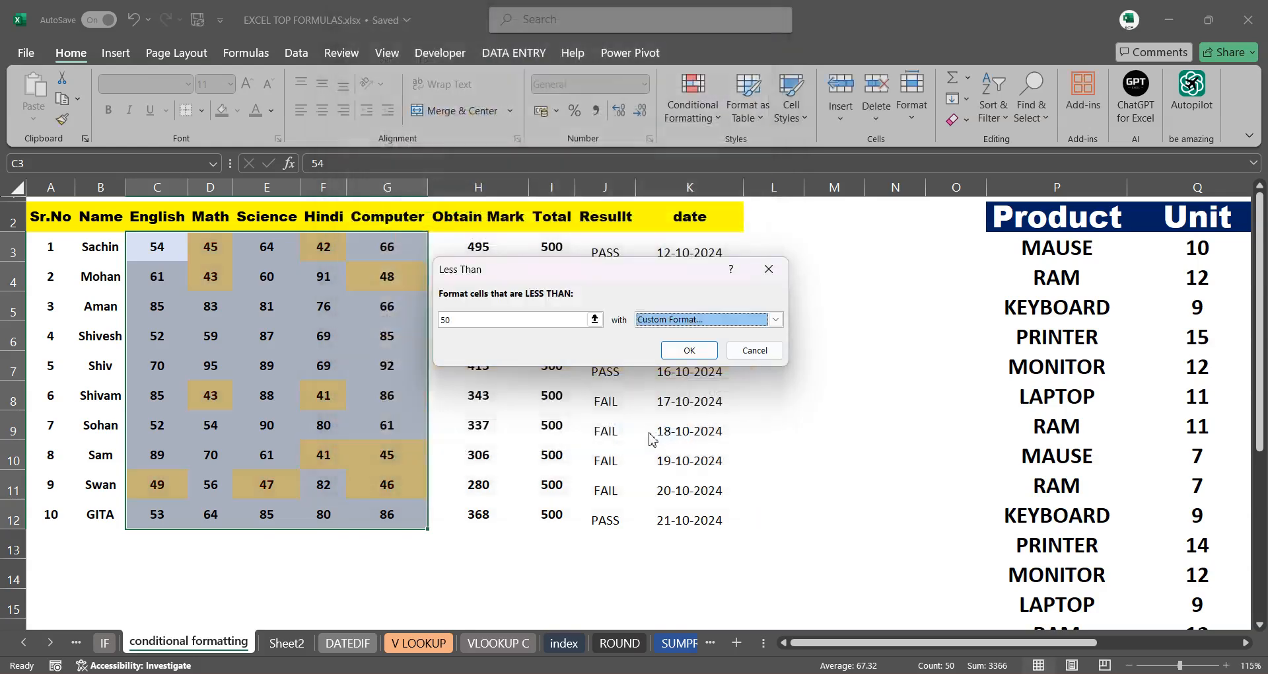
left_click(680, 362)
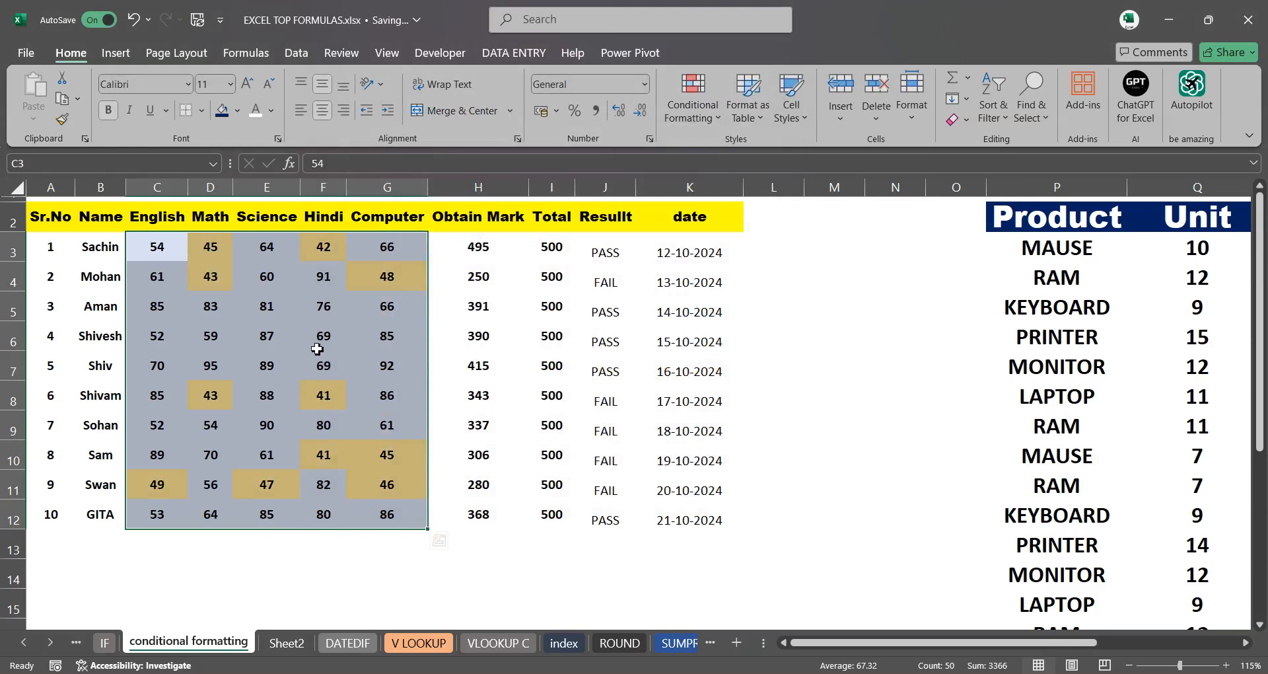
left_click(284, 305)
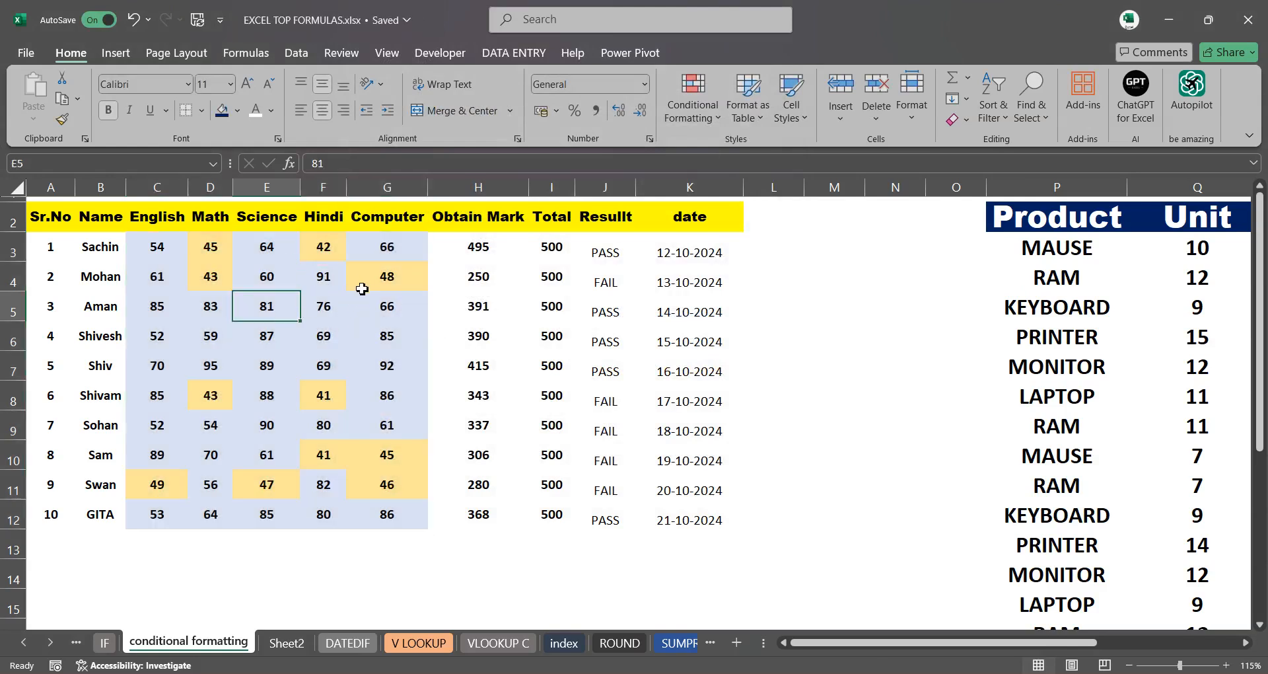
Change the marks in cells E7, C6 and G7 to 50
left_click(272, 360)
type("50")
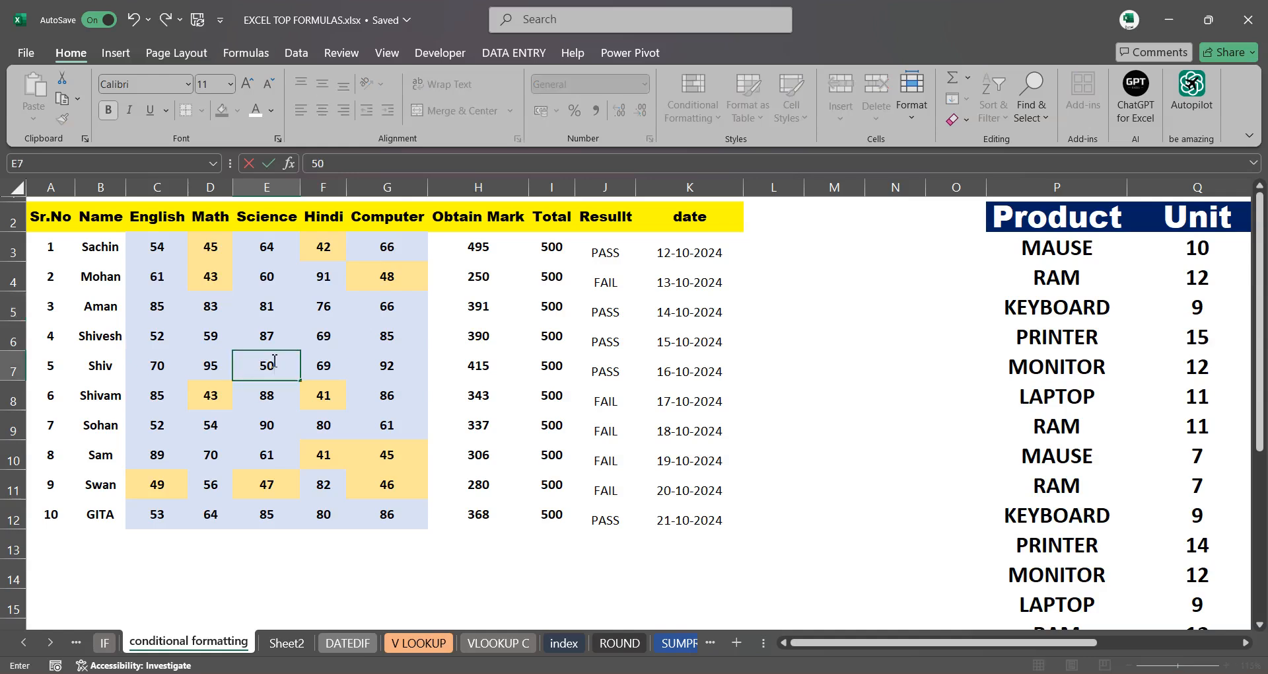
key("Return")
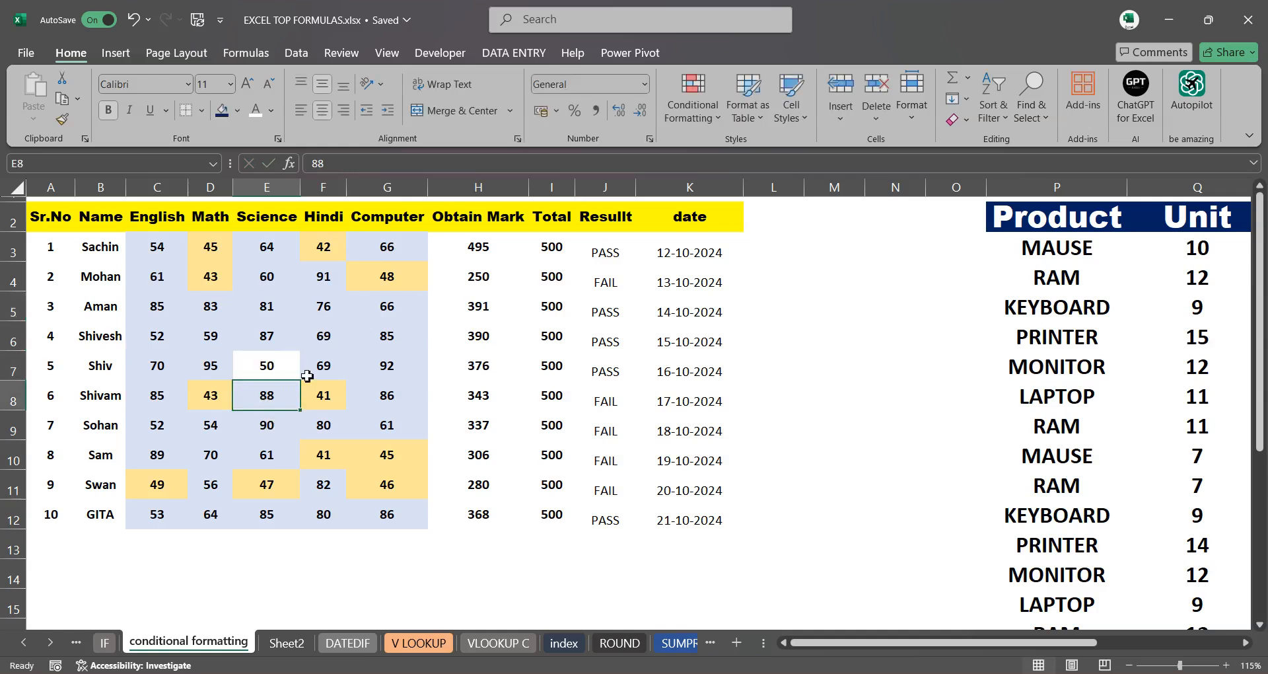
left_click(162, 338)
type("50")
key("Return")
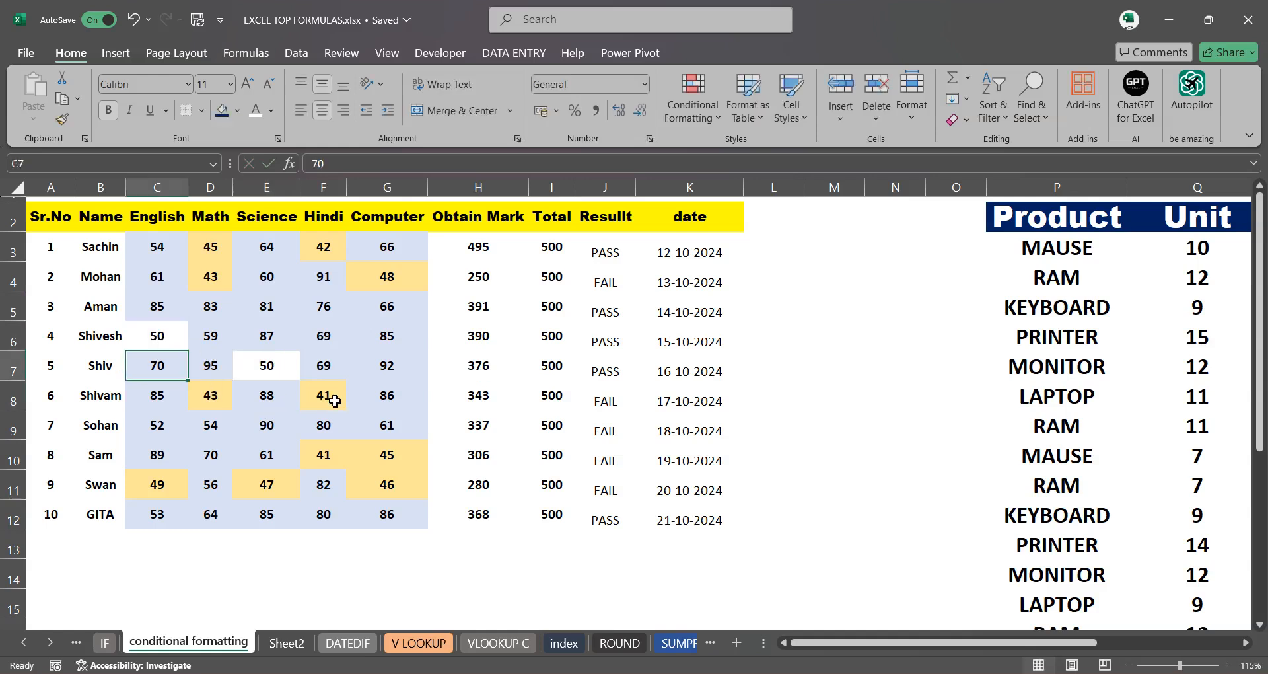
left_click(392, 365)
type("50")
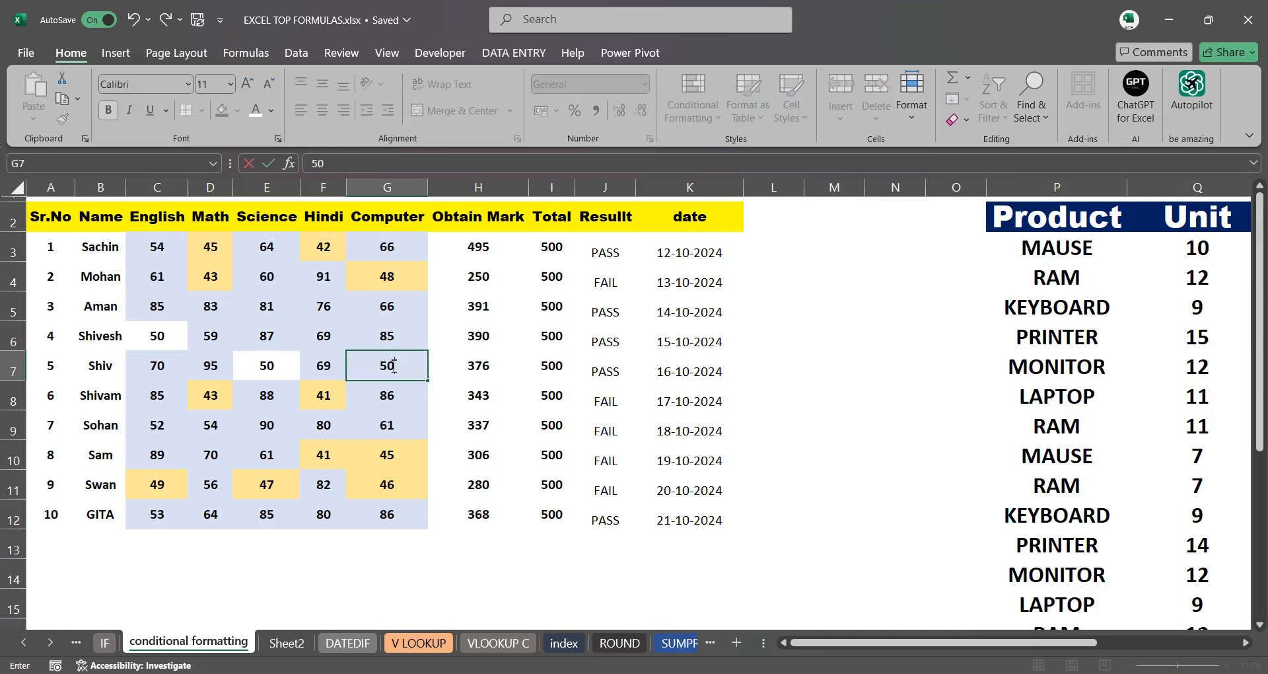
key("Return")
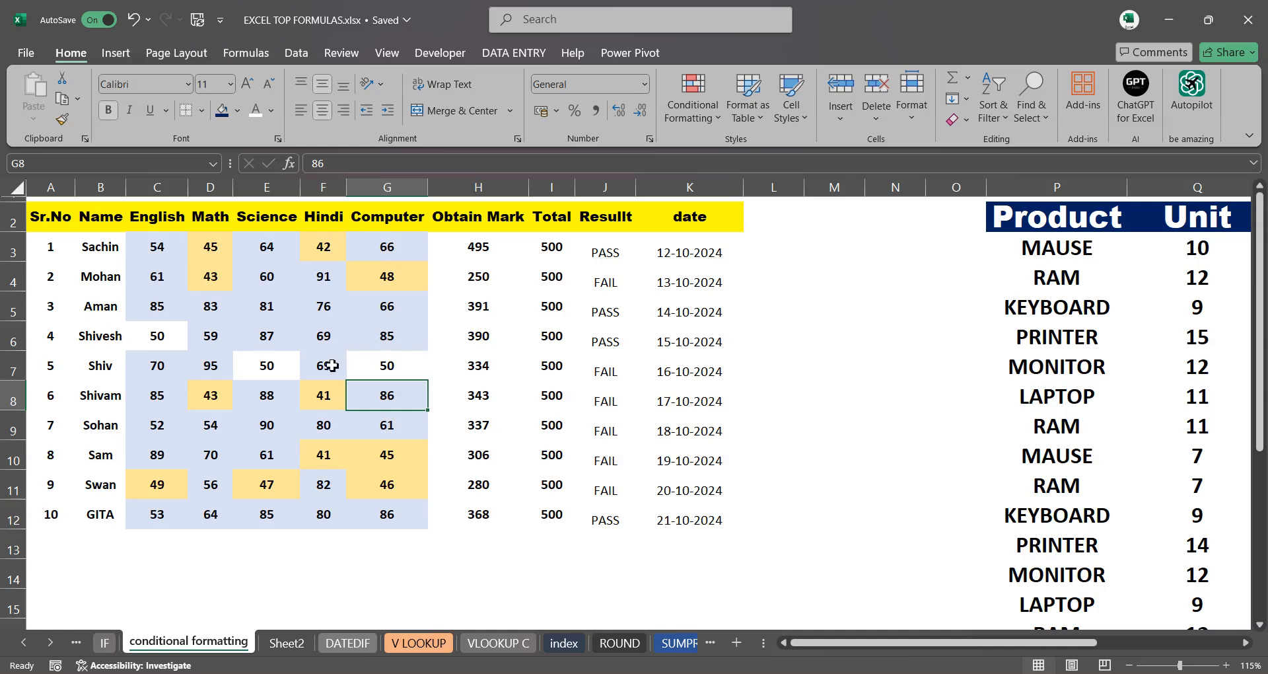
Start an Equal To highlight rule on the marks in C3:G12 with the value 50
left_click_drag(153, 246, 378, 508)
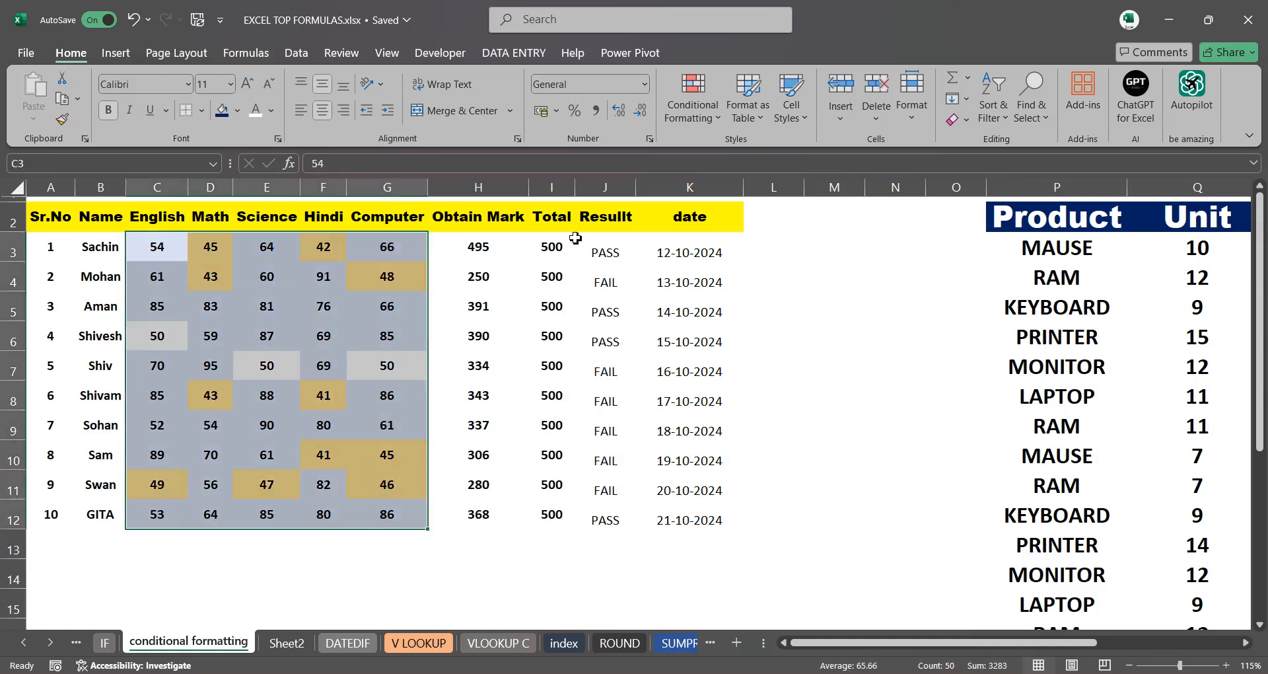
left_click(701, 124)
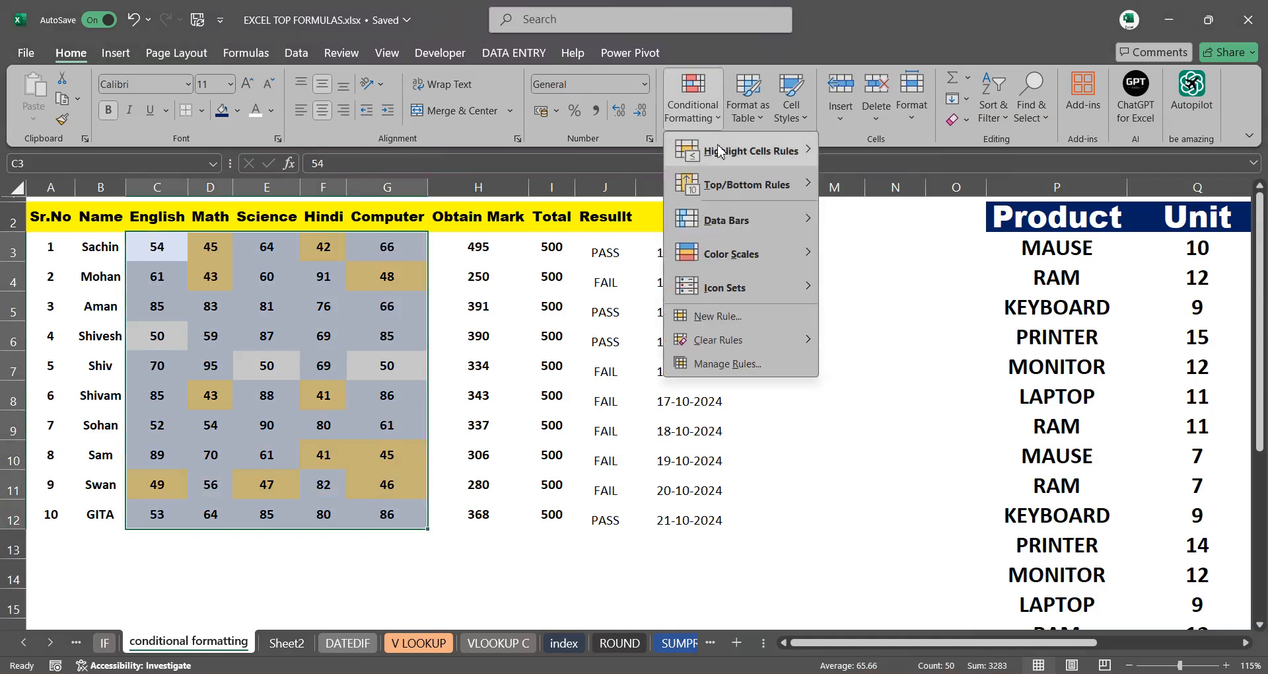
mouse_move(734, 158)
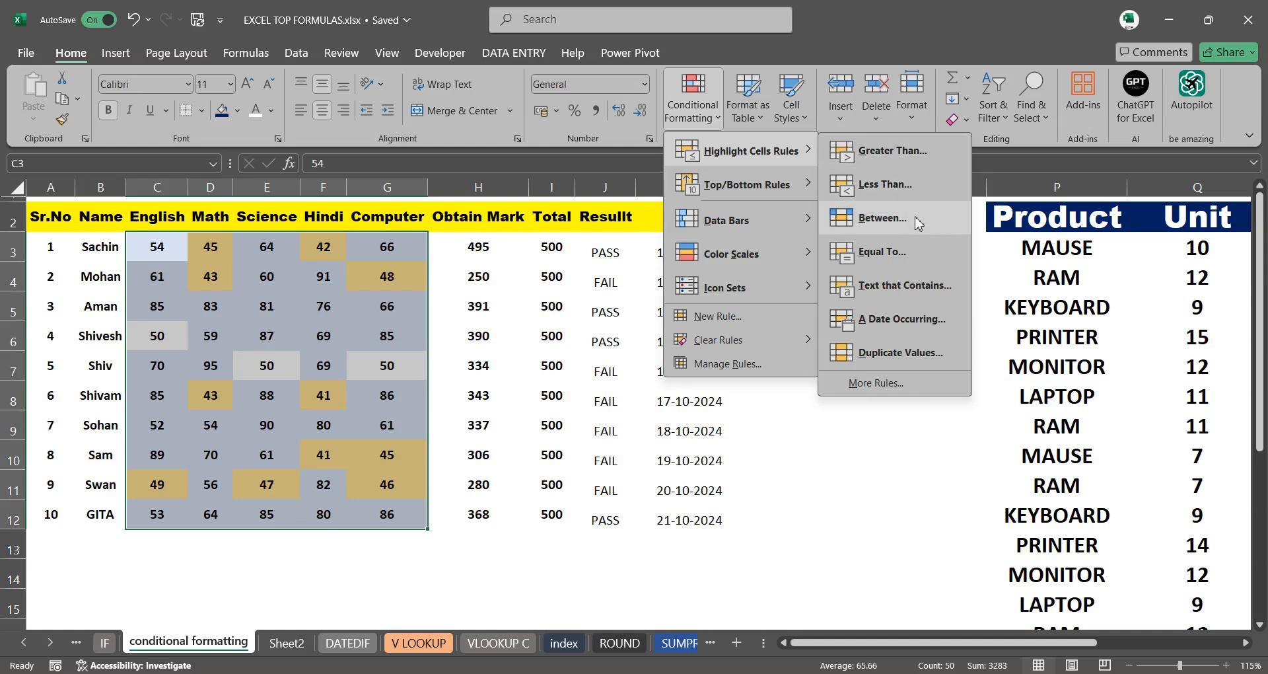
left_click(890, 257)
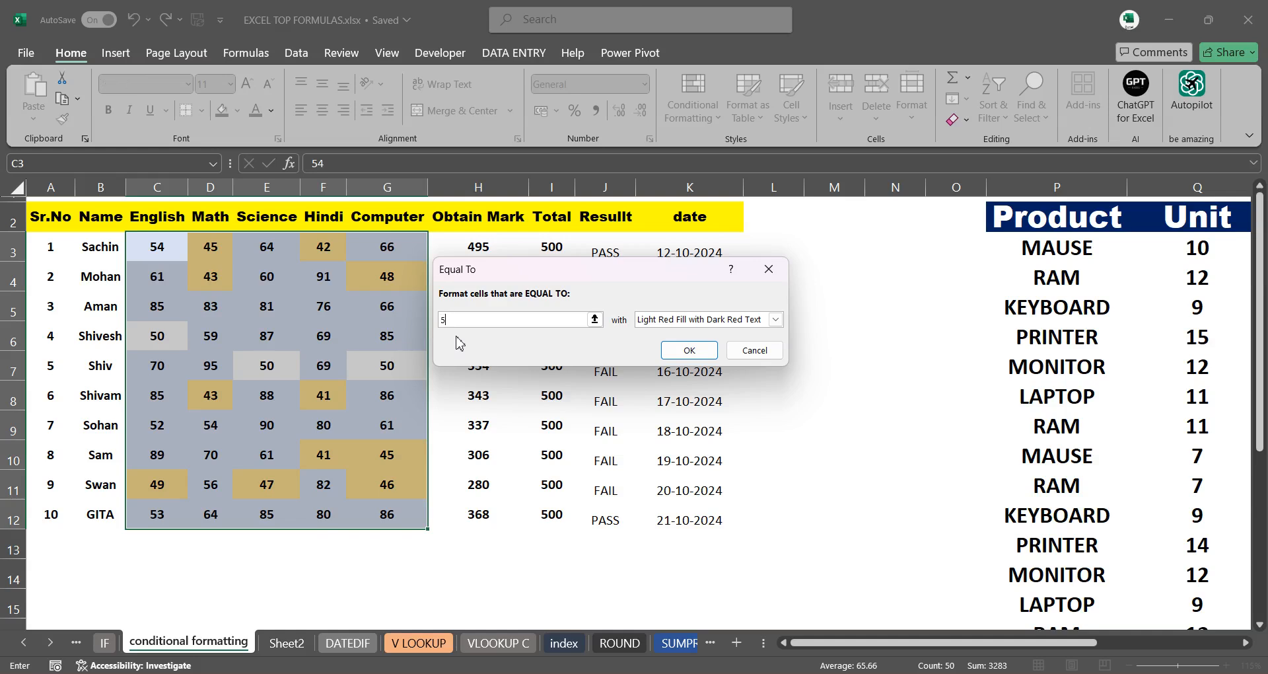
type("0")
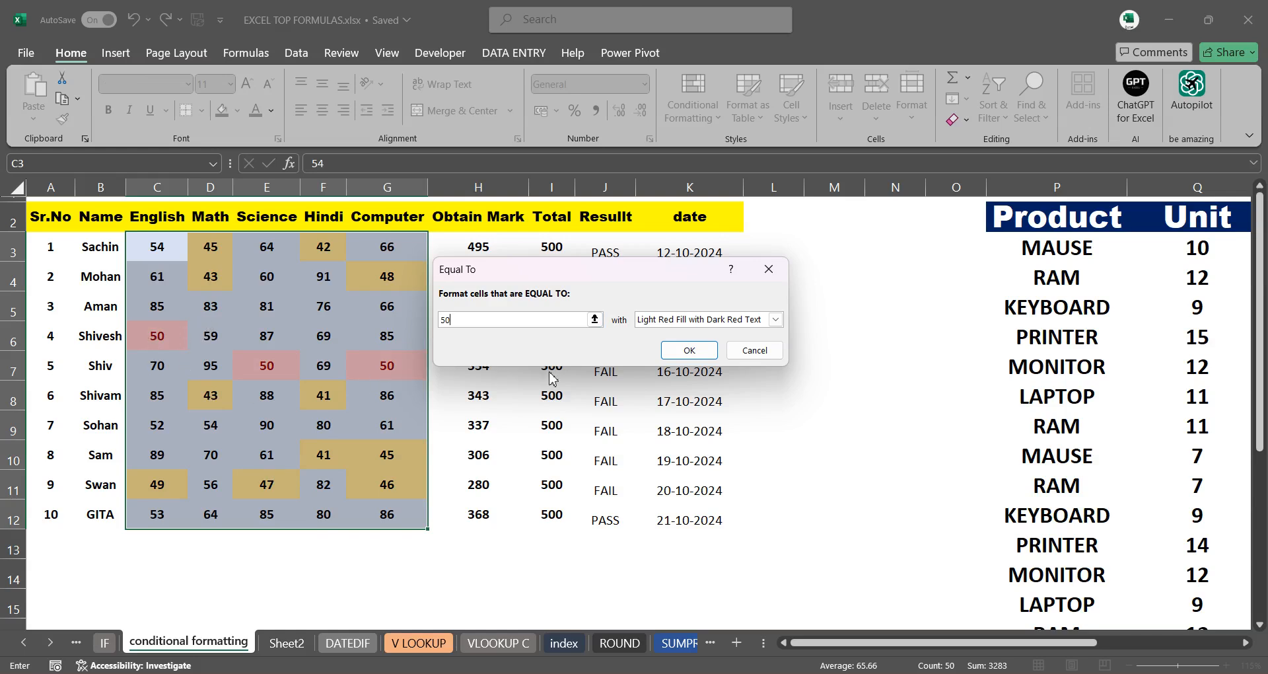
Give the Equal To rule a custom format with a gray fill and apply it
left_click(774, 321)
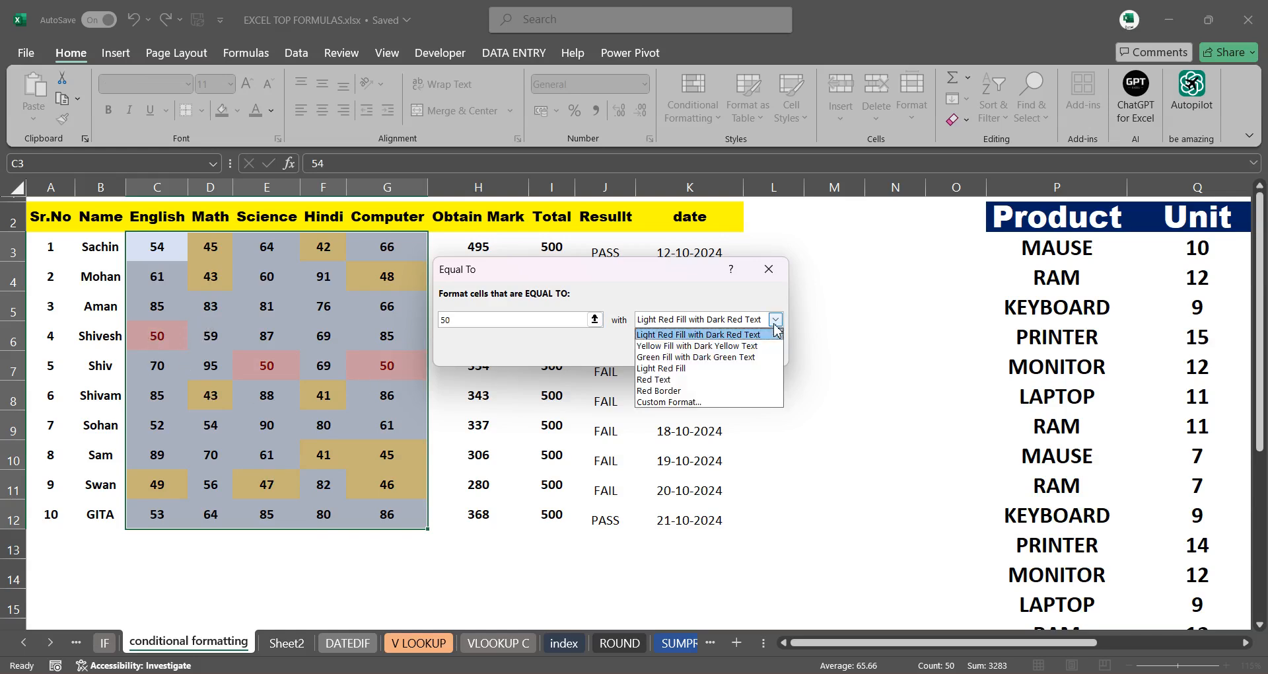
left_click(681, 402)
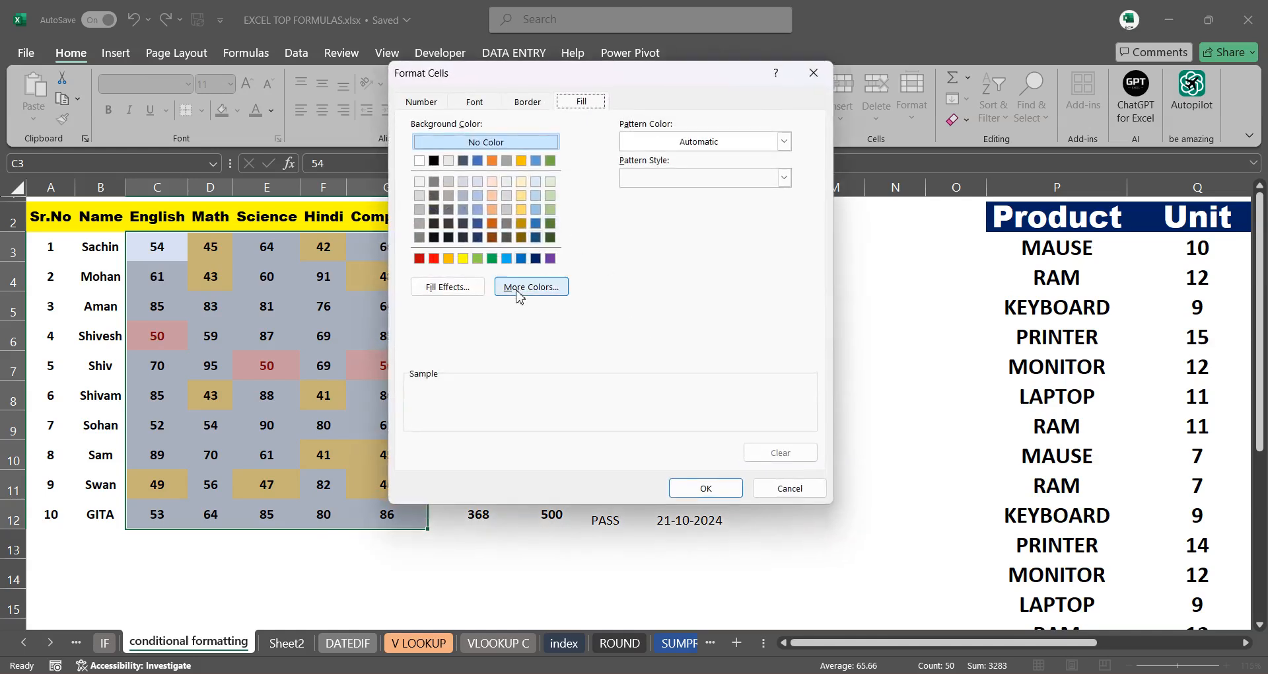
left_click(434, 259)
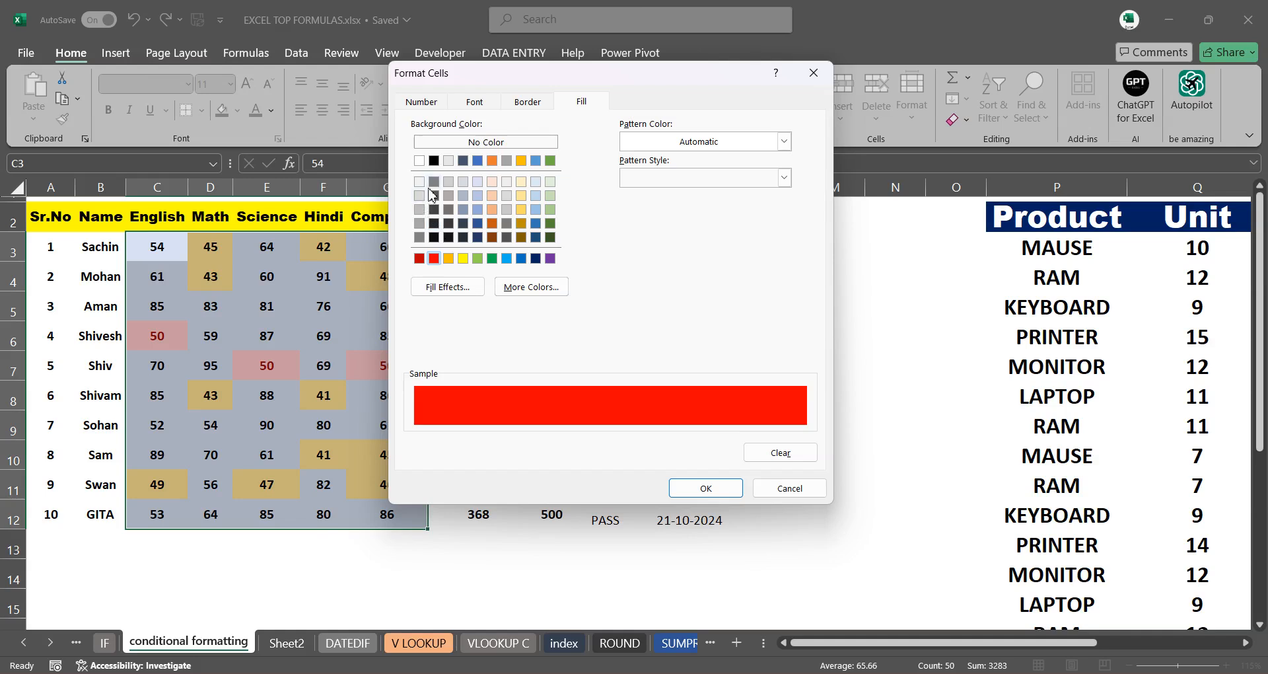
left_click(434, 185)
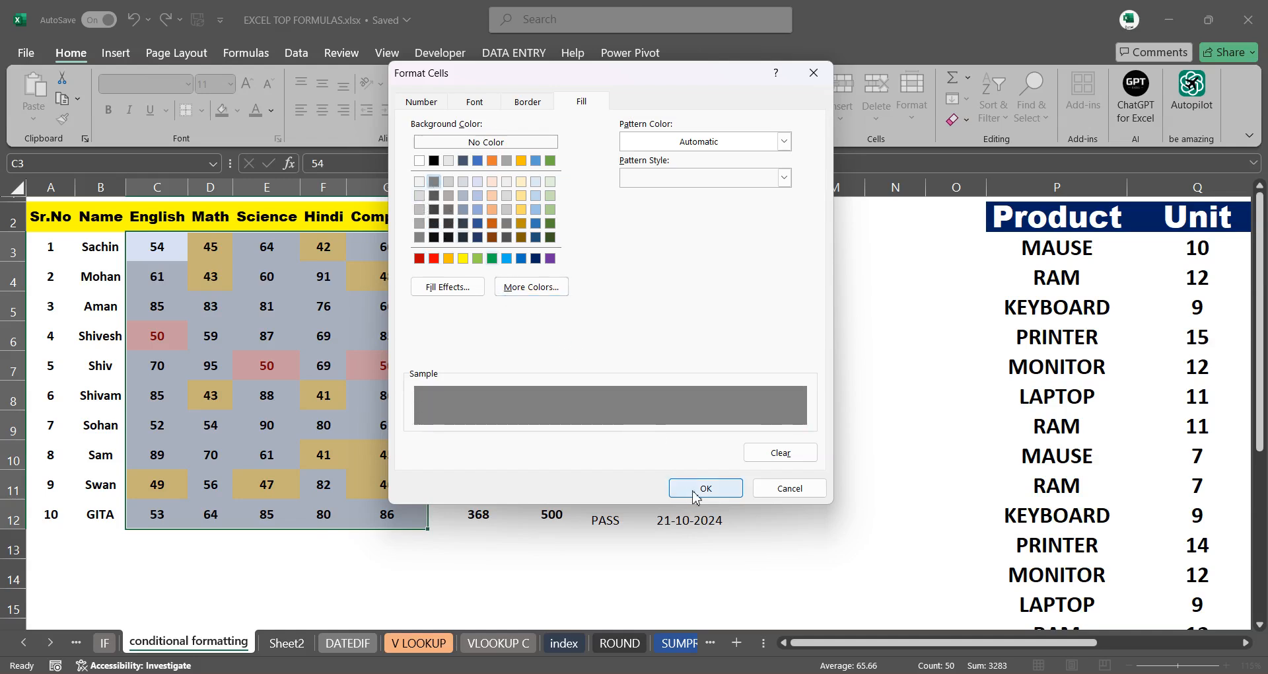
left_click(696, 487)
left_click(687, 350)
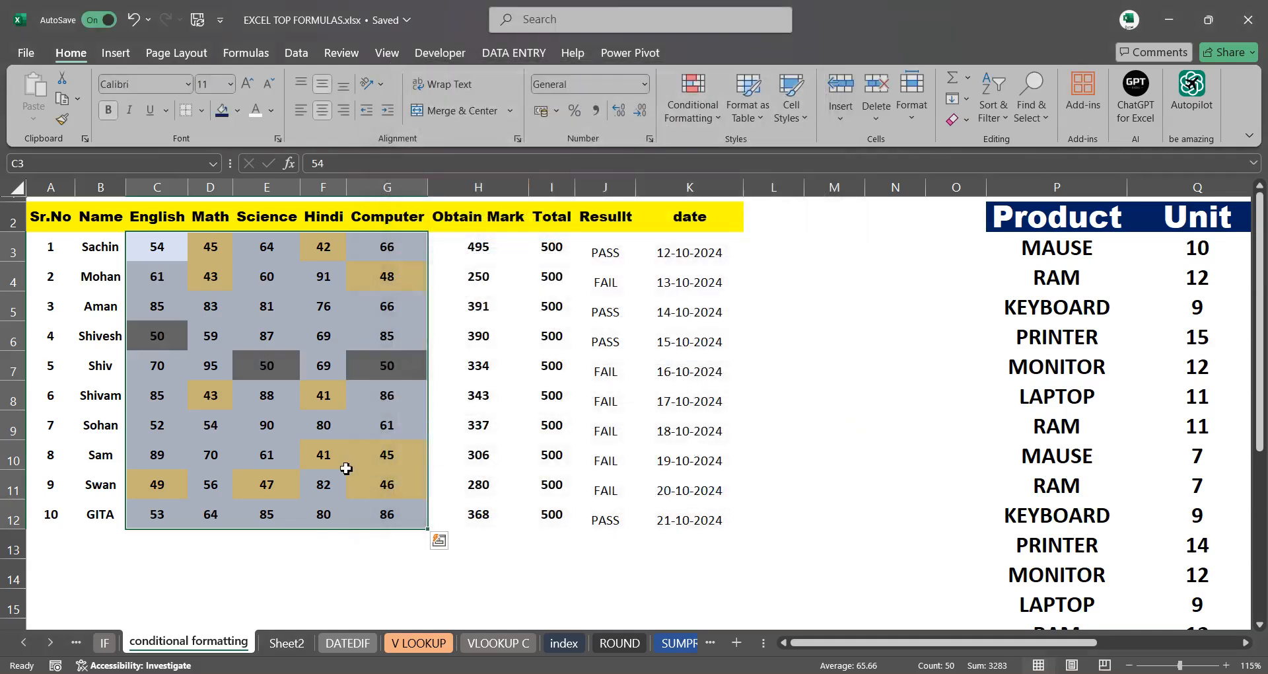
left_click(342, 466)
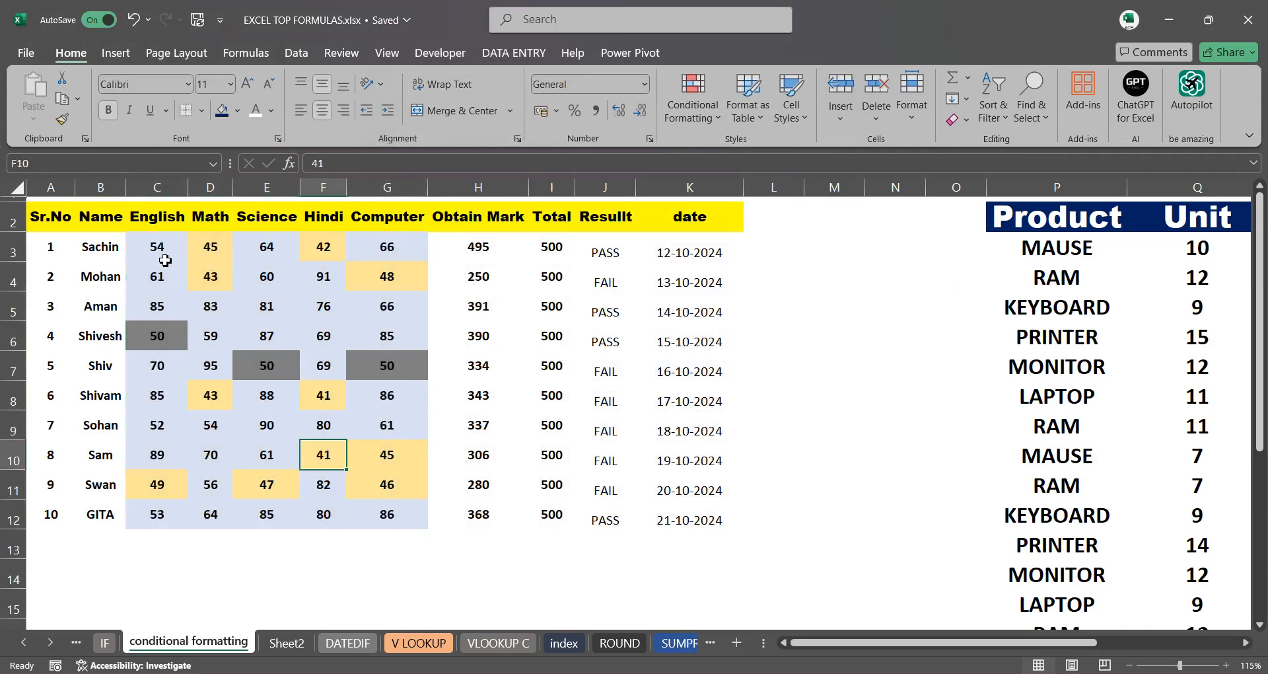
left_click_drag(150, 246, 165, 302)
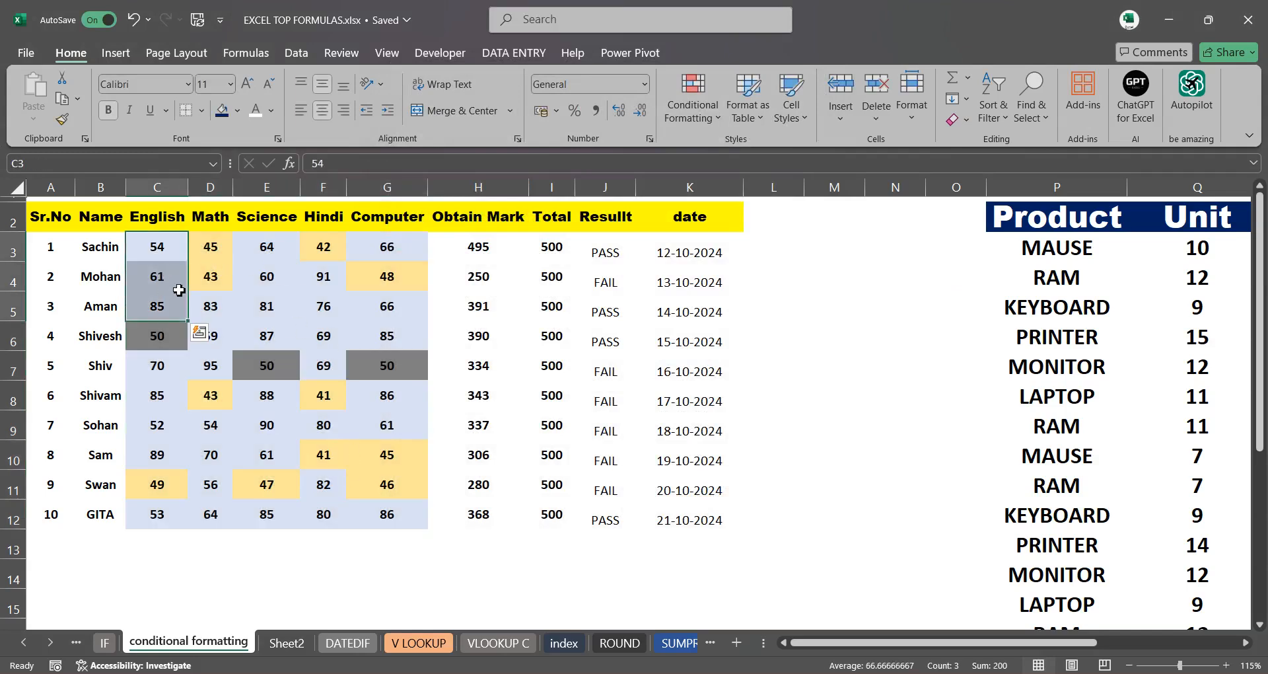
left_click(272, 303)
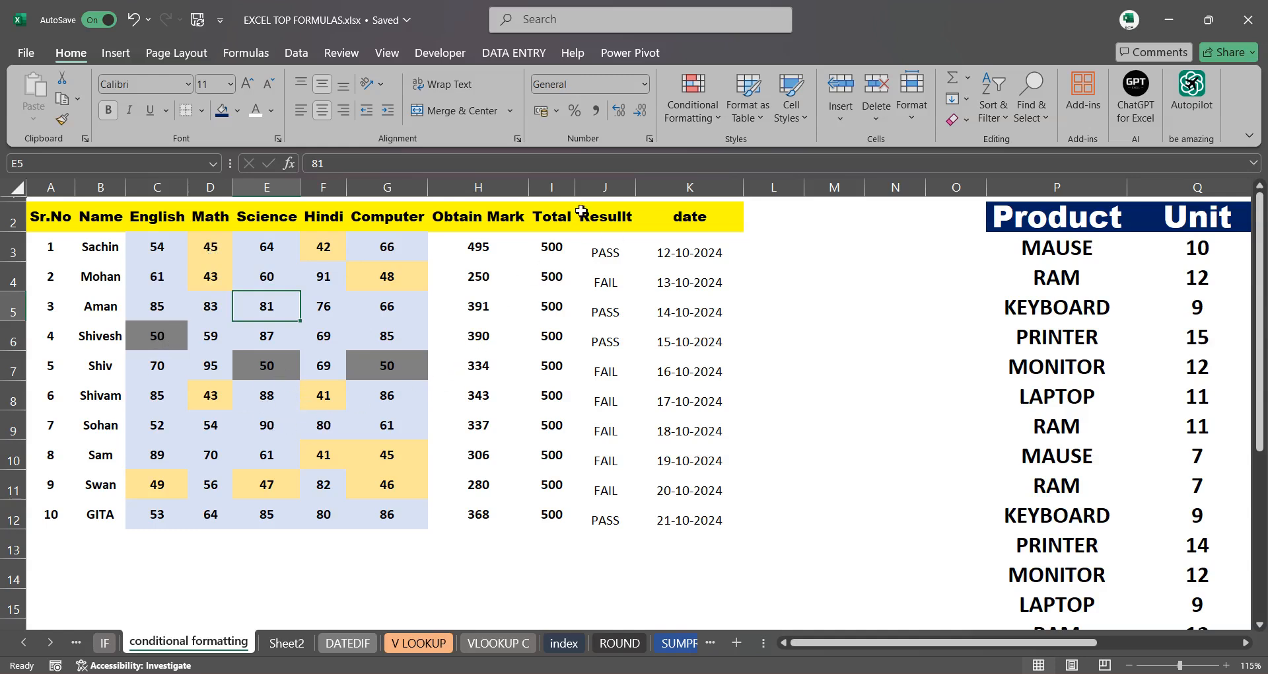
left_click(692, 106)
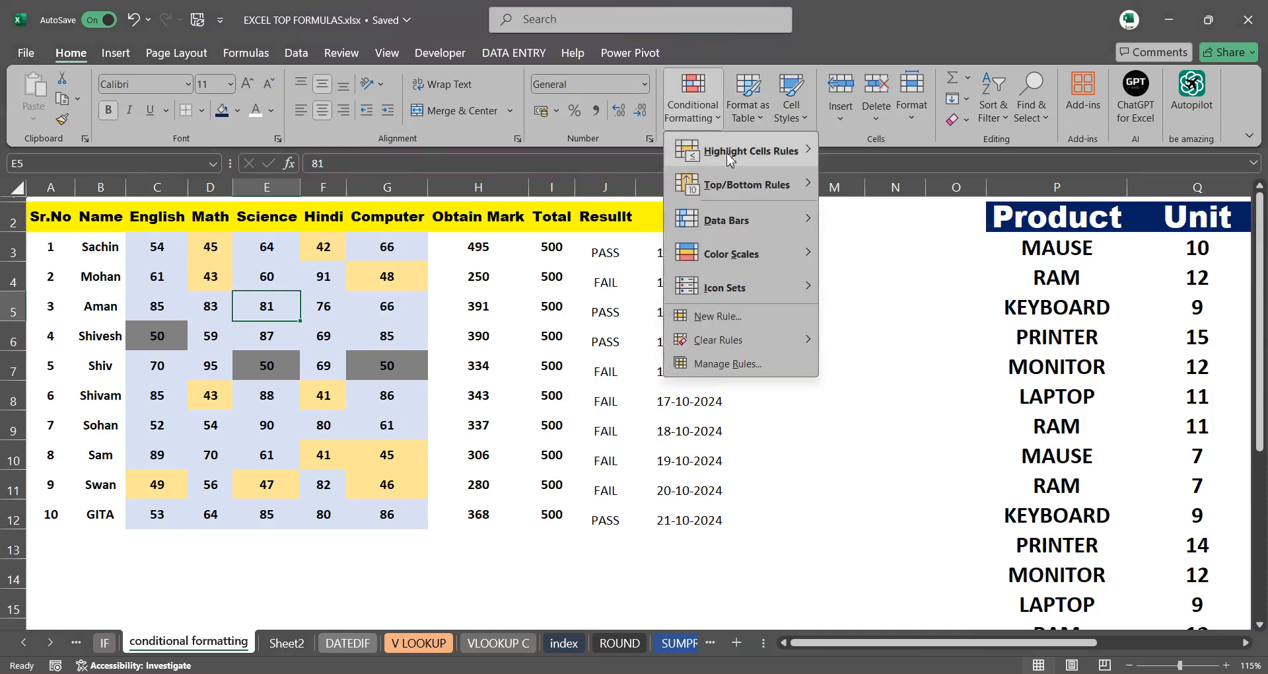
mouse_move(803, 150)
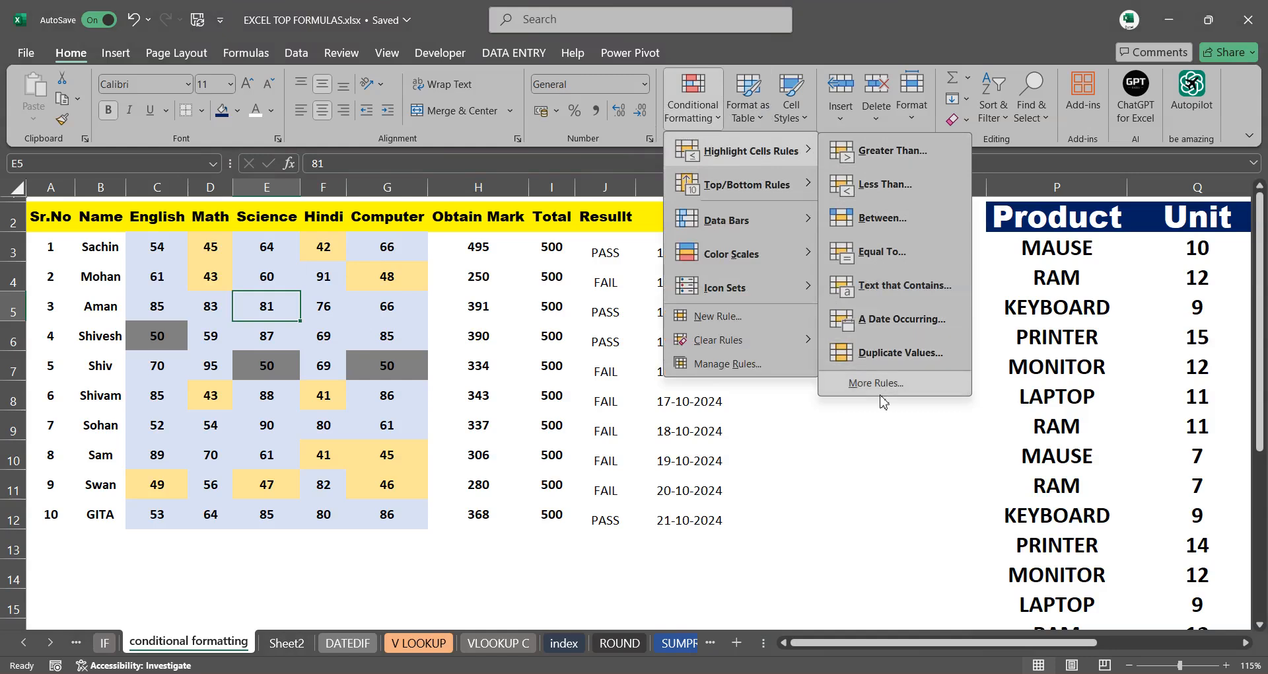
left_click(895, 404)
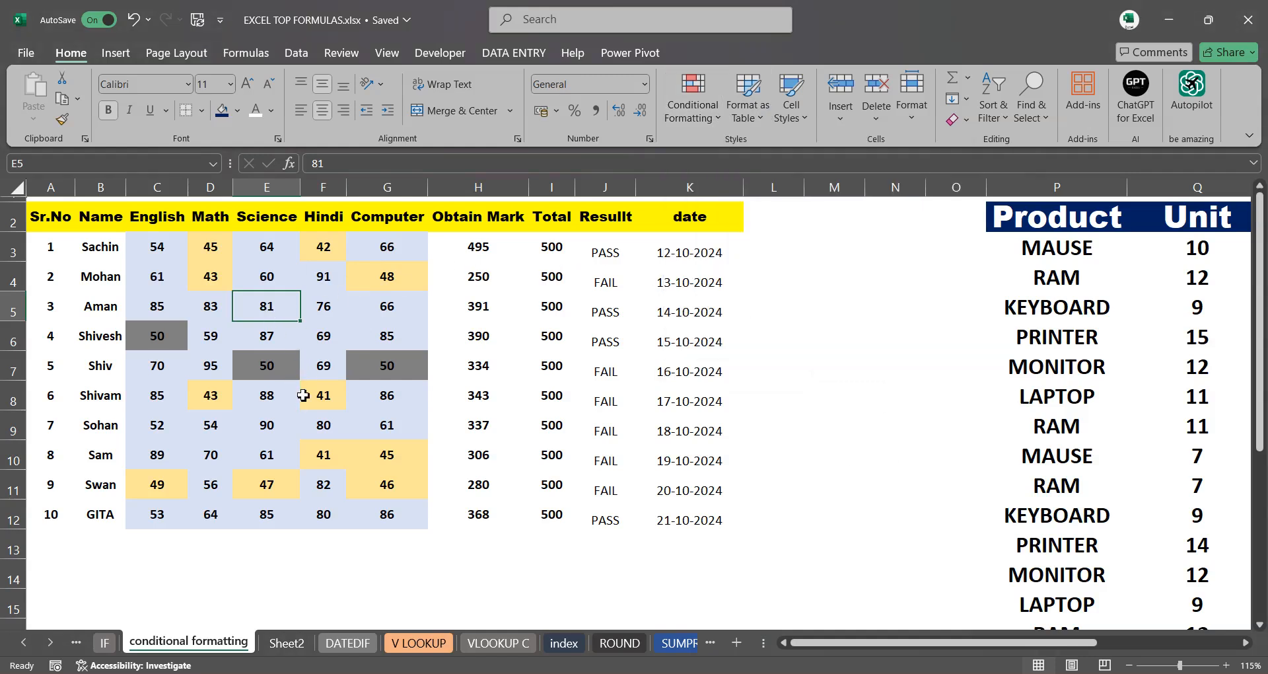
Start a Between highlight rule on the obtained marks in H3:H12 with limits of 250 and 300
left_click_drag(479, 243, 482, 513)
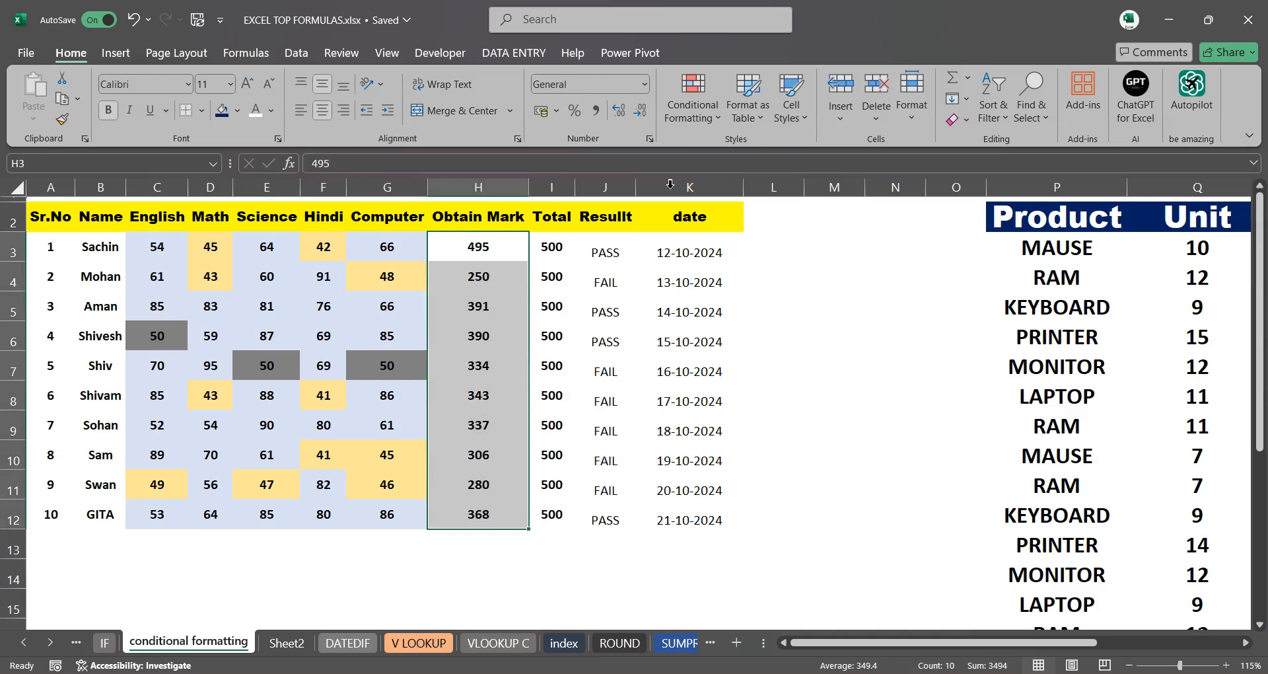
left_click(692, 99)
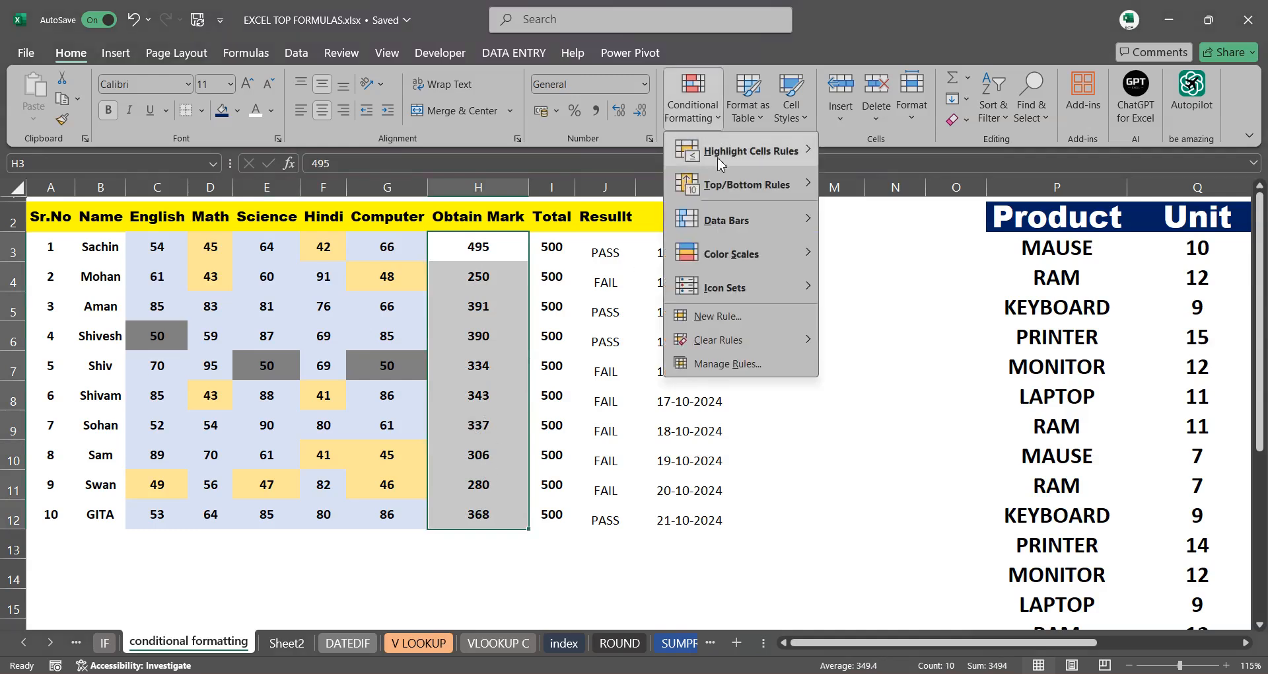
mouse_move(754, 154)
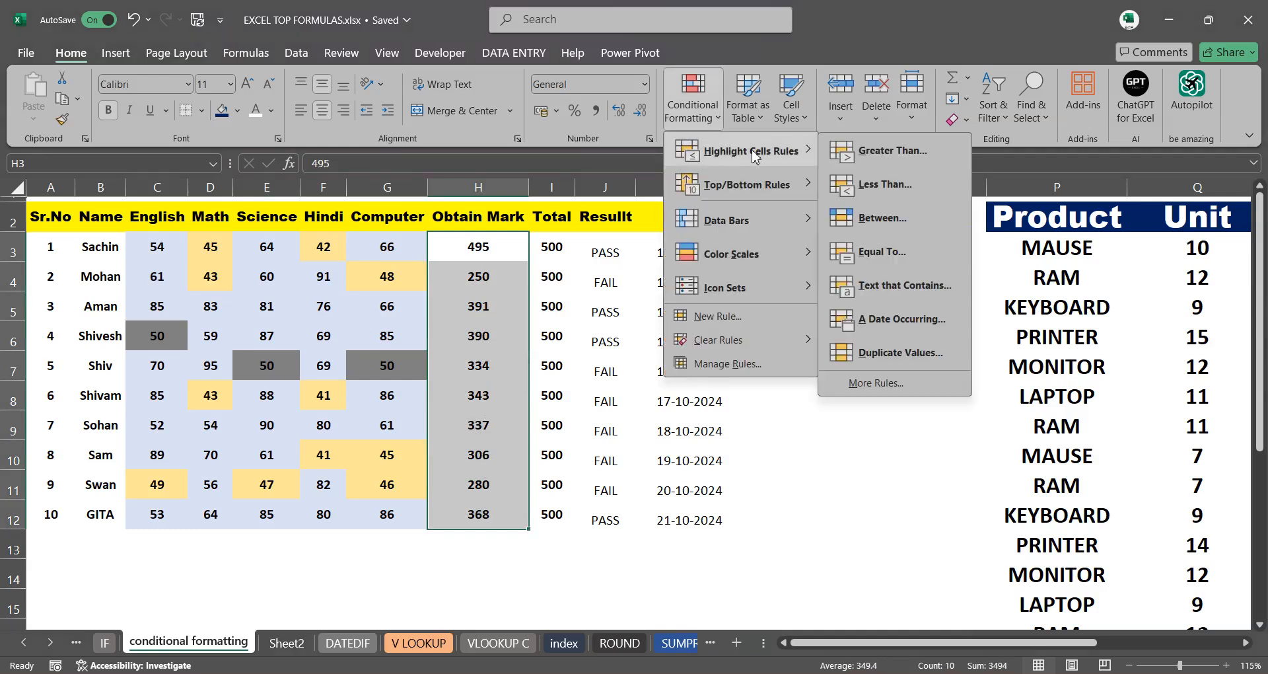
left_click(882, 218)
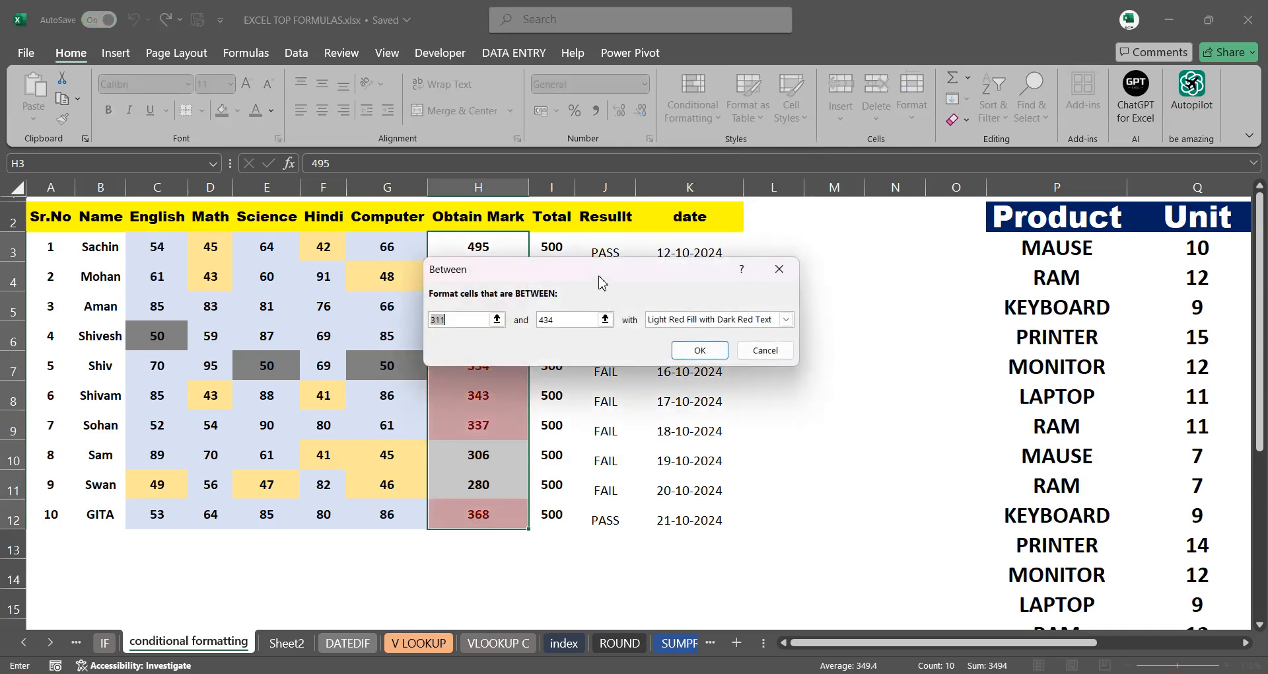
left_click_drag(600, 282, 702, 279)
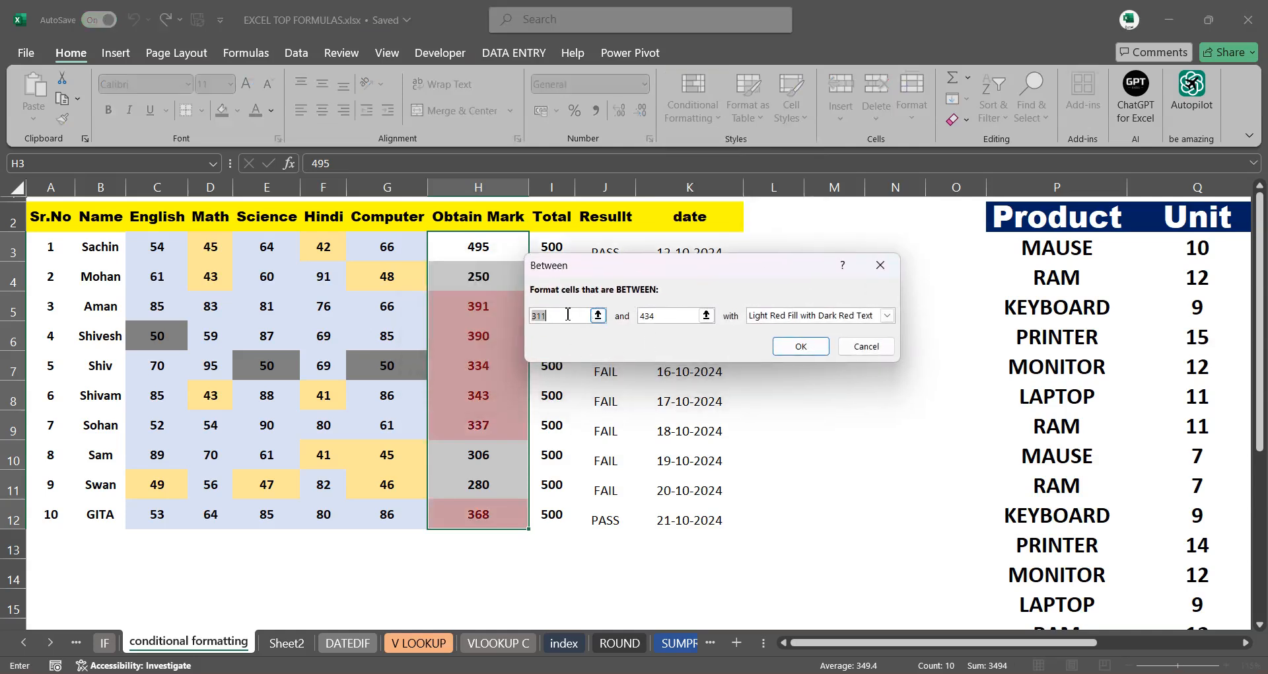
left_click_drag(641, 267, 574, 266)
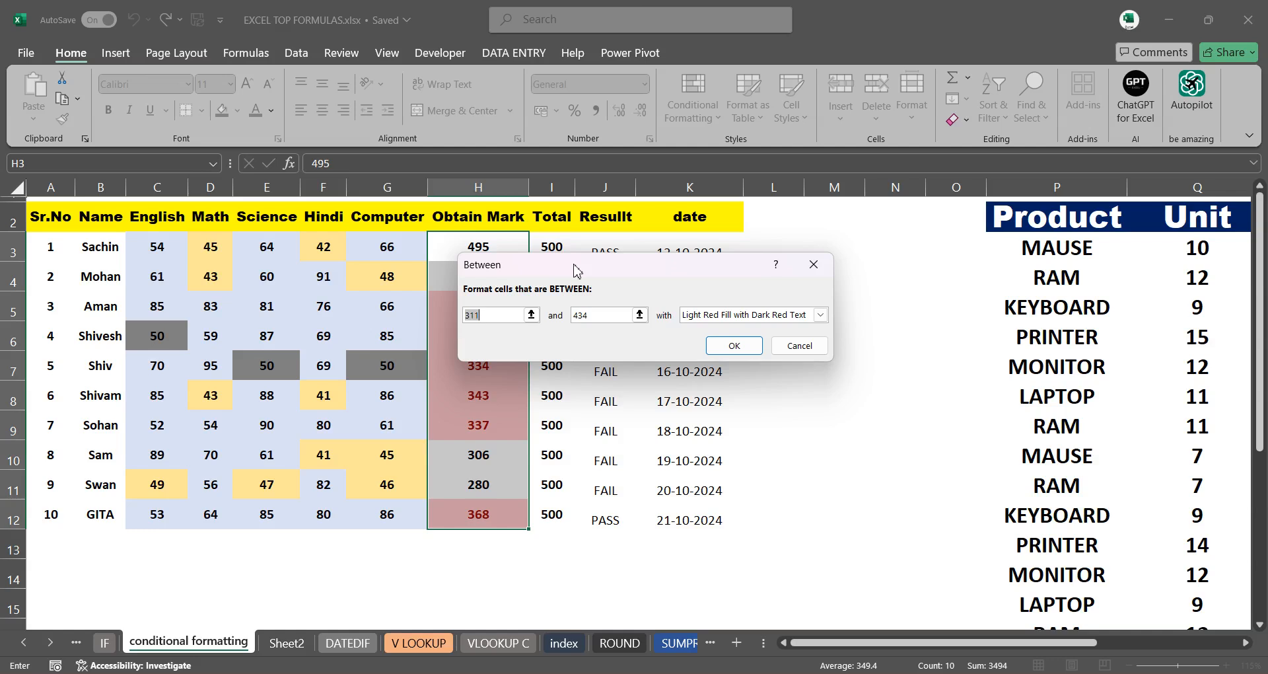
type("50")
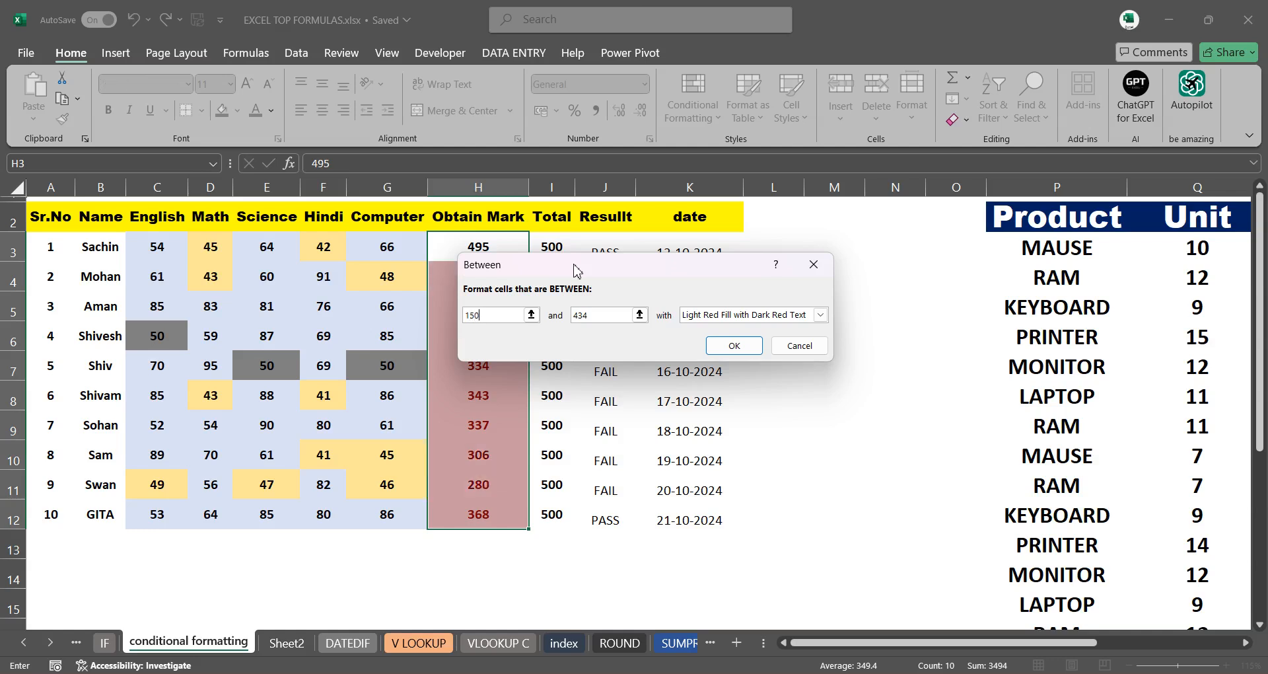
left_click_drag(576, 270, 626, 263)
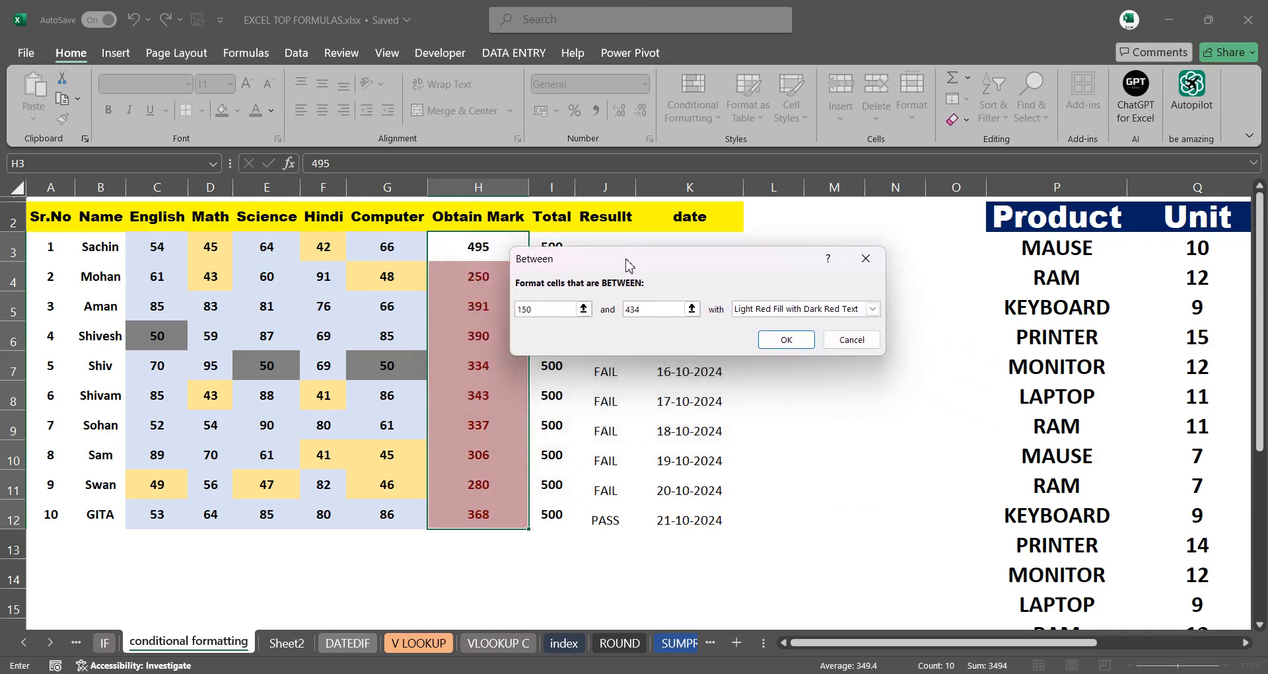
double_click(551, 308)
double_click(634, 310)
type("300")
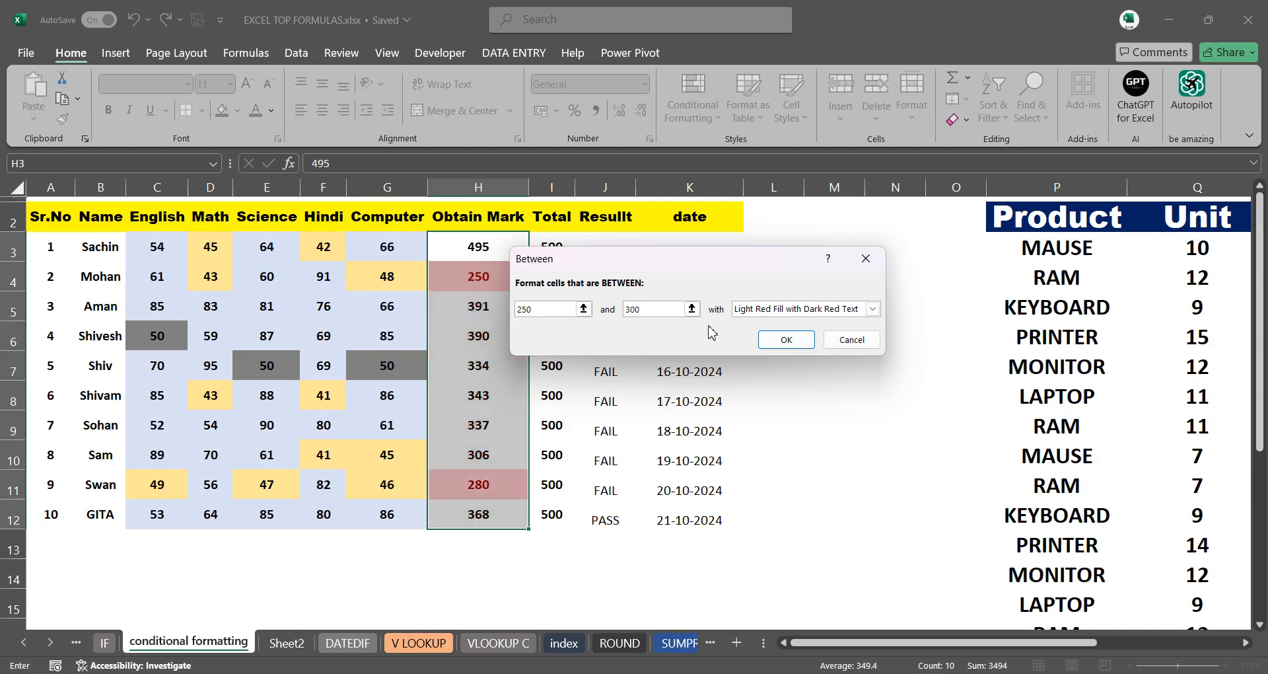
Try 350 as the first limit of the Between rule and set it back to 250
left_click_drag(661, 270, 721, 228)
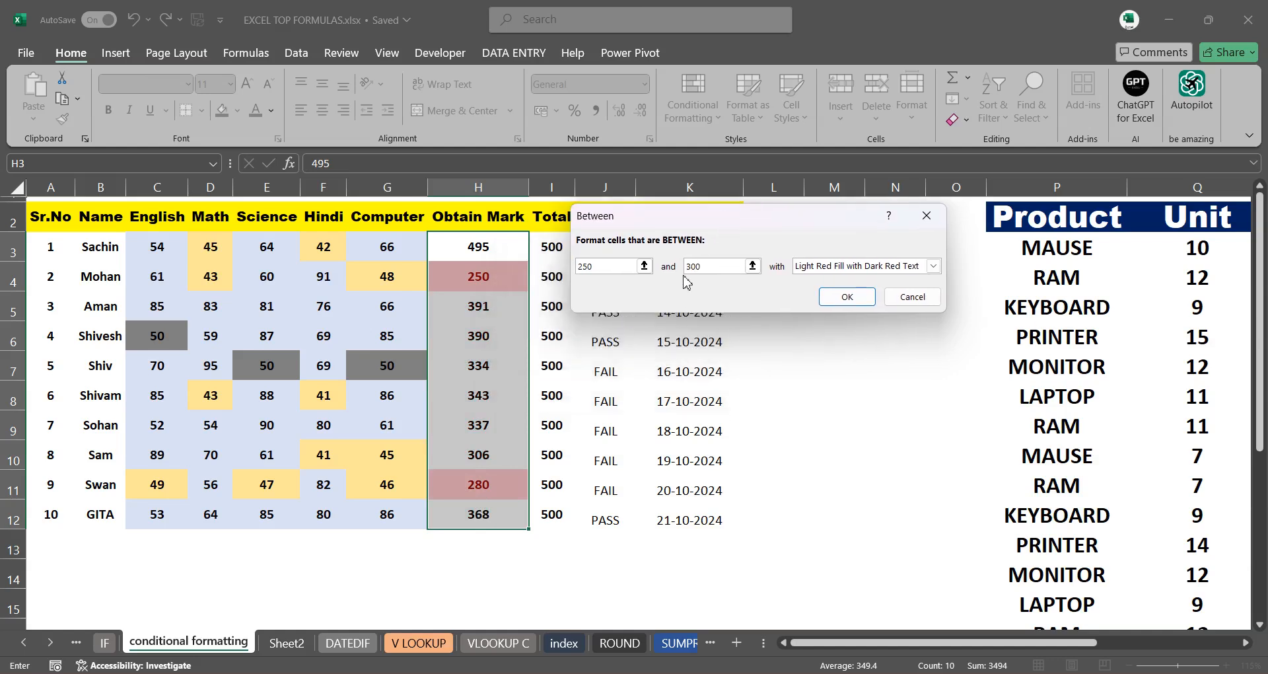
left_click_drag(603, 269, 571, 279)
type("350")
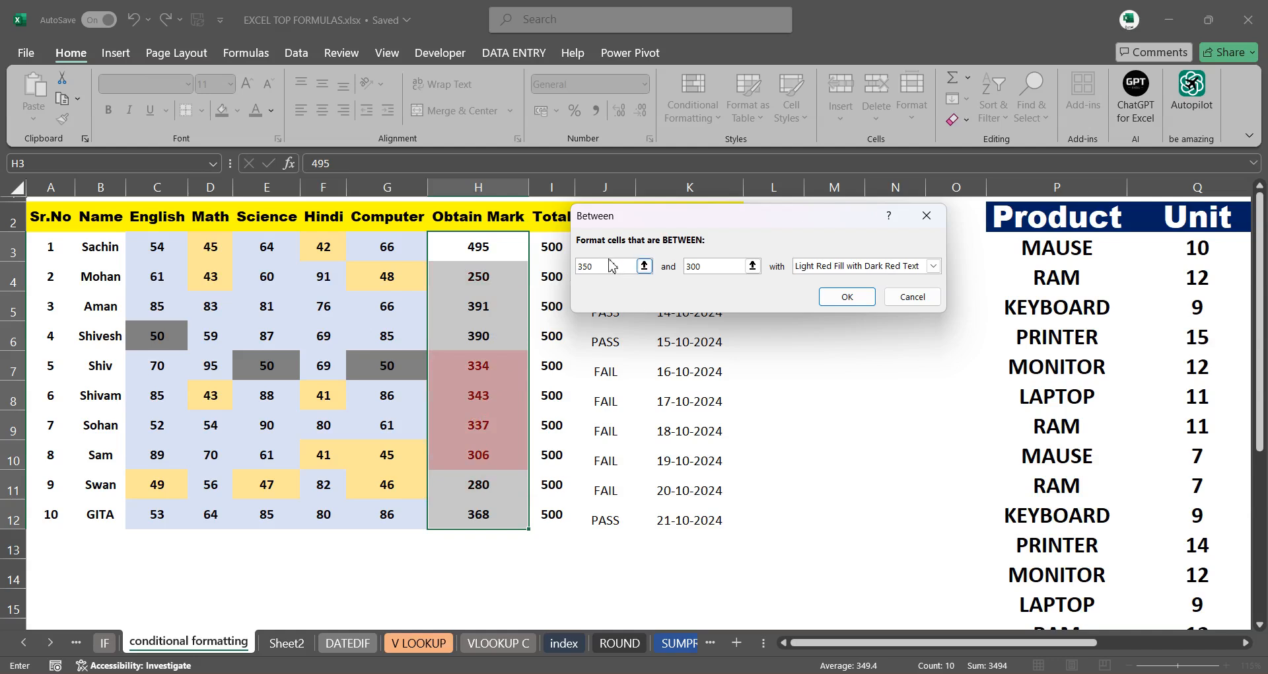
left_click_drag(594, 269, 581, 273)
type("25")
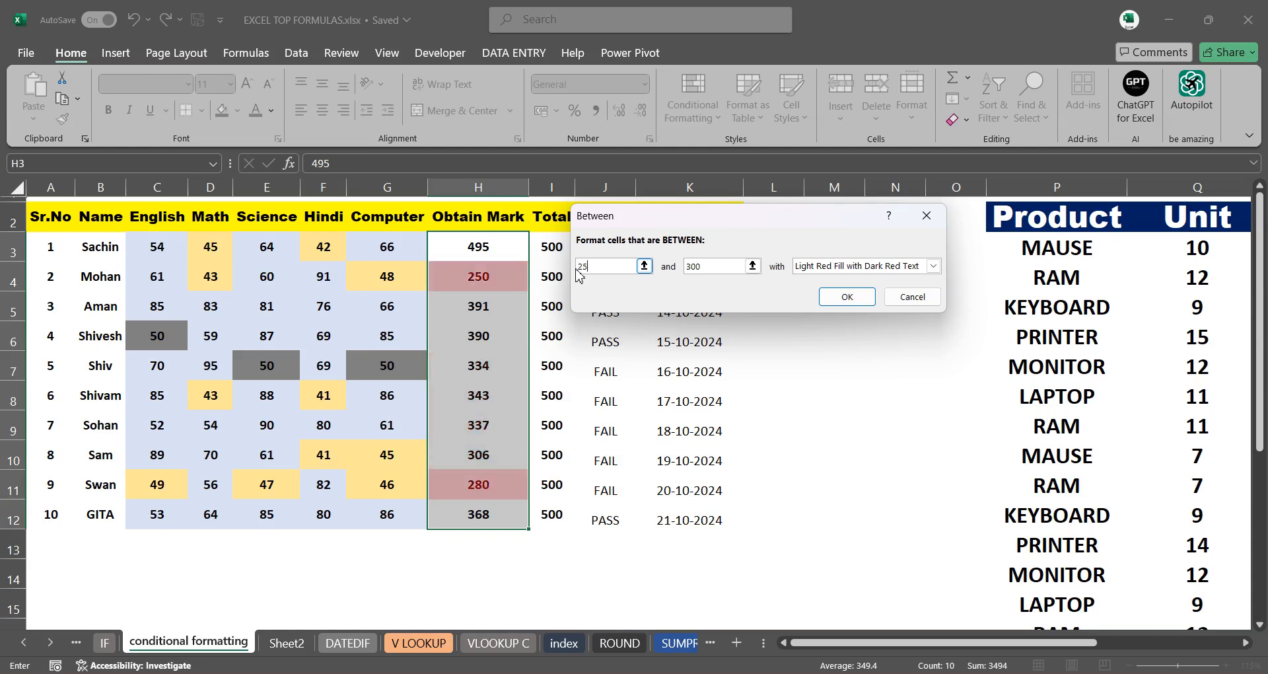
Give the Between rule a custom format with a medium blue fill and apply it
left_click(933, 265)
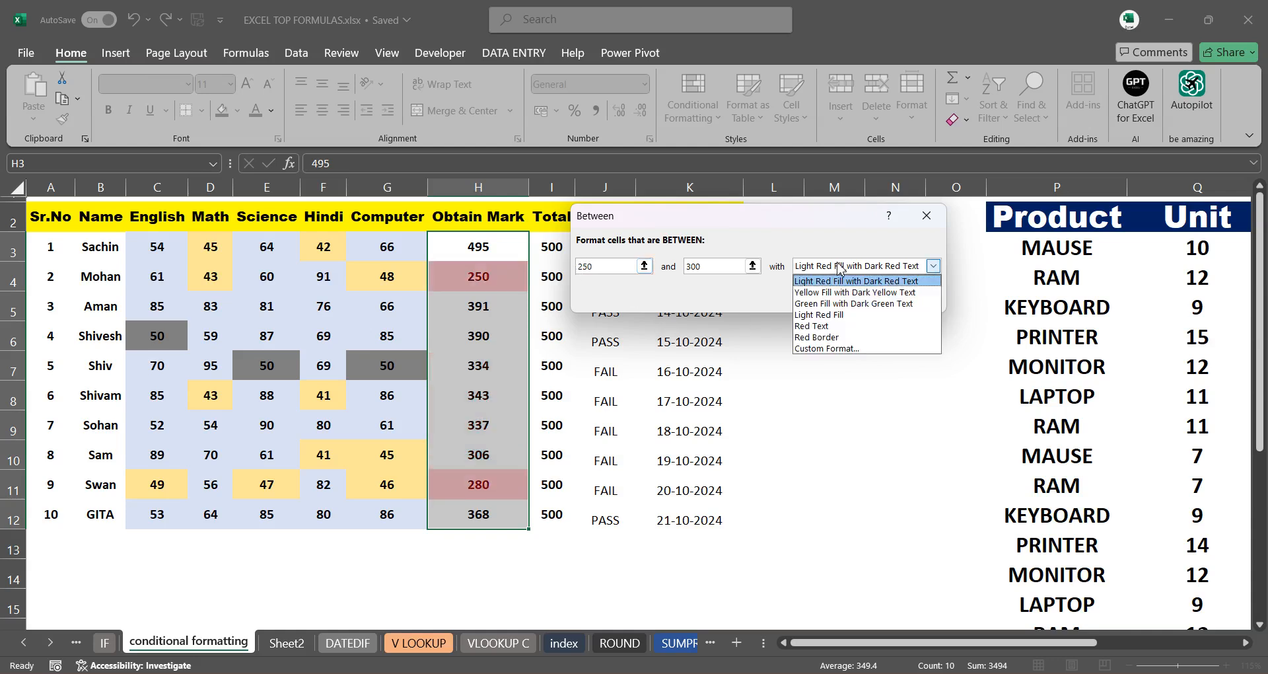
left_click(826, 348)
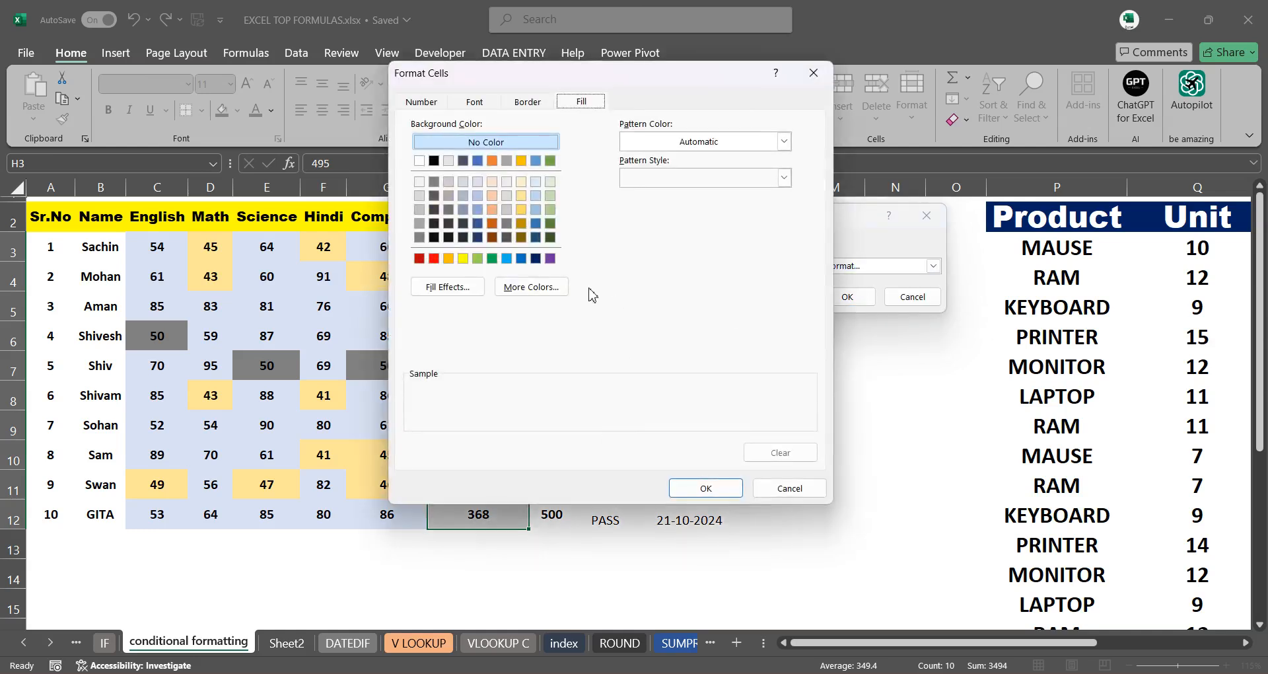
left_click(477, 209)
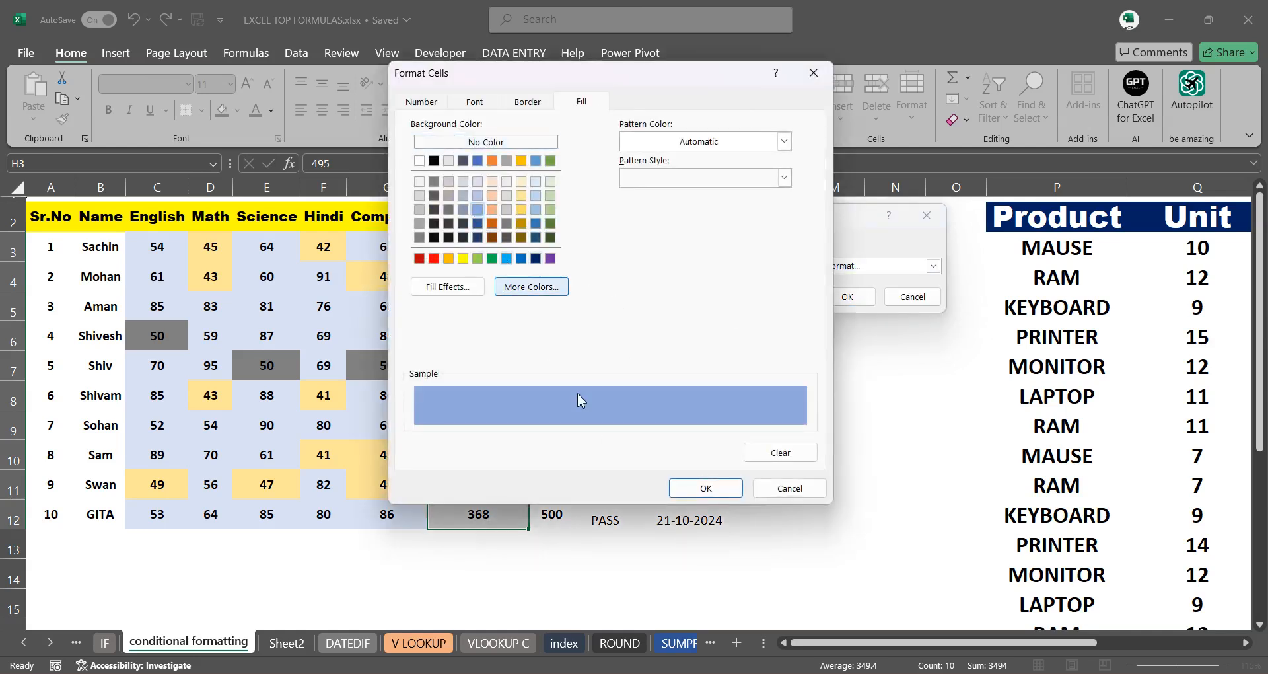
left_click(700, 487)
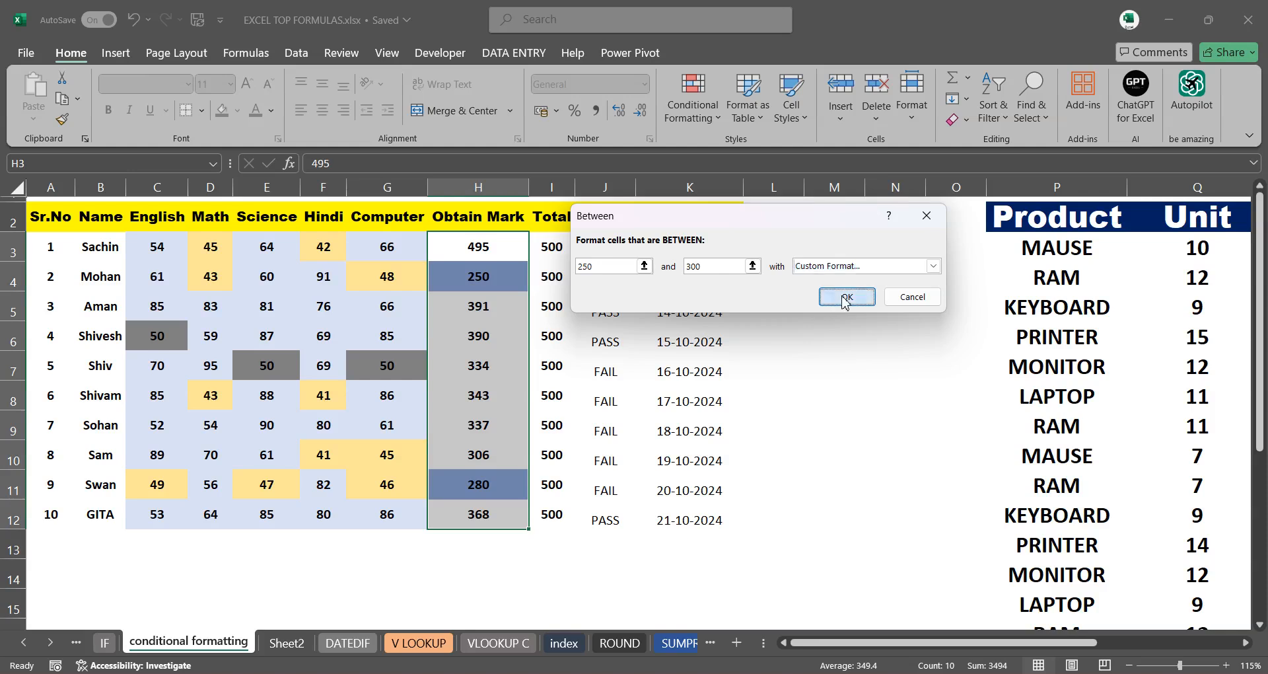
left_click(847, 296)
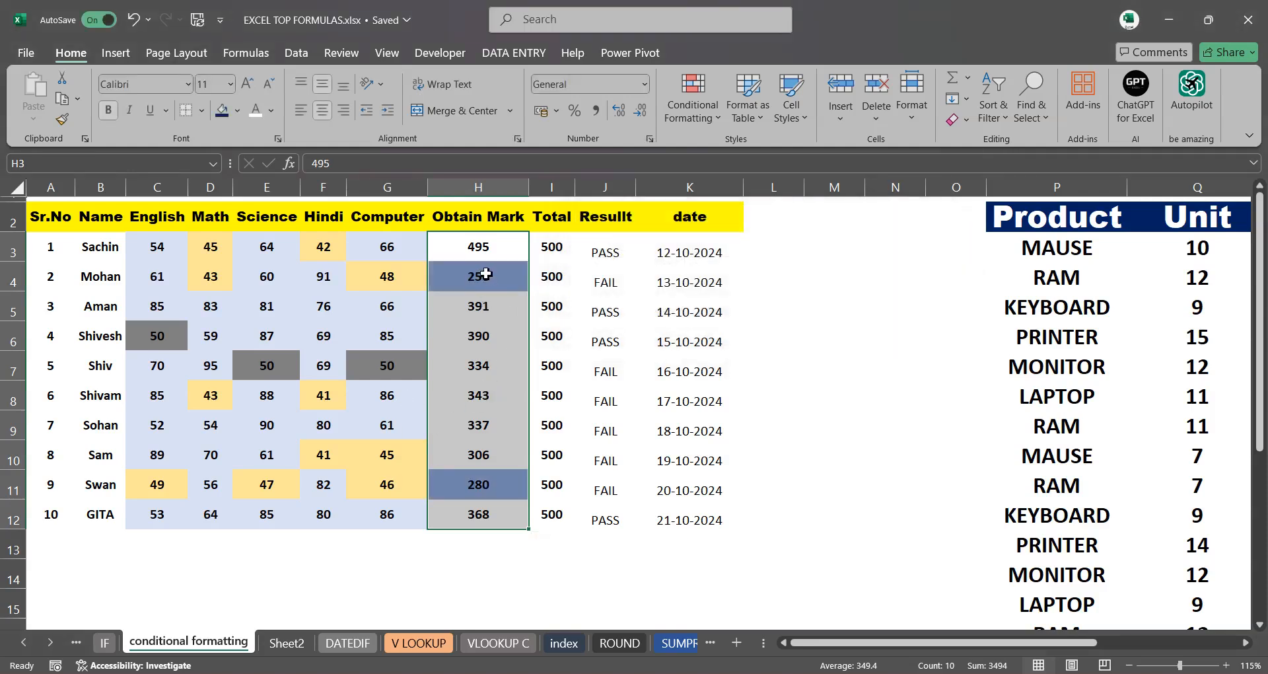
Change the obtained mark in H8 to 280 to test the Between rule
left_click(471, 396)
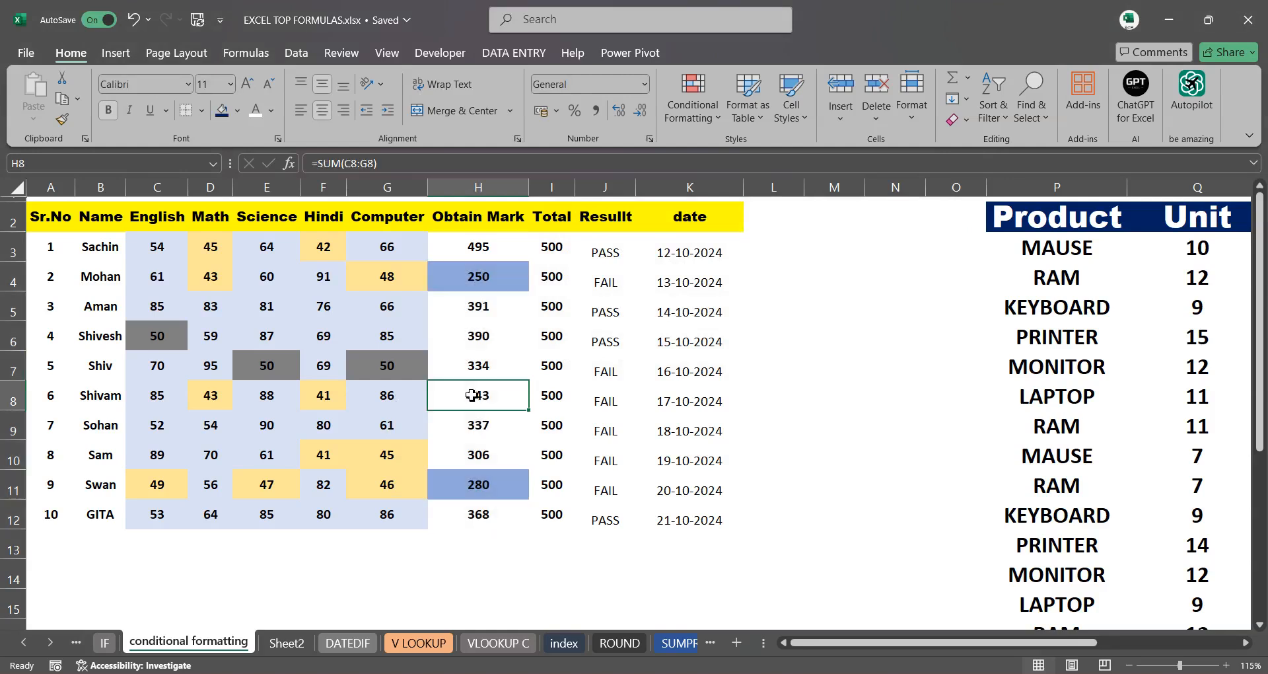
type("280")
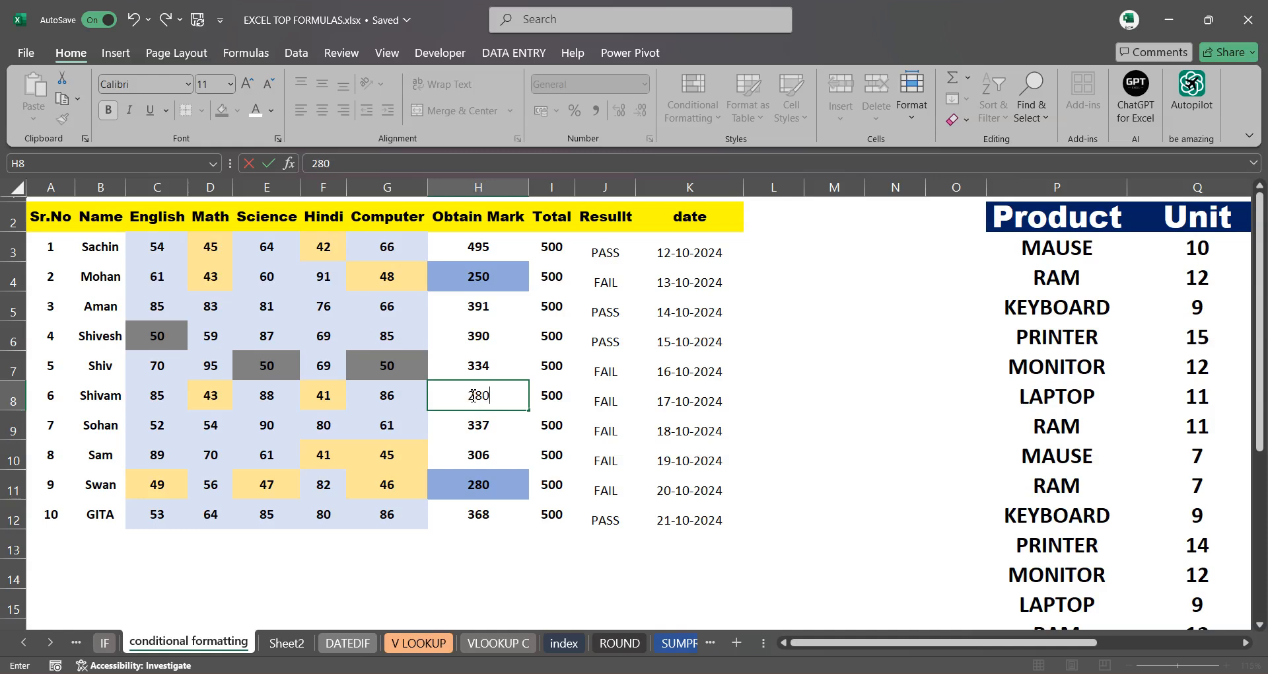
key("Return")
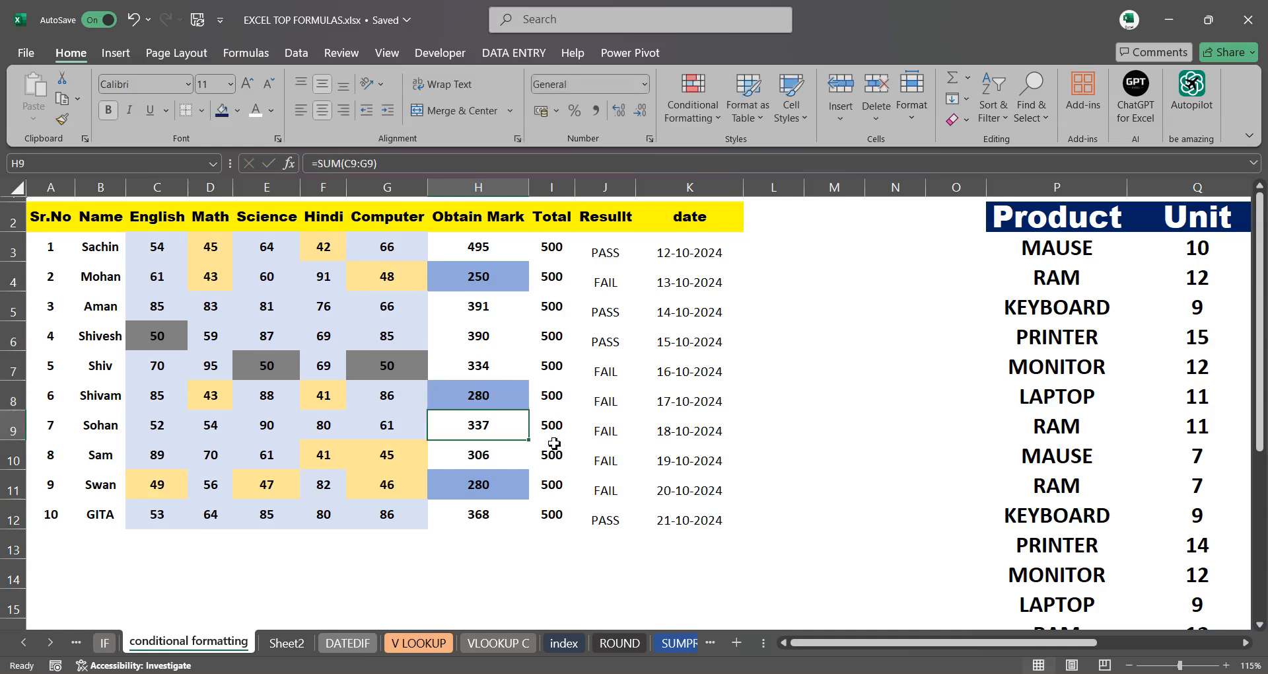
scroll(503, 420, "down", 1)
scroll(499, 427, "up", 1)
left_click(246, 554)
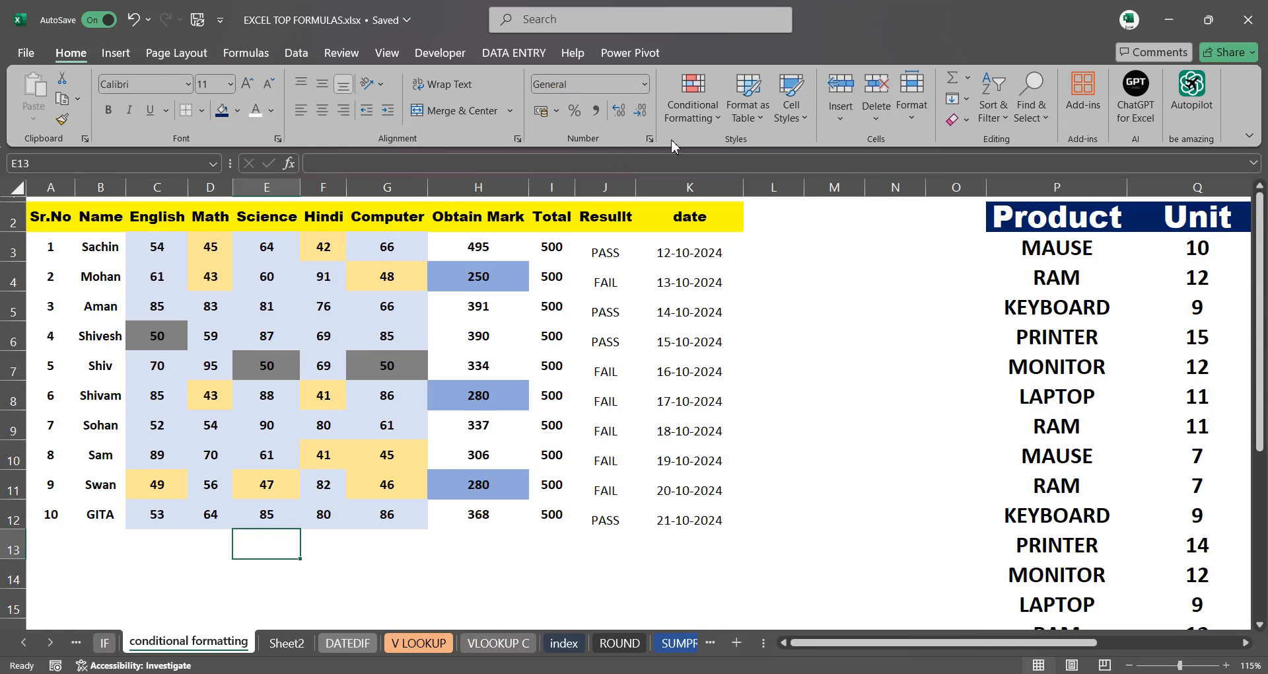
left_click(691, 116)
mouse_move(713, 155)
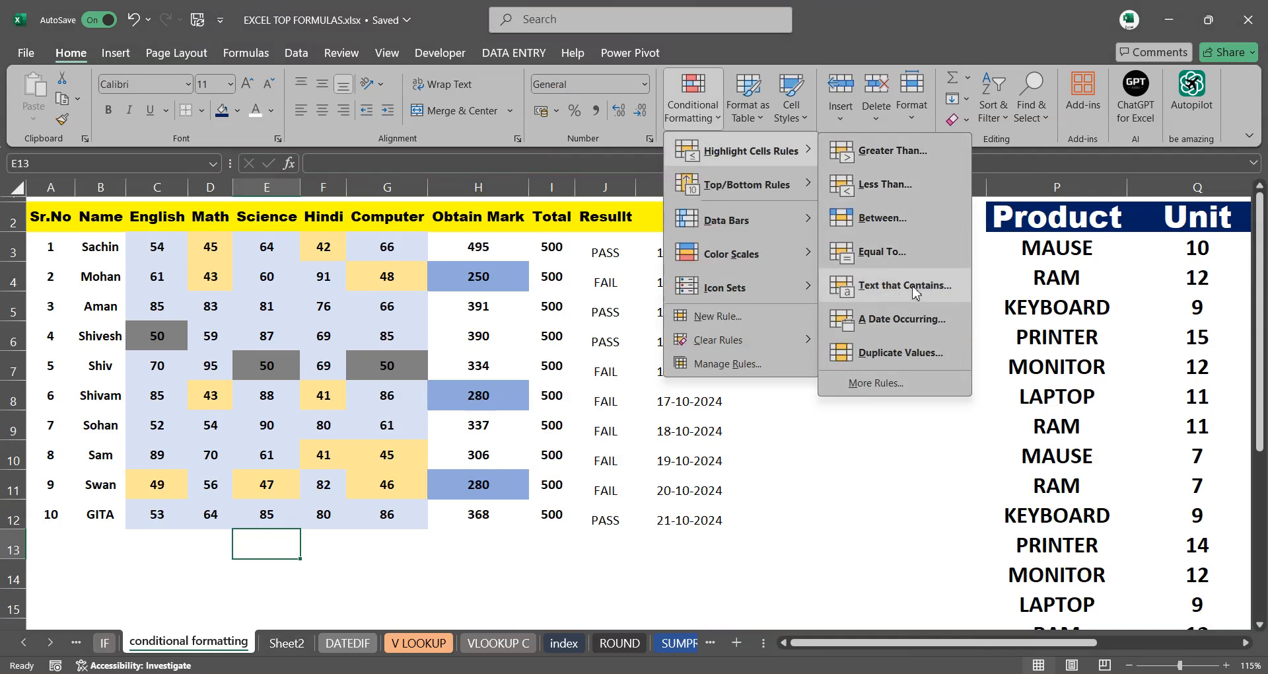
left_click(791, 517)
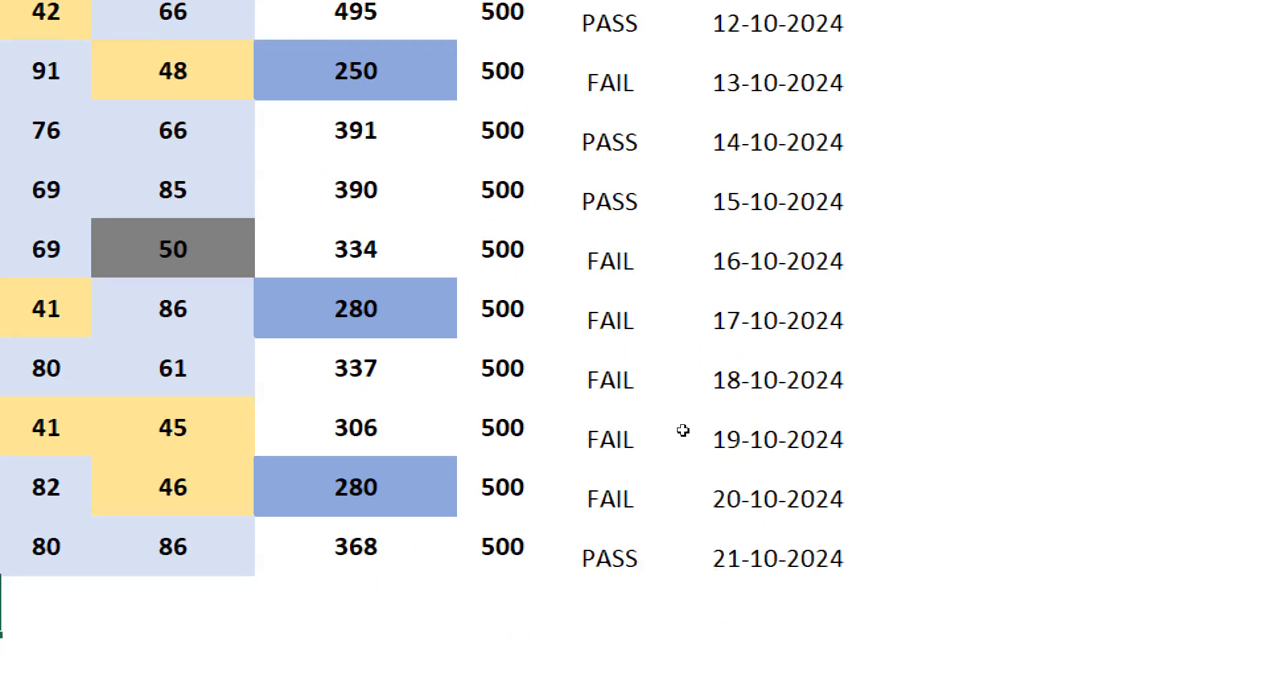
Start a Text That Contains highlight rule on the results in J3:J12 and try "p" and "a" as its text
left_click_drag(600, 100, 613, 520)
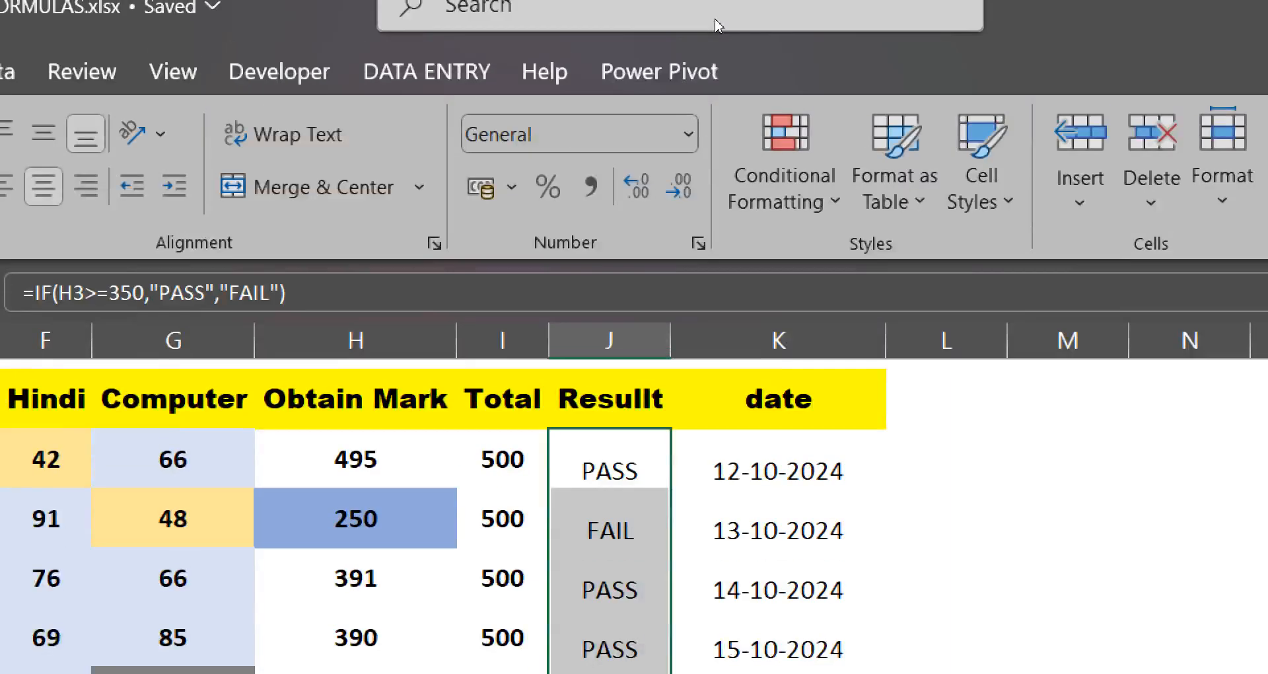
left_click(746, 159)
mouse_move(792, 268)
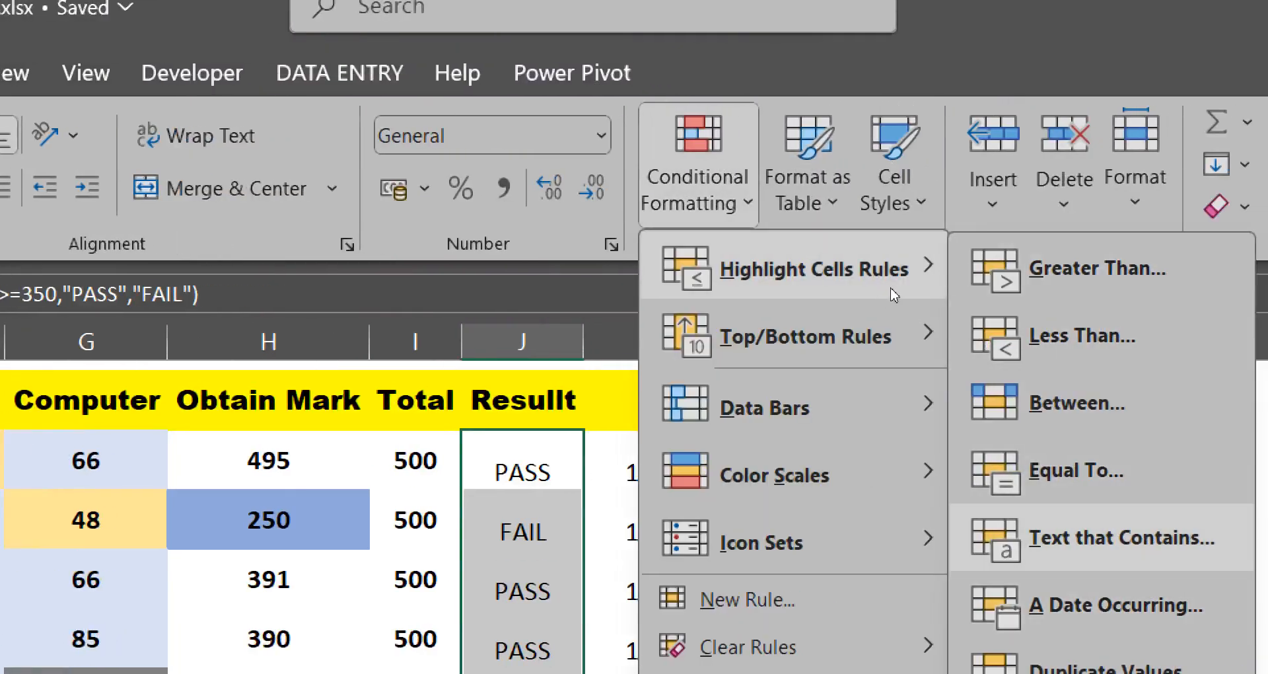
left_click(1121, 537)
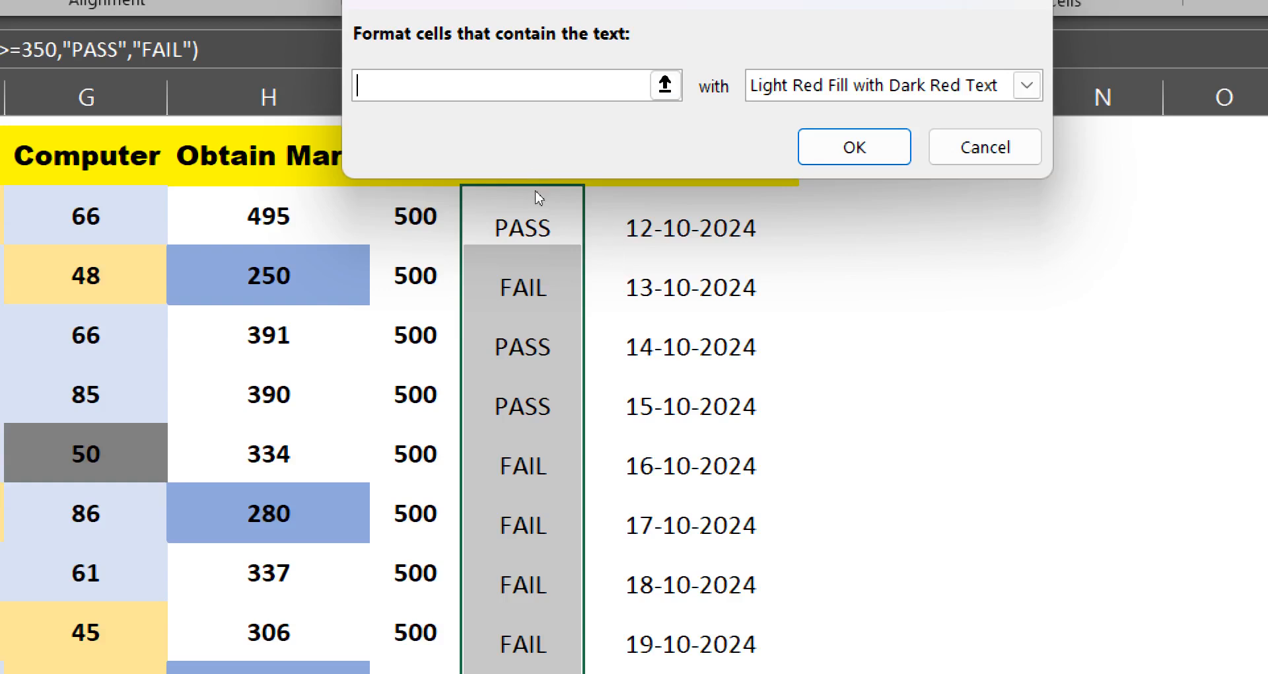
type("p")
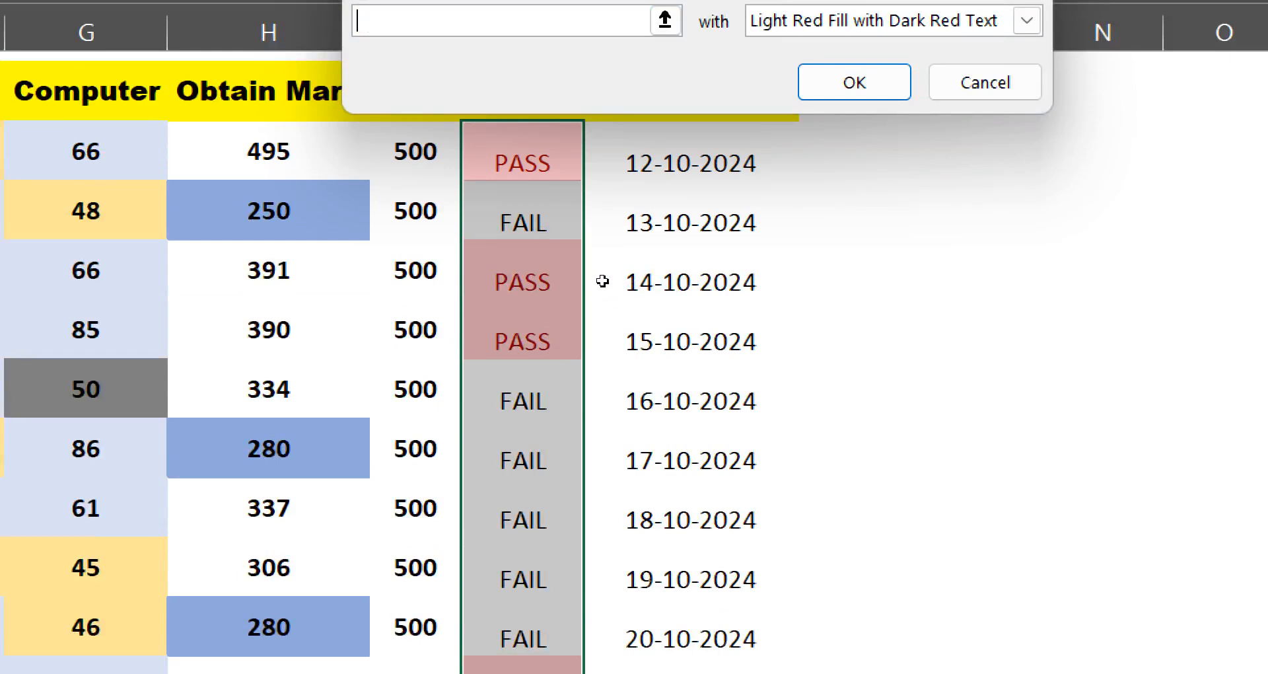
type("a")
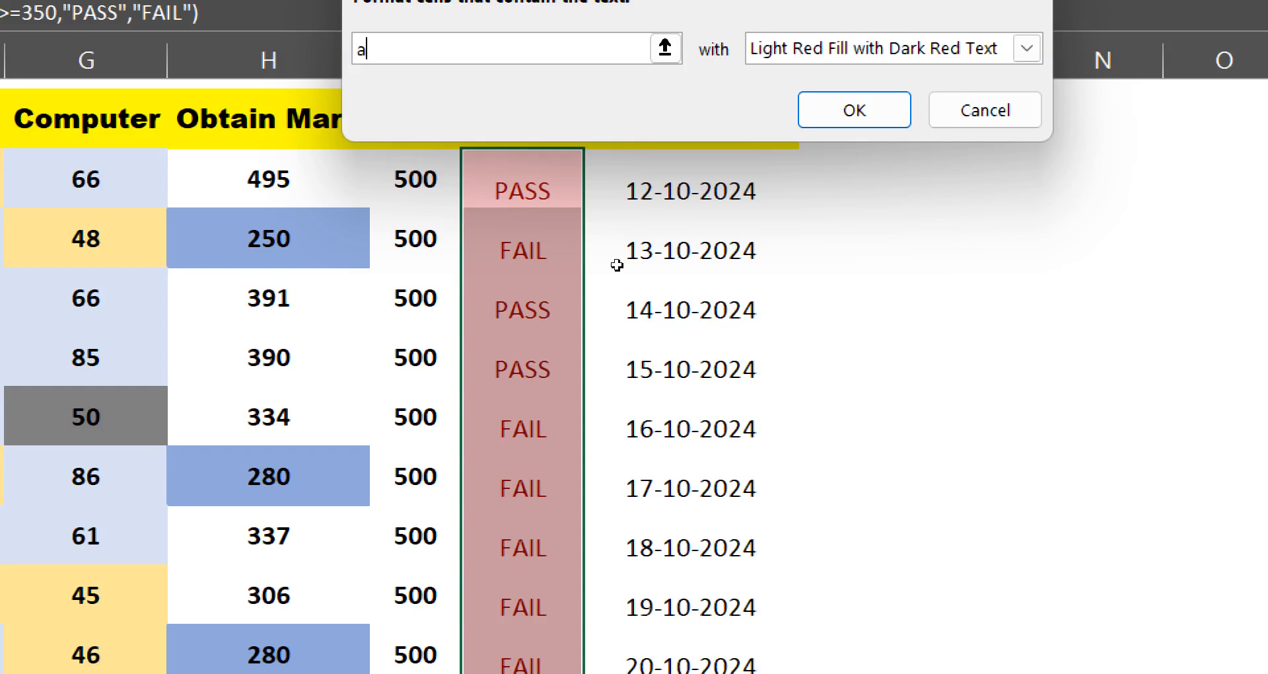
Set the rule's text to "pass", give it a custom format with a gold fill and apply it
key("BackSpace")
type("pass")
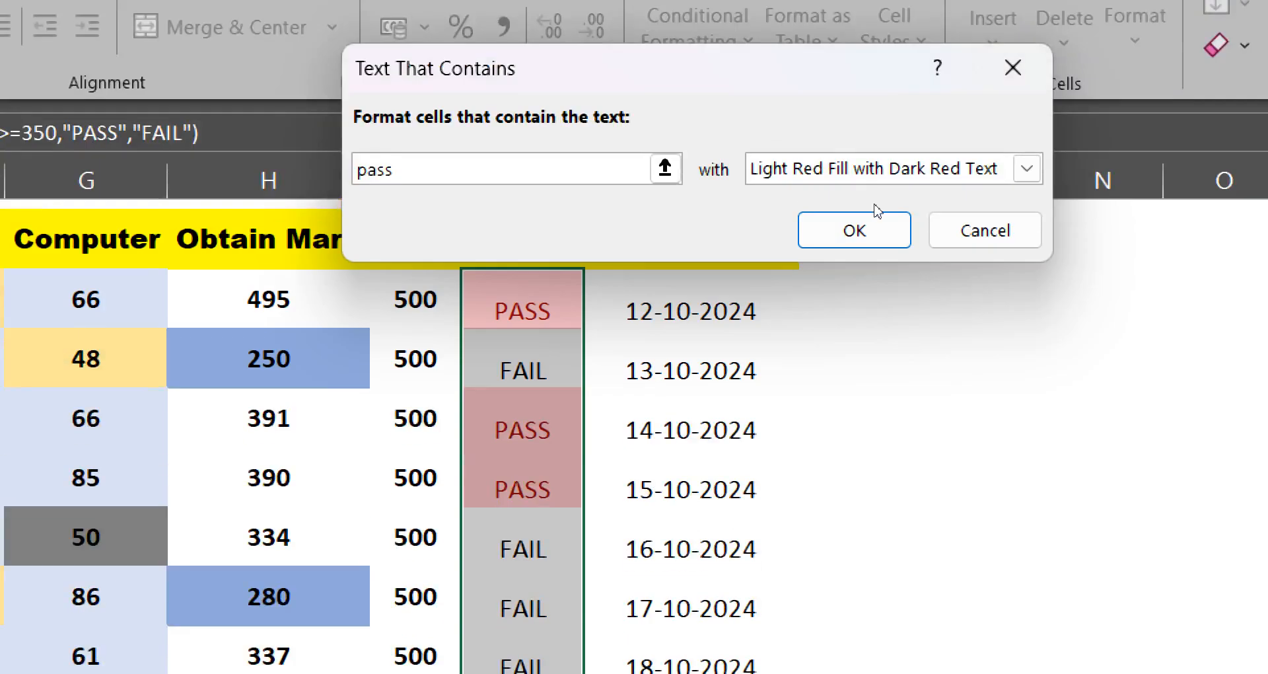
left_click(1026, 48)
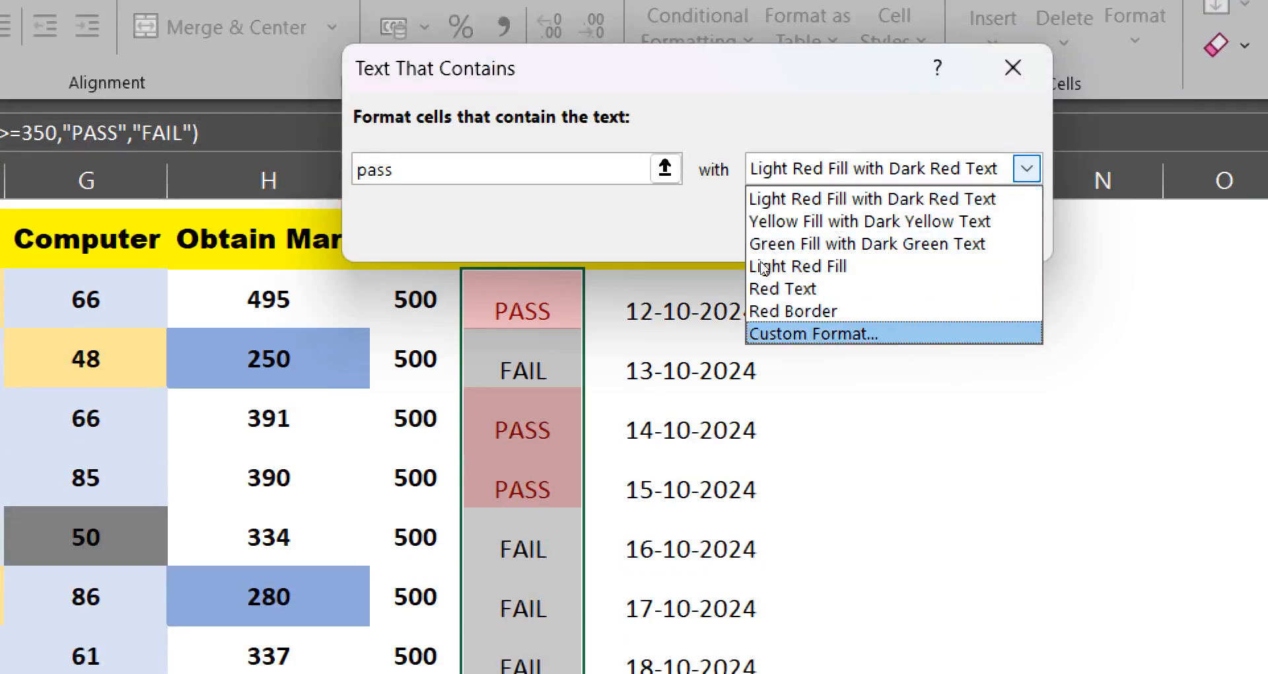
left_click(813, 334)
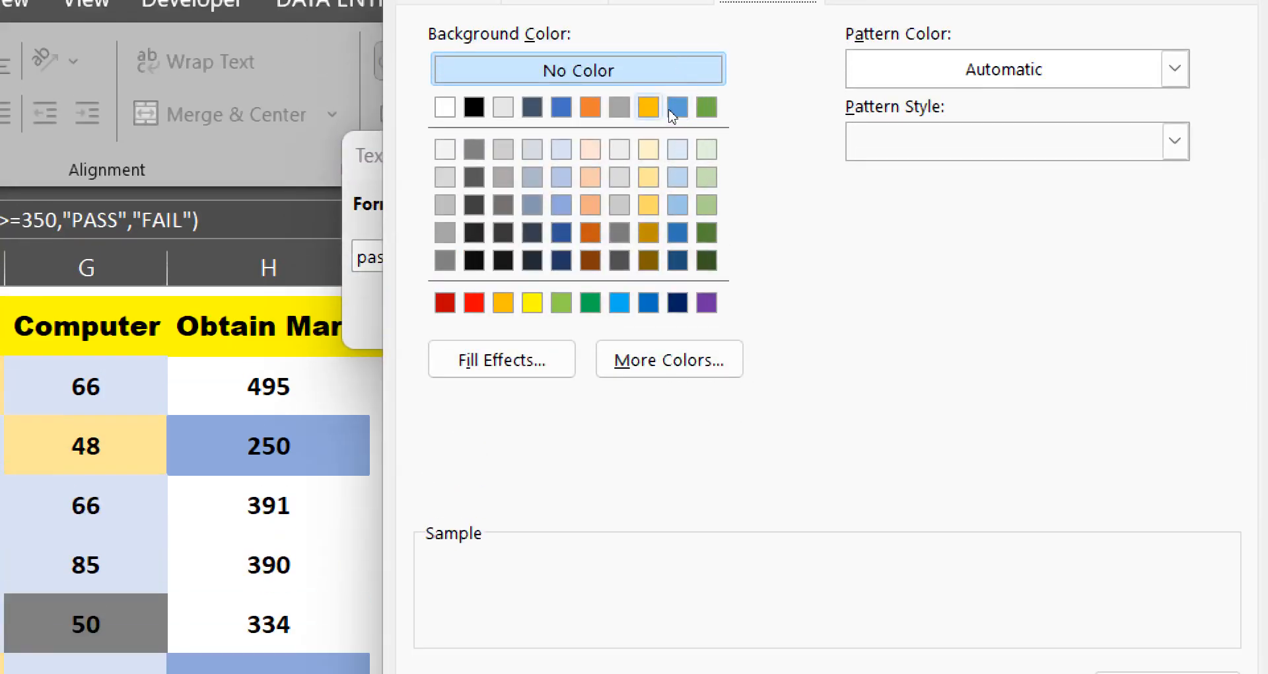
left_click(648, 107)
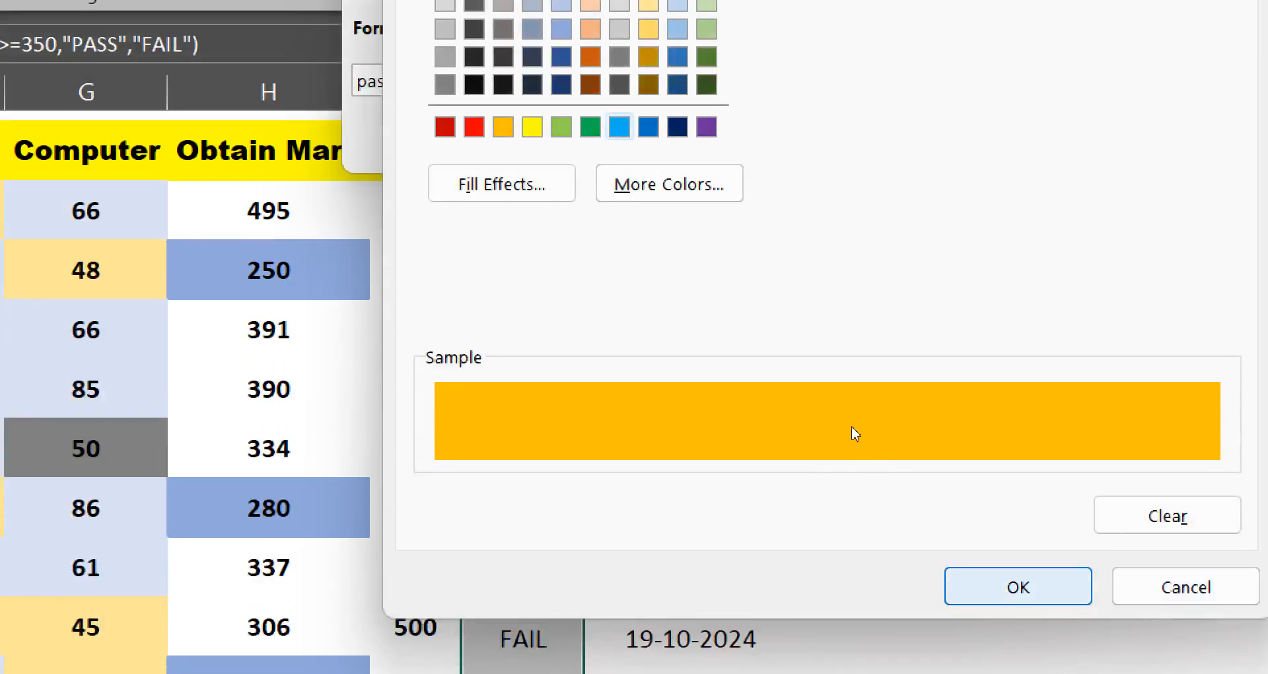
key("Return")
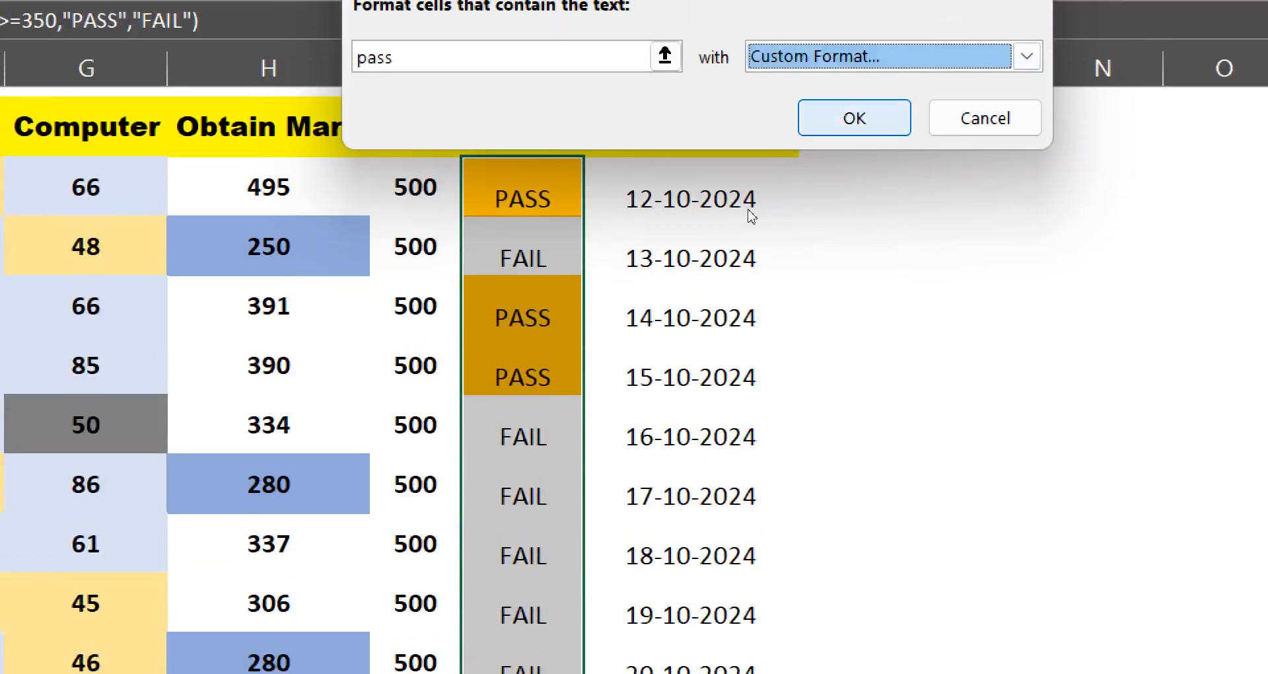
left_click(852, 118)
left_click(558, 472)
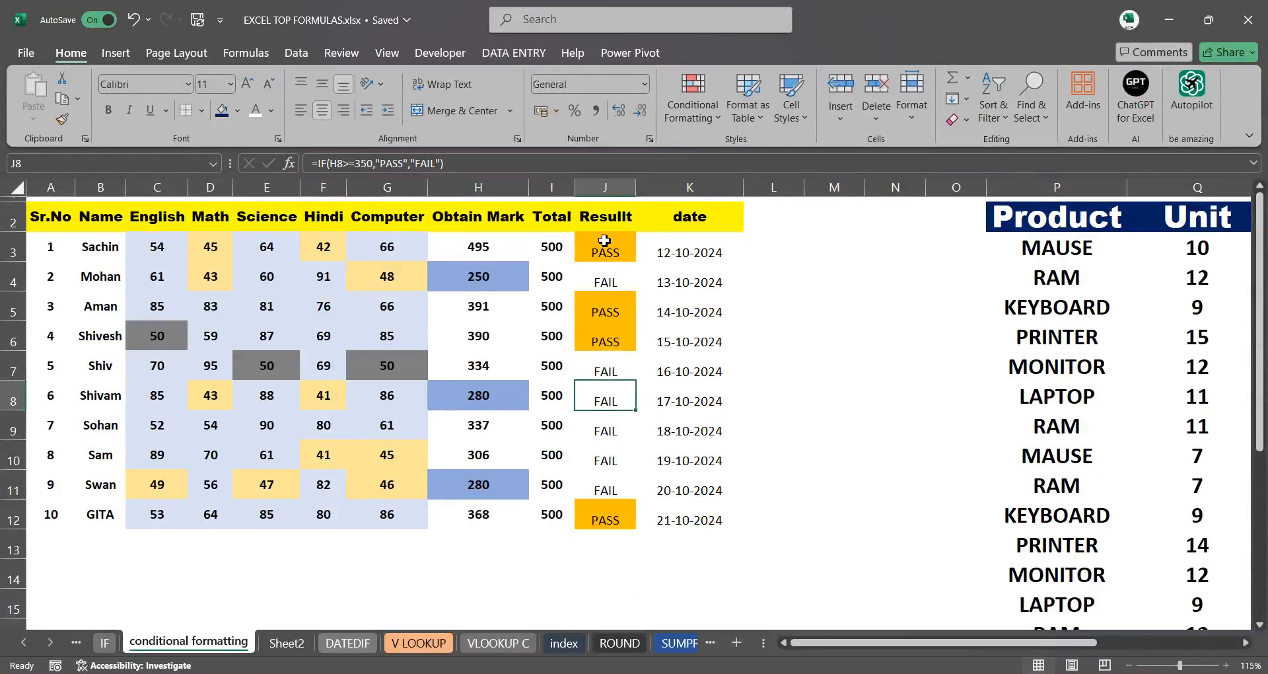
Start another Text That Contains highlight rule on the results in J3:J12 with the text "fail"
left_click_drag(604, 240, 610, 515)
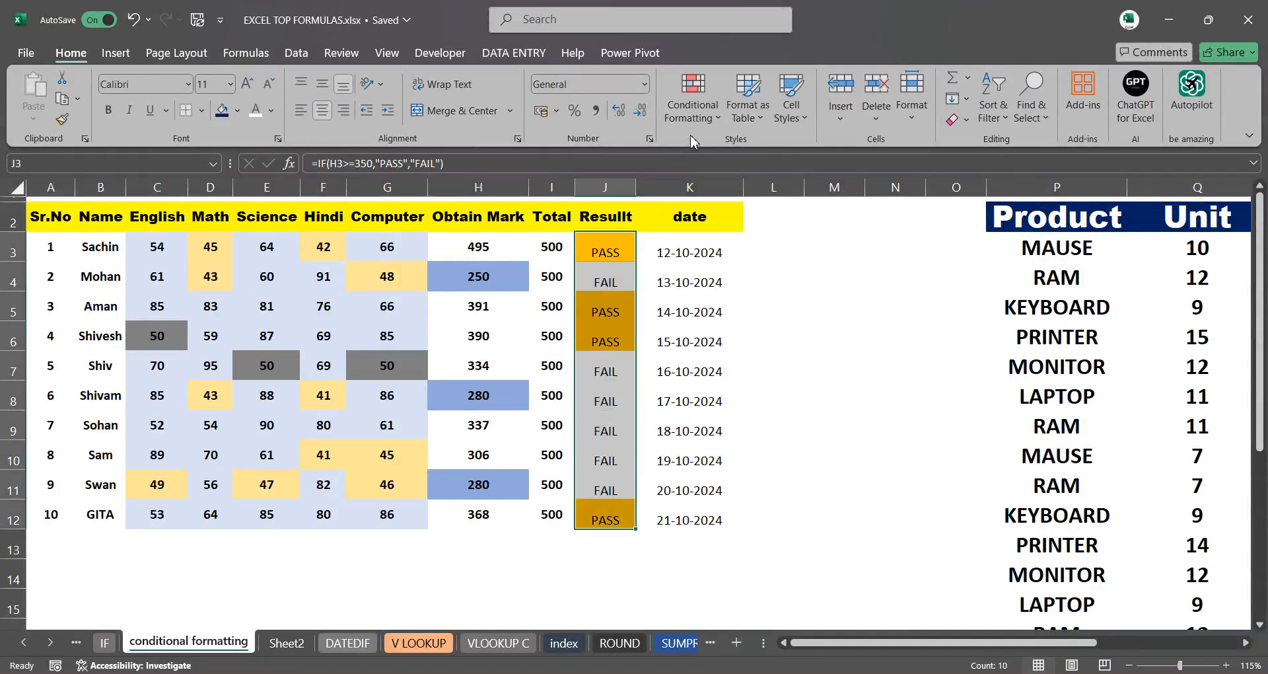
left_click(693, 114)
mouse_move(774, 152)
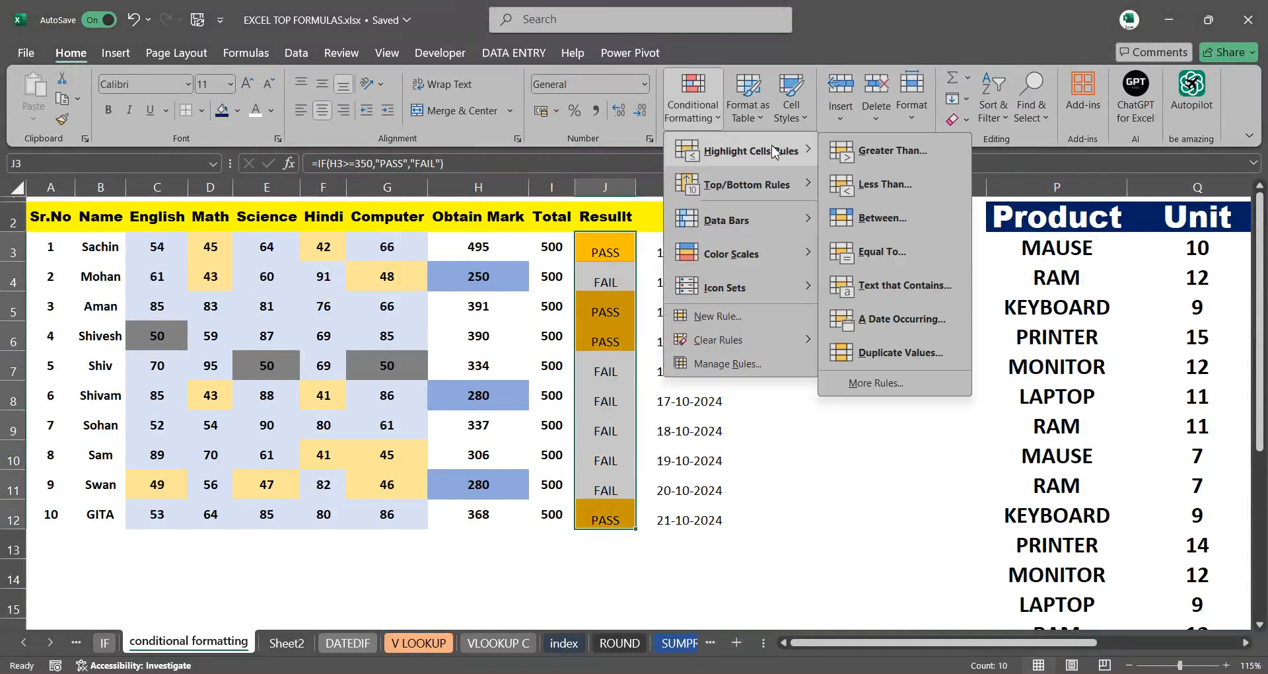
left_click(875, 284)
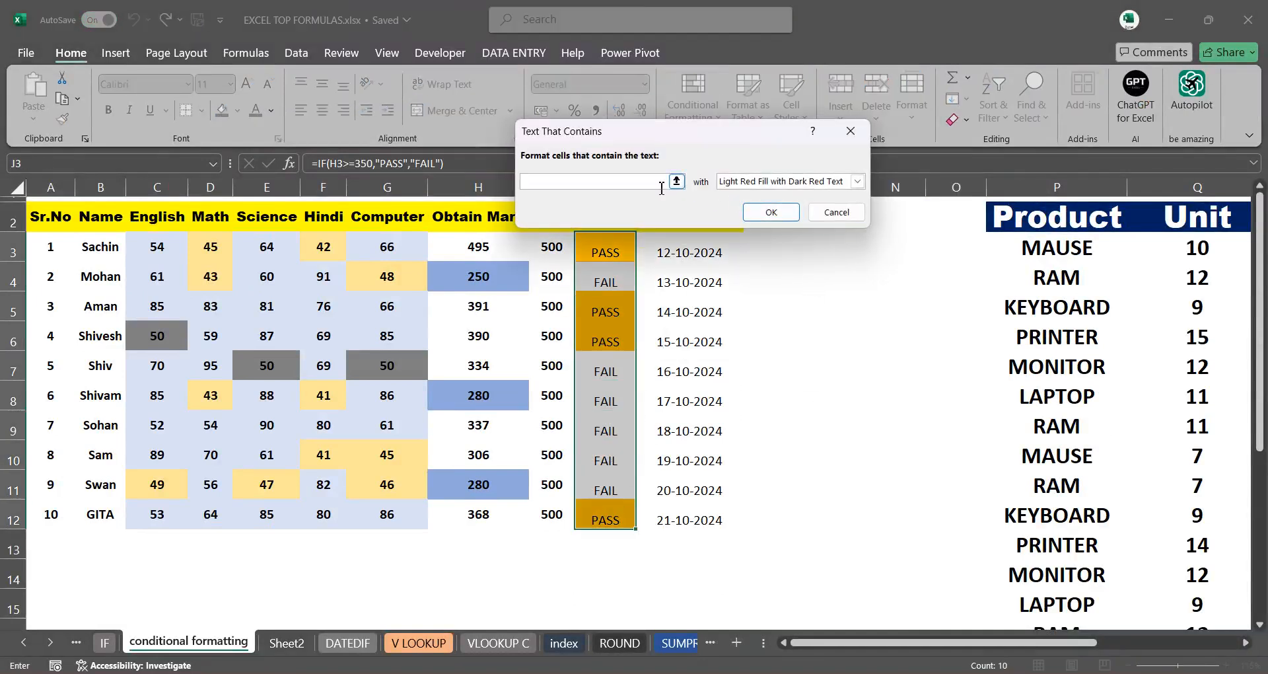
type("d")
type("fail")
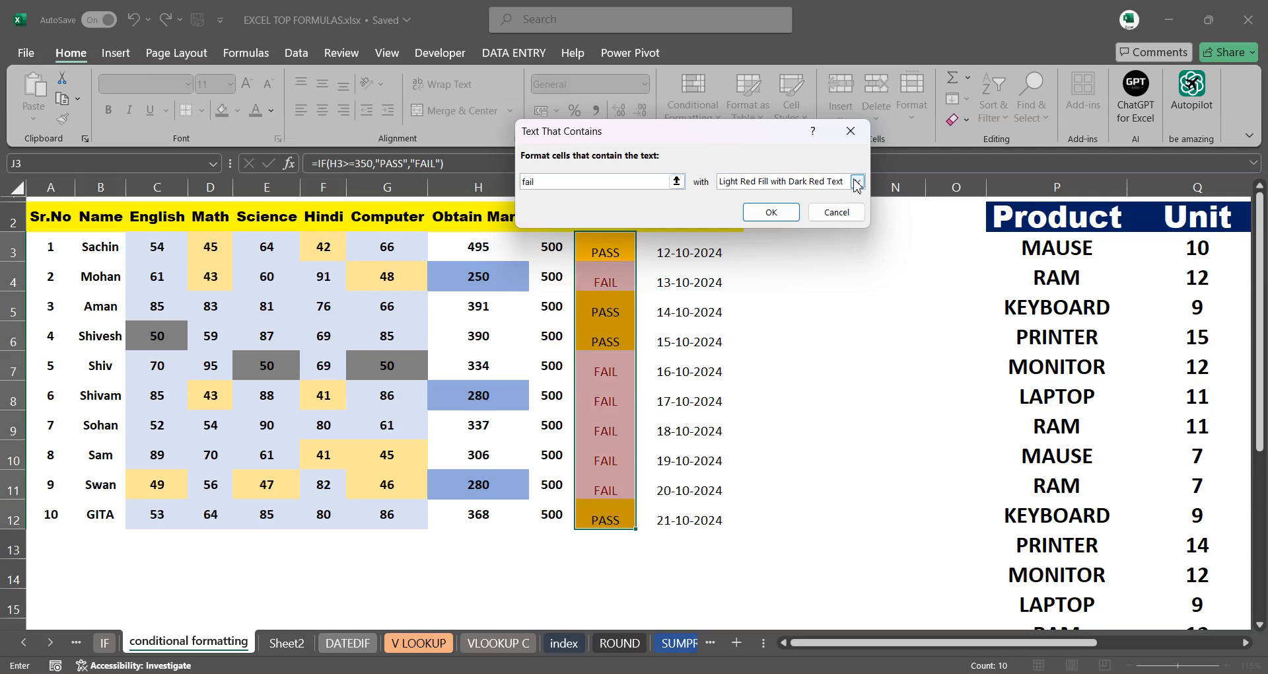
Give the "fail" text rule a custom format with a light blue fill and apply it
left_click(857, 181)
left_click(766, 263)
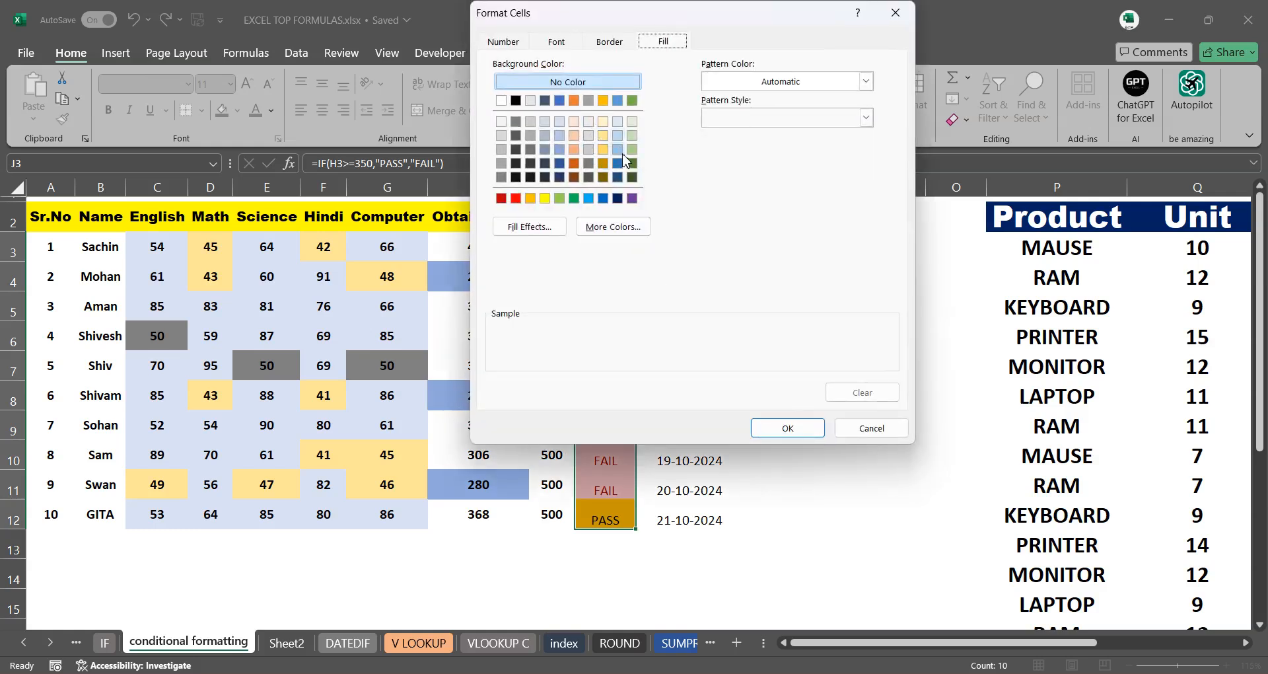
left_click(620, 152)
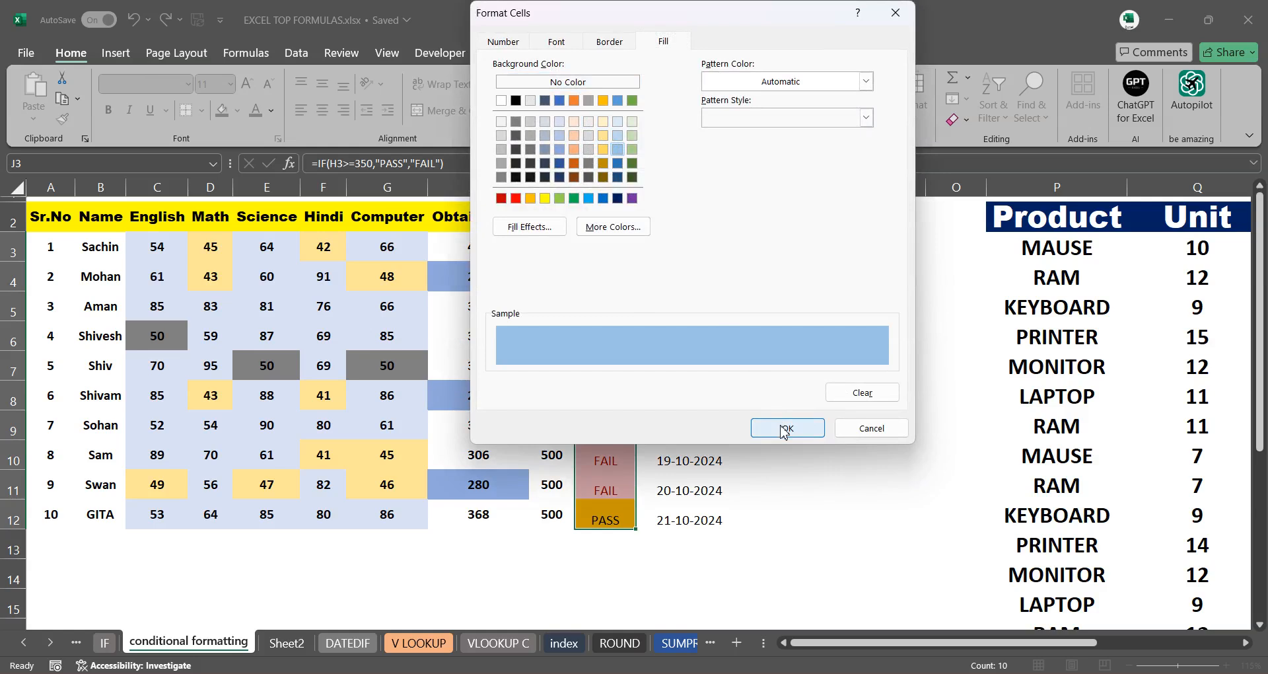
left_click(784, 429)
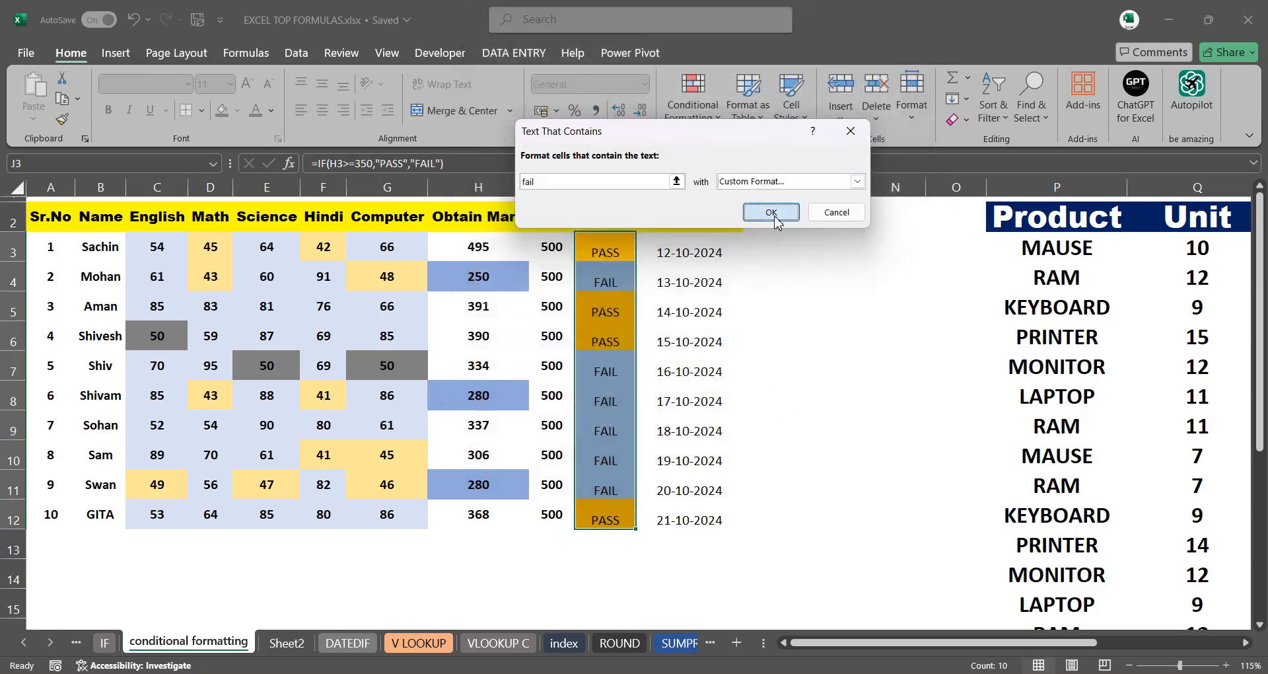
left_click(771, 212)
left_click(770, 428)
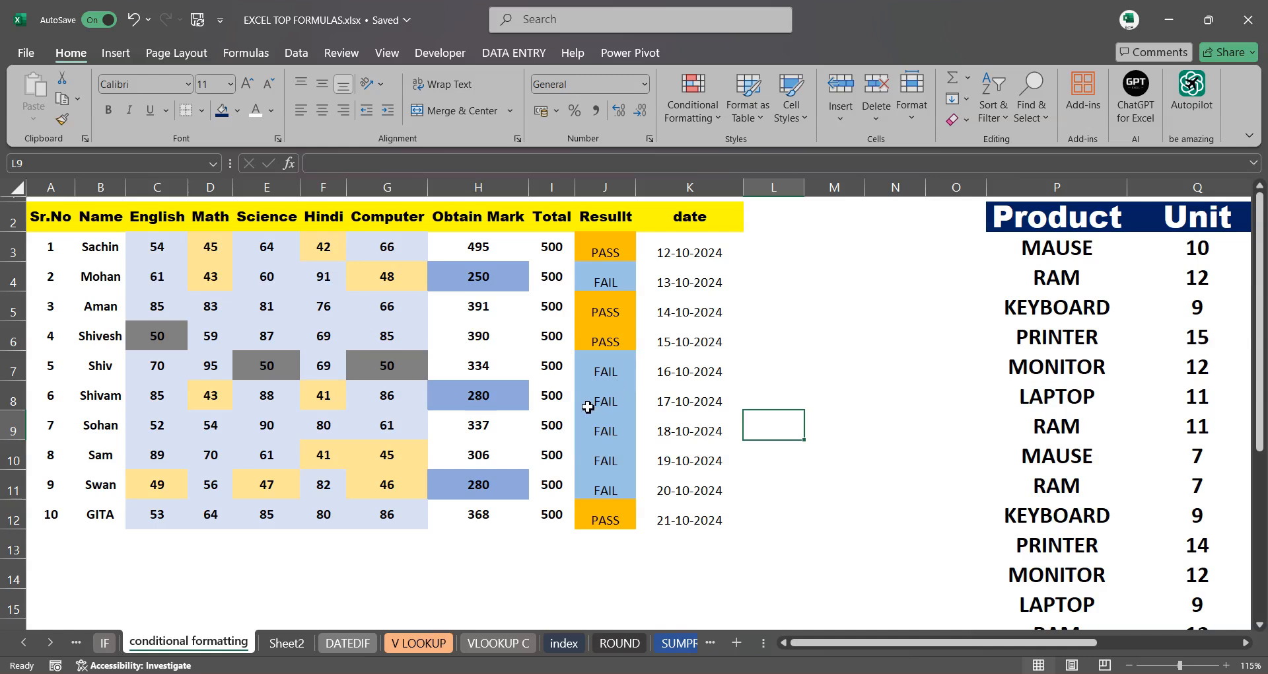
left_click(692, 105)
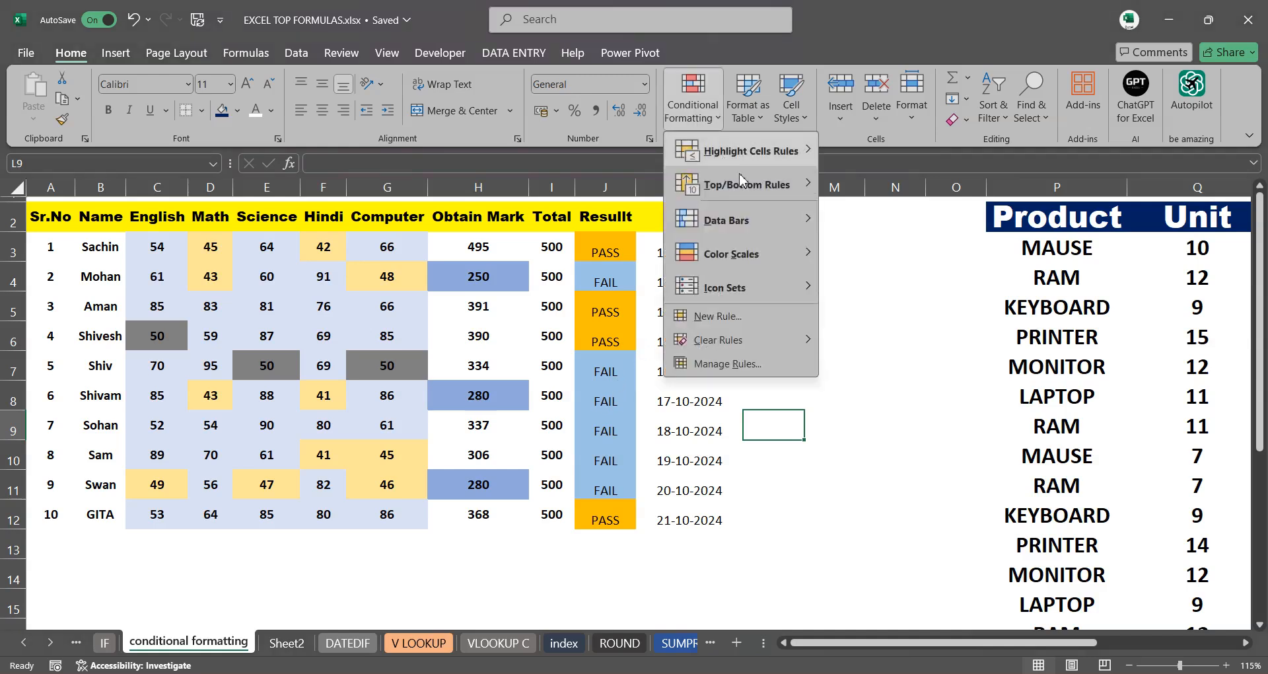
mouse_move(750, 162)
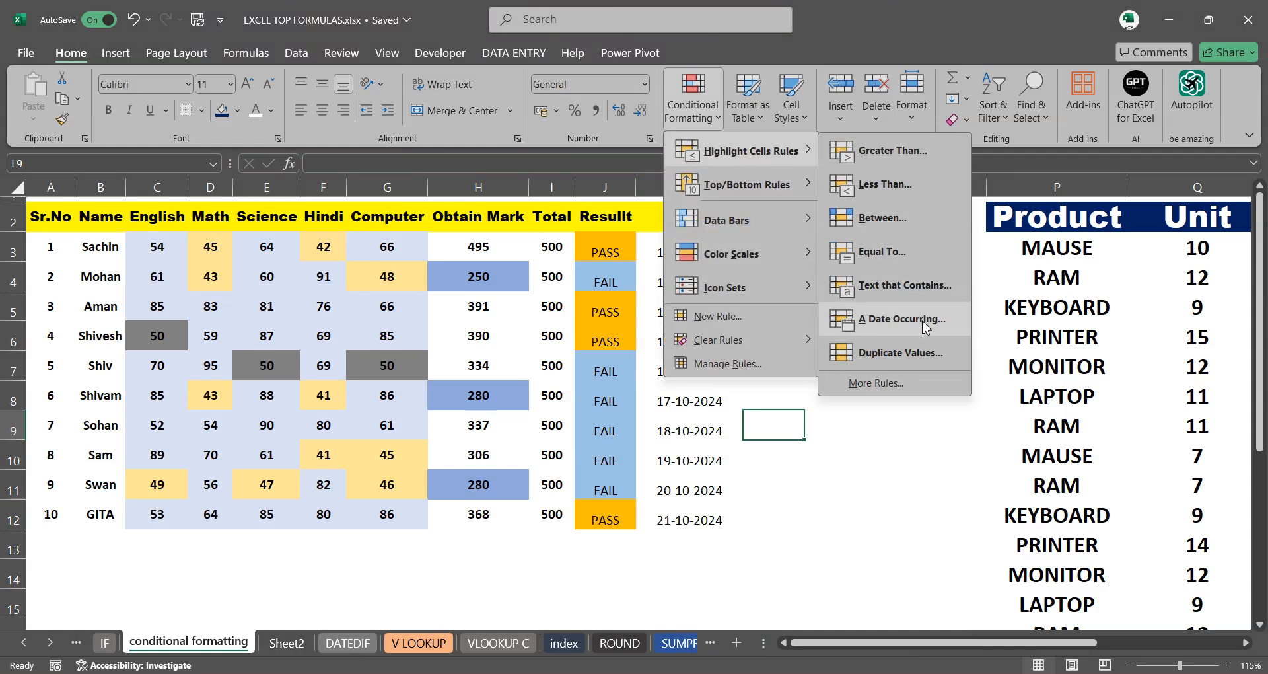
left_click(914, 452)
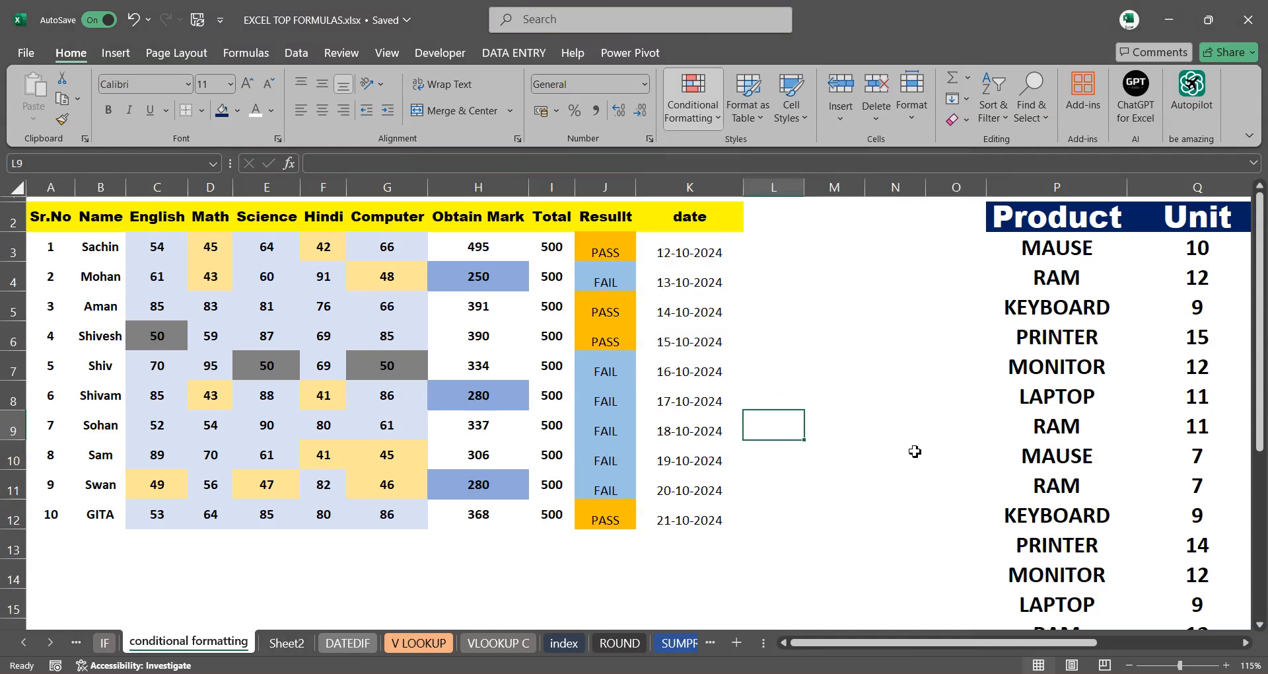
left_click_drag(692, 250, 687, 274)
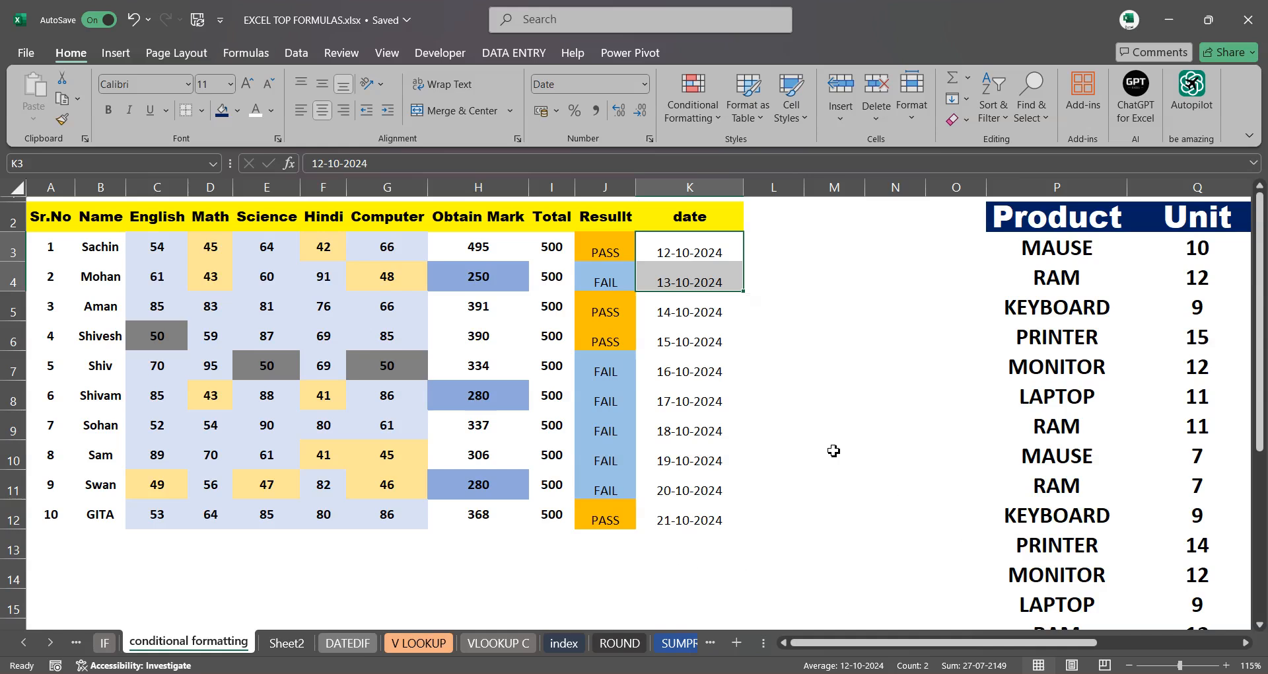
left_click(766, 369)
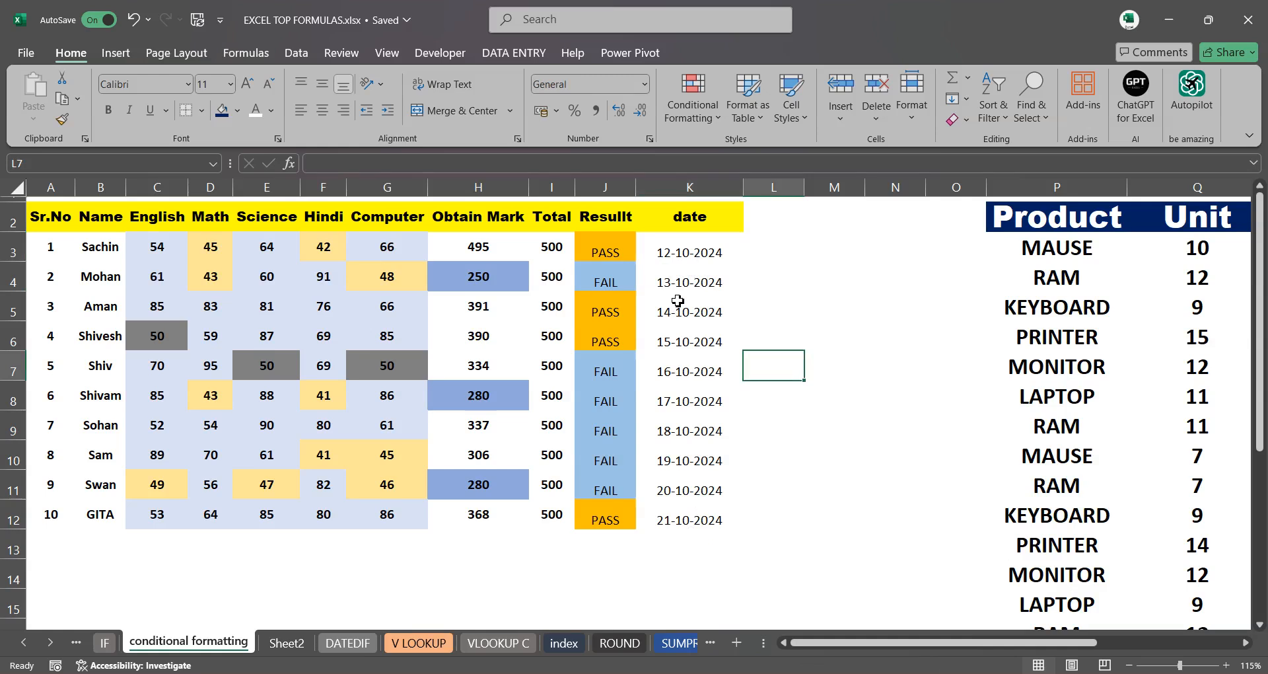
Save the workbook and start an A Date Occurring highlight rule on the dates in K3:K13 with the period Today
key("ctrl+s")
left_click_drag(694, 255, 697, 550)
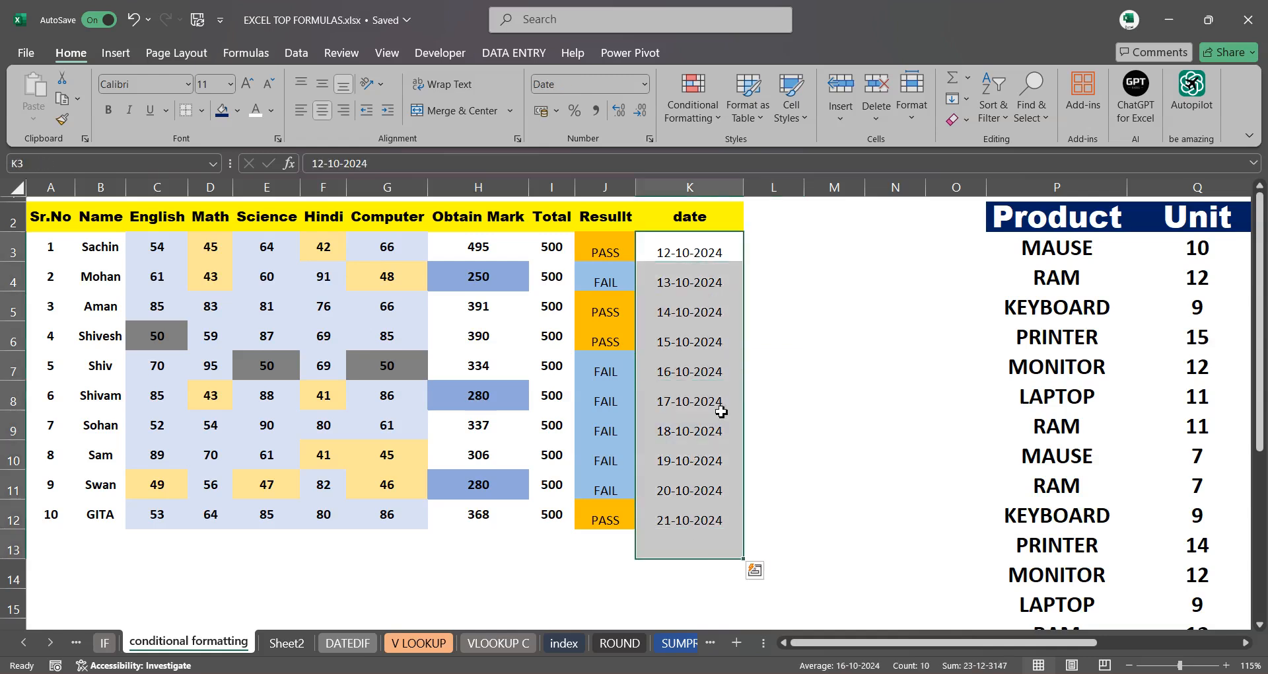
left_click(707, 114)
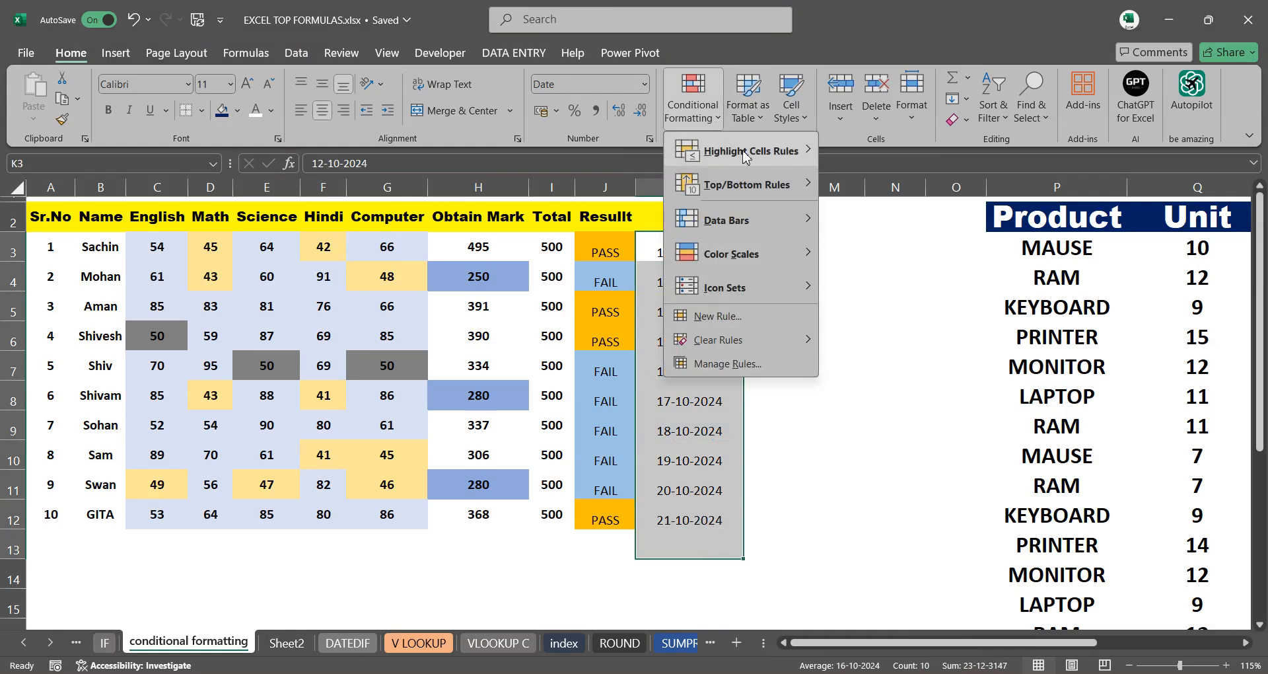
mouse_move(747, 156)
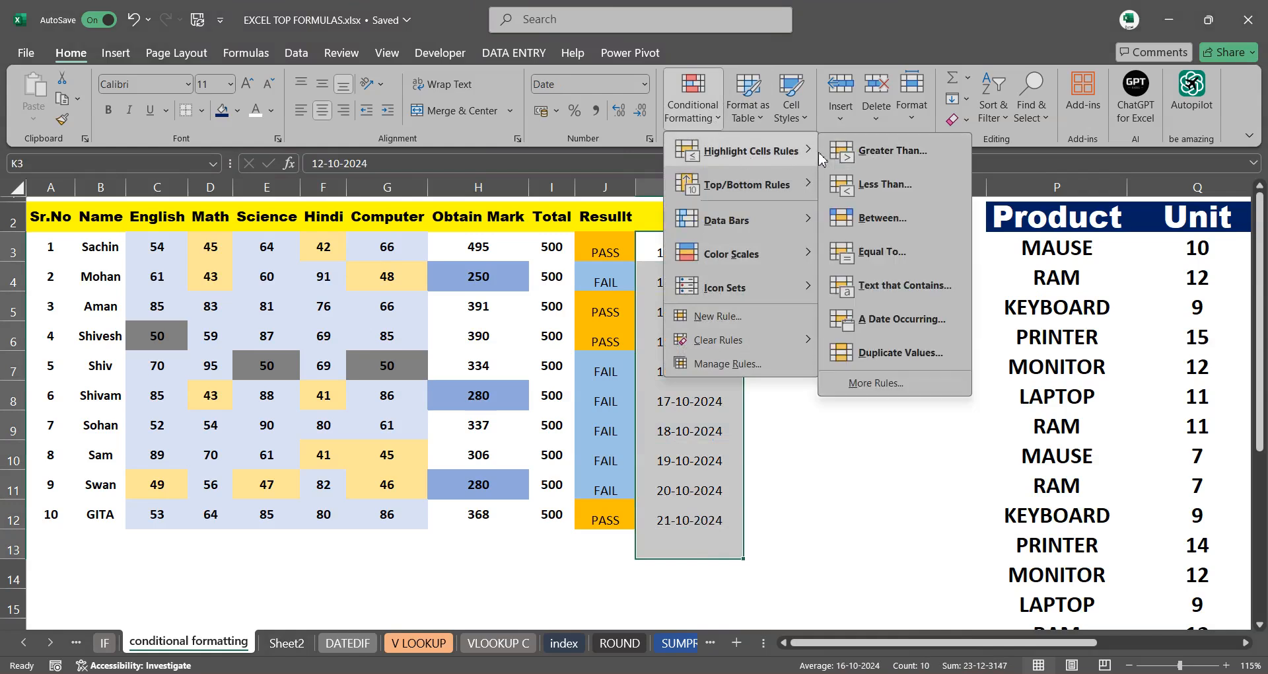
left_click(884, 323)
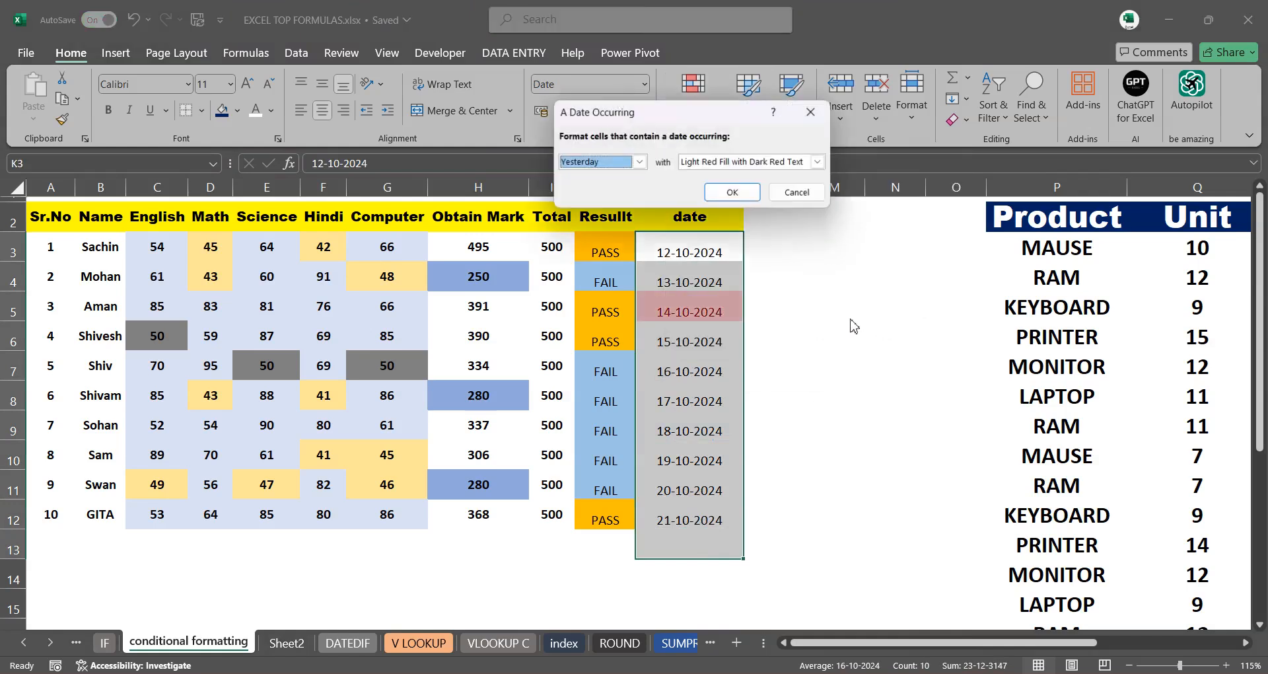
left_click_drag(671, 111, 521, 149)
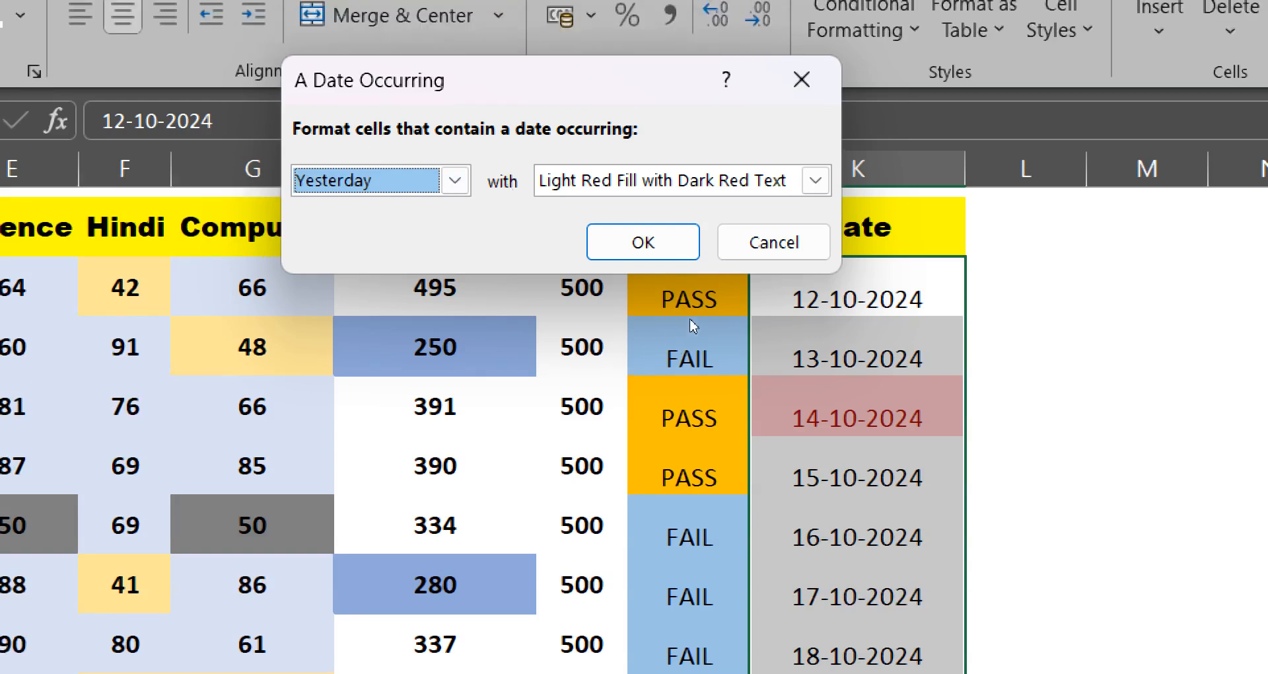
left_click(456, 182)
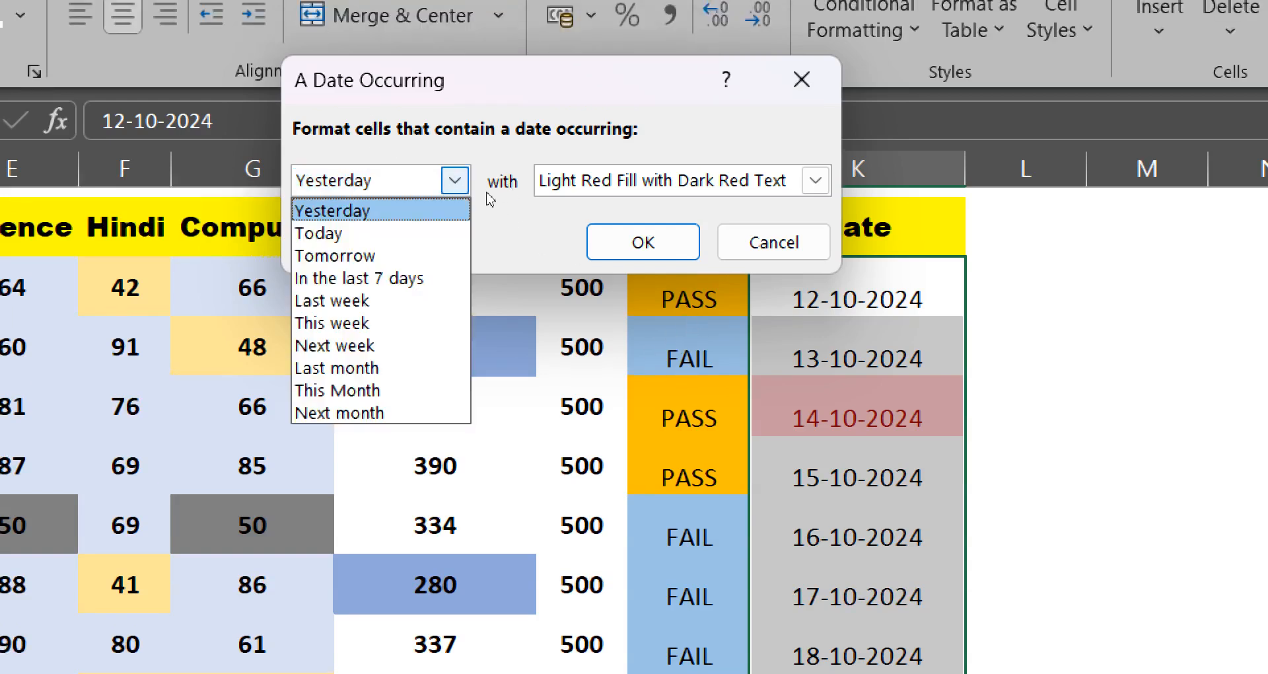
left_click(318, 233)
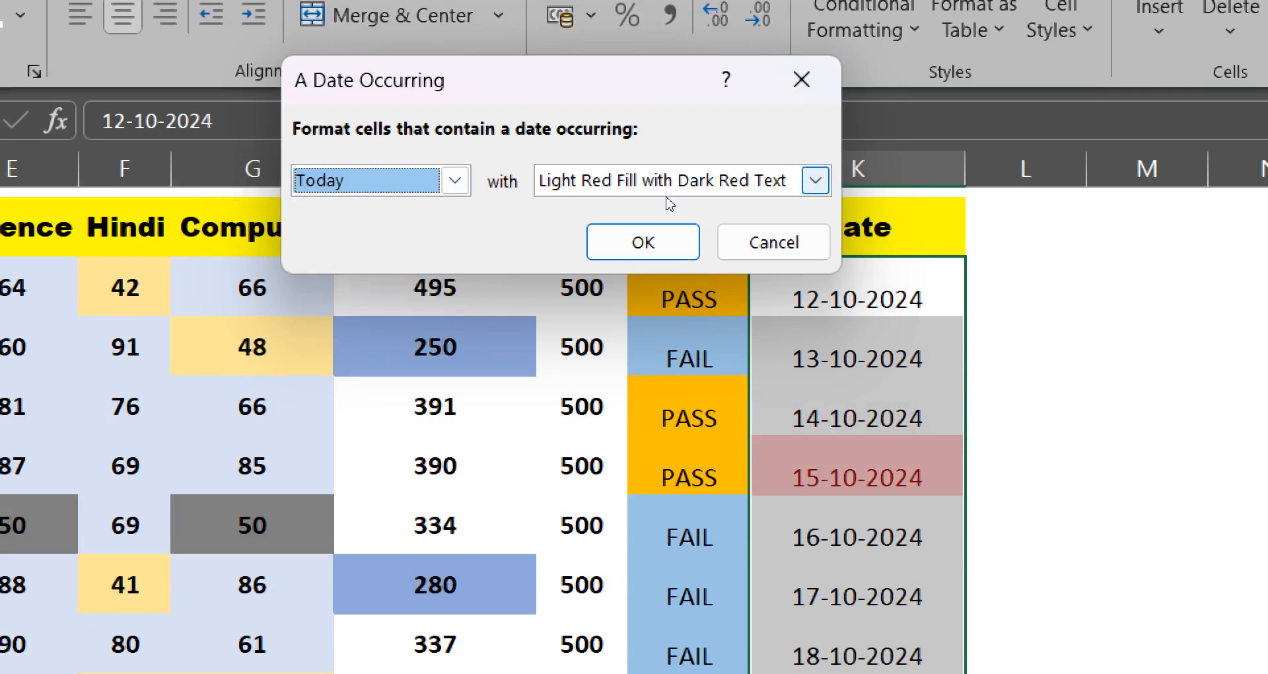
Give the date rule a custom format with a yellow fill
left_click(816, 179)
left_click(603, 346)
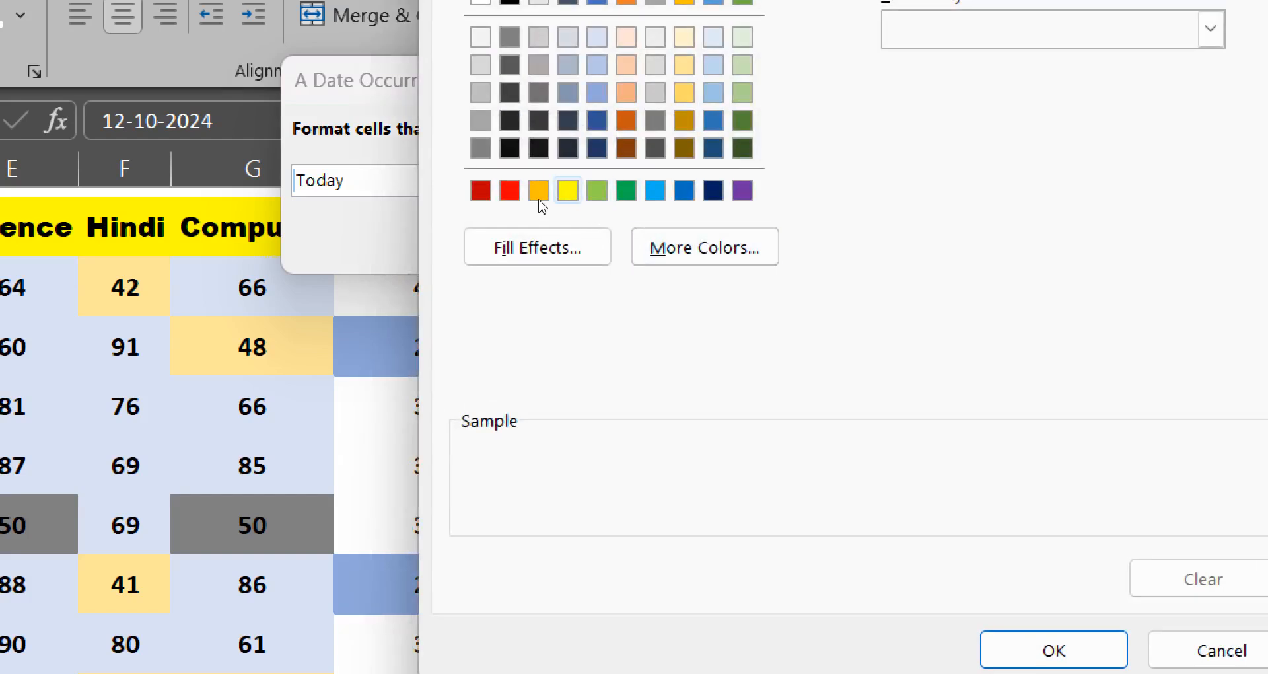
left_click(567, 190)
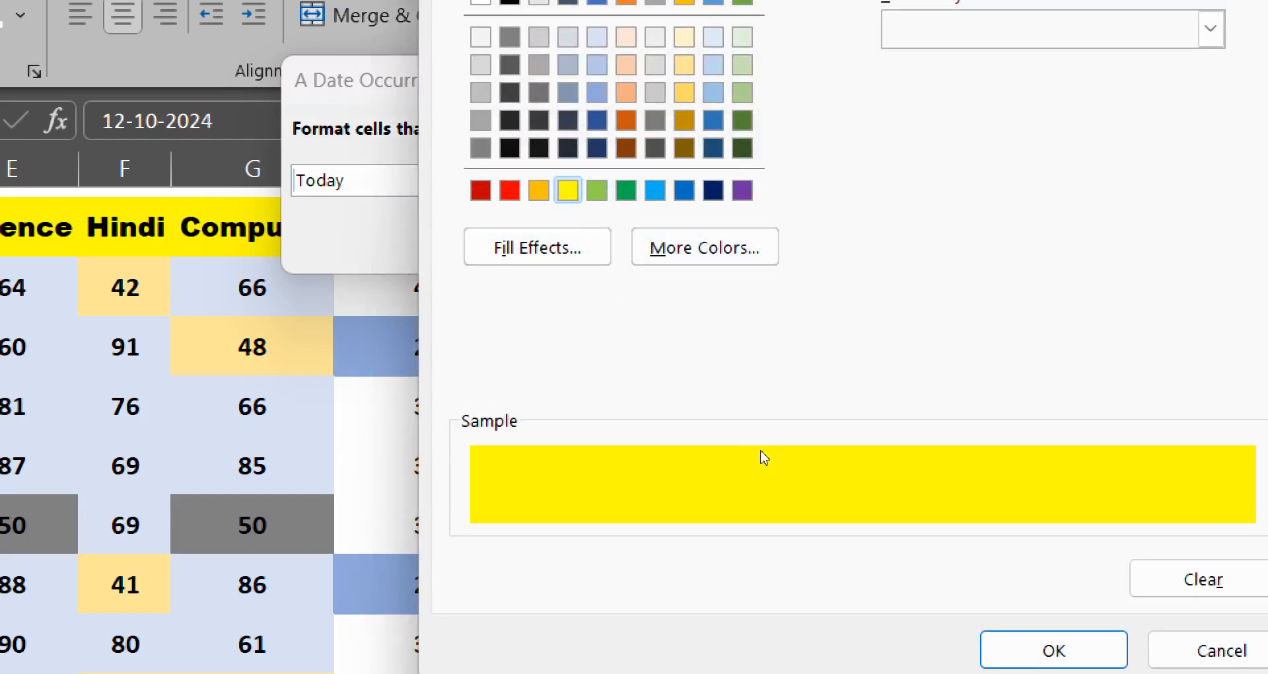
key("Return")
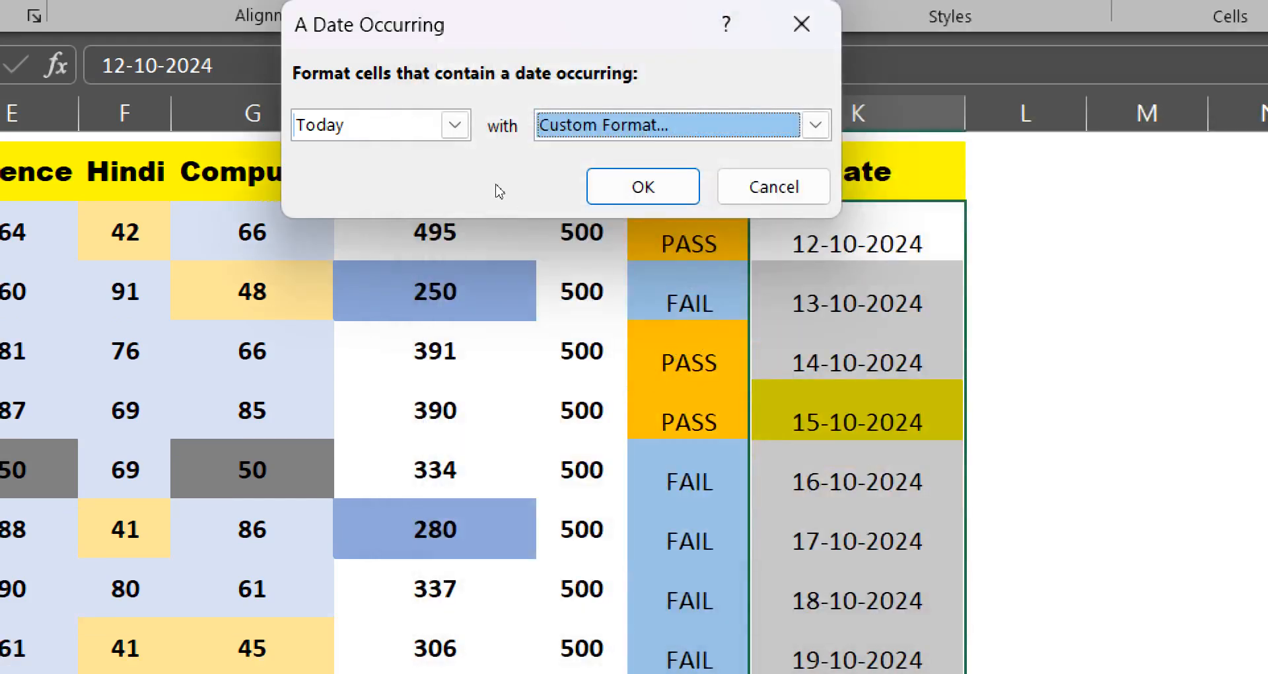
Try the periods Tomorrow and Next week in the date rule to preview which dates they highlight
left_click(455, 126)
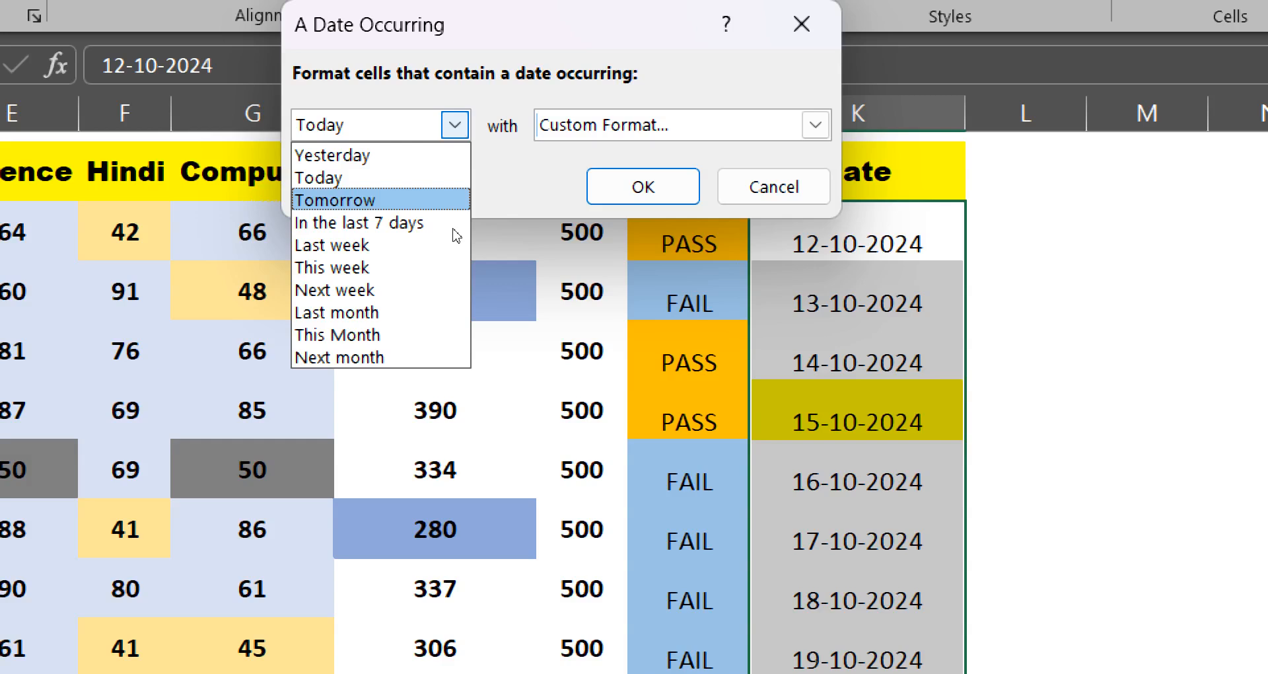
key("Return")
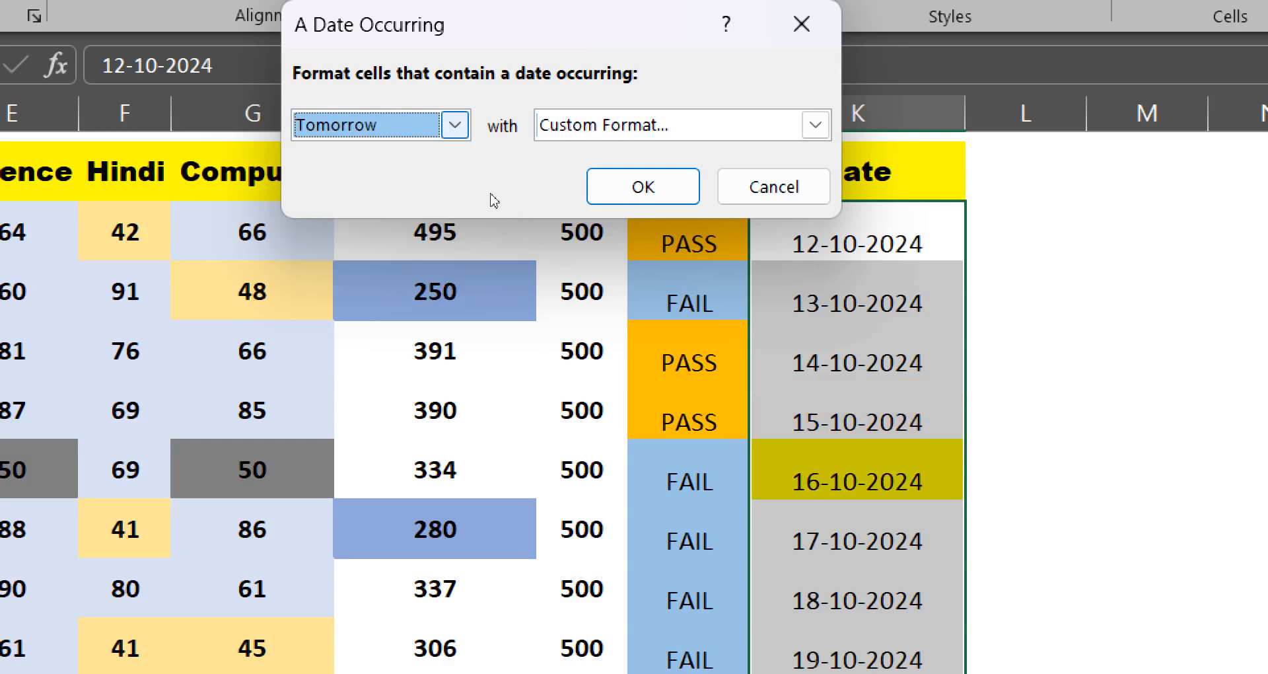
key("alt+Down")
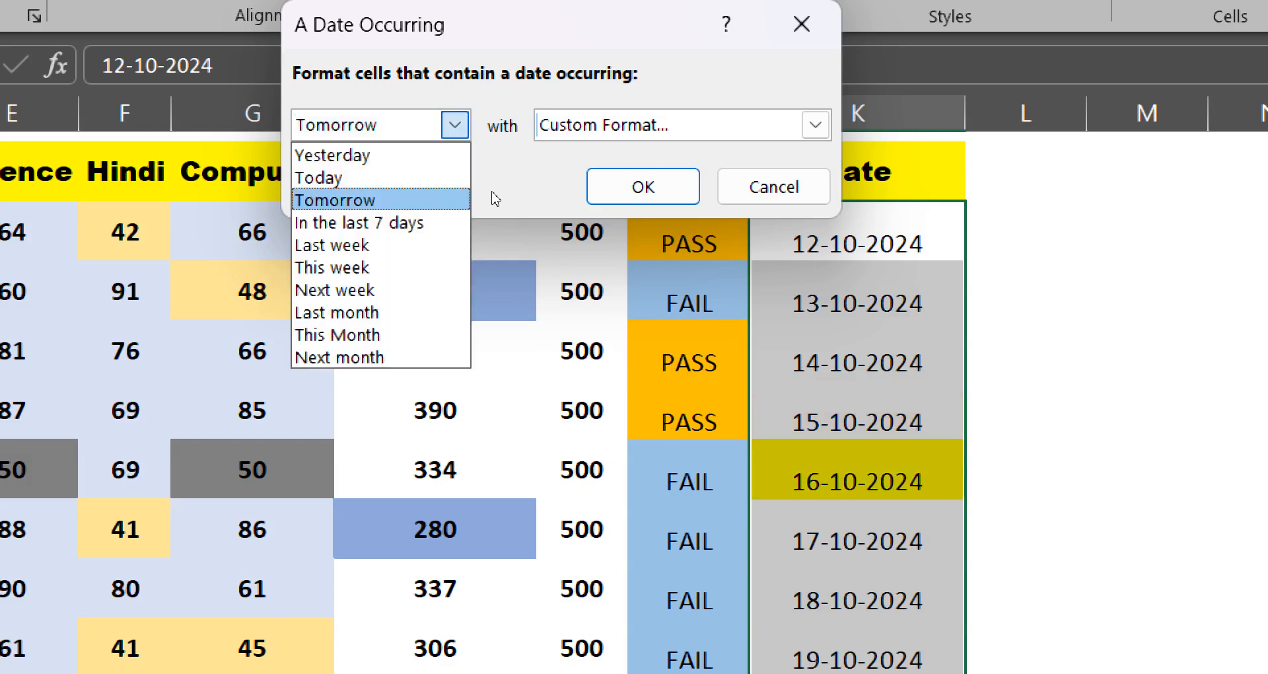
left_click(435, 289)
key("Return")
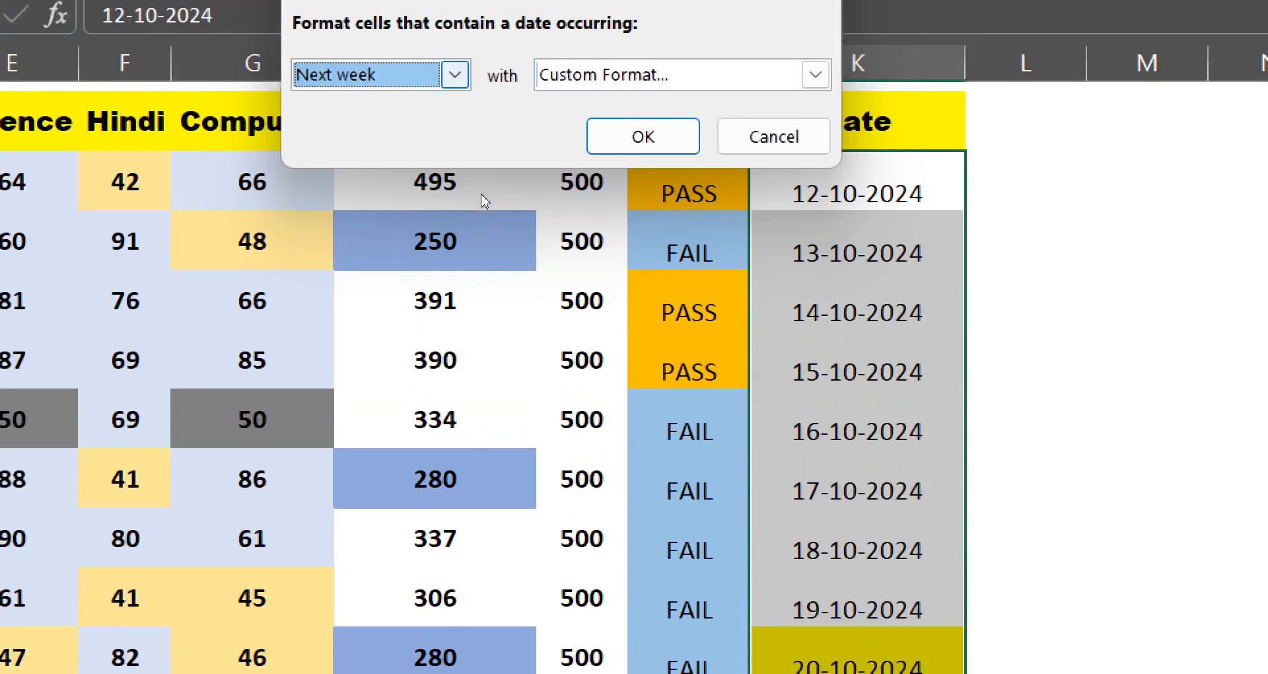
Try the periods This week and In the last 7 days in the date rule to preview their highlighting
key("alt+Down")
key("Return")
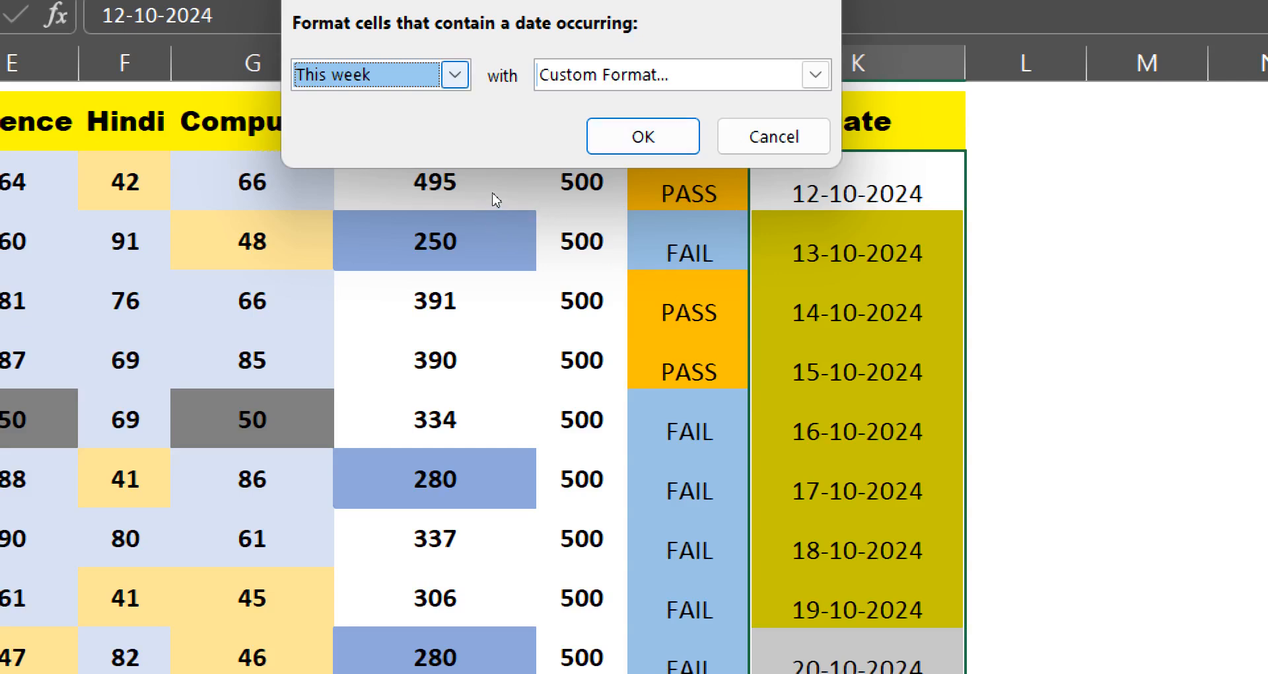
key("alt+Down")
key("Home")
key("Down")
key("Down")
key("Down")
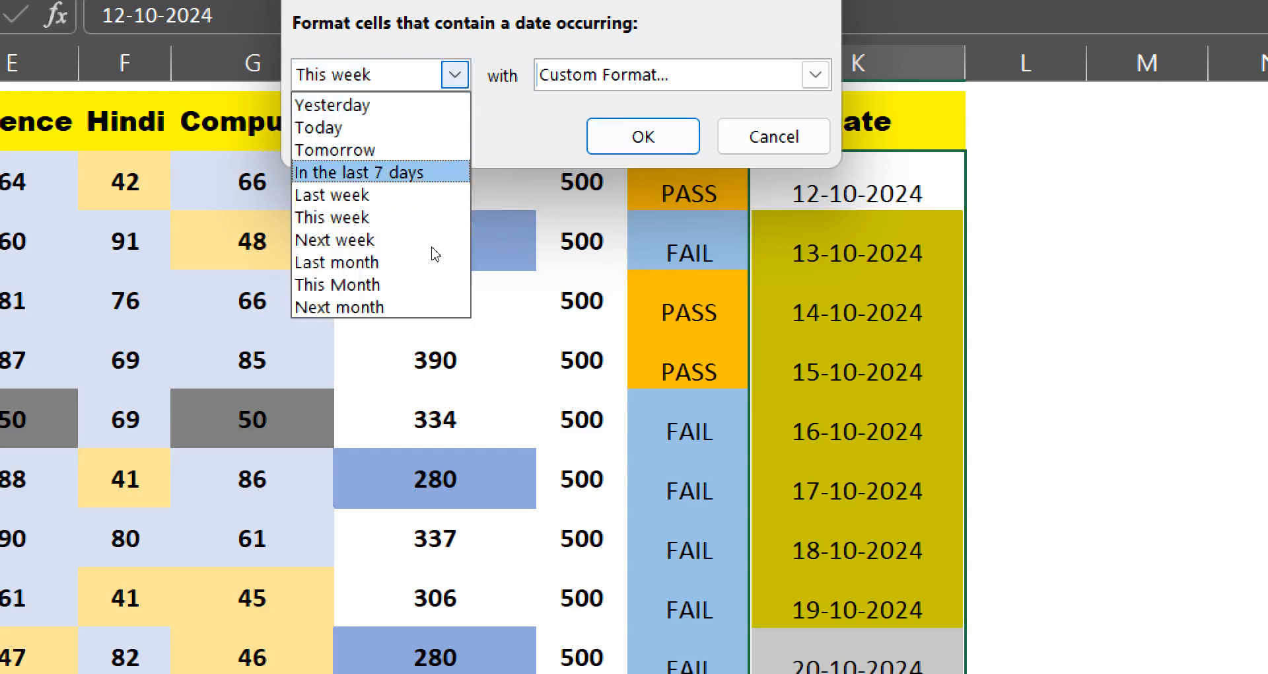
key("Return")
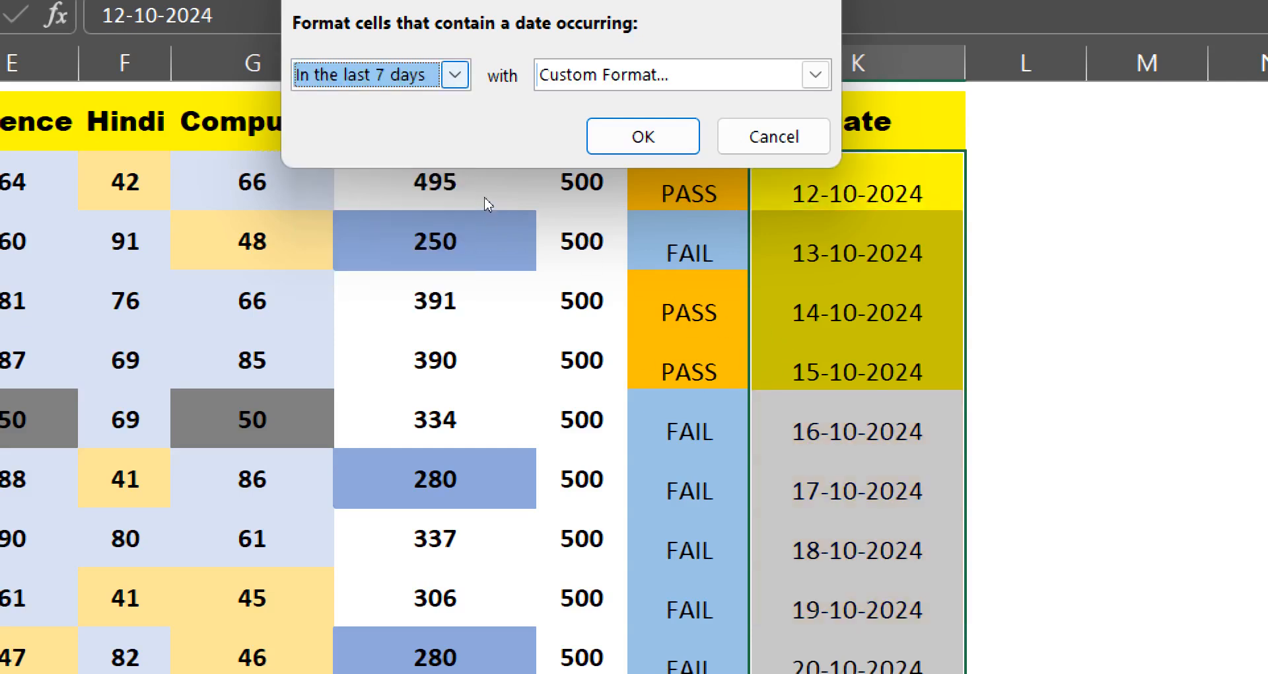
Set the date rule's period to Today and apply the rule to the date column
left_click(455, 75)
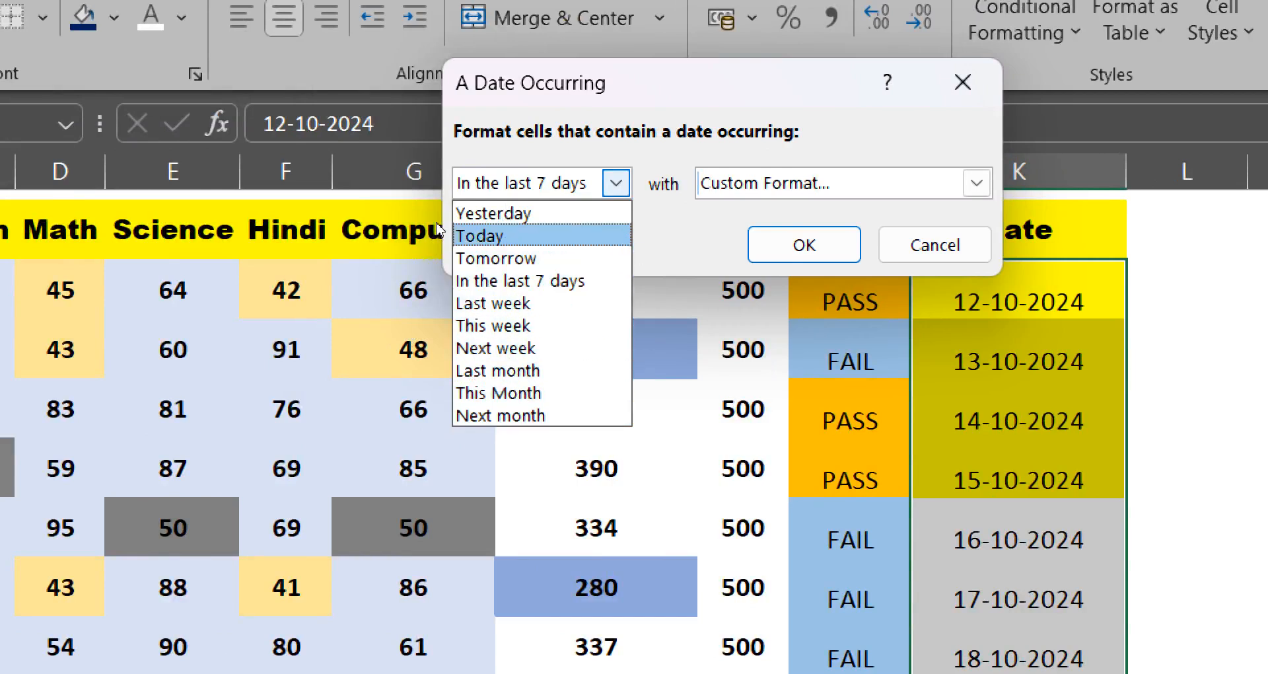
left_click(479, 236)
key("Return")
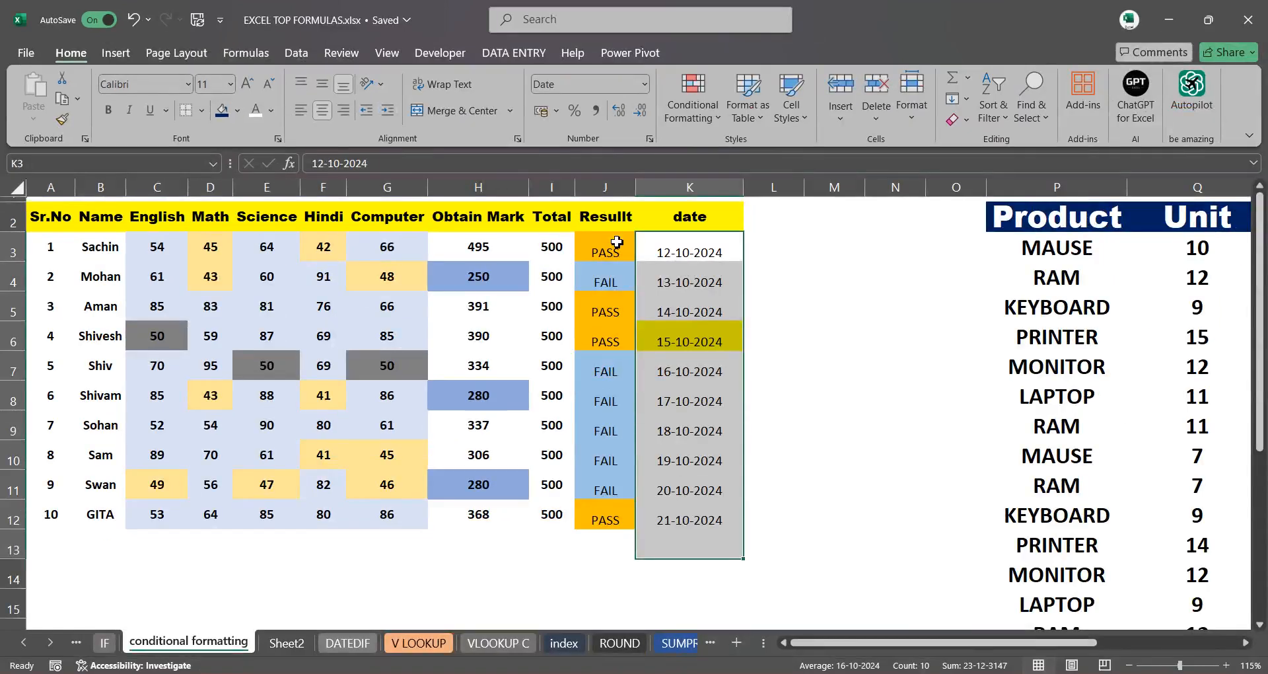
left_click(776, 360)
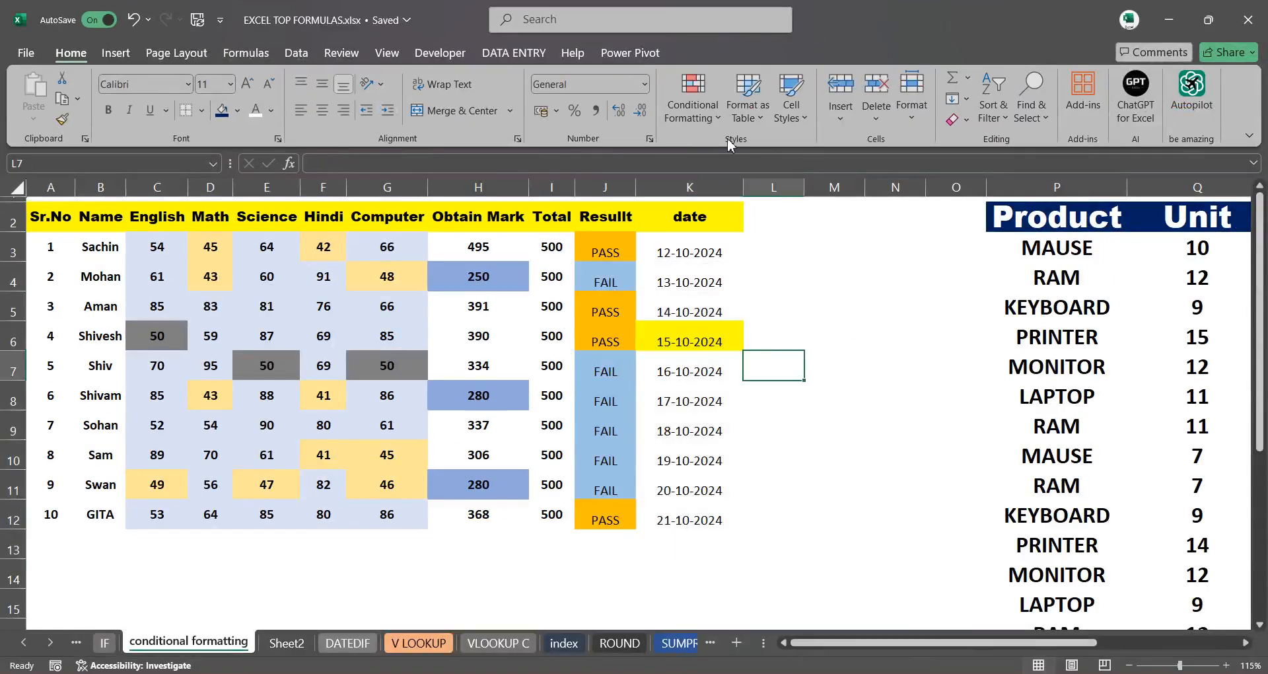
left_click(713, 126)
mouse_move(735, 158)
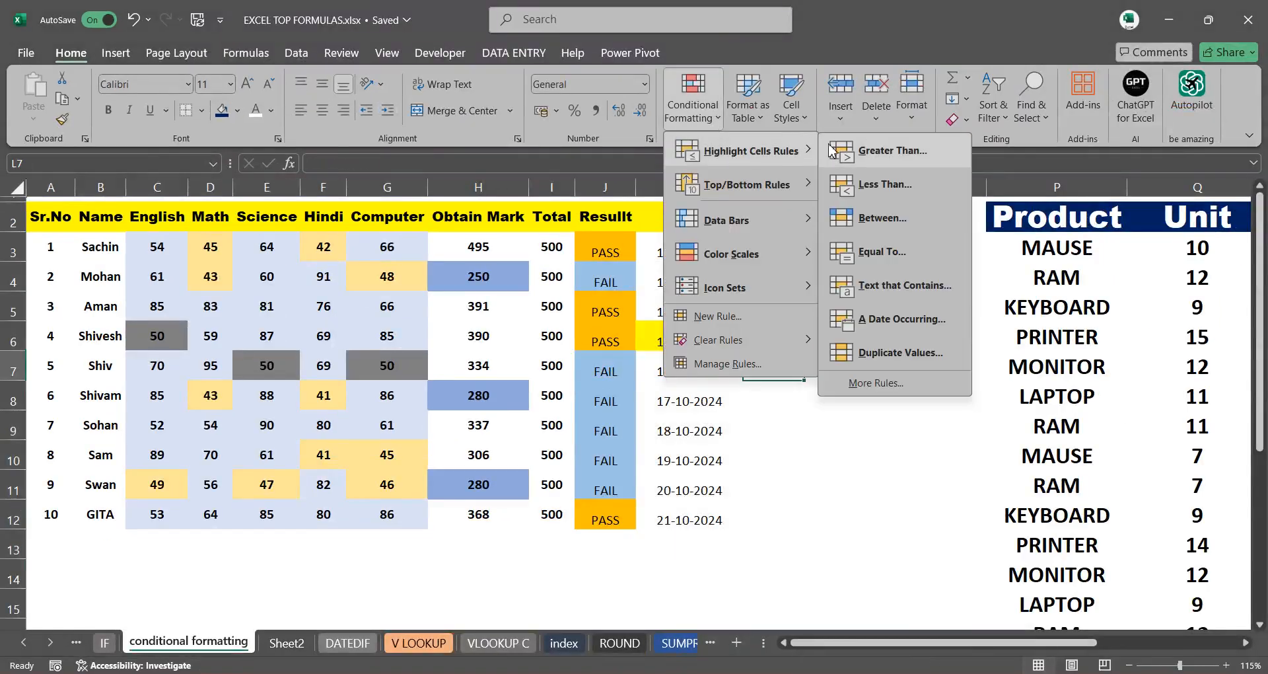
left_click(886, 460)
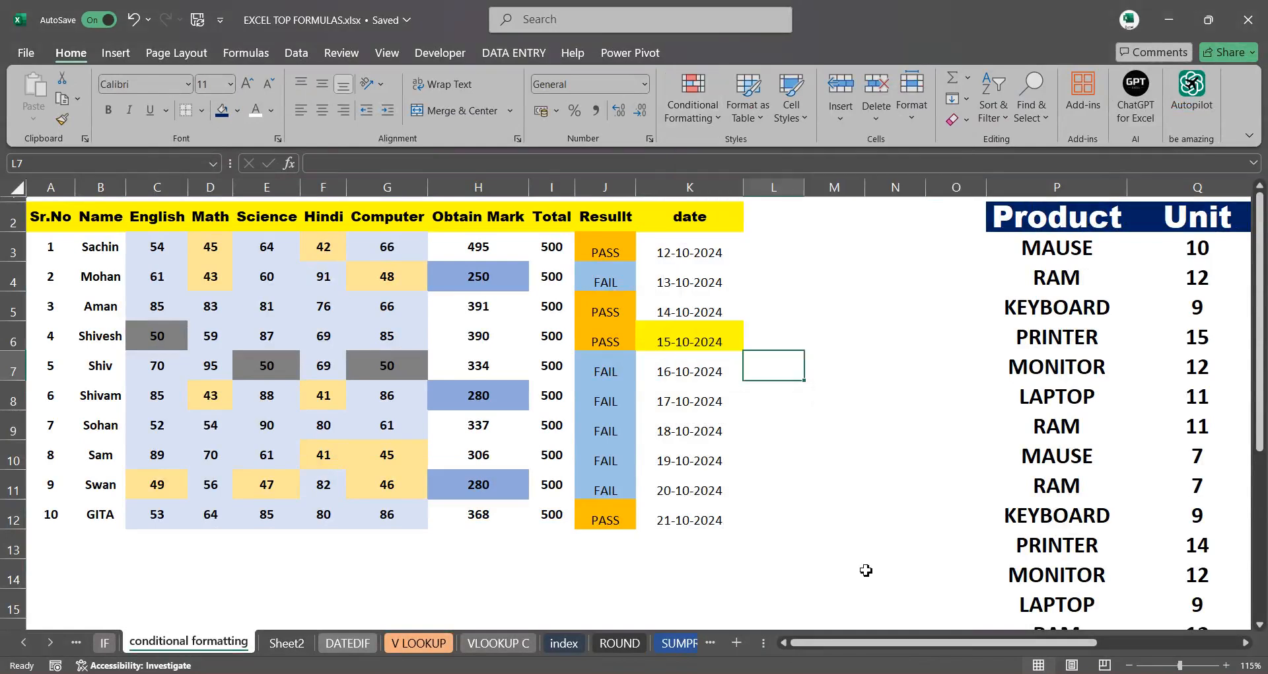
Widen the Name column B to roughly three times its width
left_click(105, 188)
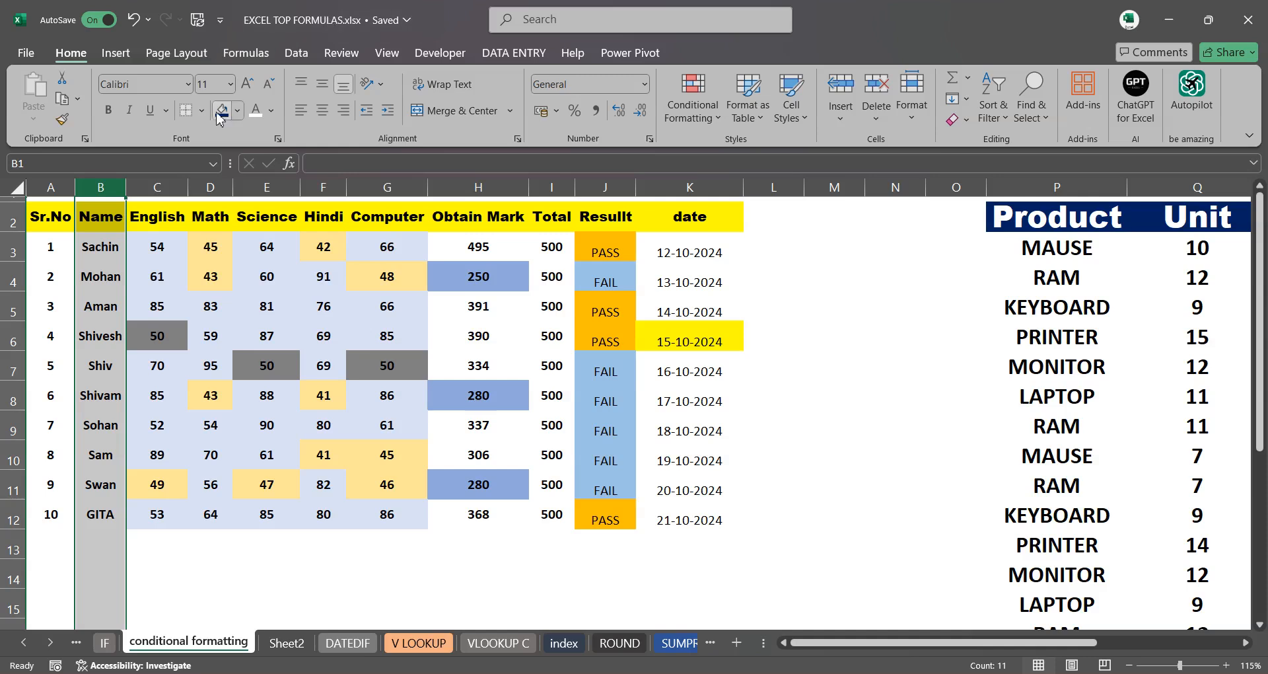
left_click_drag(126, 188, 247, 193)
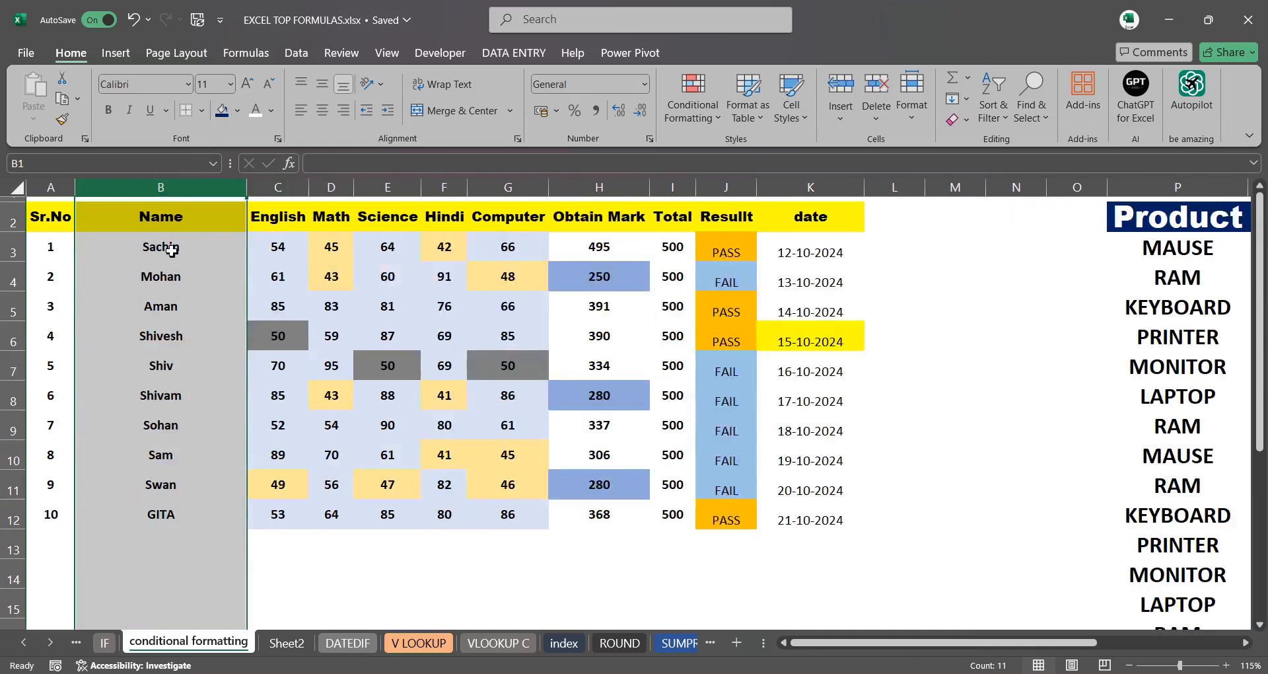
left_click(169, 244)
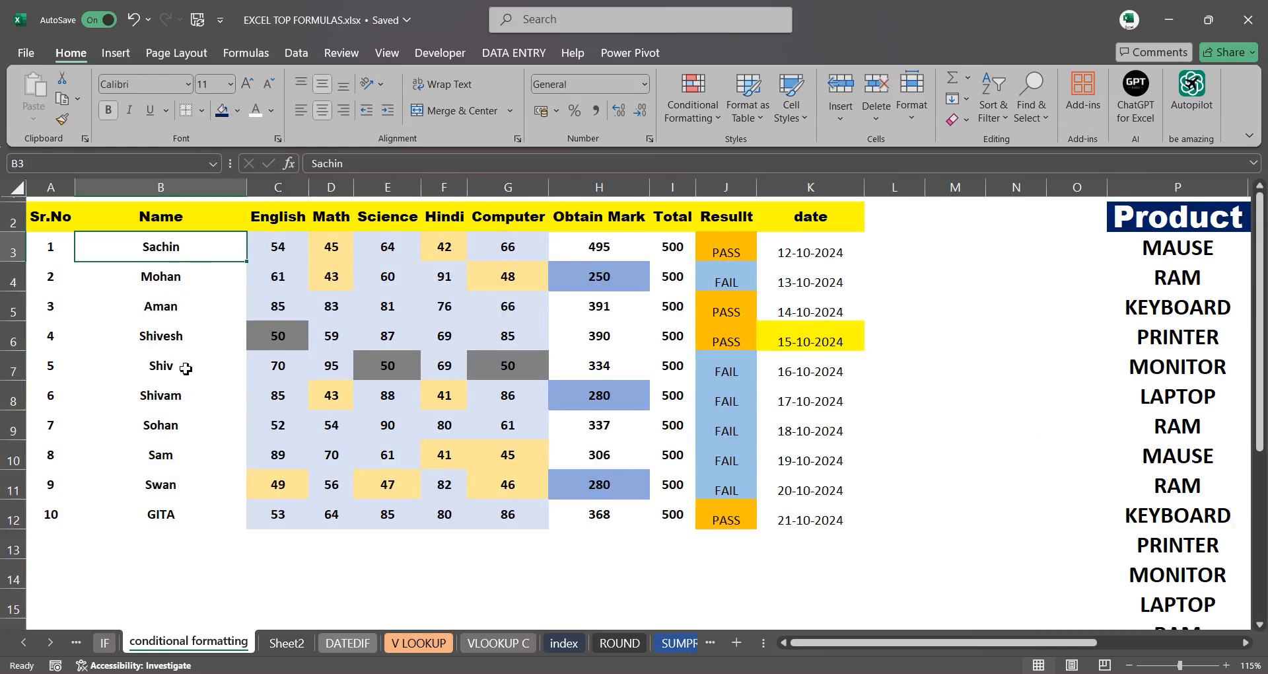
Create duplicate names by entering the name from B3 in B9 and the name from B7 in B12
left_click(167, 425)
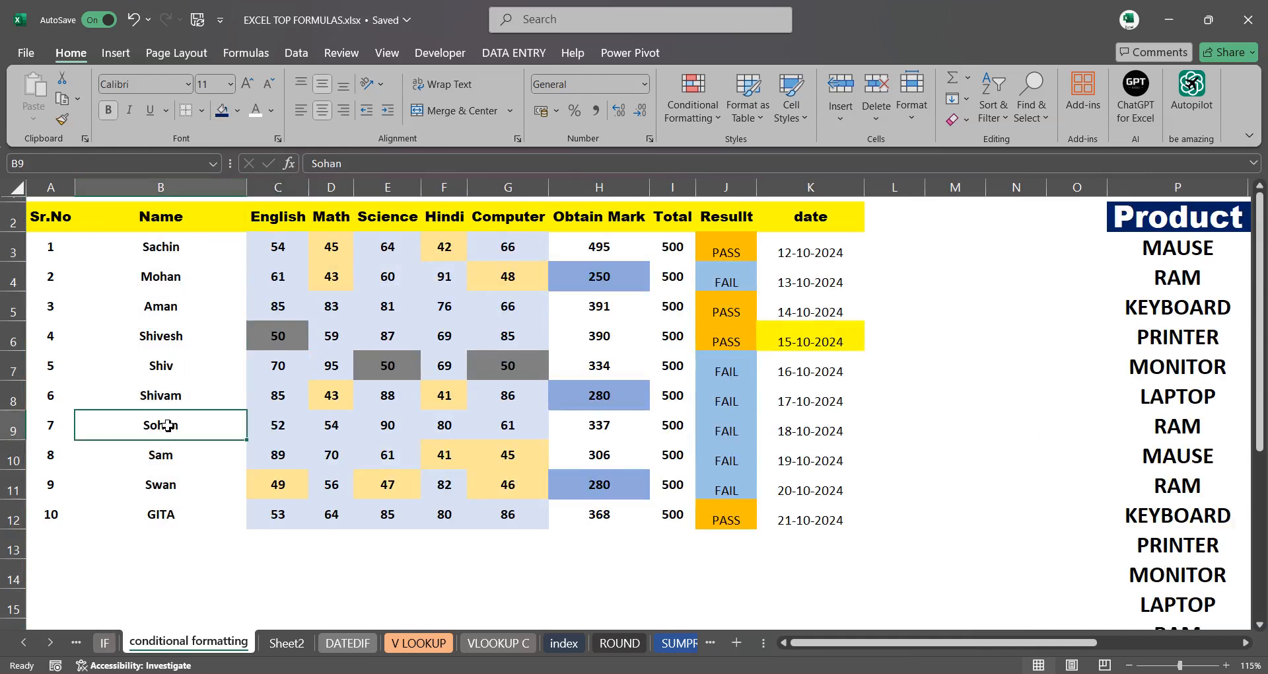
type("sachin")
left_click(167, 370)
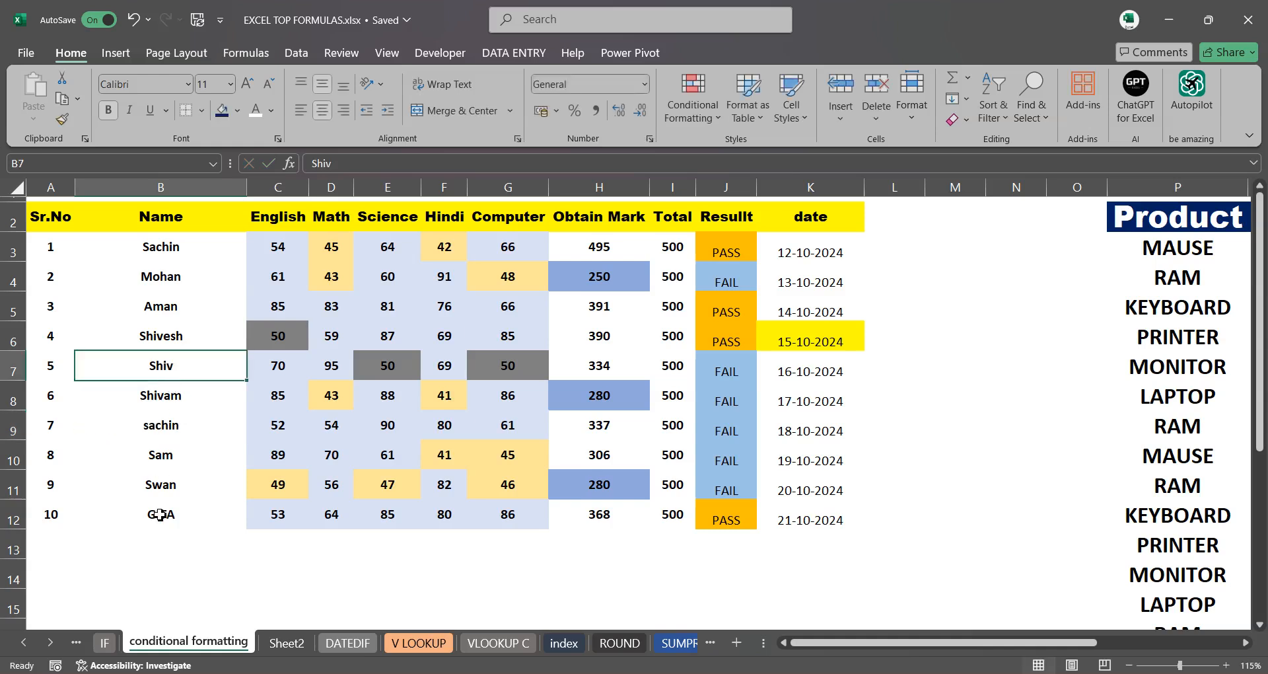
left_click(160, 515)
type("shiv")
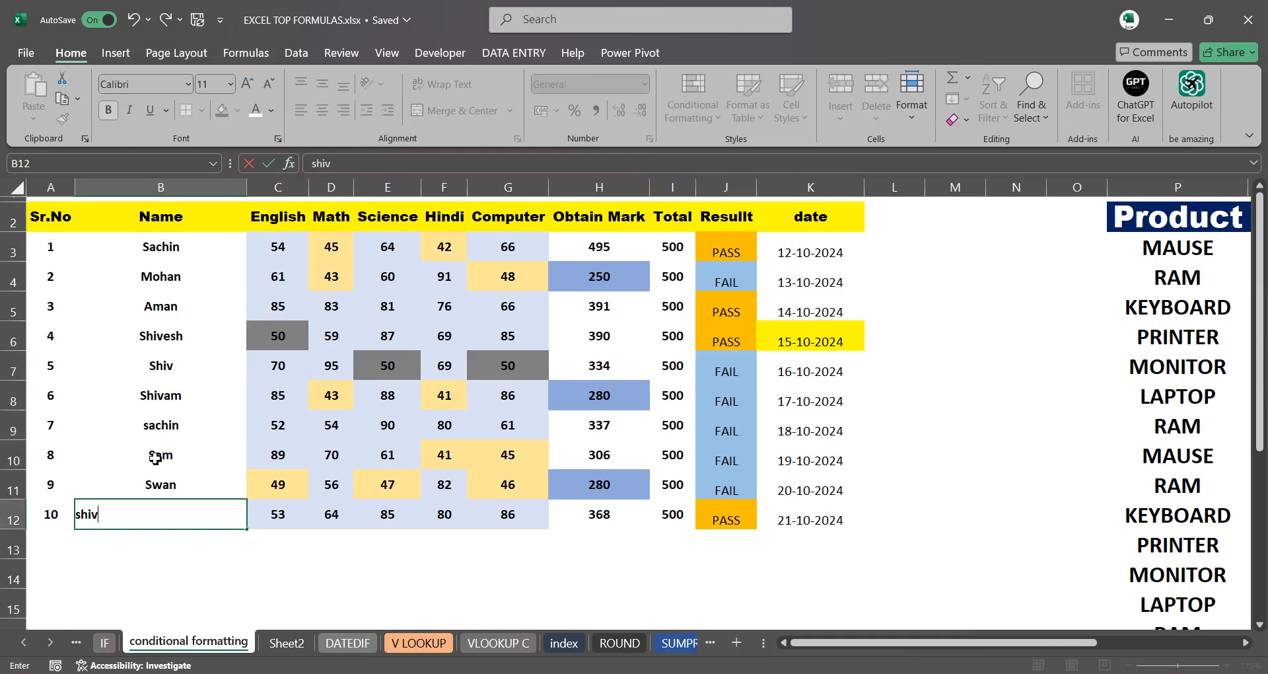
key("Return")
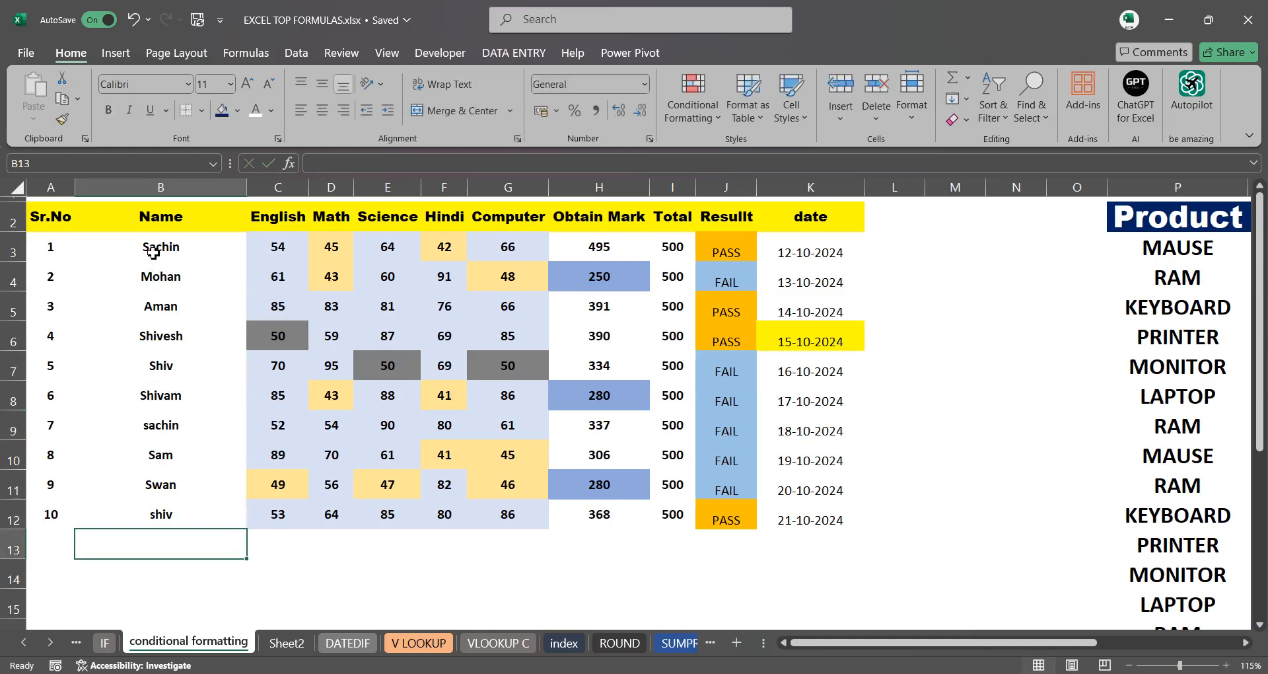
Start a Duplicate Values highlight rule on the names in B3:B12 and move its dialog clear of the Name column
left_click_drag(153, 246, 158, 505)
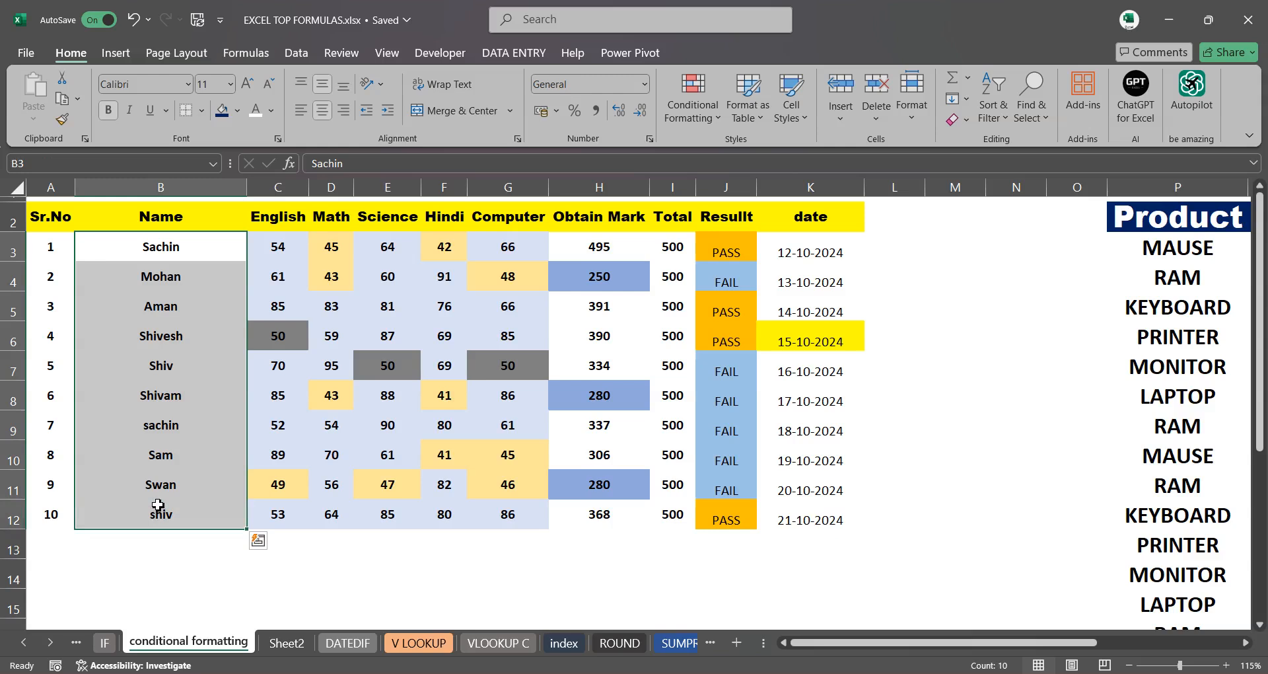
left_click(706, 114)
mouse_move(743, 153)
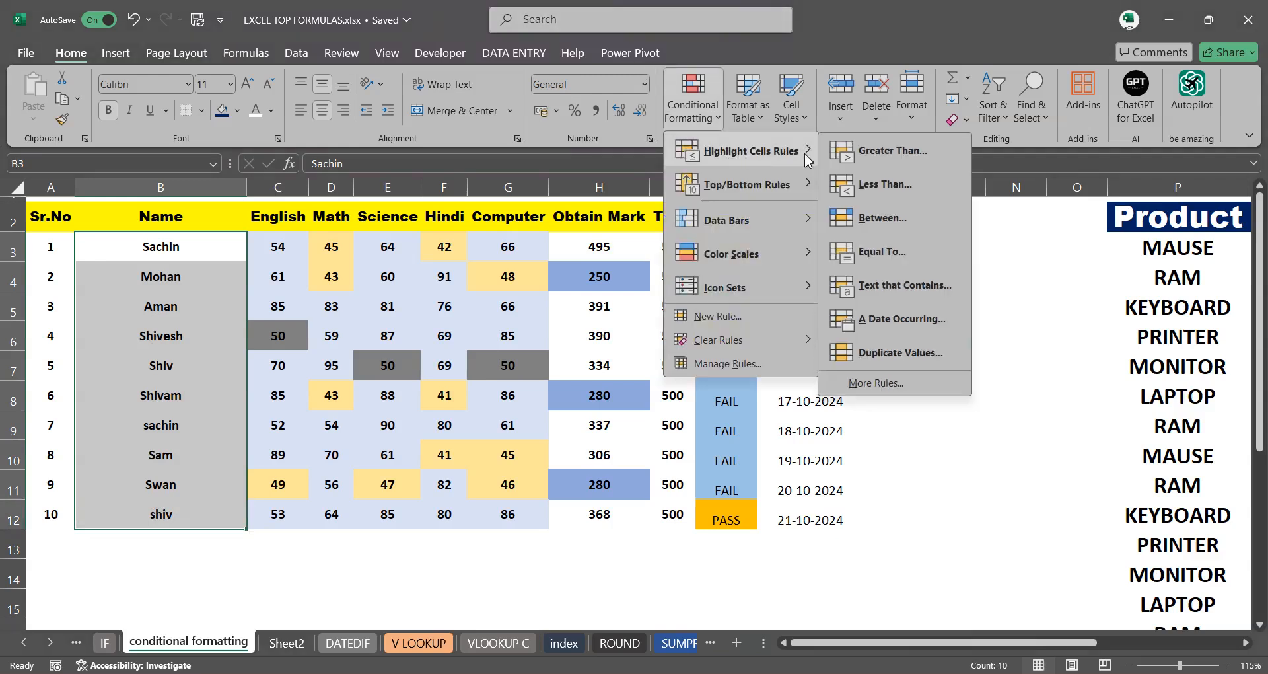
left_click(897, 353)
left_click_drag(567, 152, 591, 194)
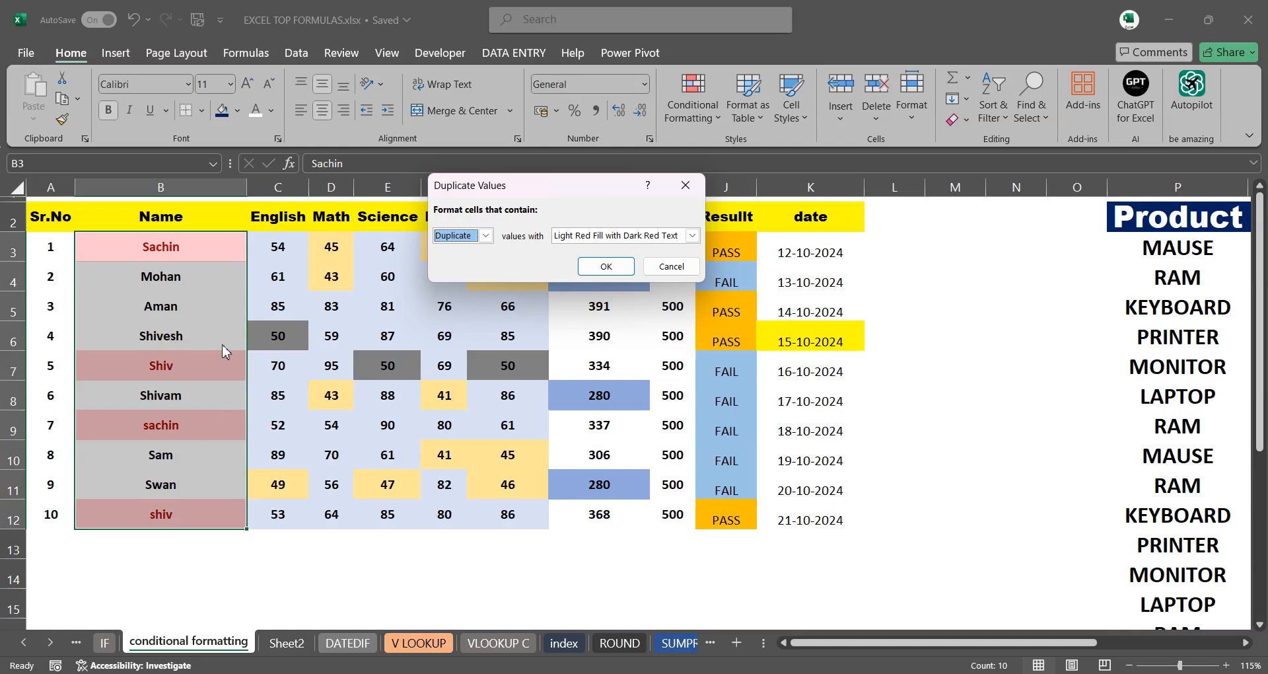
Try a custom red fill for the duplicate values in the Name column and cancel the rule
left_click(692, 236)
left_click(621, 318)
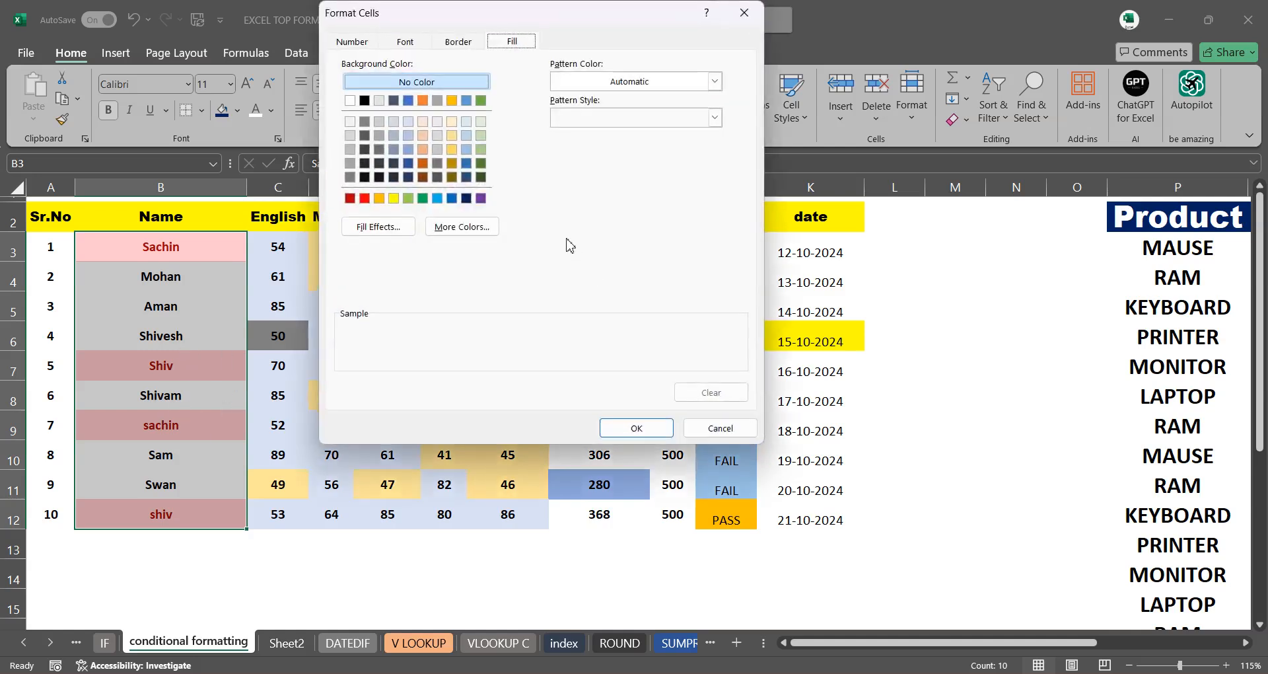
left_click(364, 198)
left_click(620, 428)
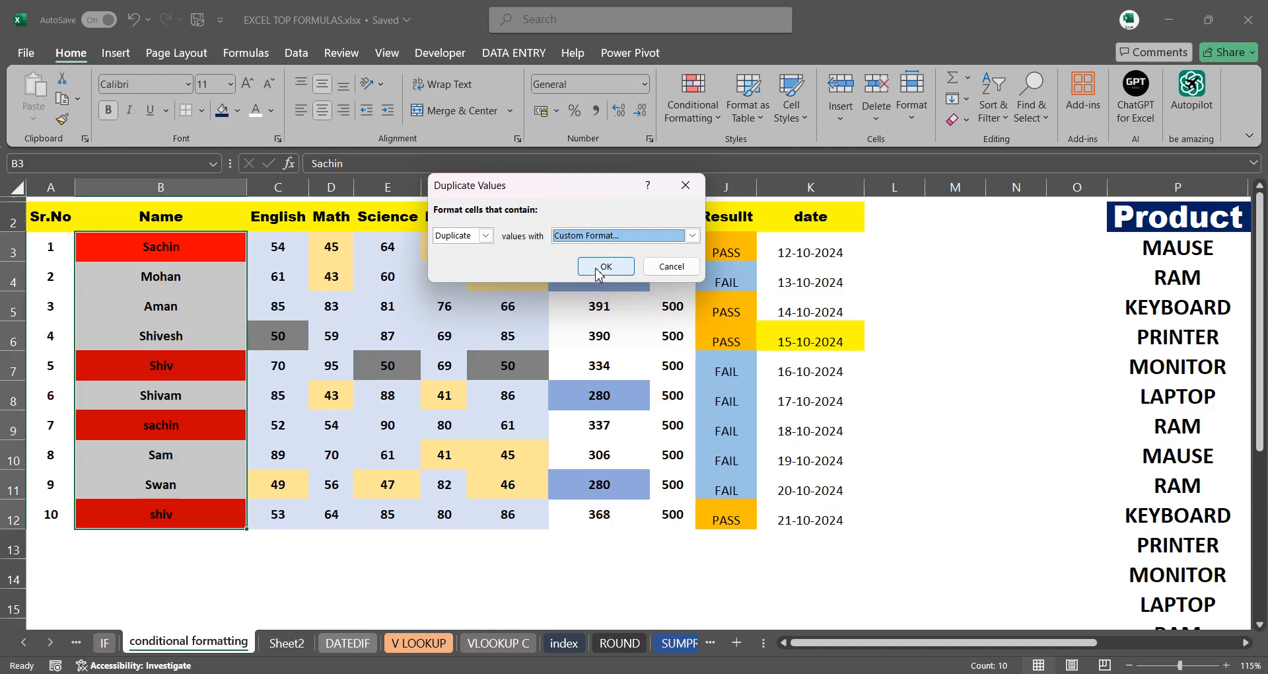
left_click(661, 266)
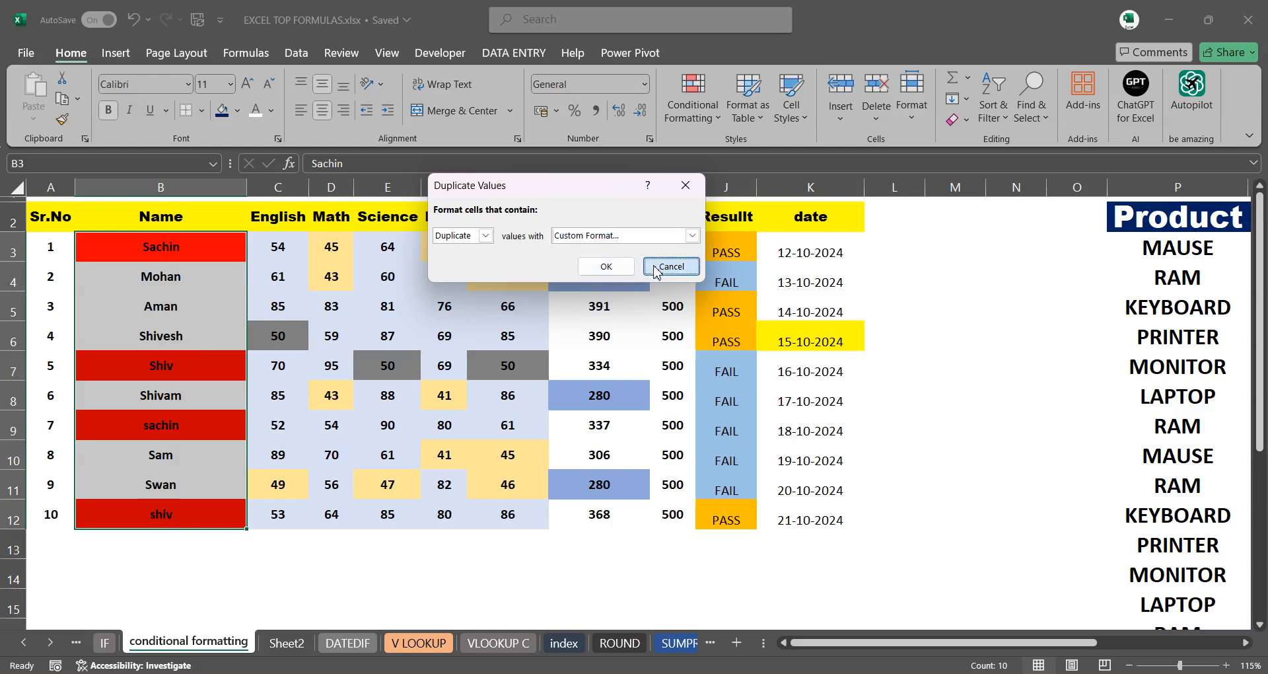
Apply a Duplicate Values highlight rule with a custom orange fill to the empty cells L3:L12
left_click_drag(856, 645, 955, 652)
left_click_drag(509, 247, 510, 517)
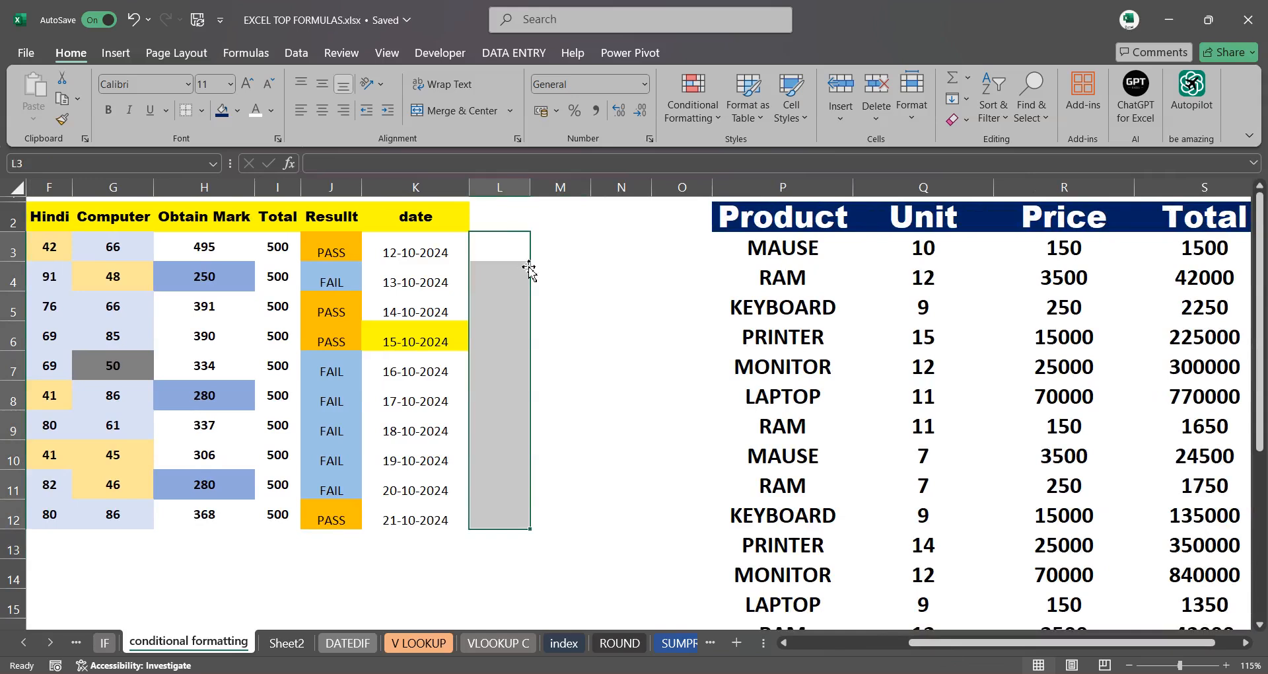
left_click(683, 116)
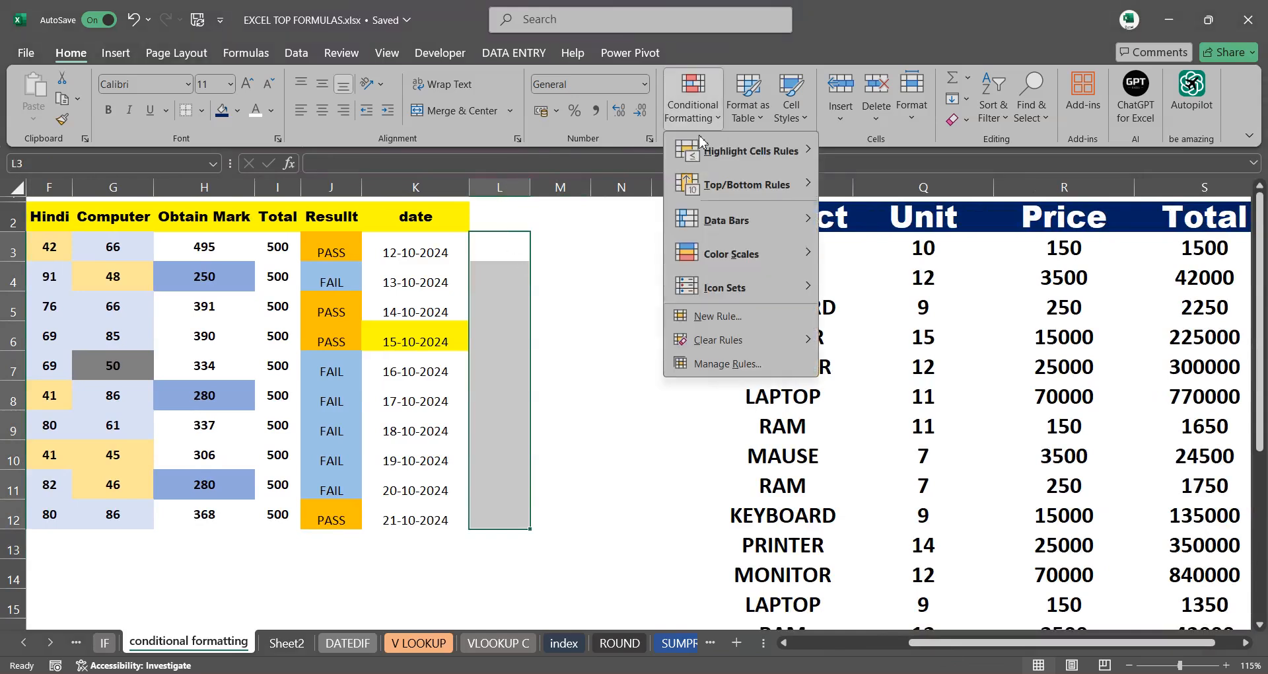
mouse_move(703, 150)
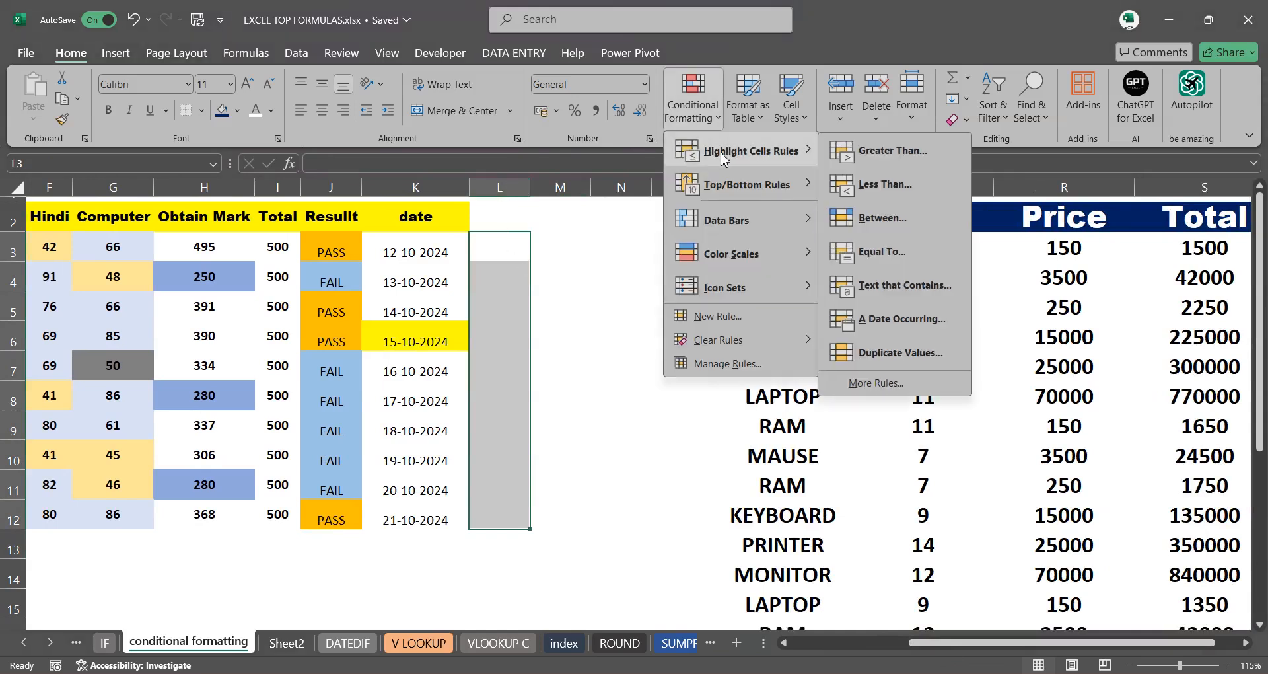
left_click(889, 353)
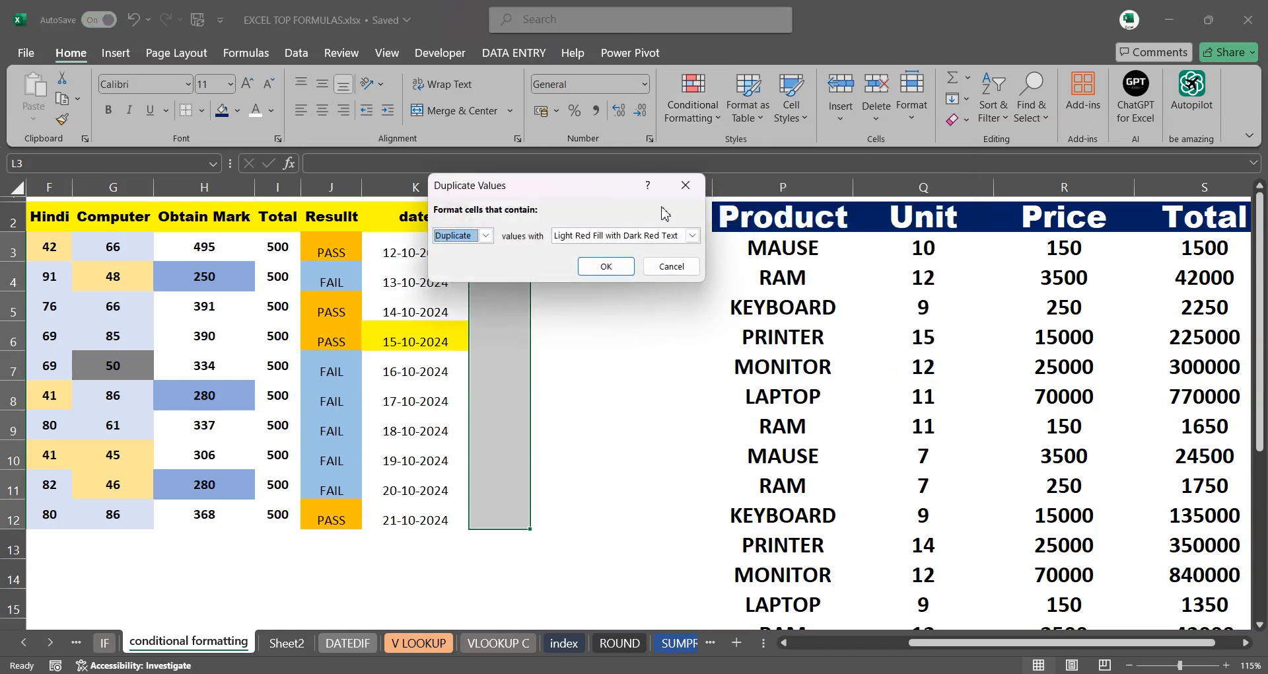
left_click(692, 236)
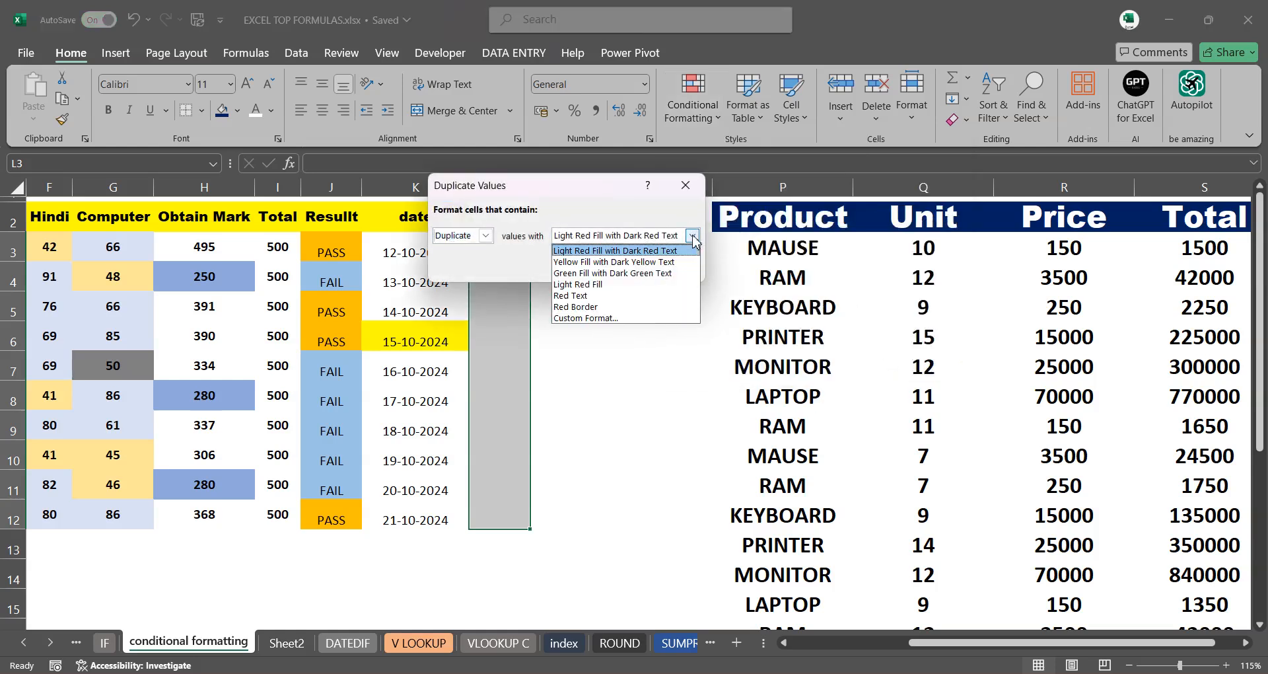
left_click(614, 318)
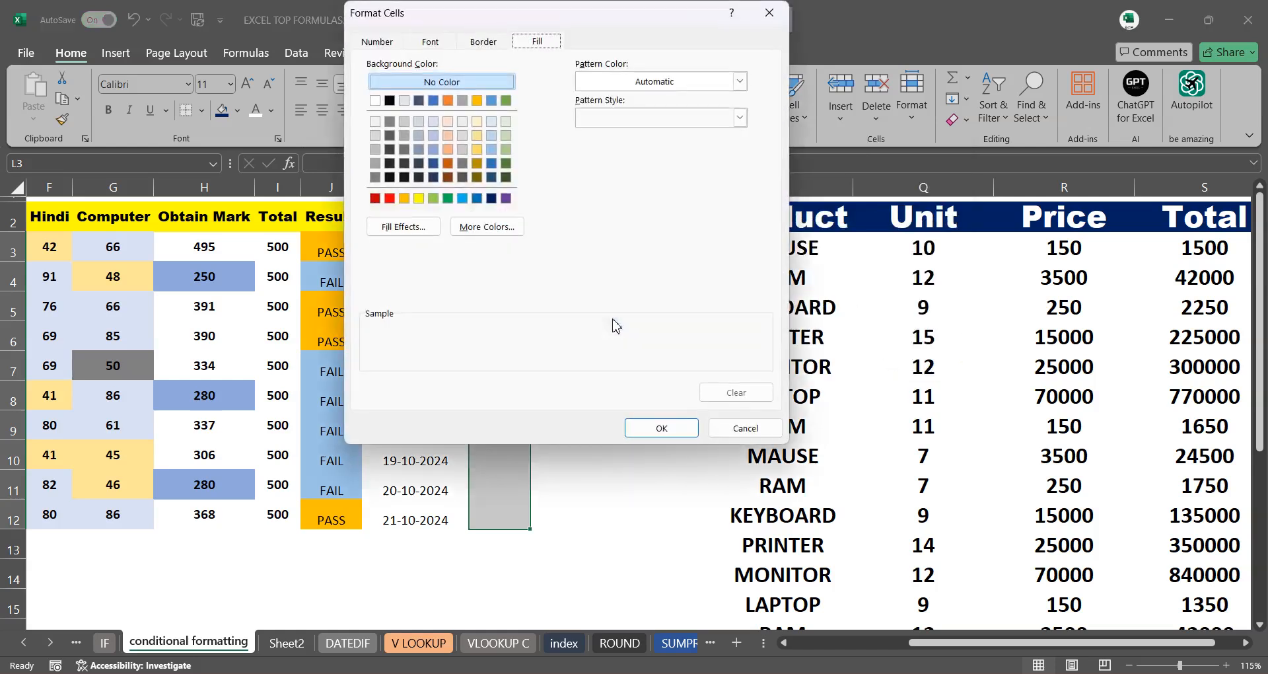
left_click(404, 199)
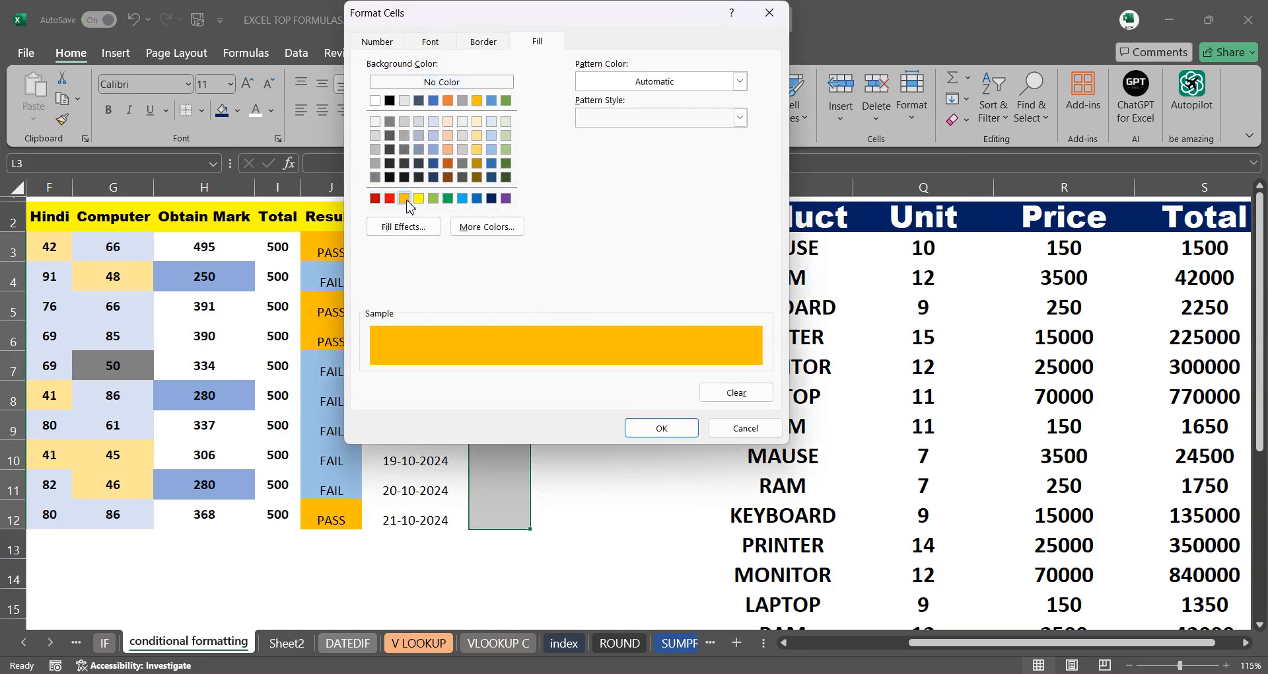
left_click(671, 431)
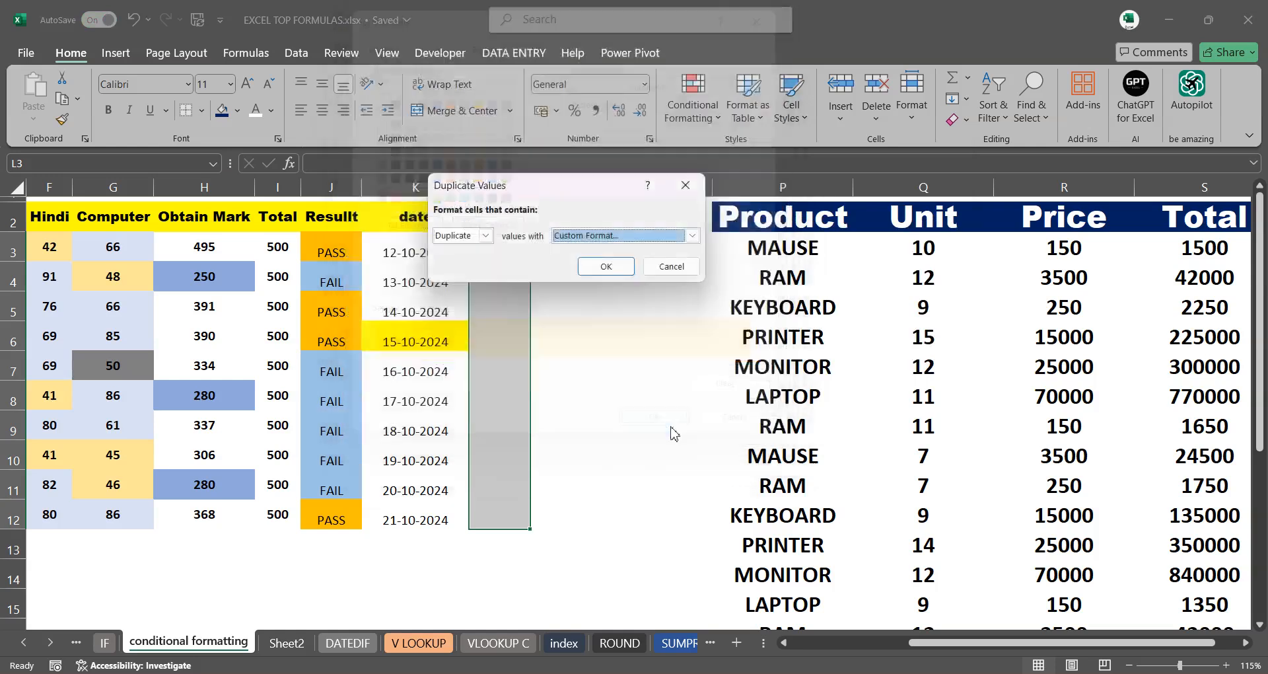
left_click(606, 267)
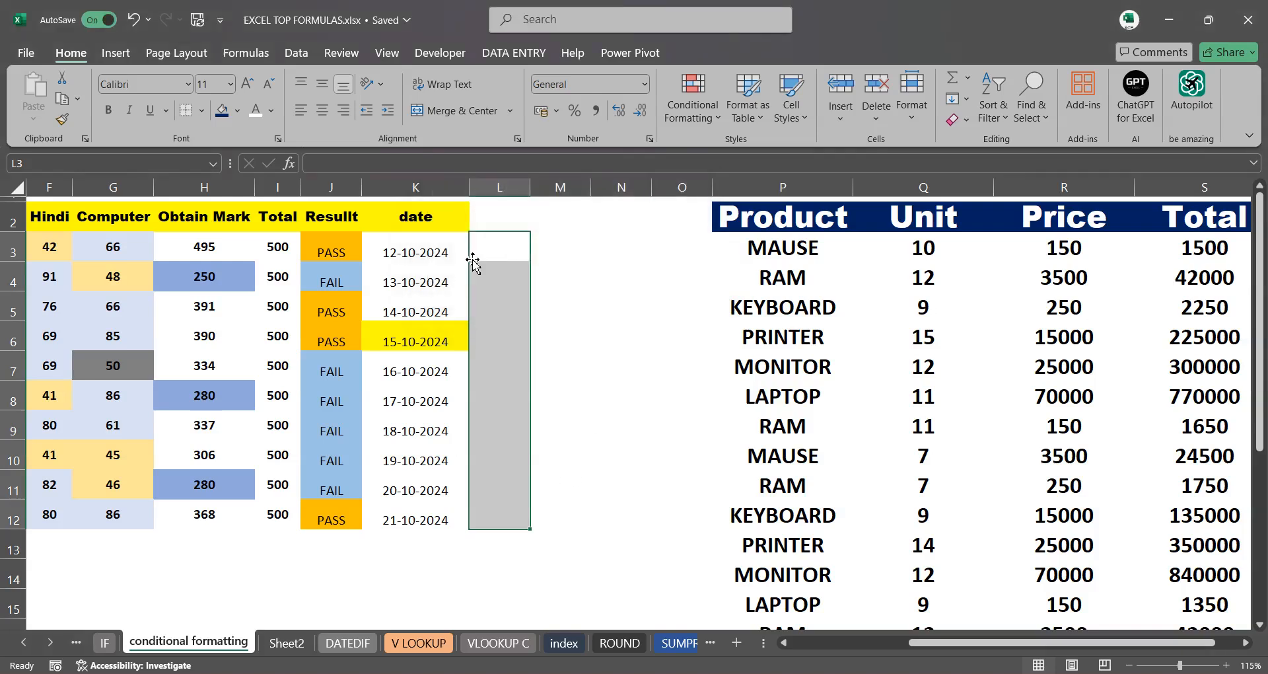
Test the duplicate rule by entering A, B, CD, A, F and B down cells L3 to L8
left_click(498, 247)
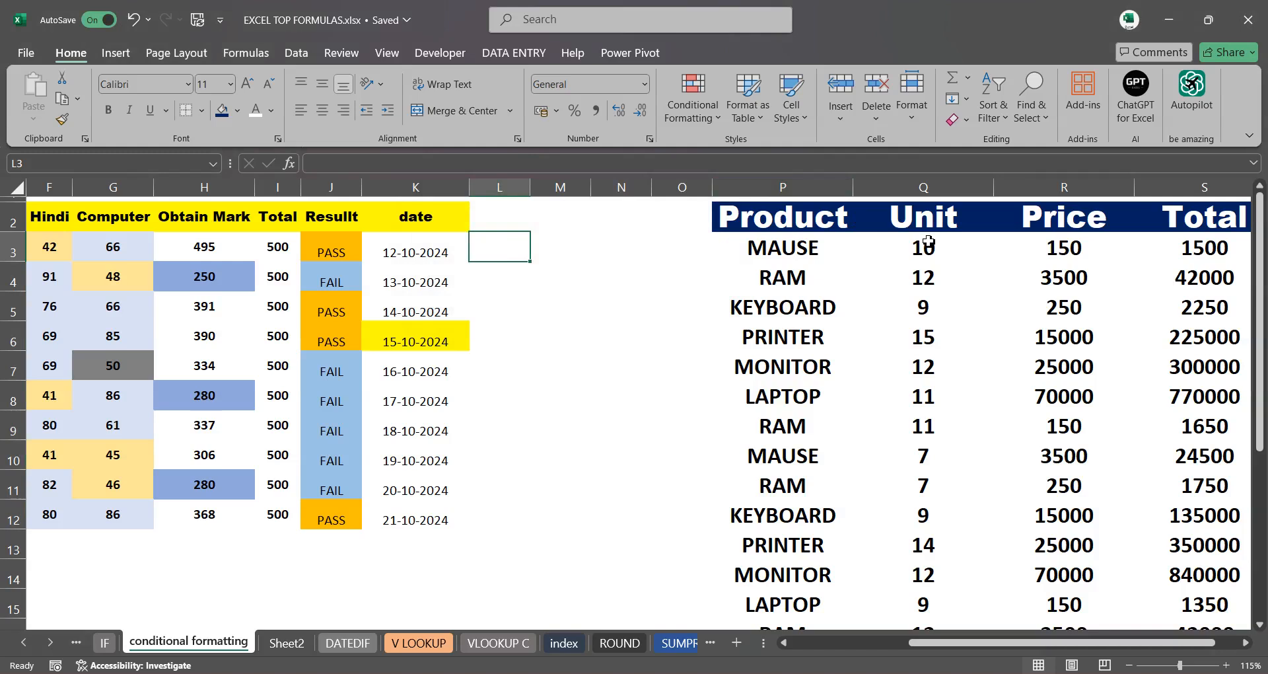
type("A")
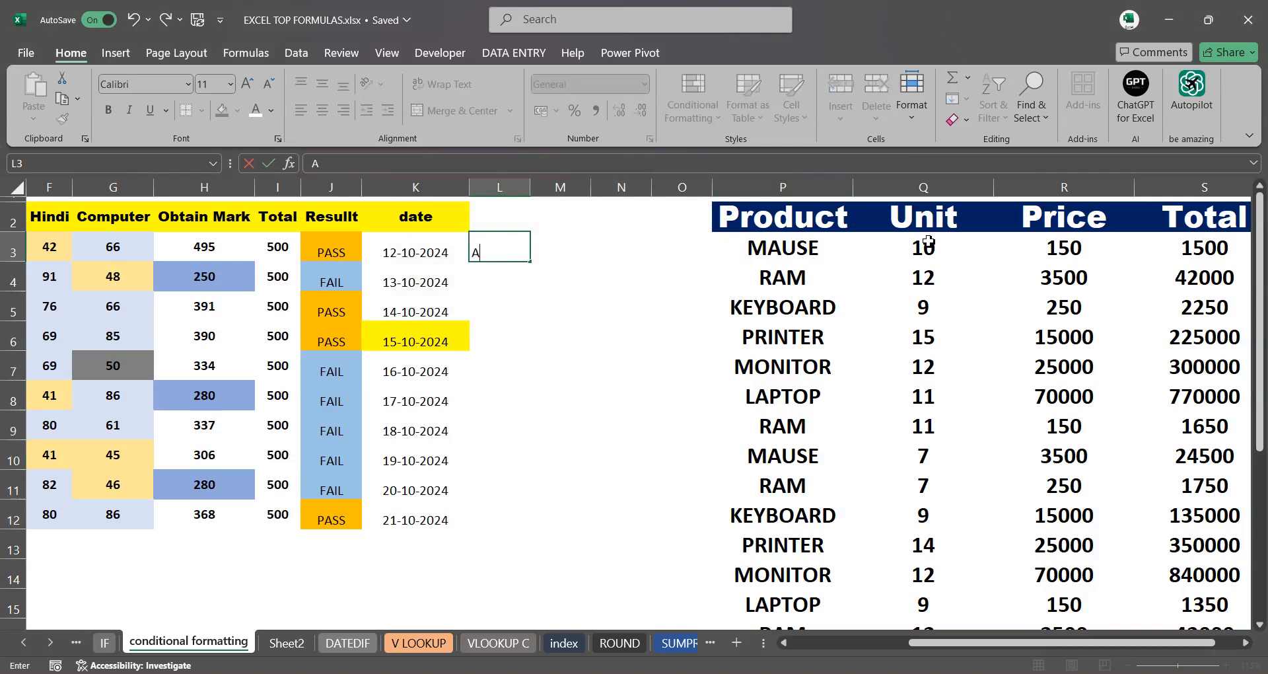
key("Return")
type("B")
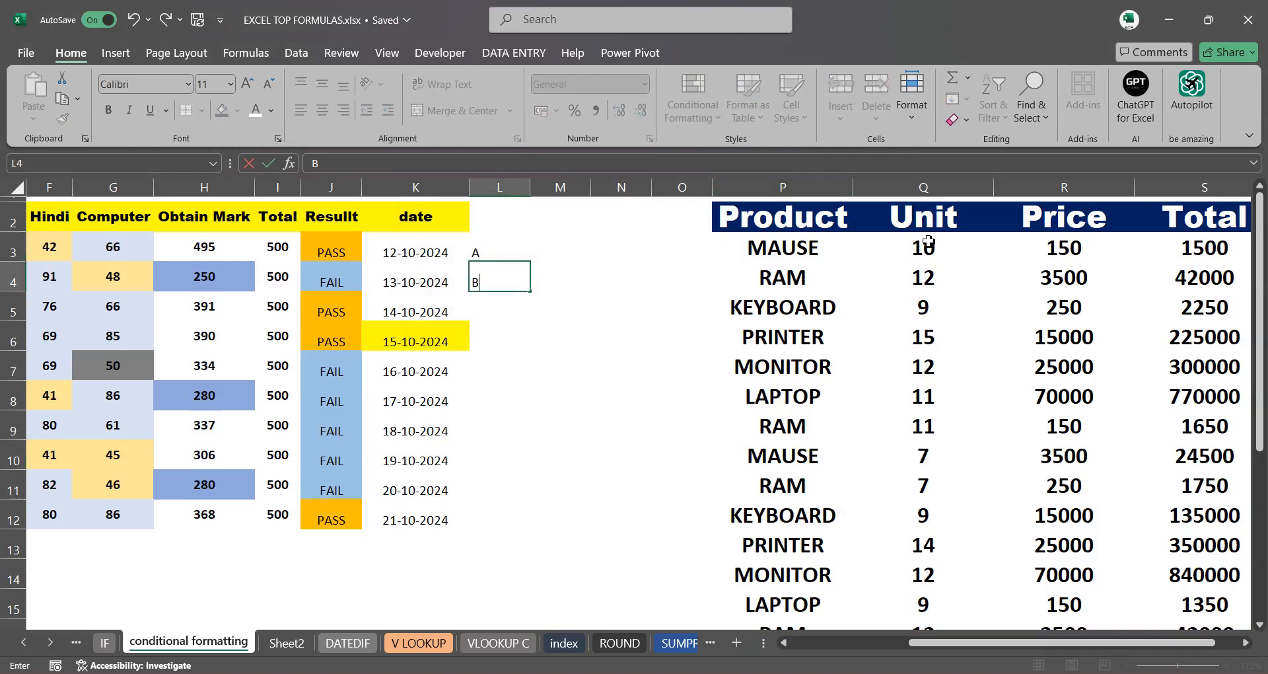
key("Return")
type("CD")
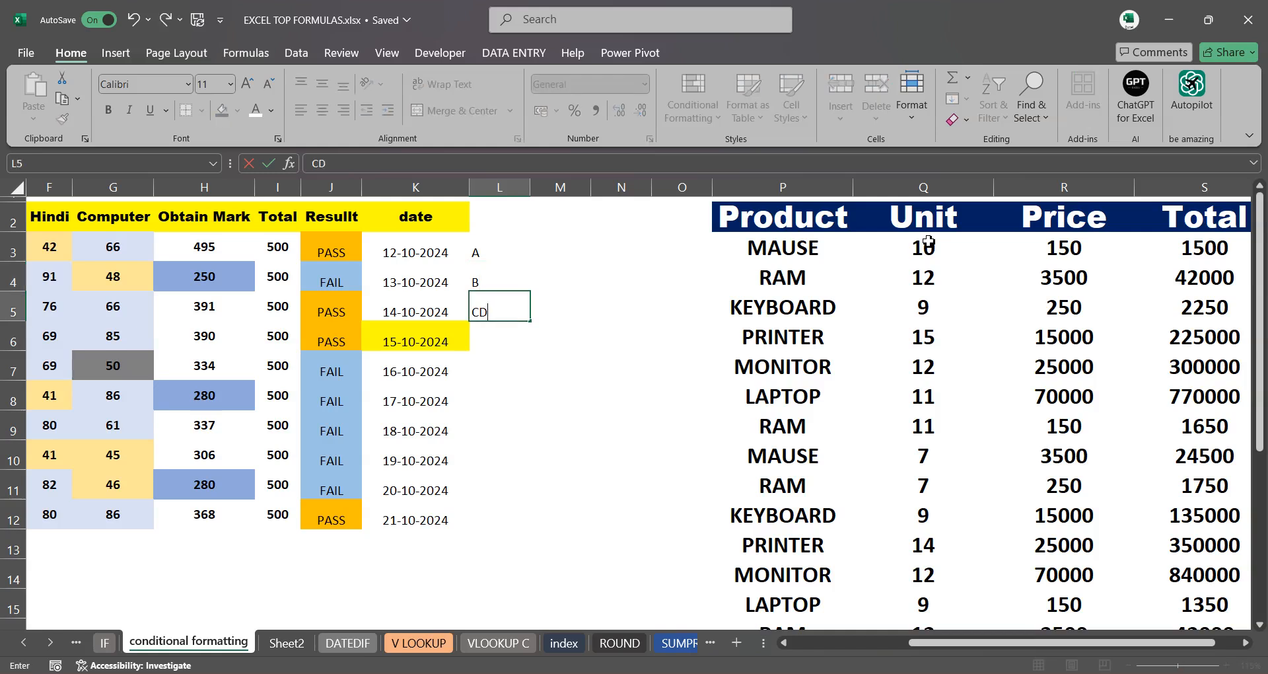
key("Return")
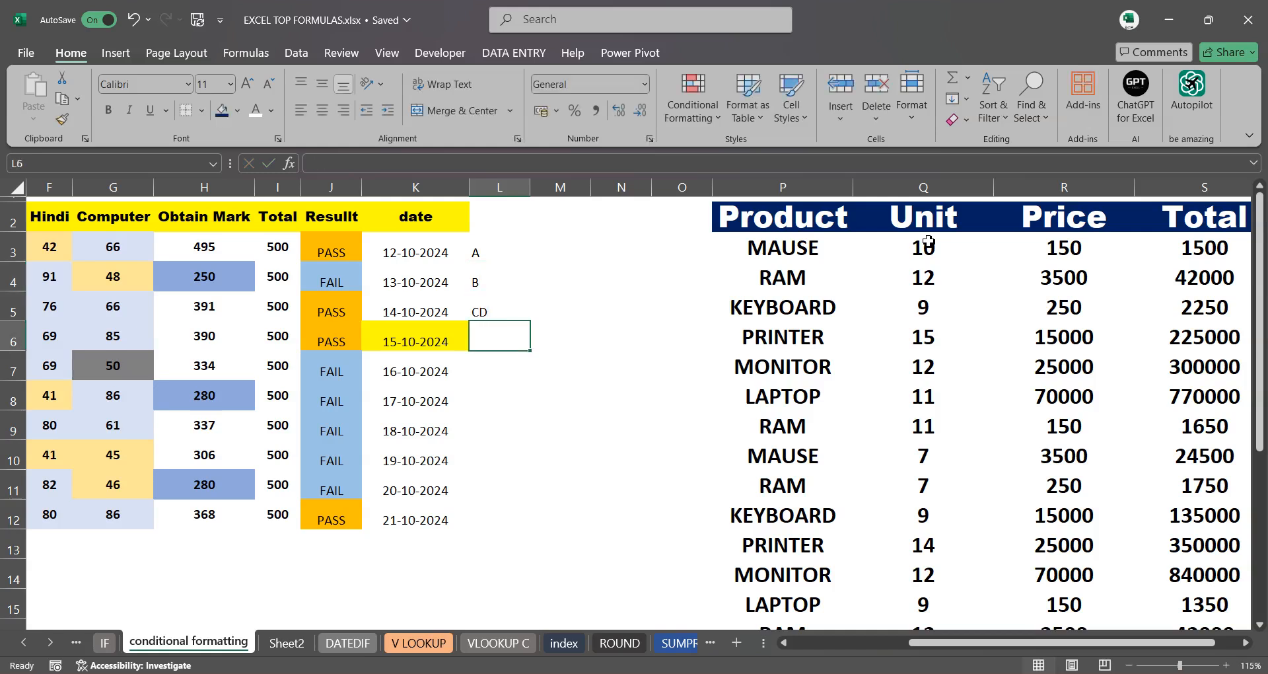
type("A")
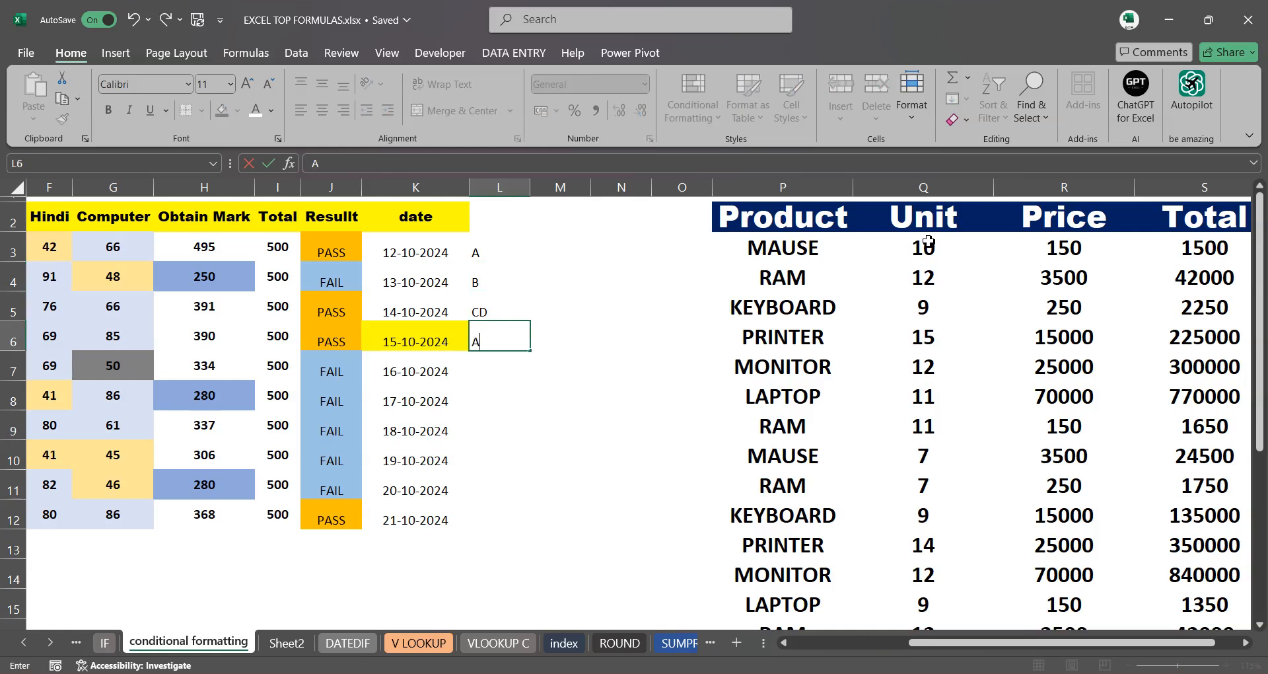
key("Return")
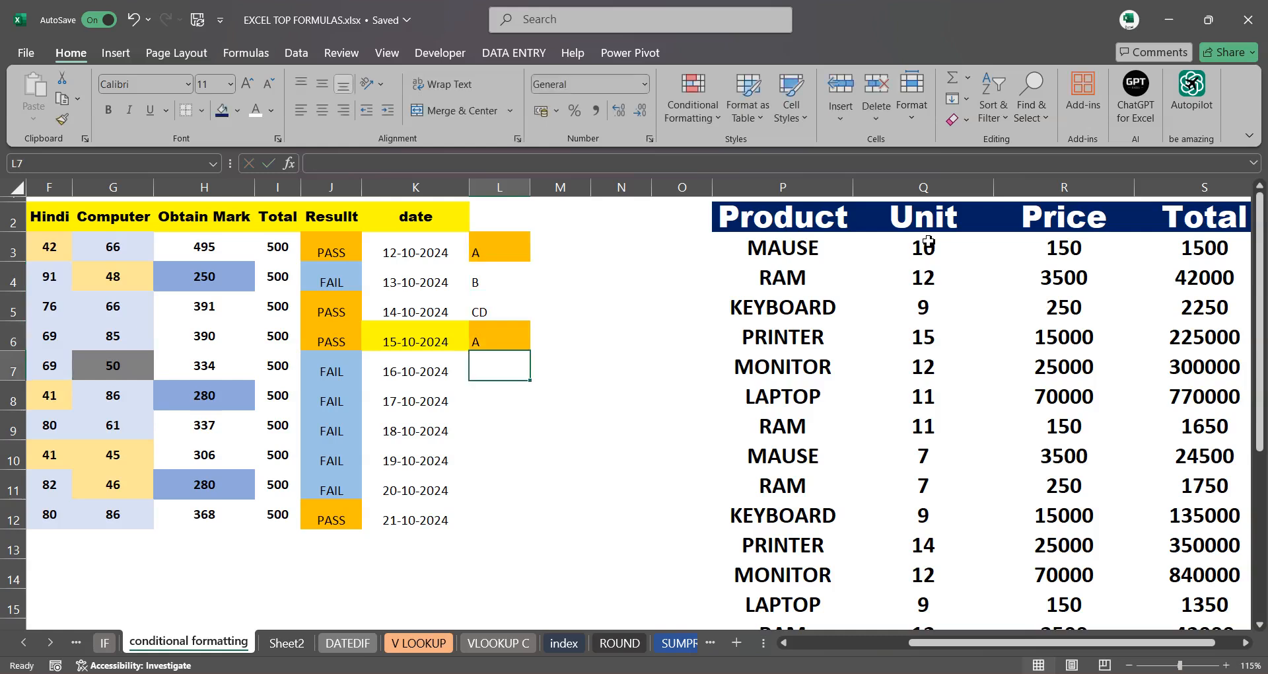
type("F")
key("Return")
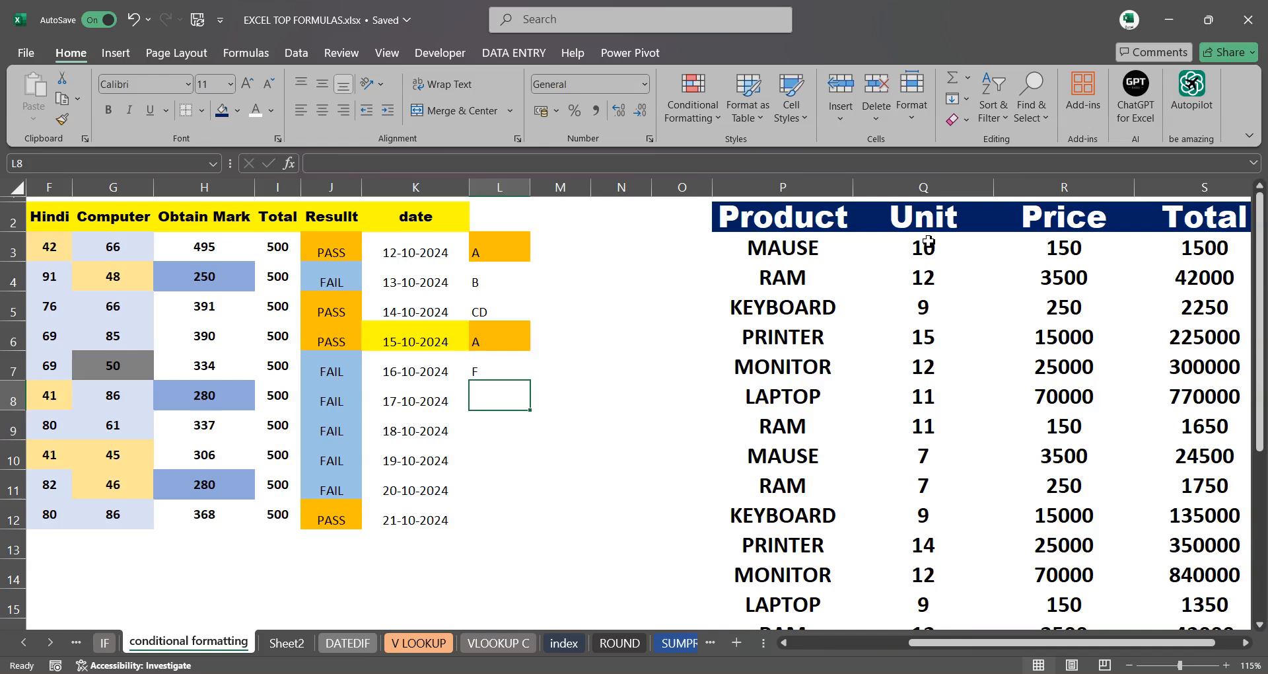
type("B")
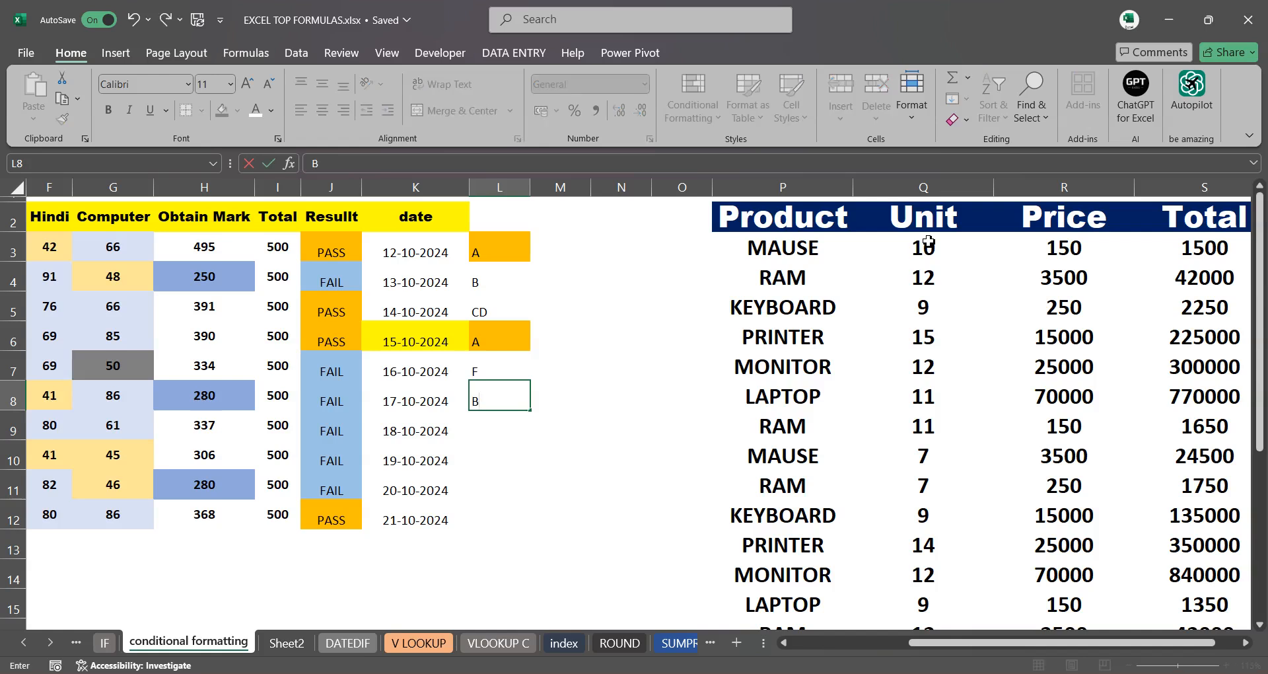
key("Return")
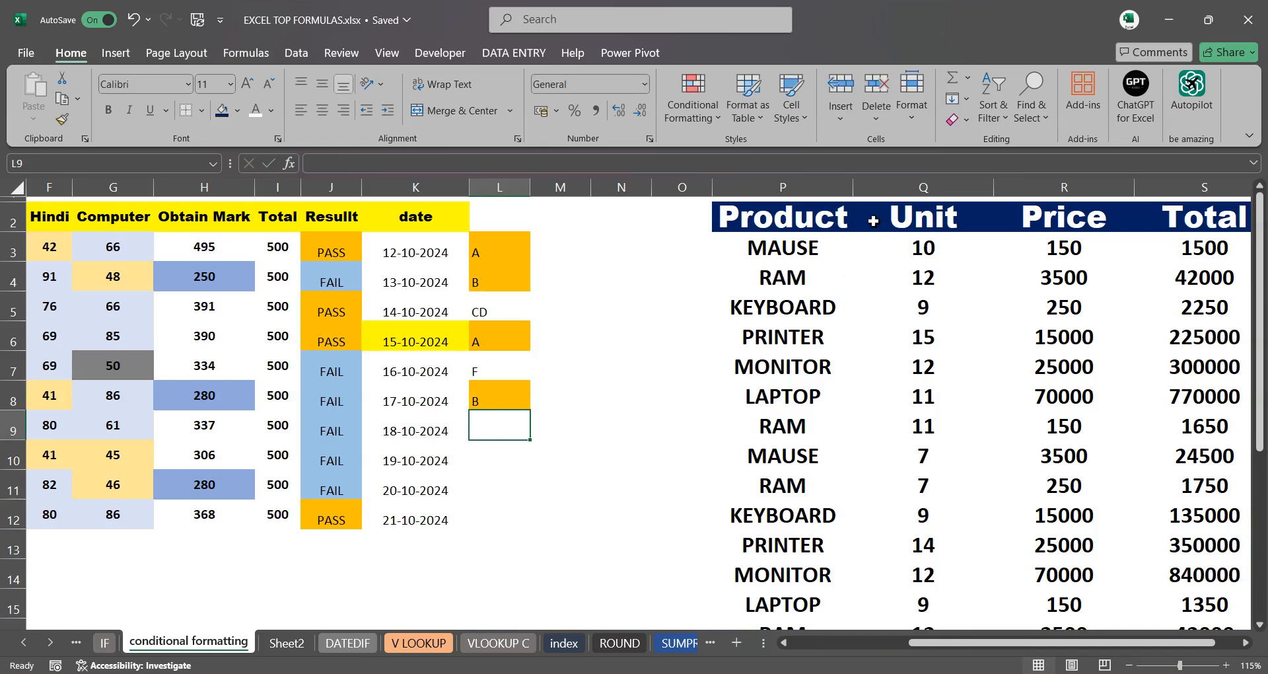
left_click_drag(1042, 646, 924, 646)
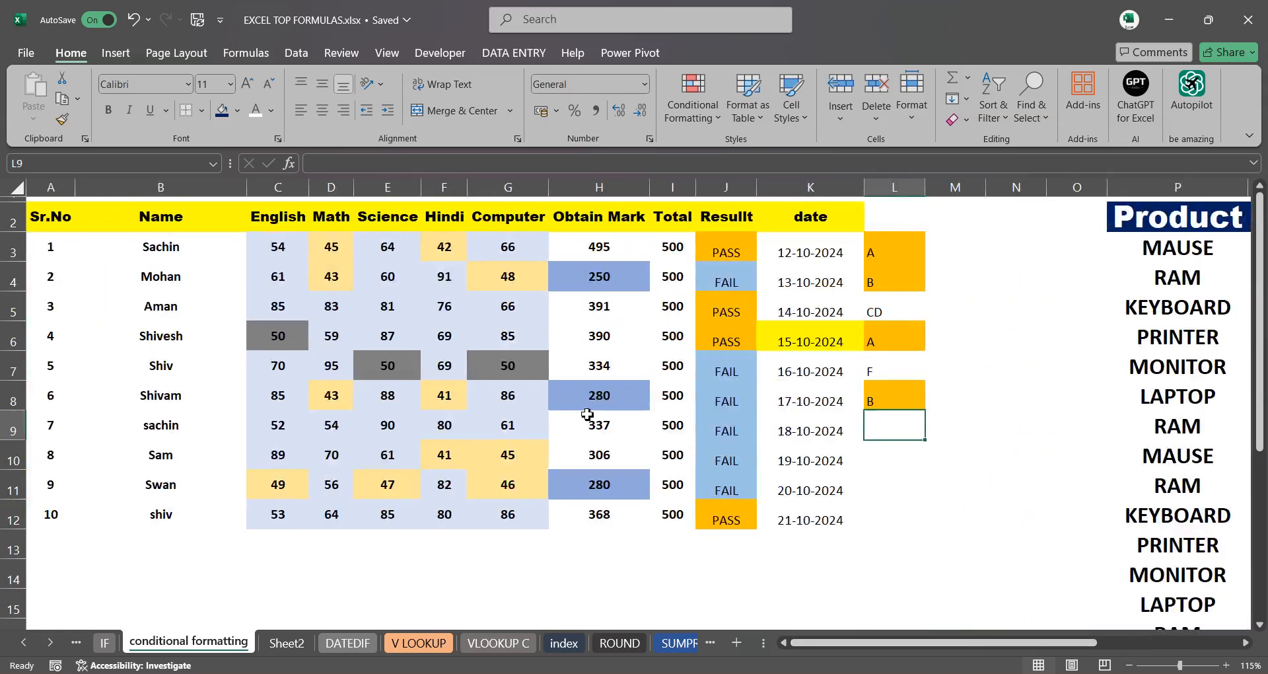
left_click(702, 124)
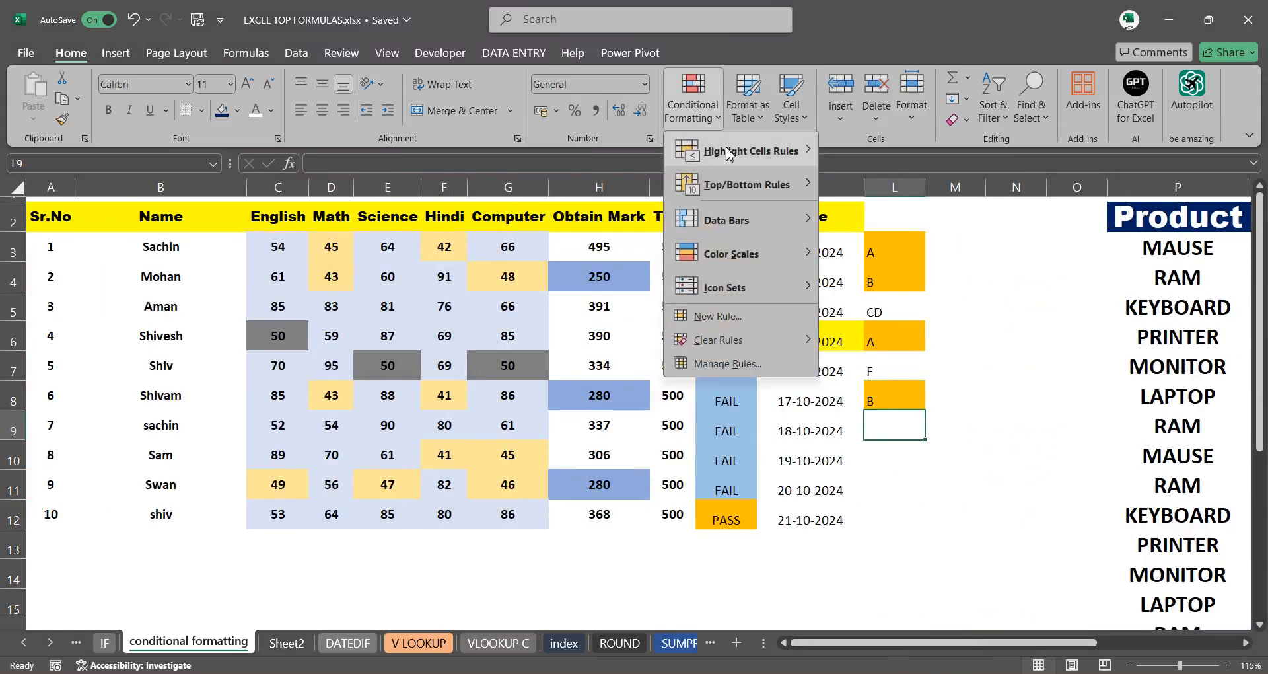
mouse_move(753, 155)
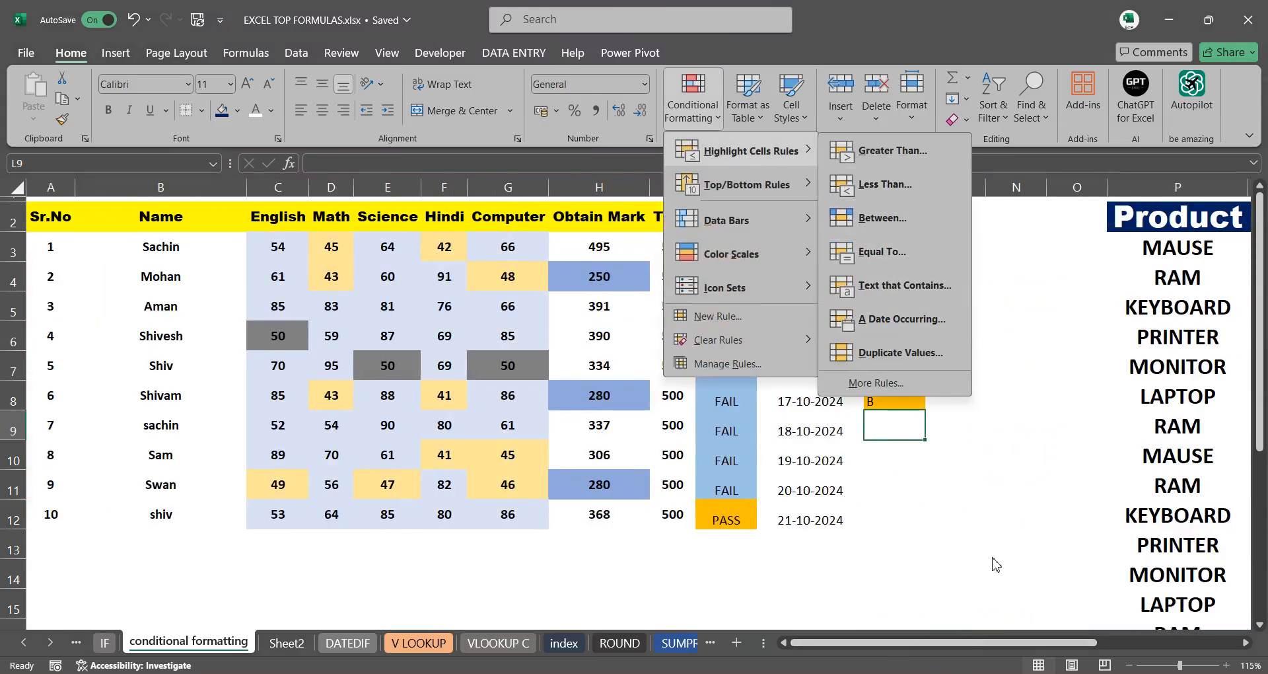
left_click(958, 515)
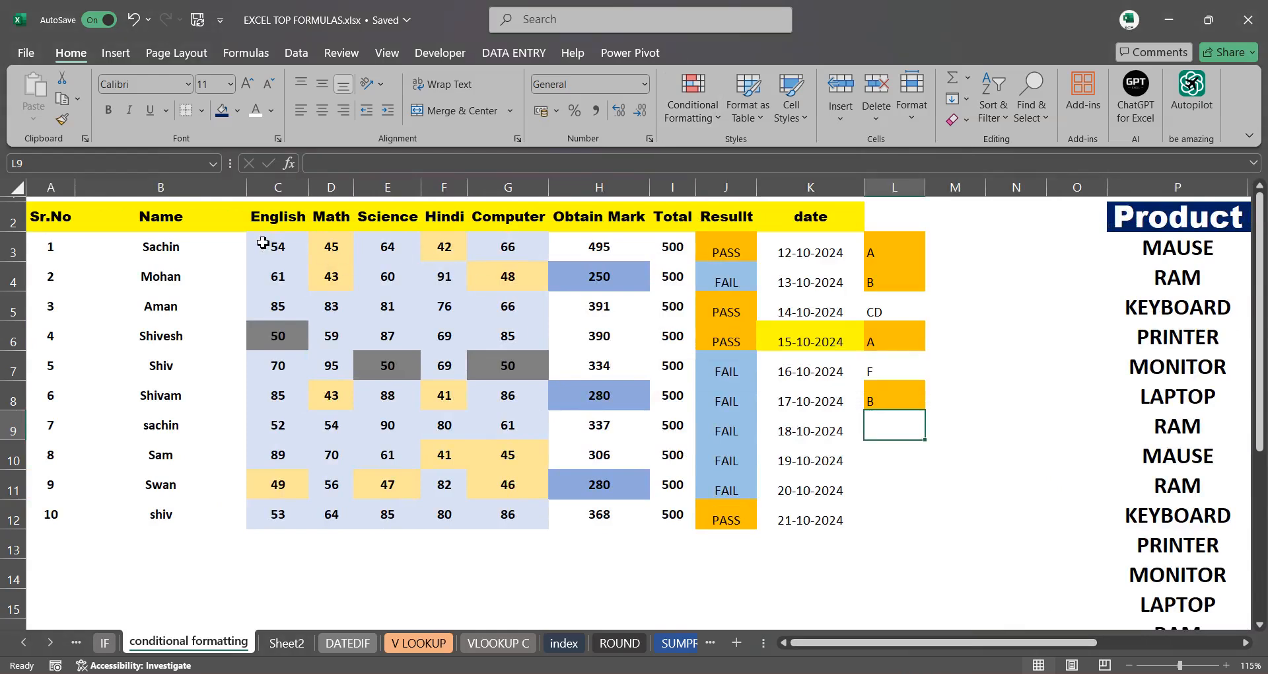
Clear the conditional formatting rules from the selected cells C3:L12 only
left_click_drag(258, 237, 924, 526)
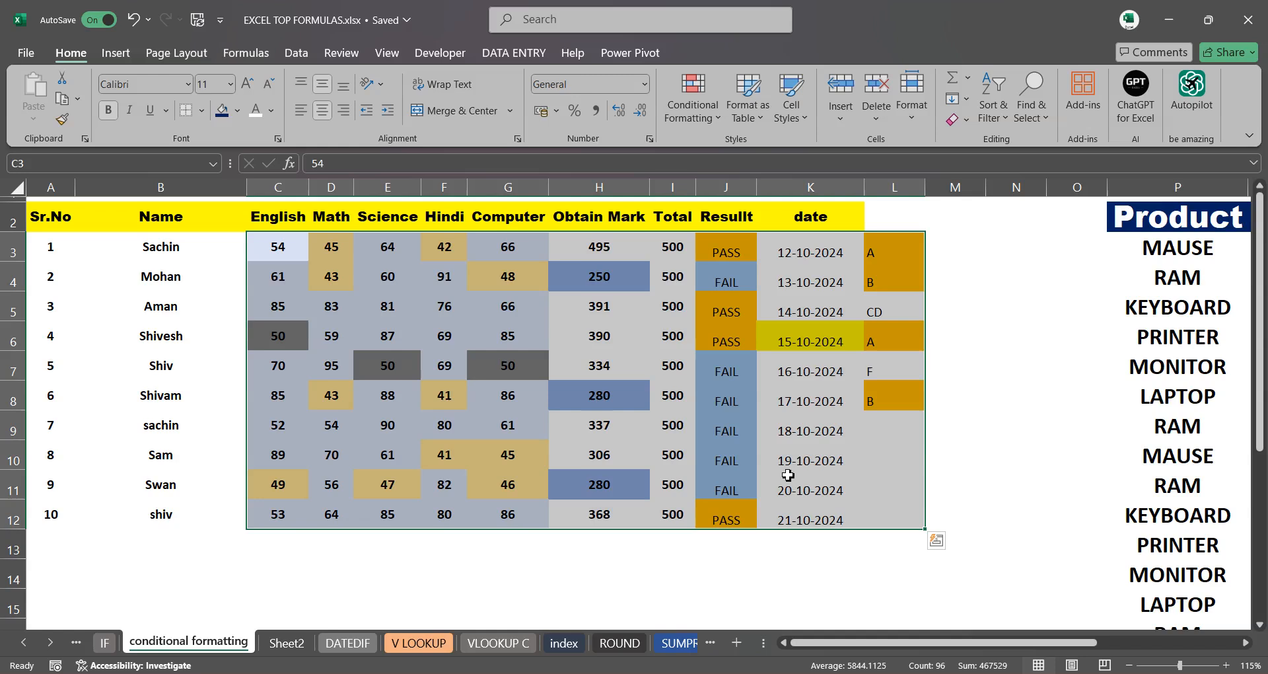
left_click(716, 119)
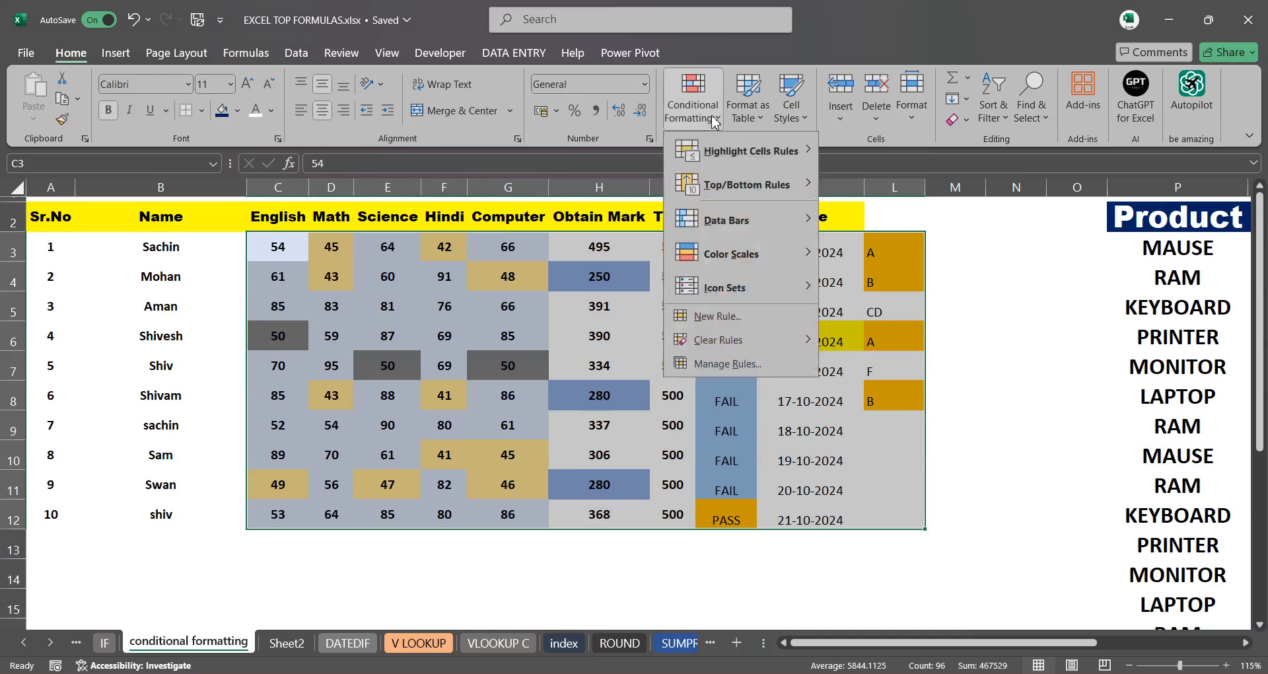
mouse_move(731, 350)
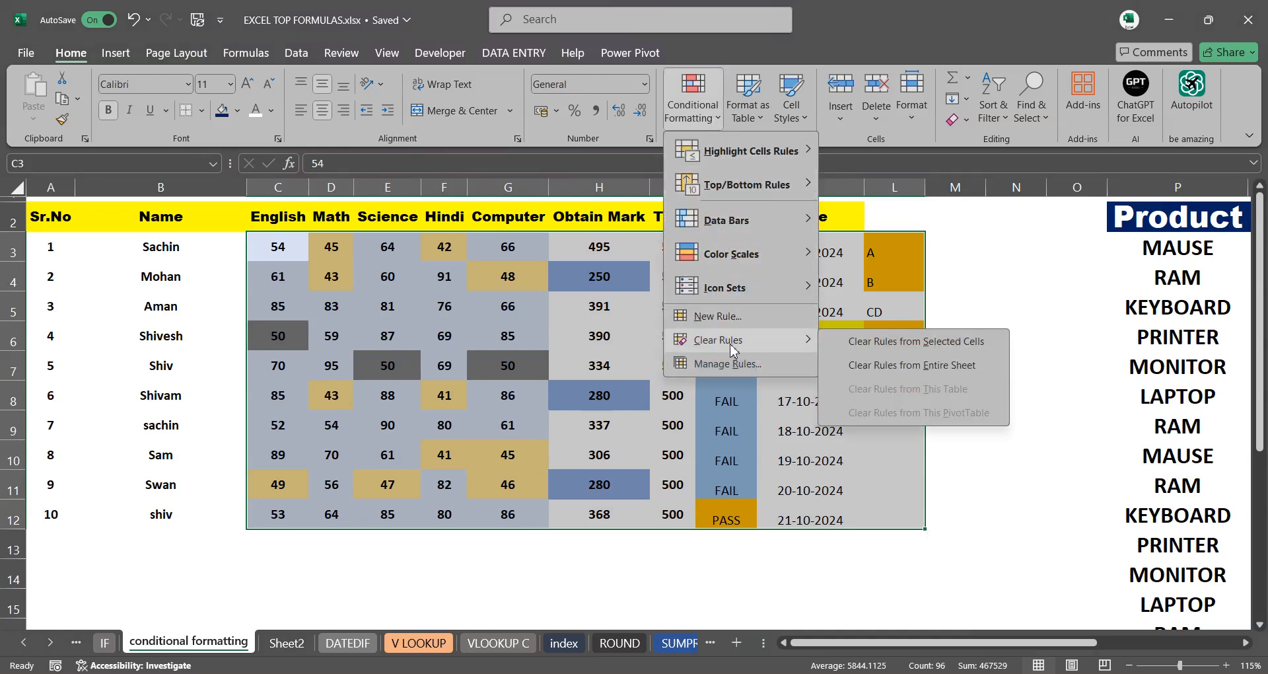
left_click(926, 352)
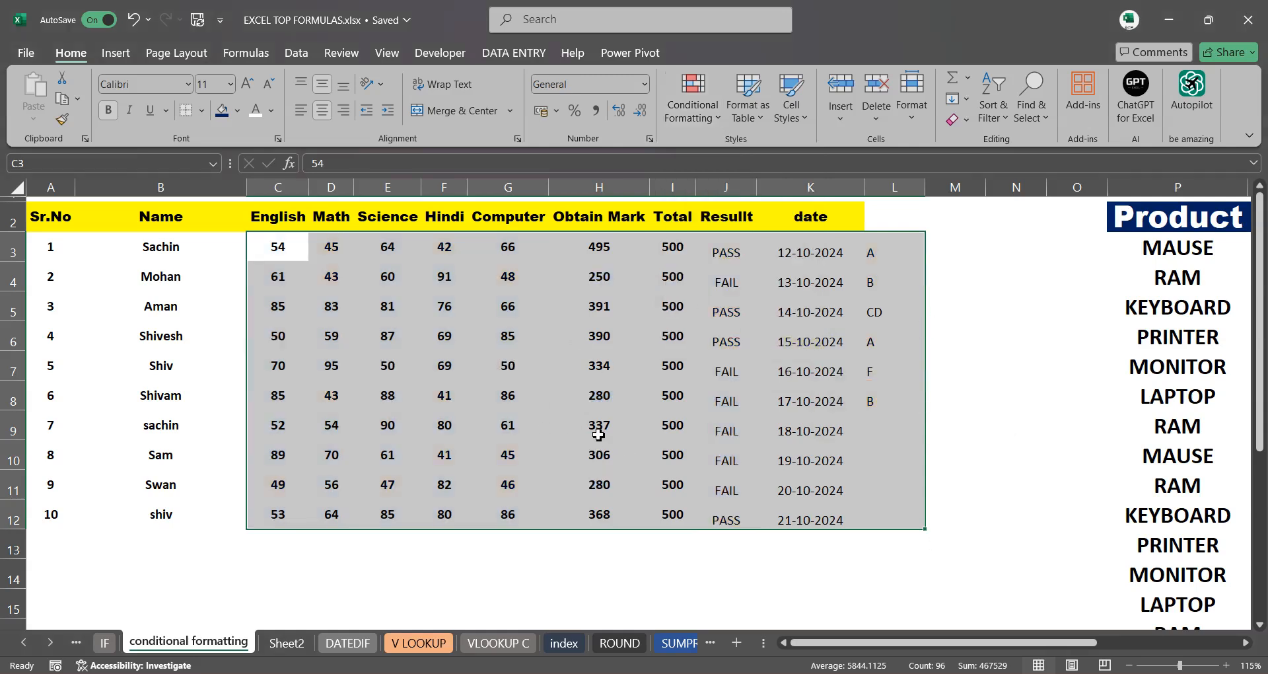
left_click(492, 404)
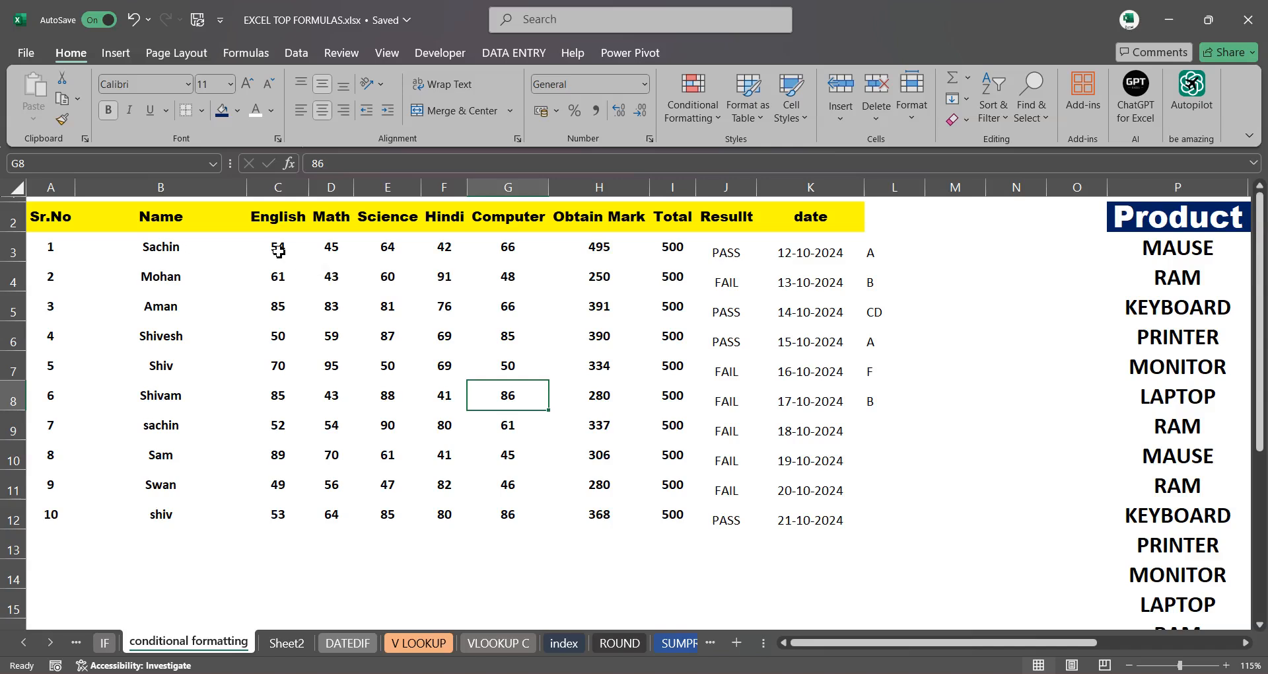
Apply a Top 10 Items rule with Light Red Fill with Dark Red Text to the subject marks in C3:G12
left_click_drag(275, 247, 513, 517)
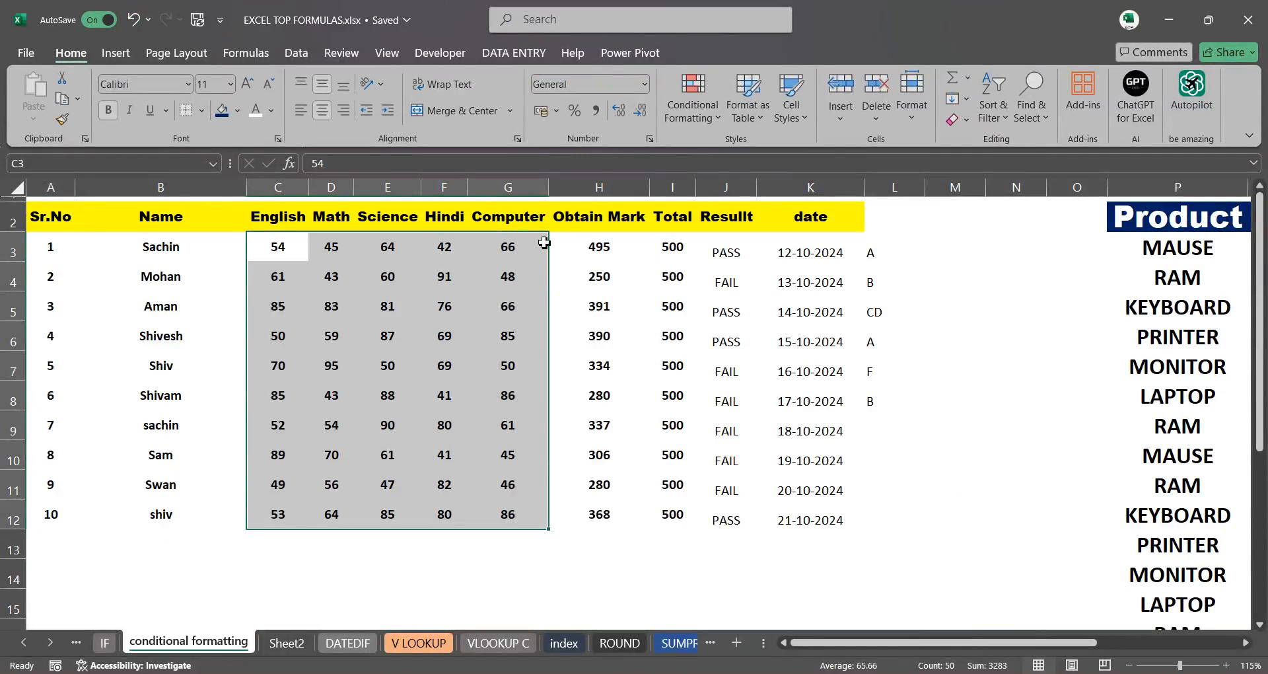
left_click(693, 112)
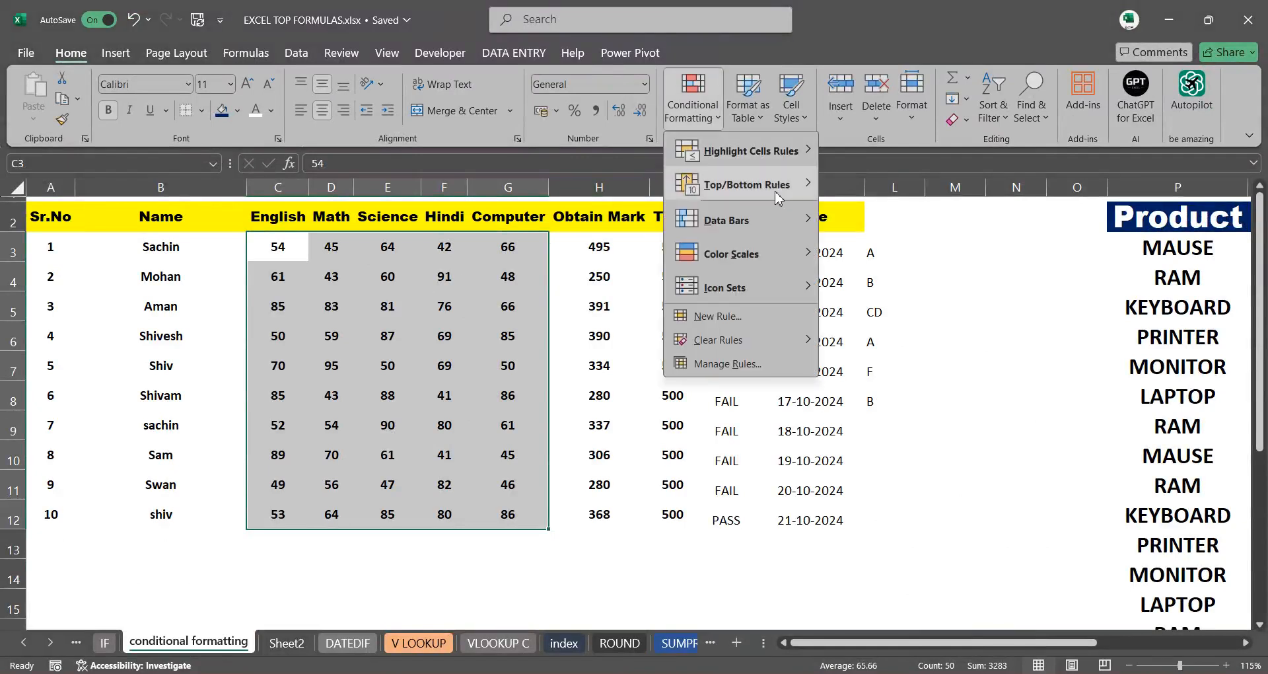
mouse_move(725, 195)
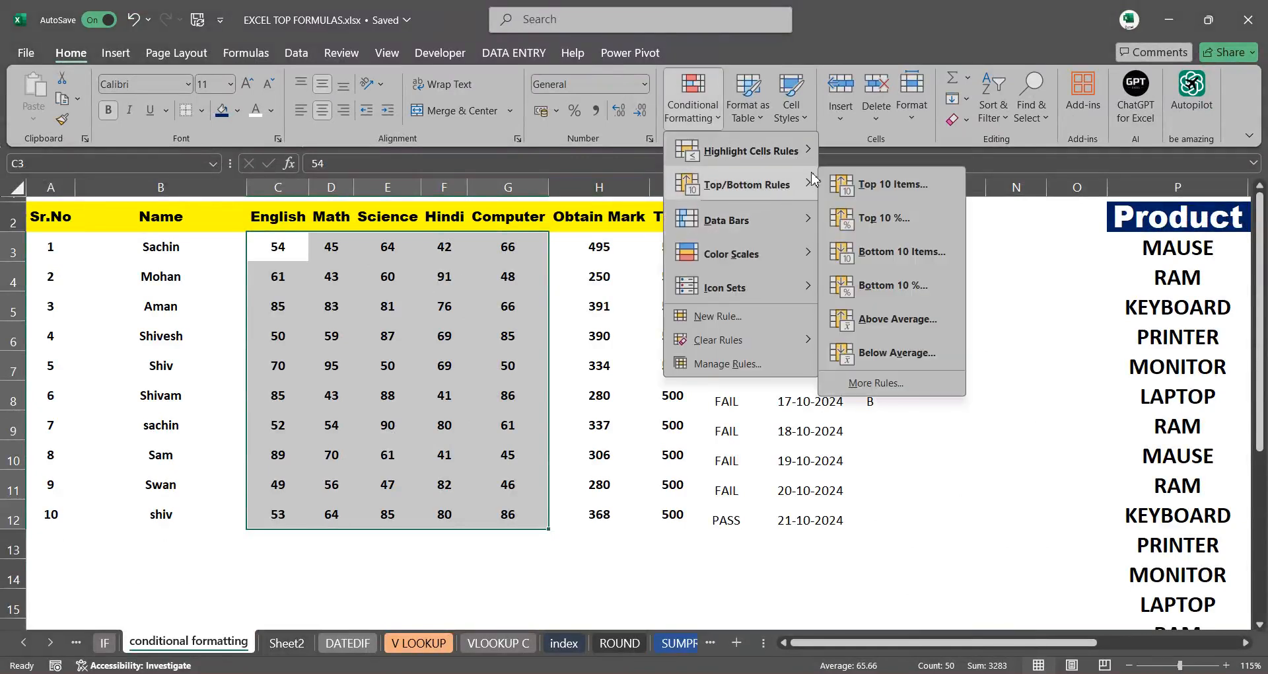
left_click(902, 195)
left_click_drag(596, 190, 702, 182)
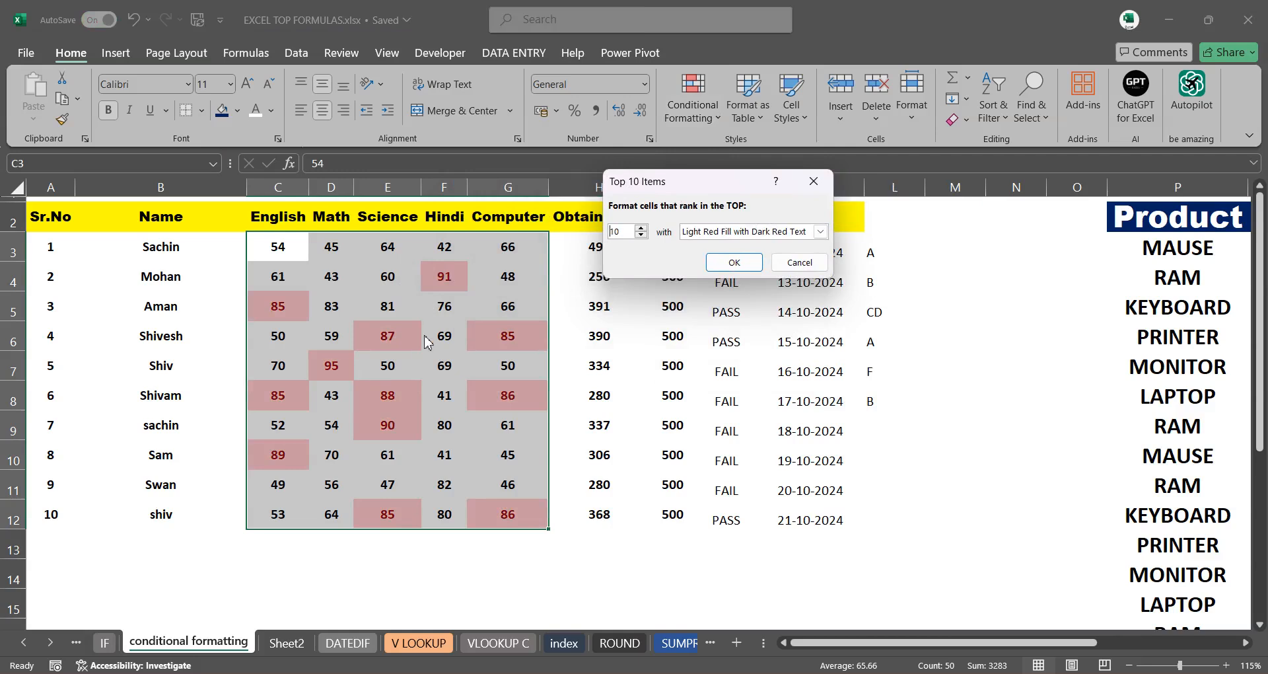
left_click(733, 262)
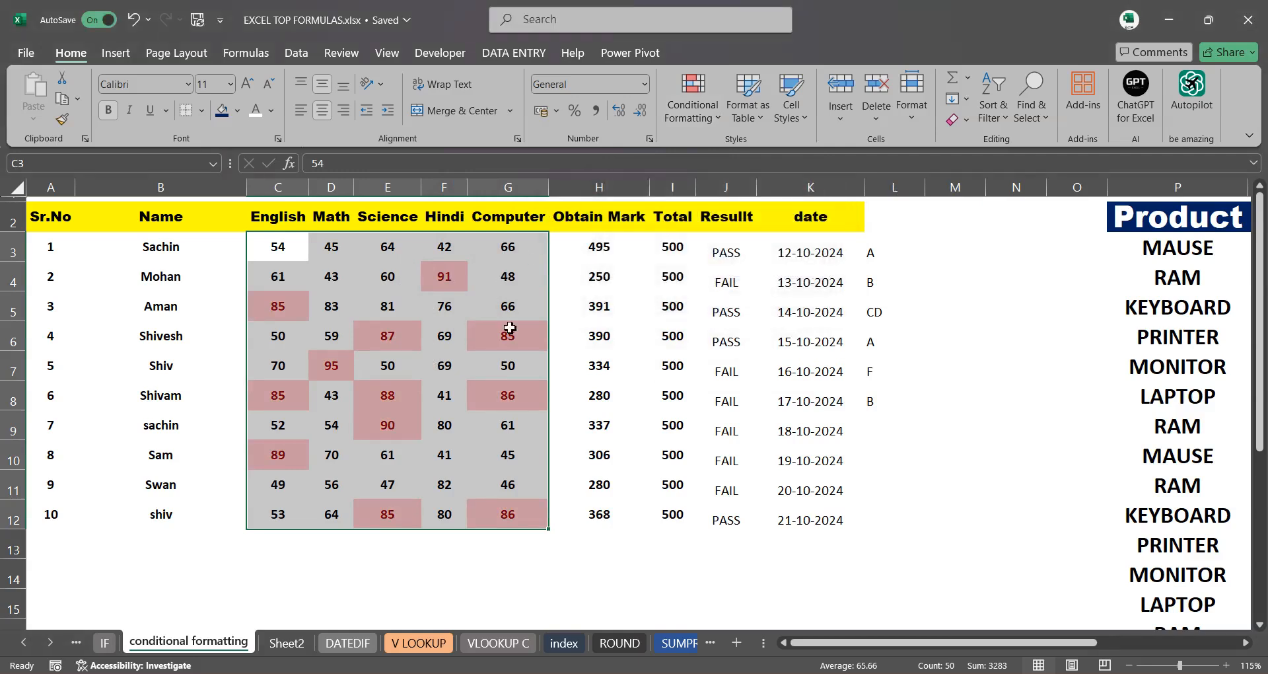
Create a Top 10% rule on the selected marks C3:G12 with a custom blue-gray fill
left_click(708, 122)
mouse_move(766, 188)
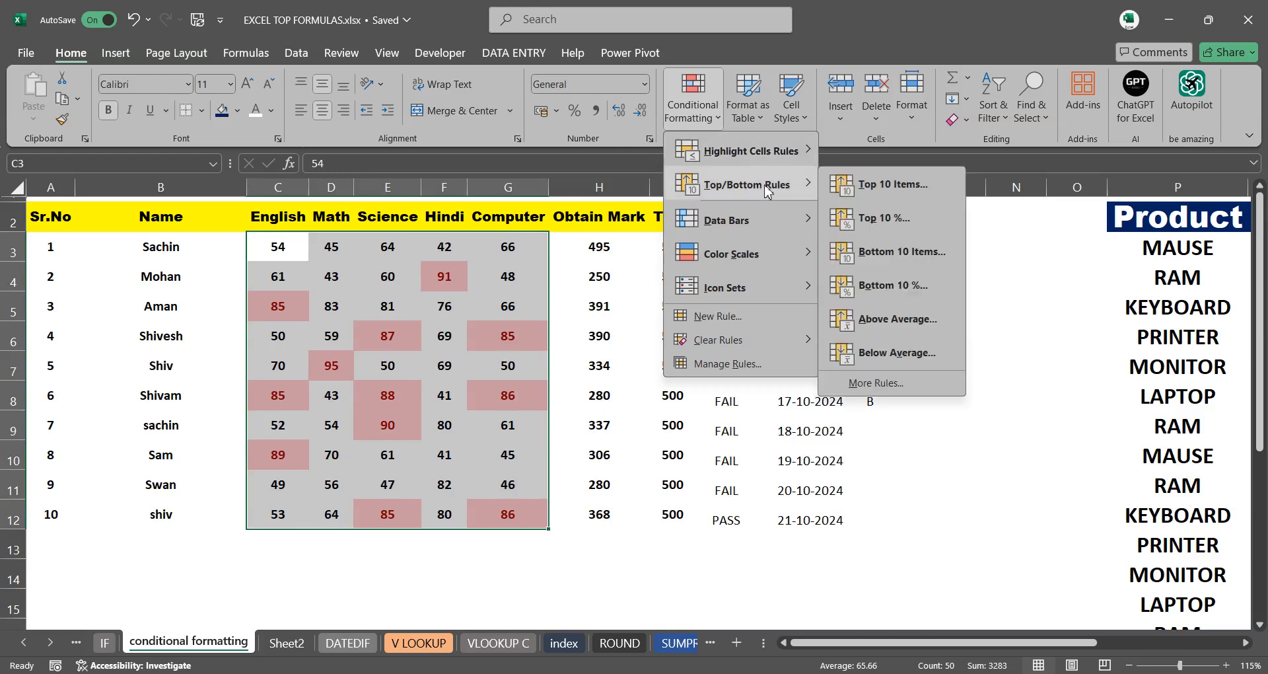
left_click(887, 222)
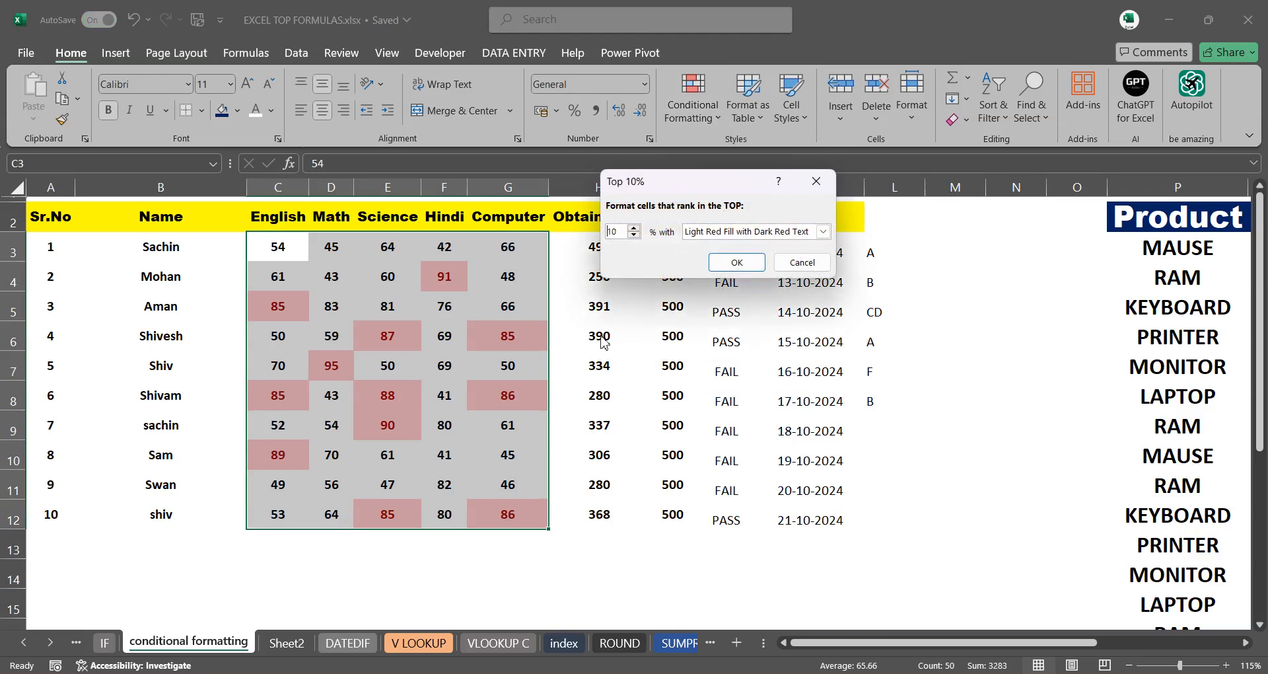
left_click(823, 232)
left_click(723, 316)
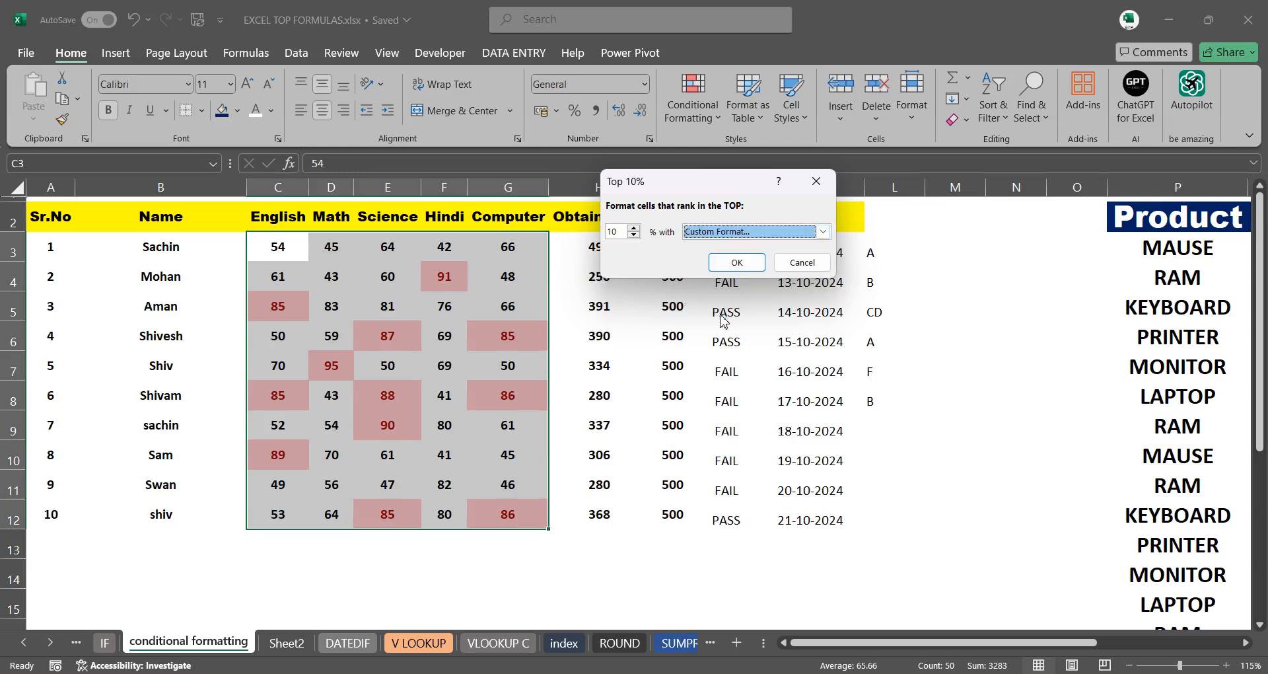
left_click(599, 136)
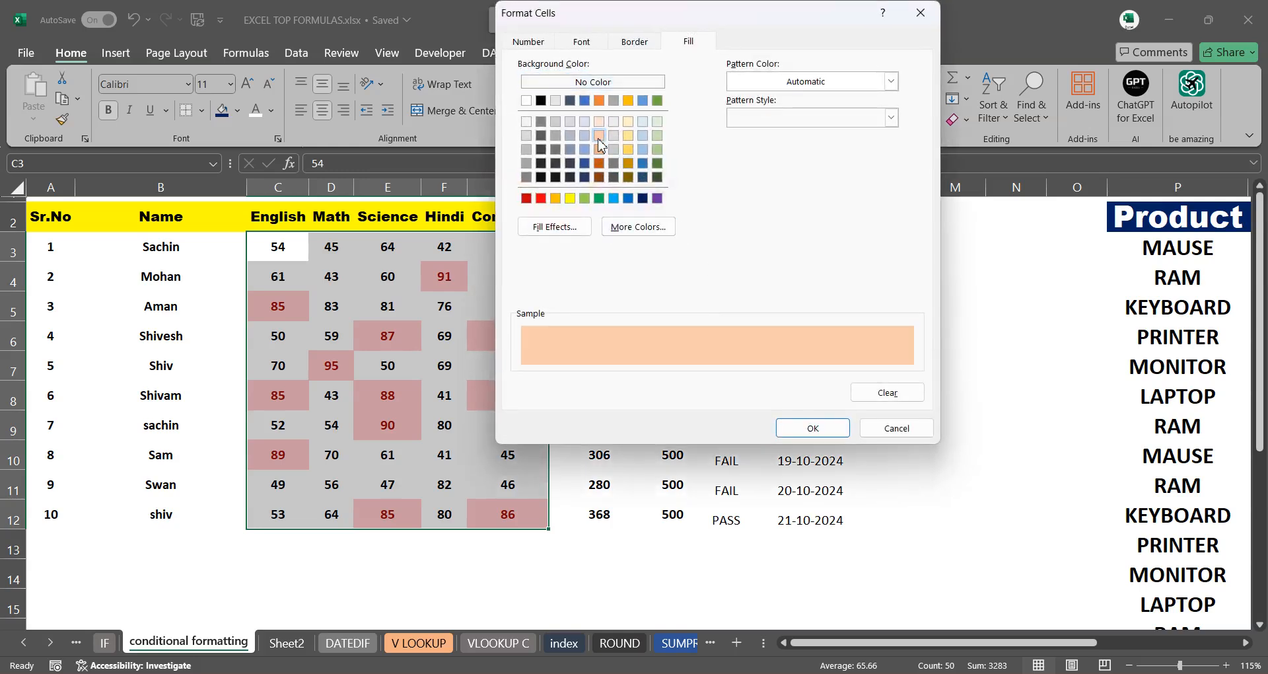
left_click(568, 151)
left_click(787, 426)
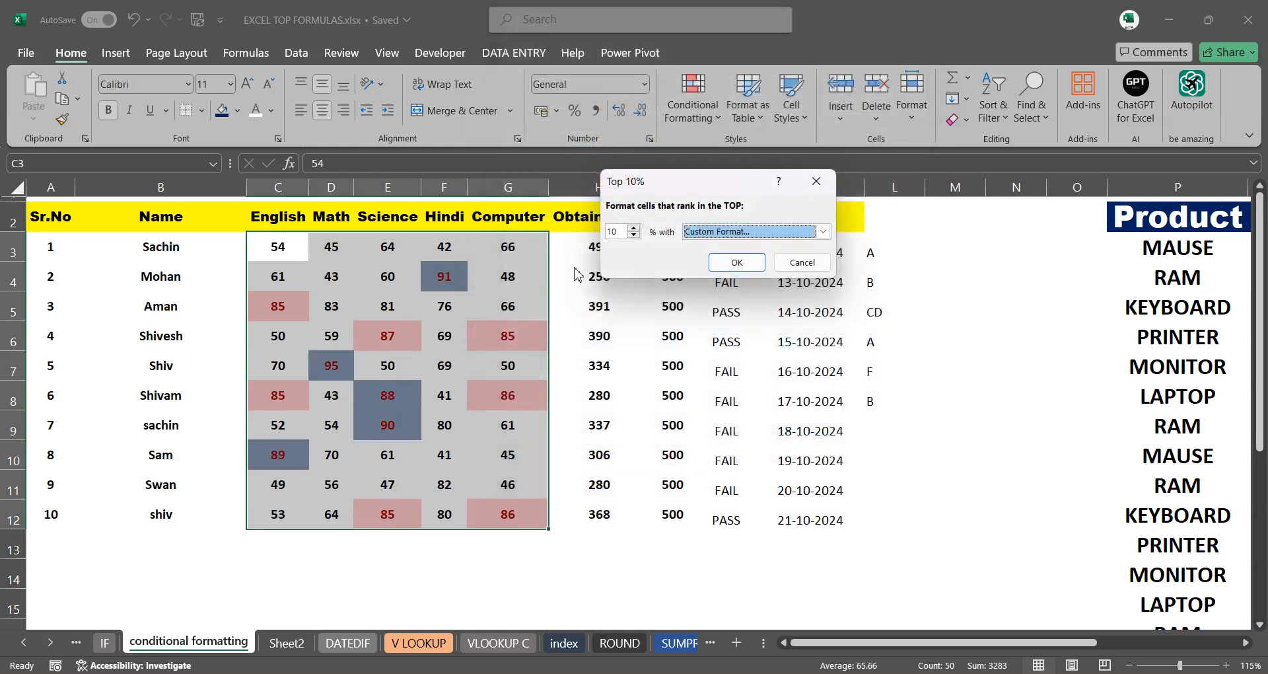
Try percentages between 8 and 15 in the Top 10% rule, then set it to 7% and apply the rule
left_click(634, 235)
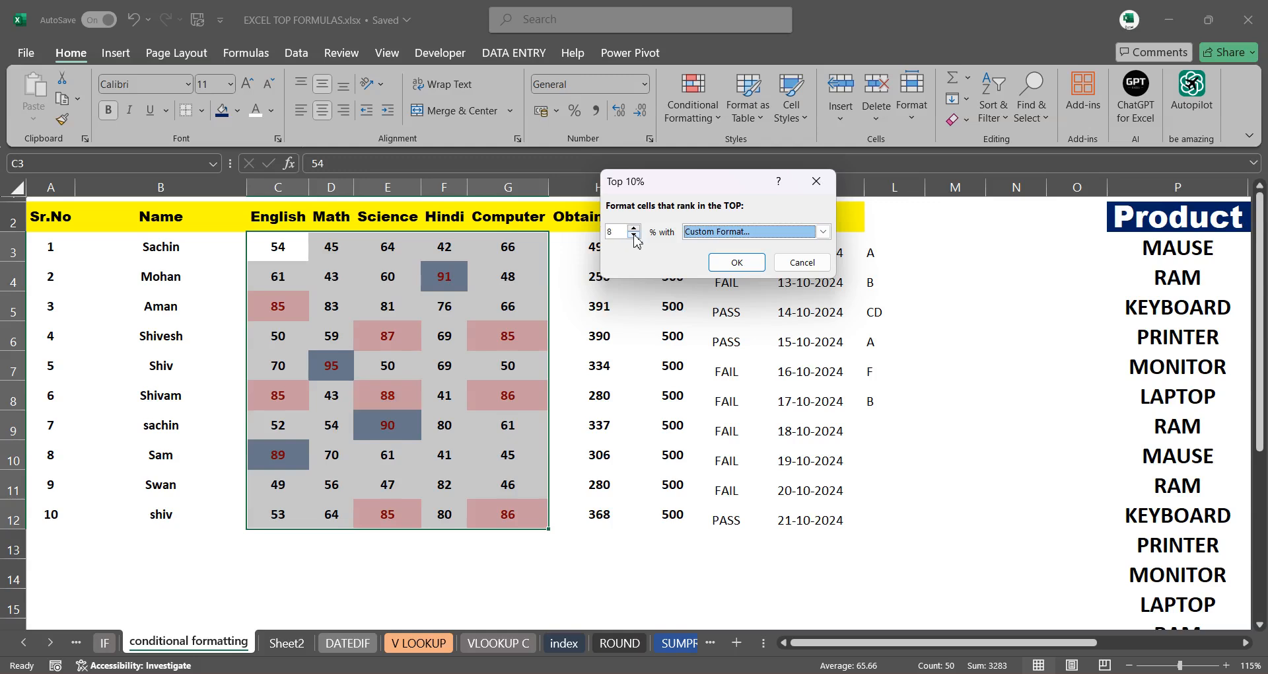
left_click(634, 228)
left_click(633, 228)
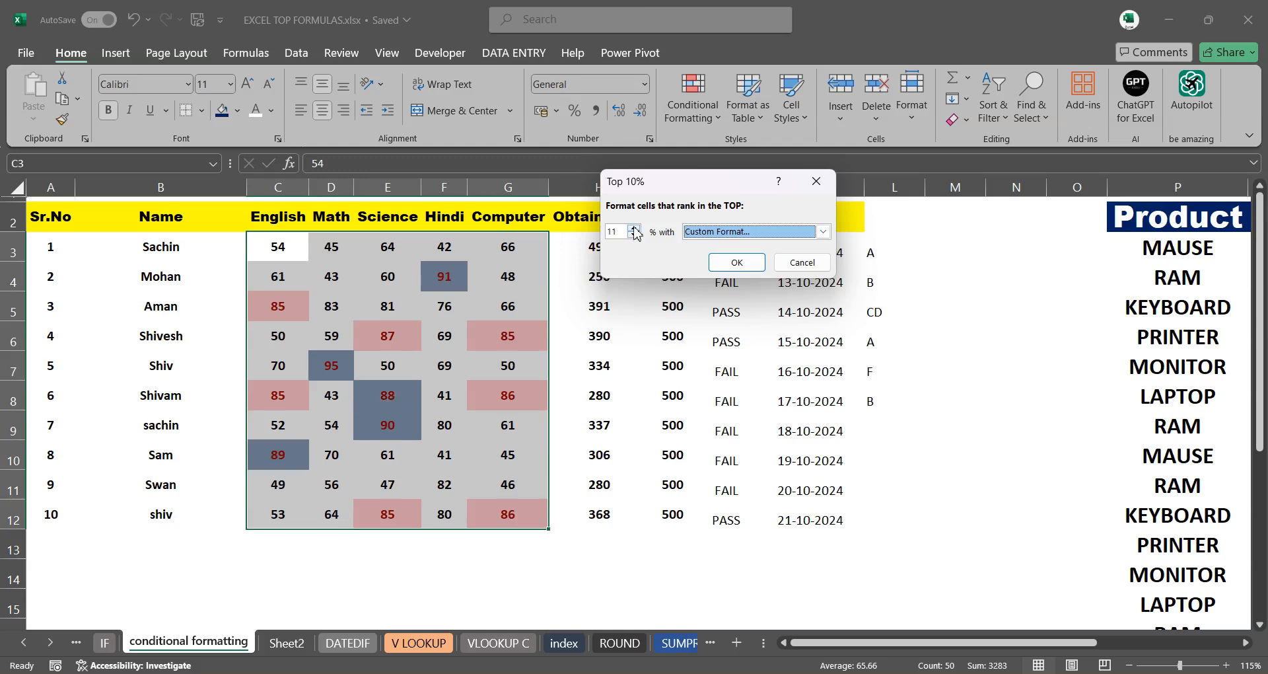
left_click(634, 227)
left_click(633, 227)
left_click(634, 228)
left_click(633, 228)
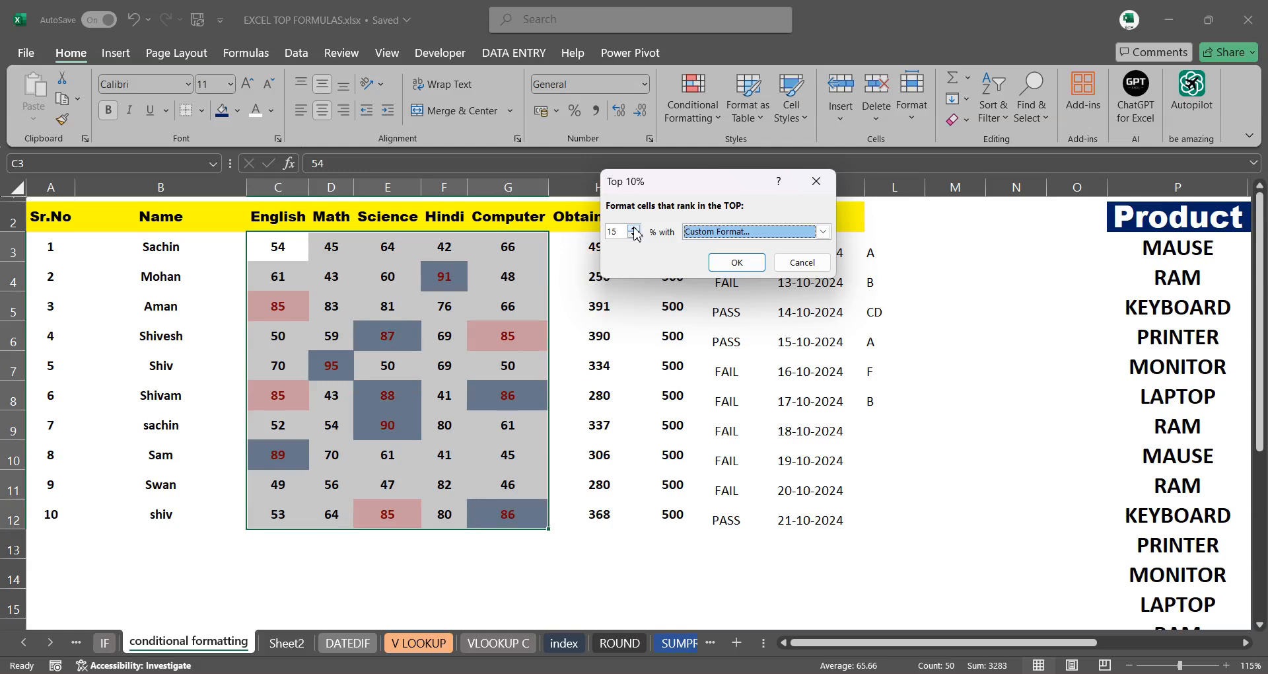
left_click(633, 235)
left_click(634, 235)
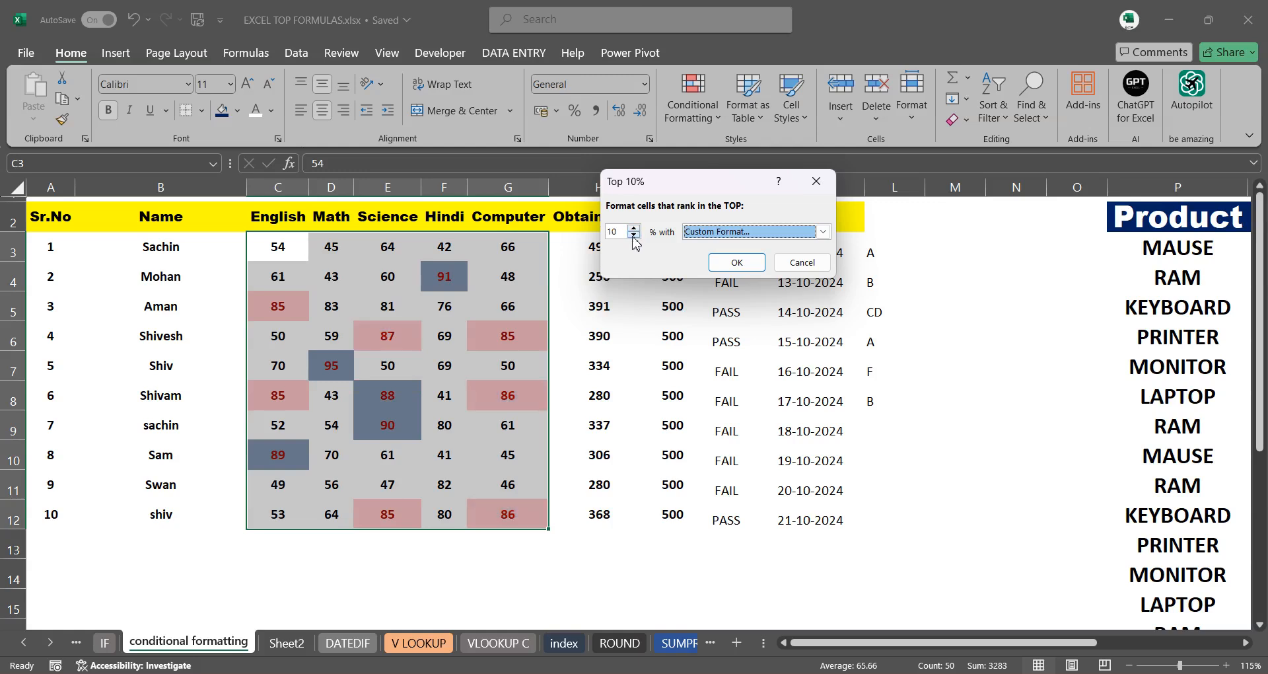
left_click(634, 235)
left_click(633, 235)
left_click(634, 234)
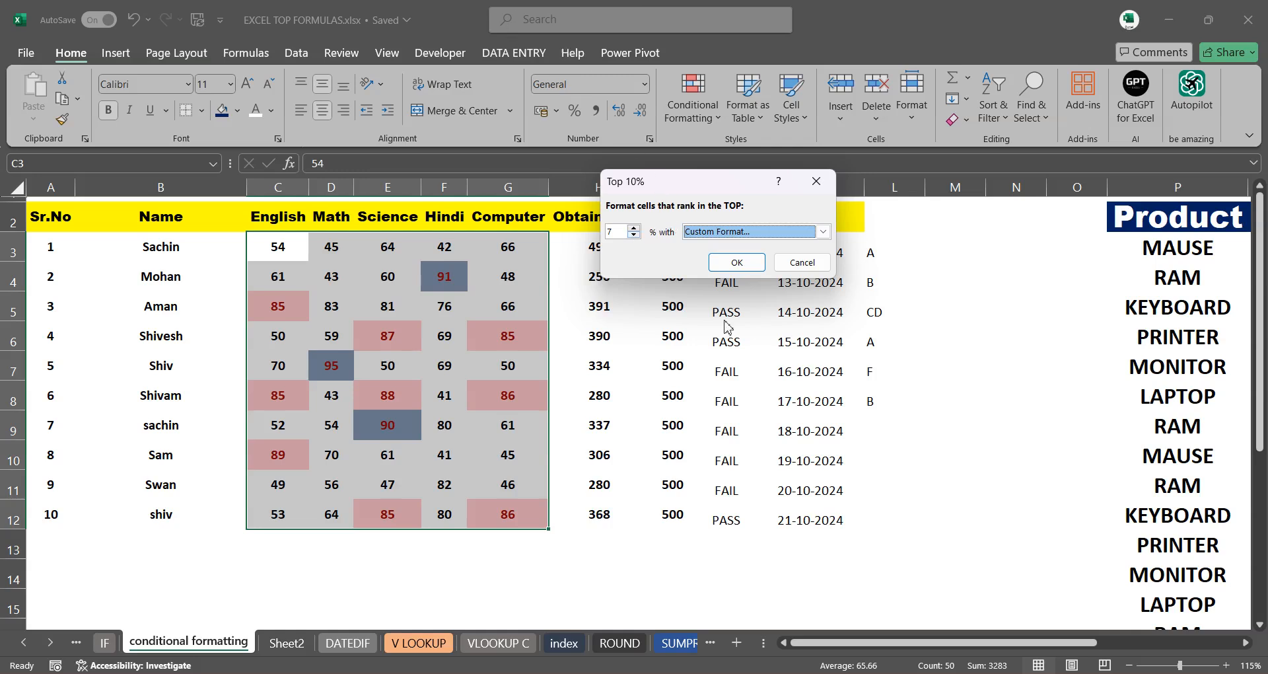
left_click(736, 263)
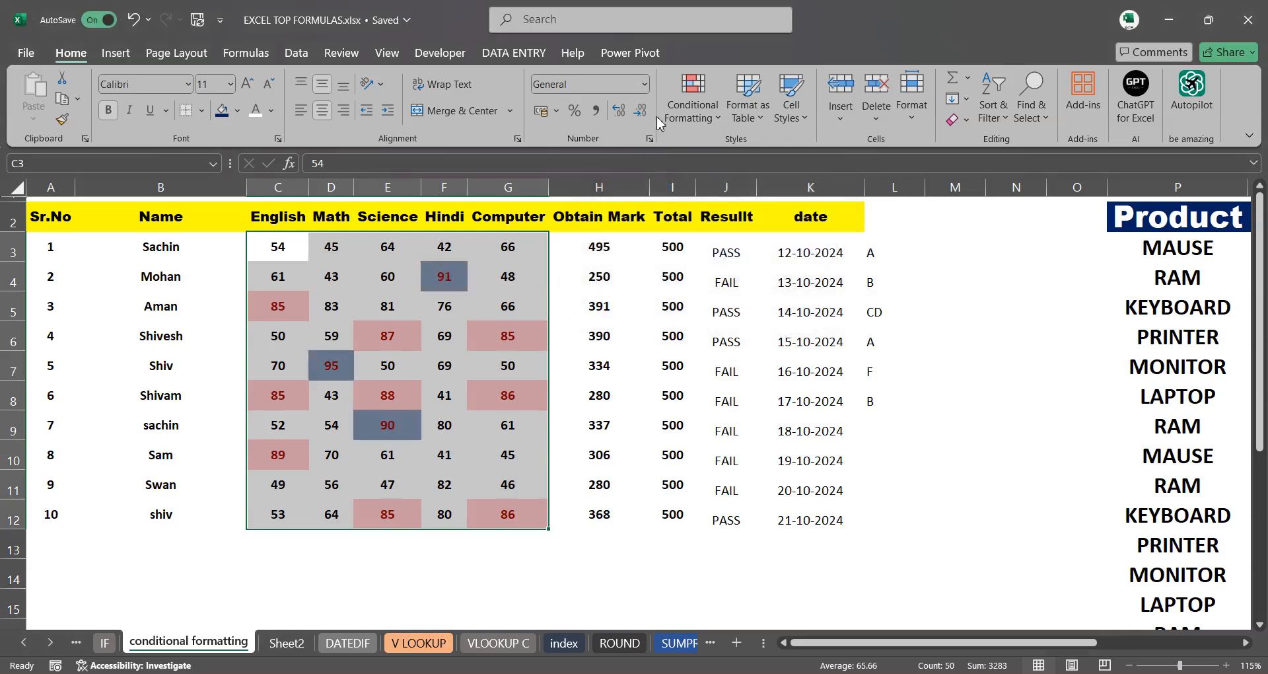
Apply a Bottom 10 Items rule with a custom yellow fill to the selected marks C3:G12
left_click(687, 112)
mouse_move(746, 192)
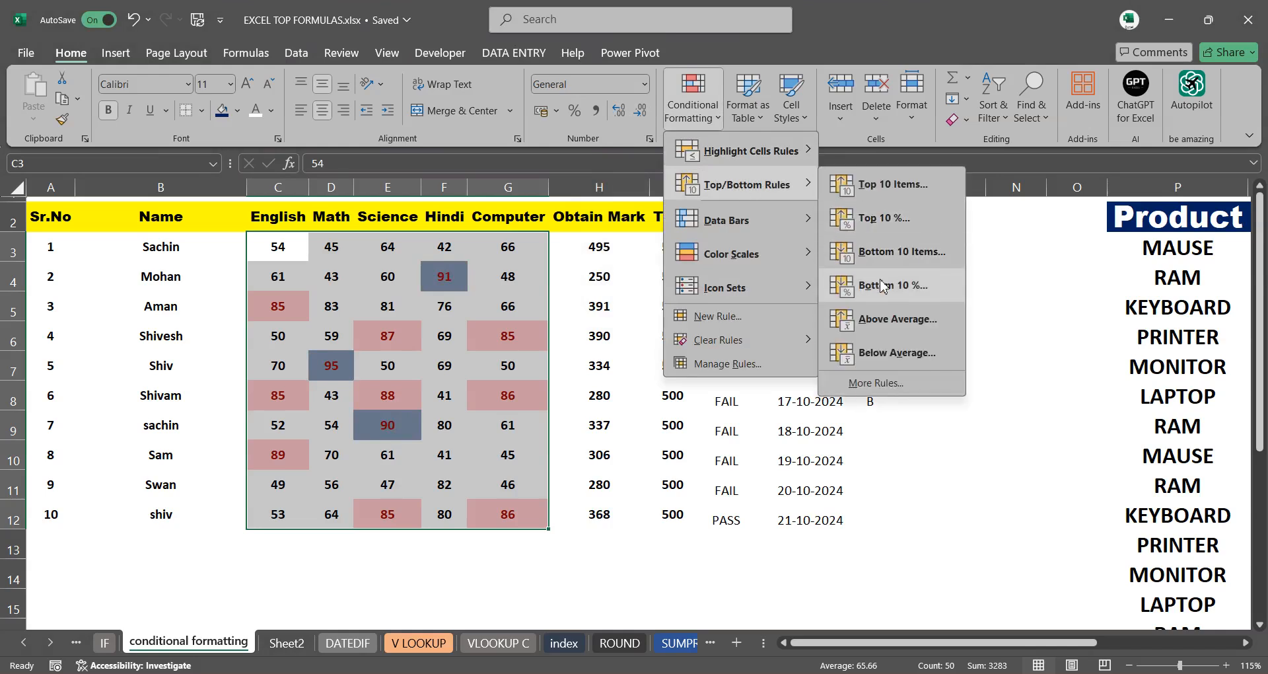
left_click(893, 254)
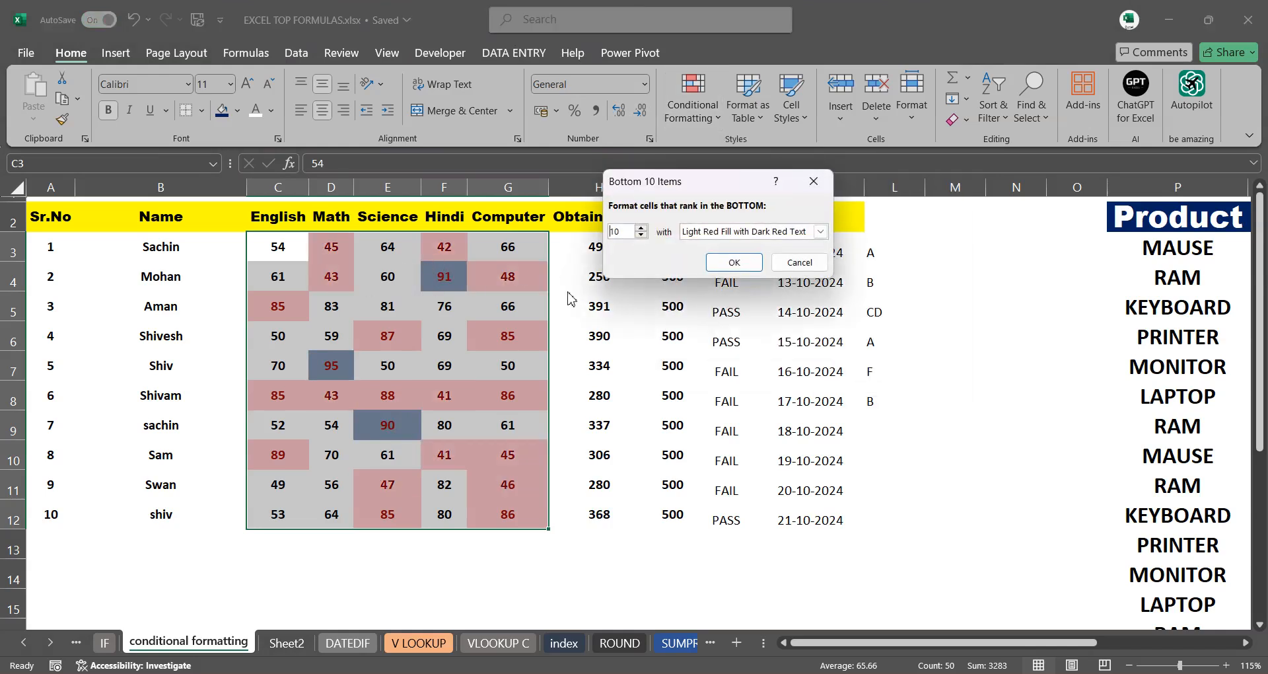
left_click(820, 231)
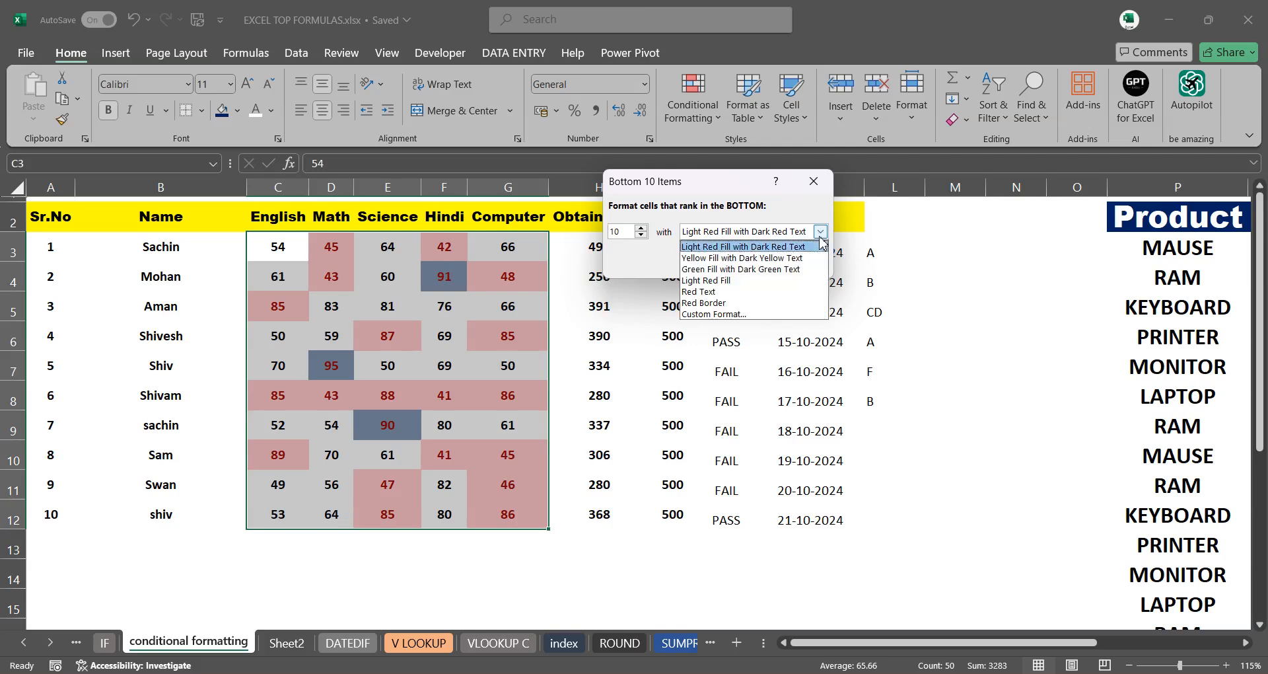
left_click(713, 313)
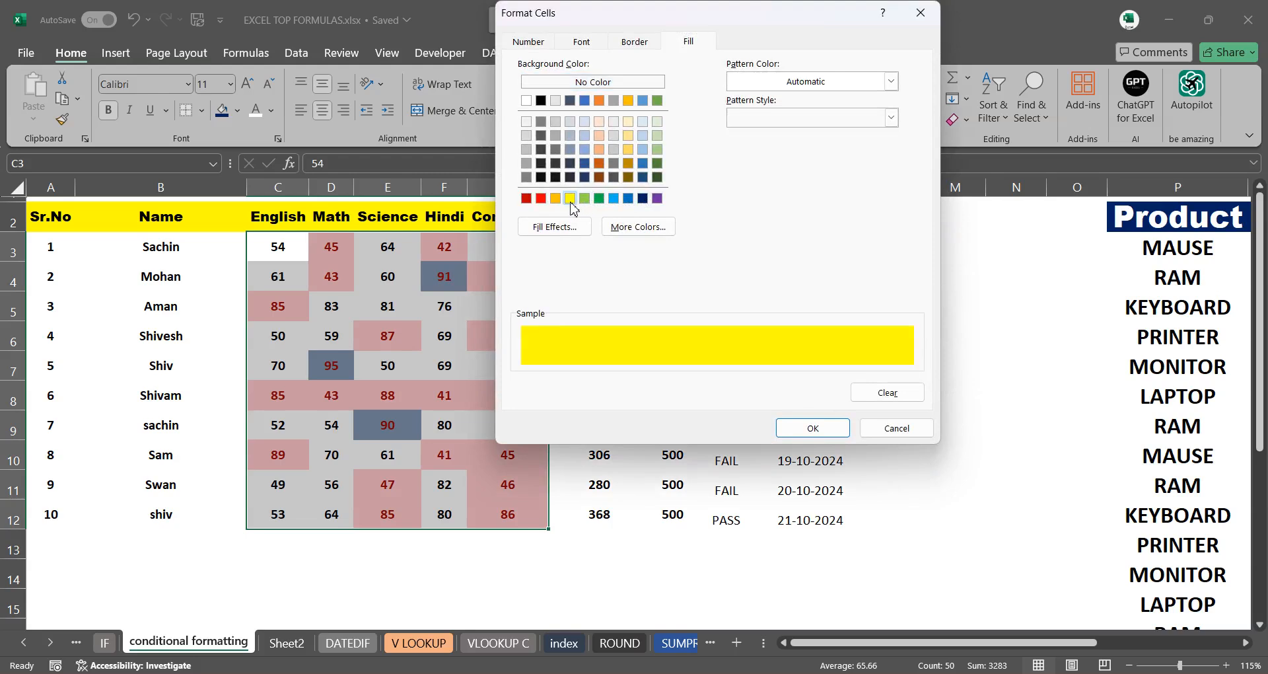
left_click(570, 198)
left_click(802, 430)
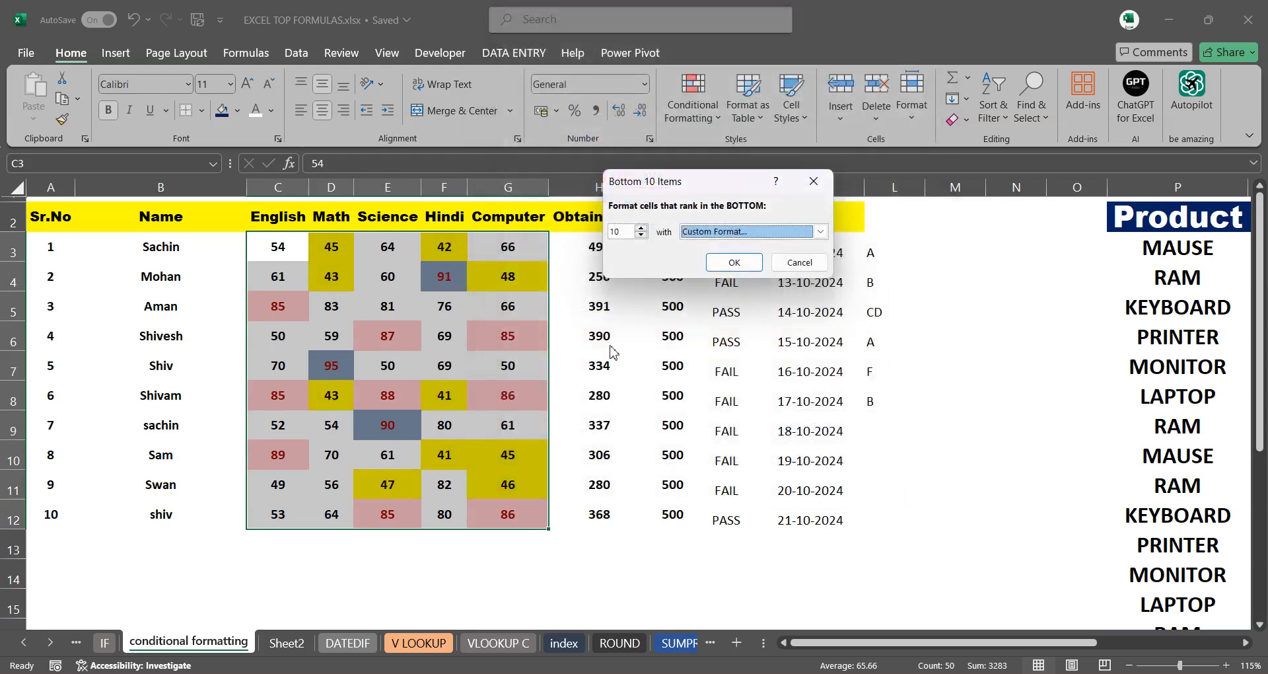
left_click(734, 263)
Apply a Bottom 10% rule with a custom dark blue fill to the selected marks C3:G12
left_click(690, 105)
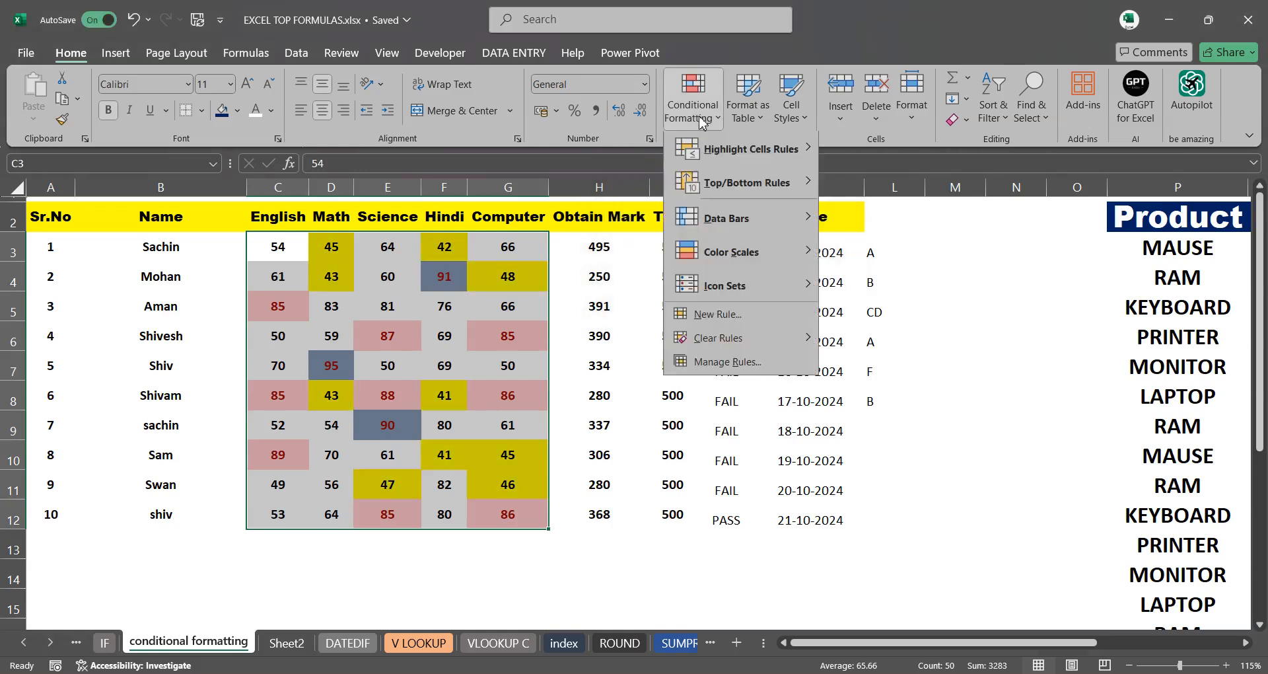
mouse_move(746, 184)
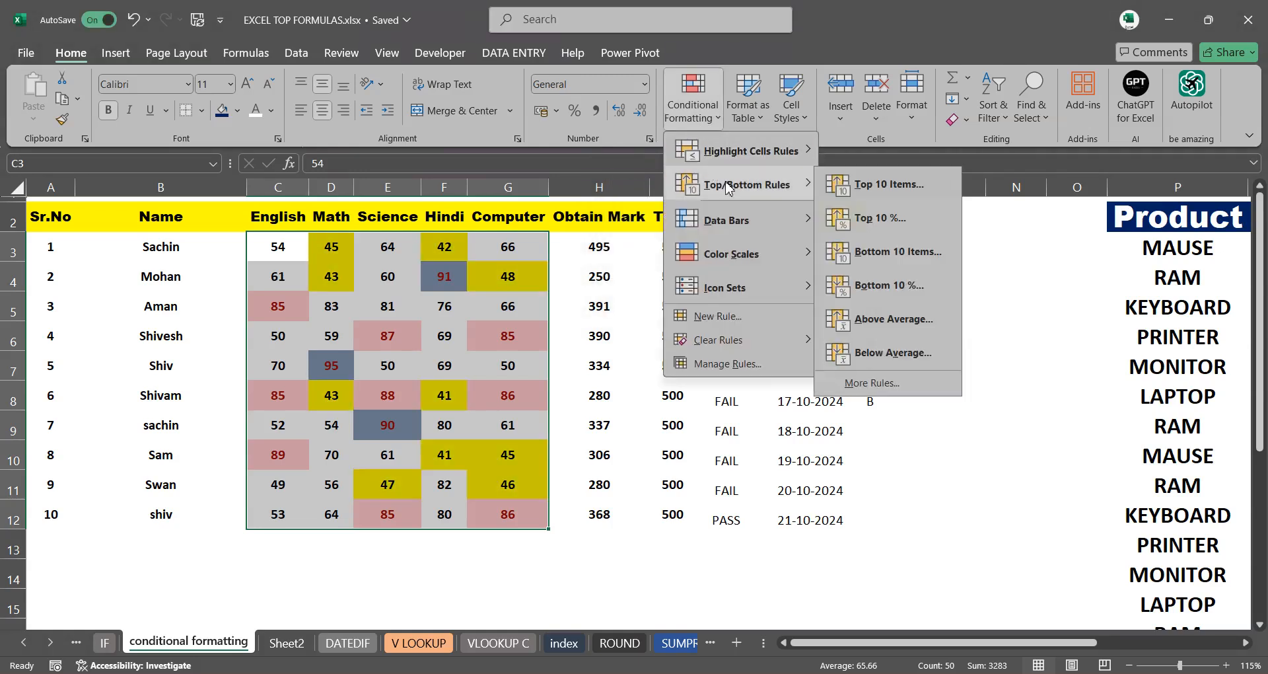
left_click(901, 290)
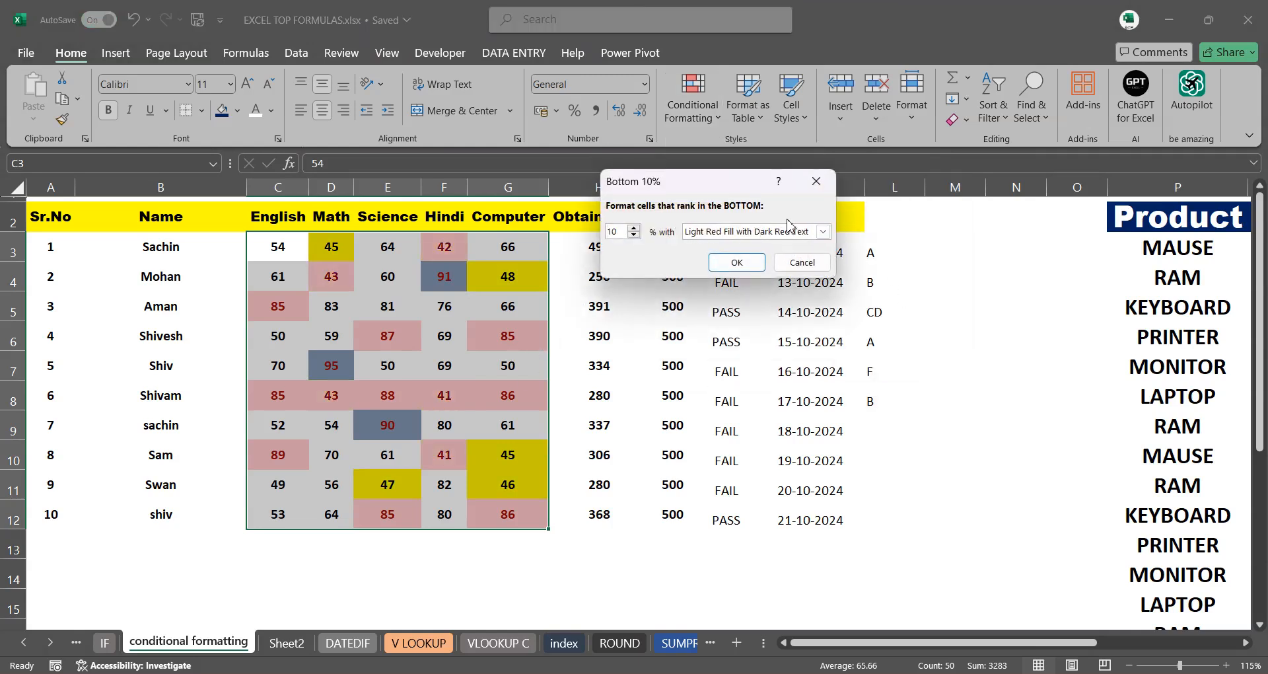
left_click(823, 231)
left_click(725, 313)
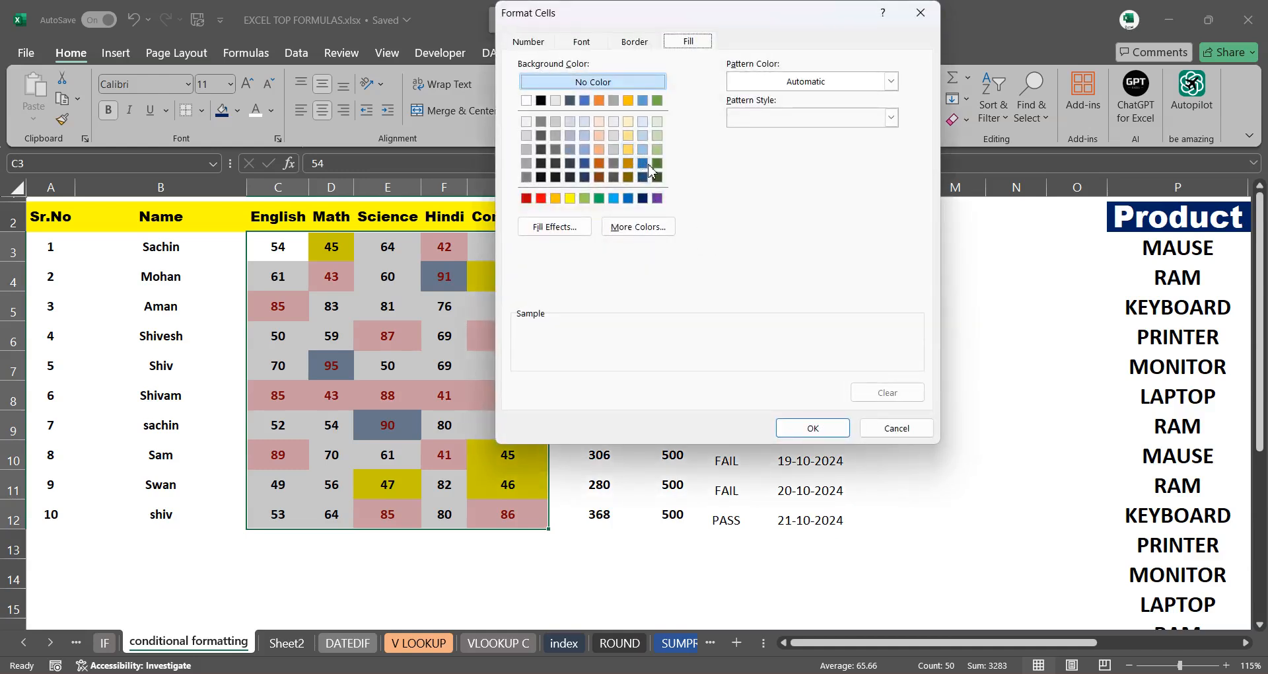
left_click(646, 164)
left_click(839, 429)
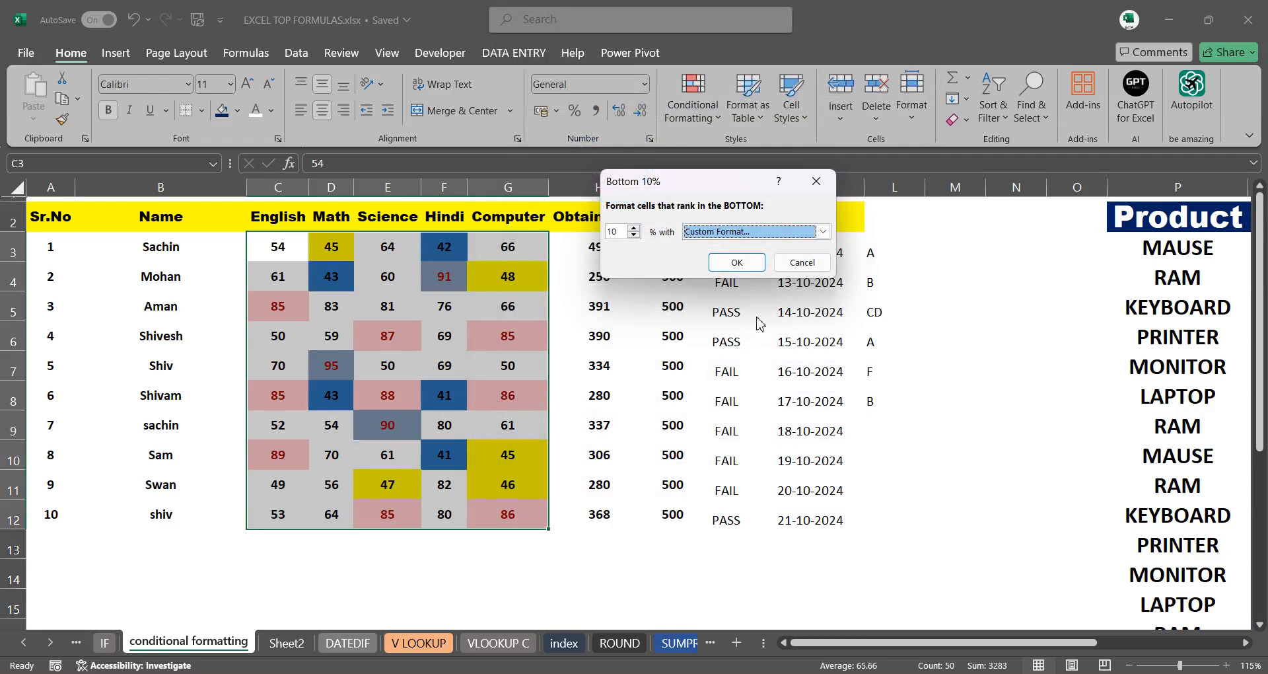
left_click(737, 262)
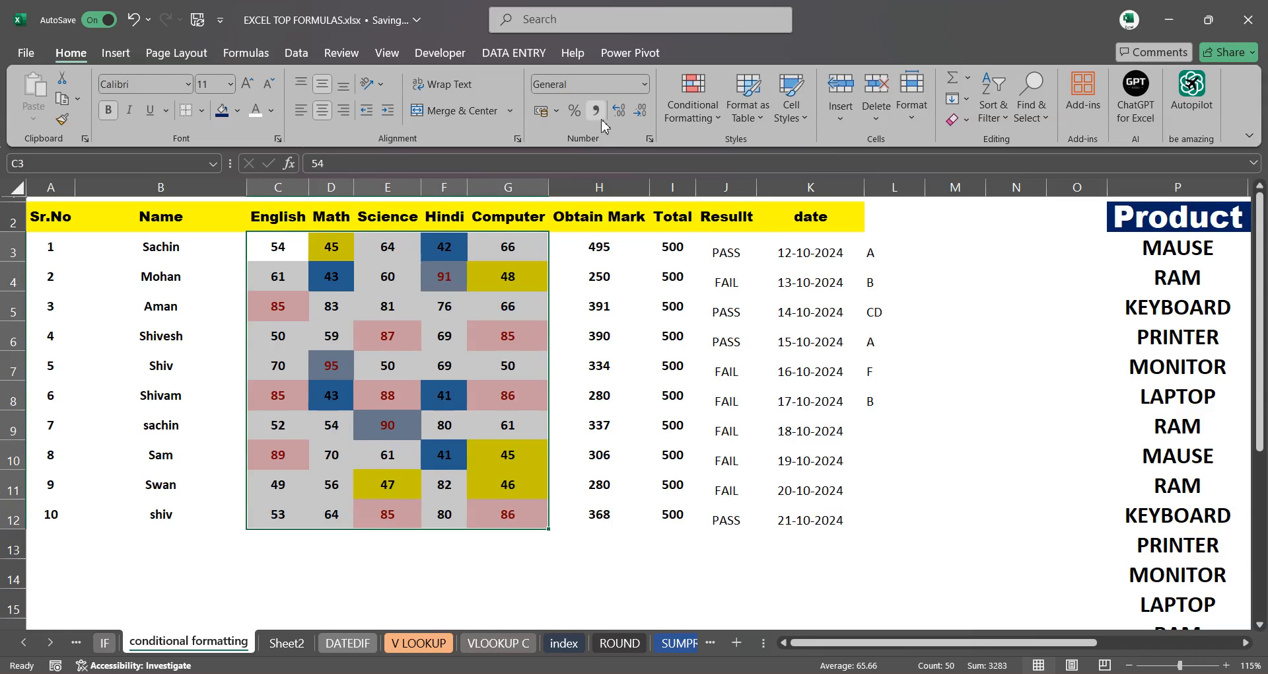
Apply an Above Average rule with a custom dark gray fill to the selected marks C3:G12
left_click(693, 96)
mouse_move(743, 179)
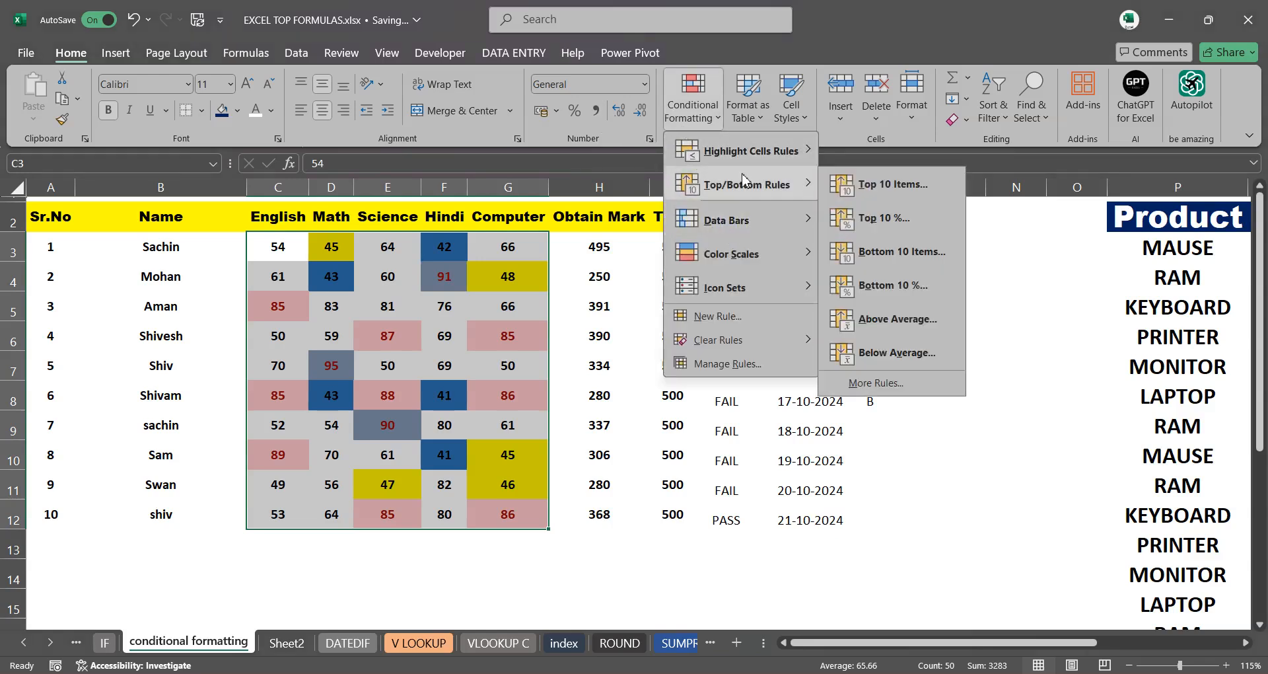
left_click(887, 320)
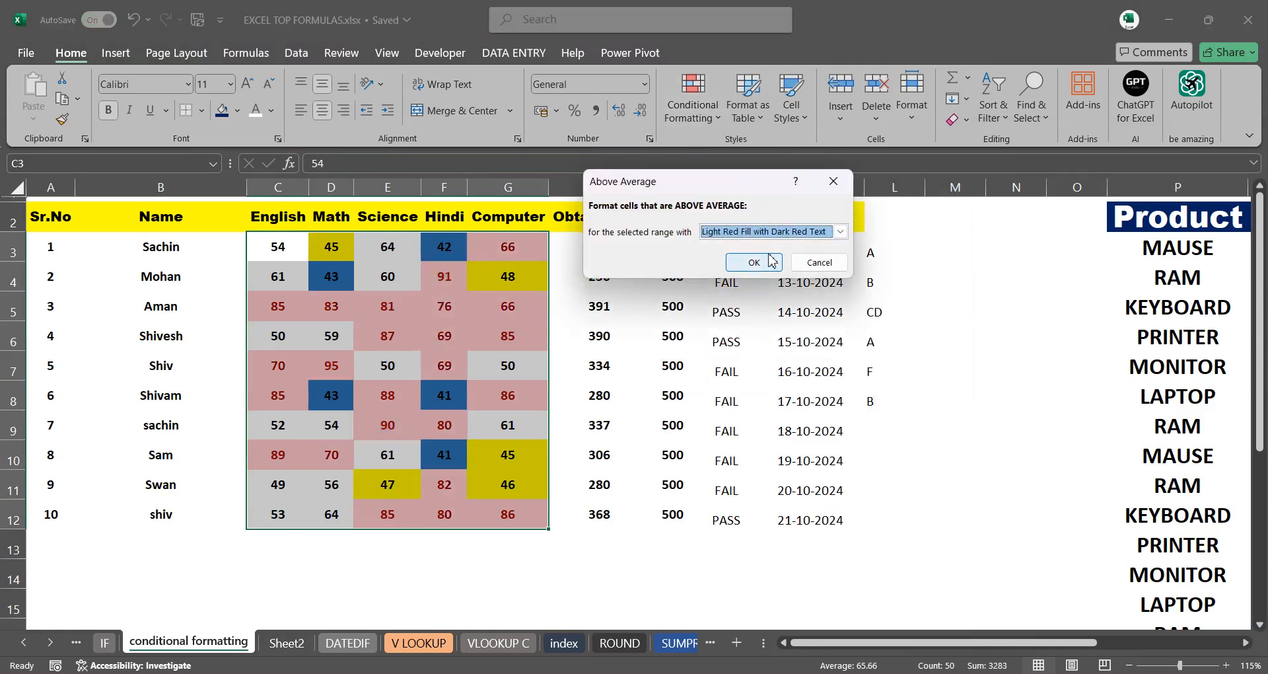
left_click(837, 233)
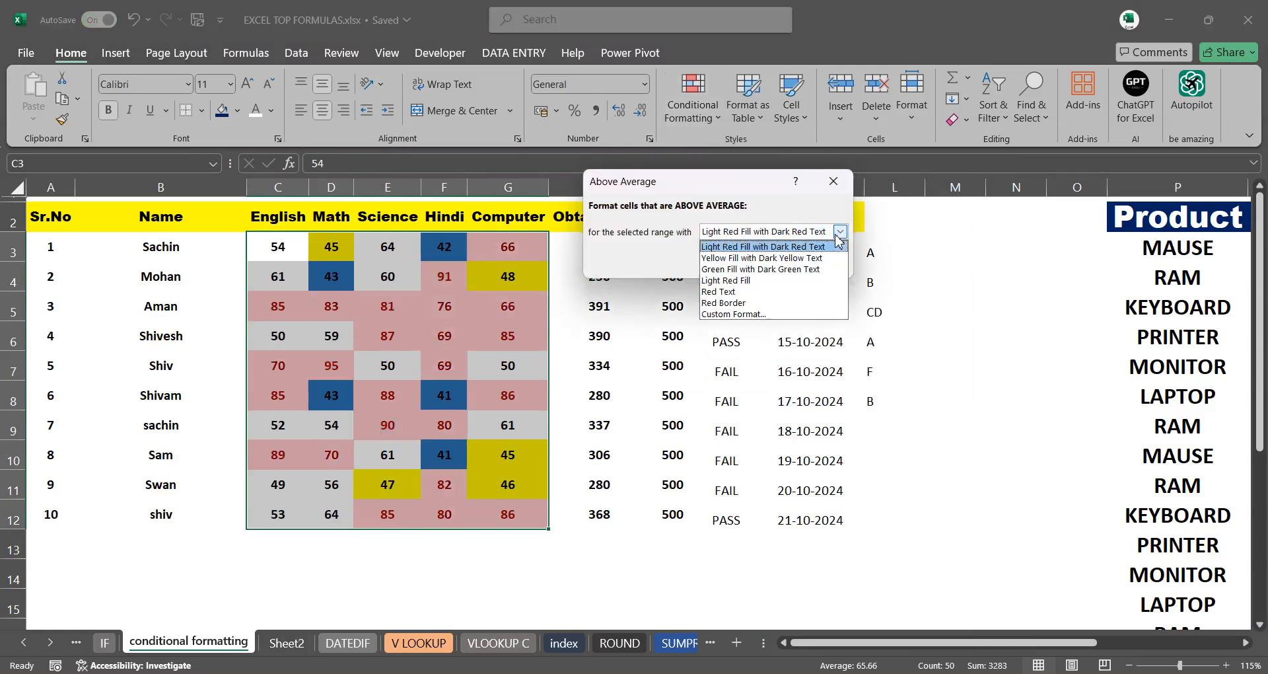
left_click(739, 314)
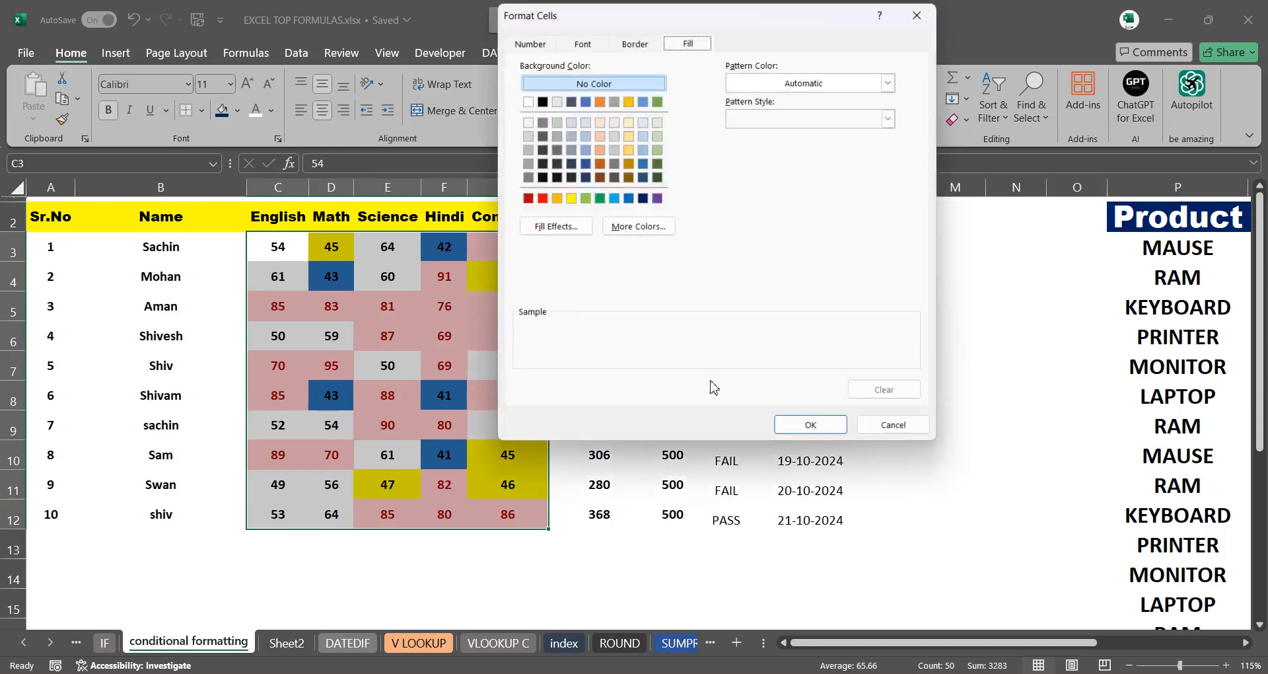
left_click(541, 163)
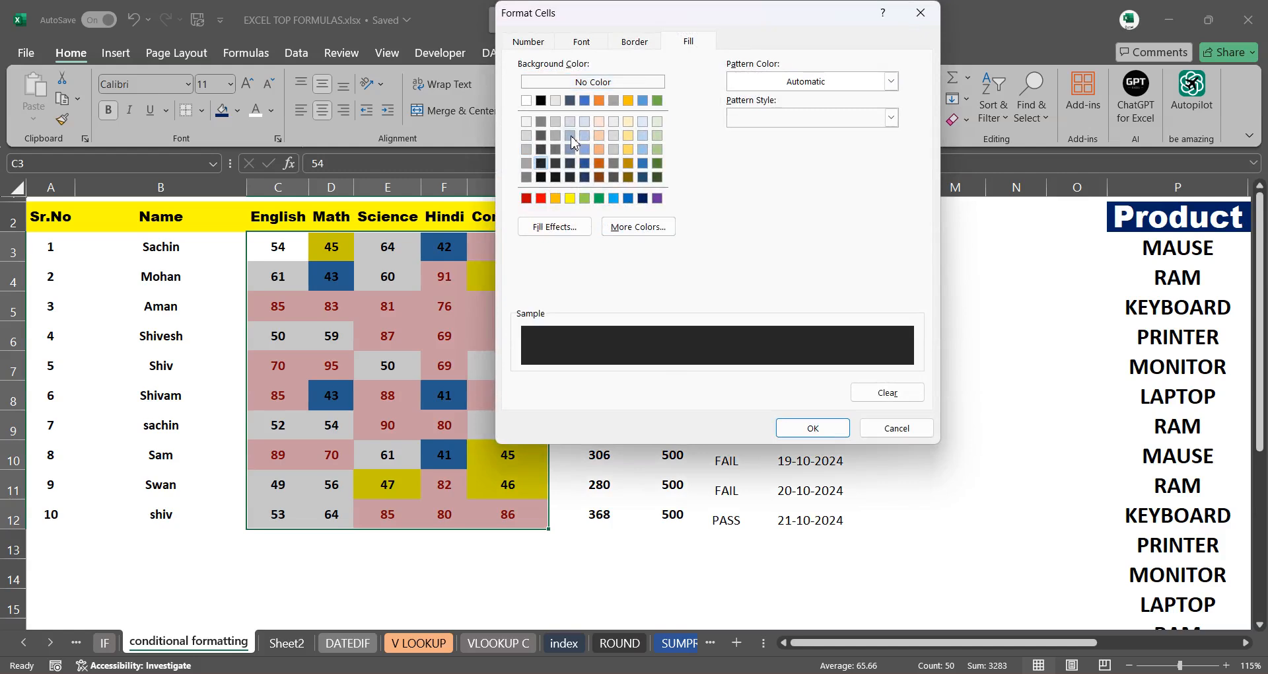
left_click(542, 137)
left_click(812, 426)
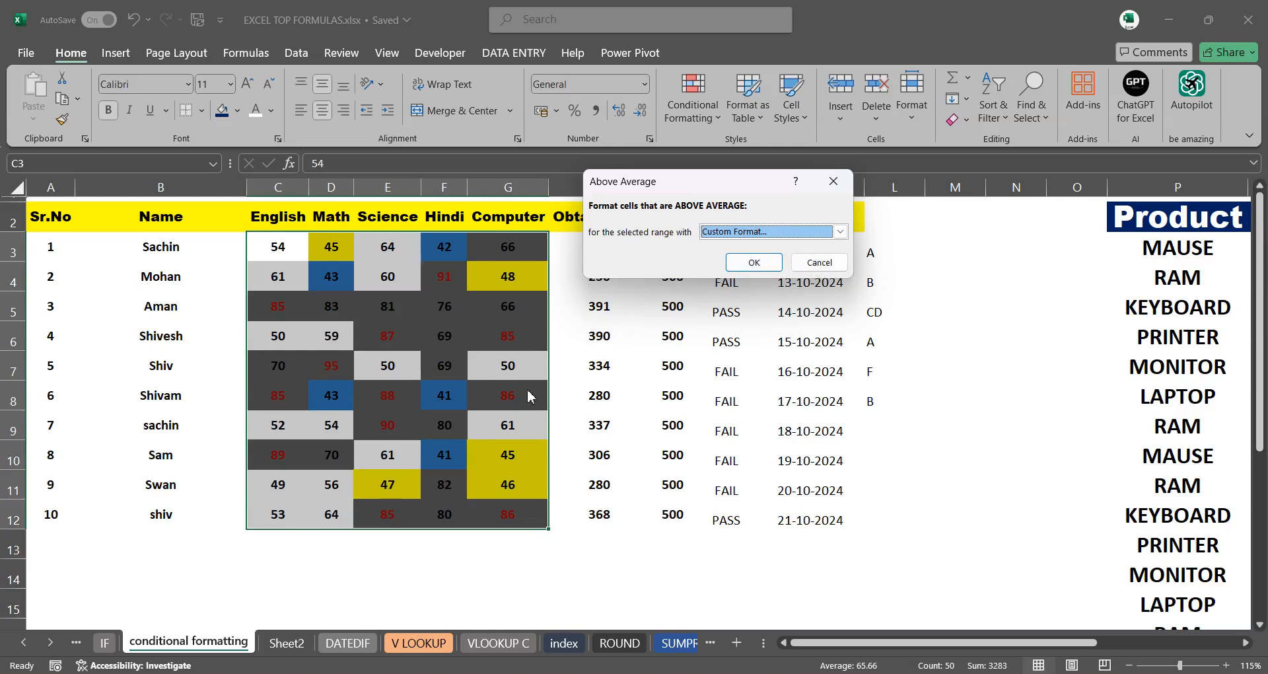
left_click(754, 262)
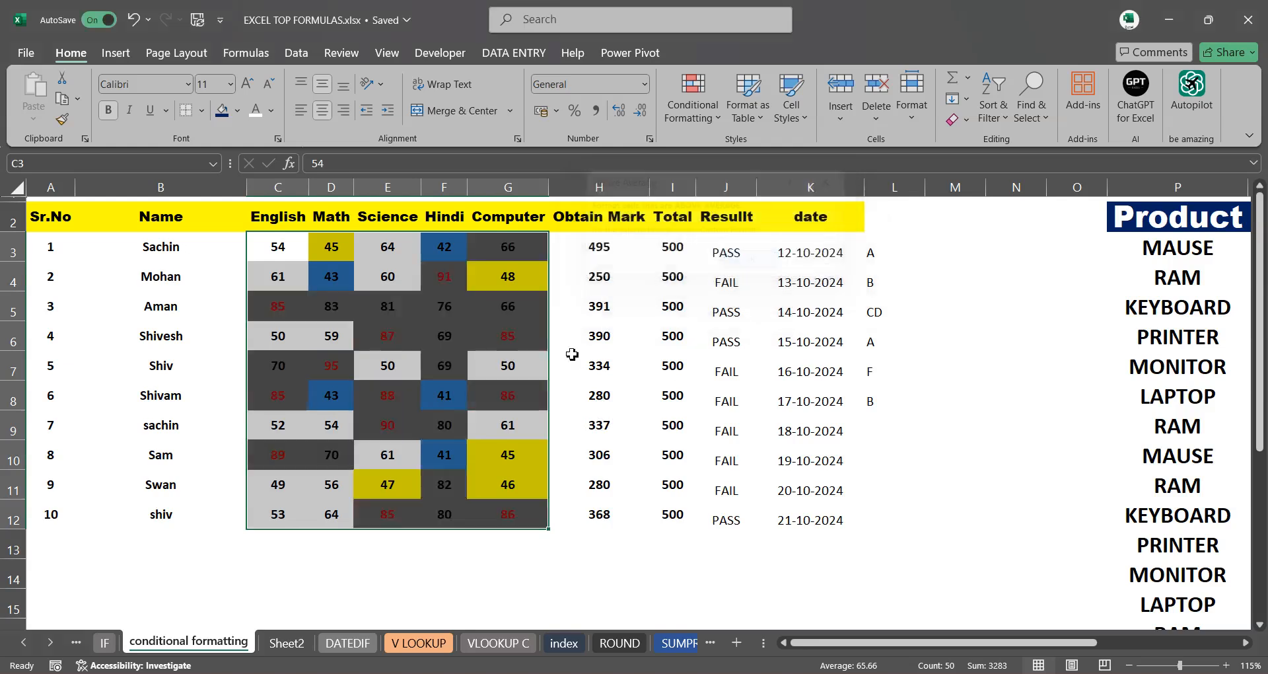
Apply a Below Average rule with a custom light green fill to the selected marks C3:G12
left_click(687, 119)
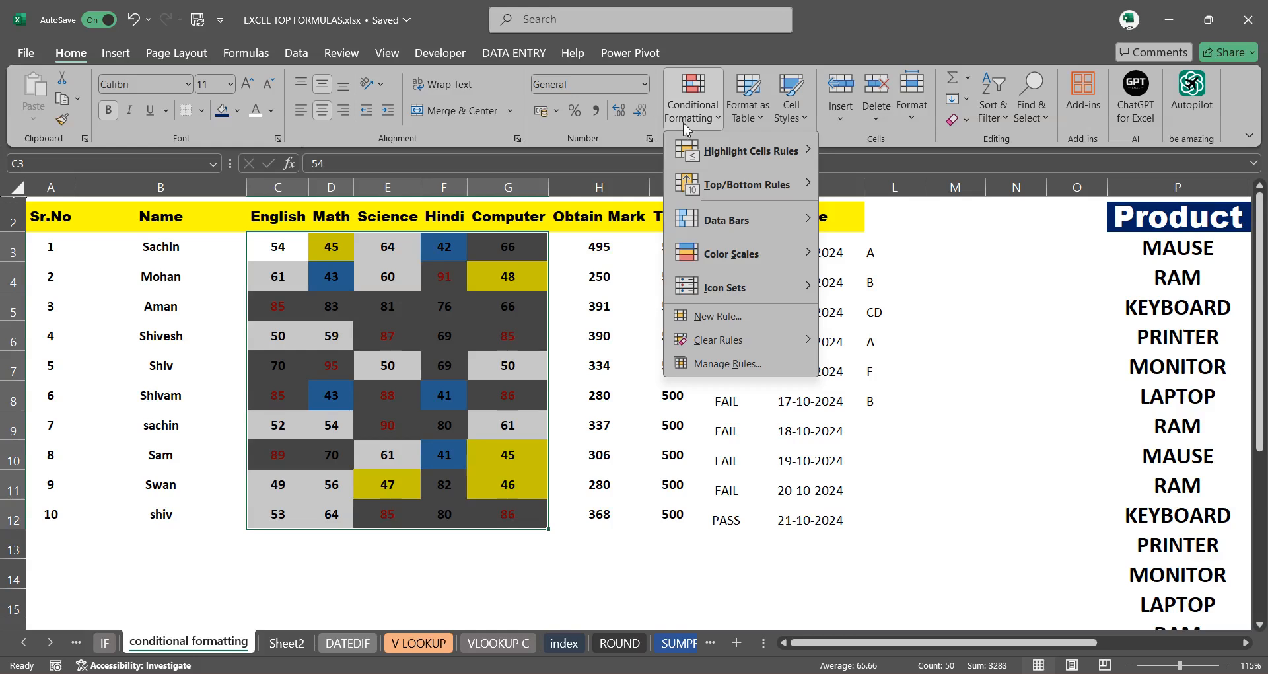
mouse_move(747, 184)
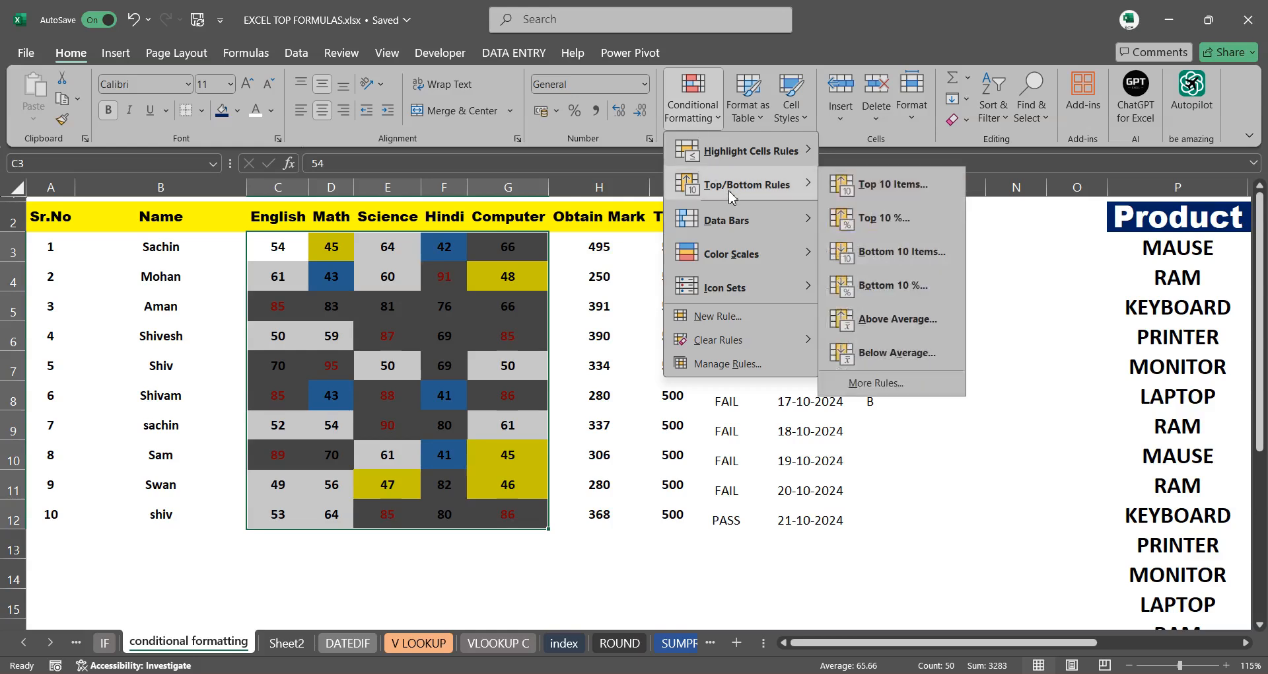
left_click(896, 354)
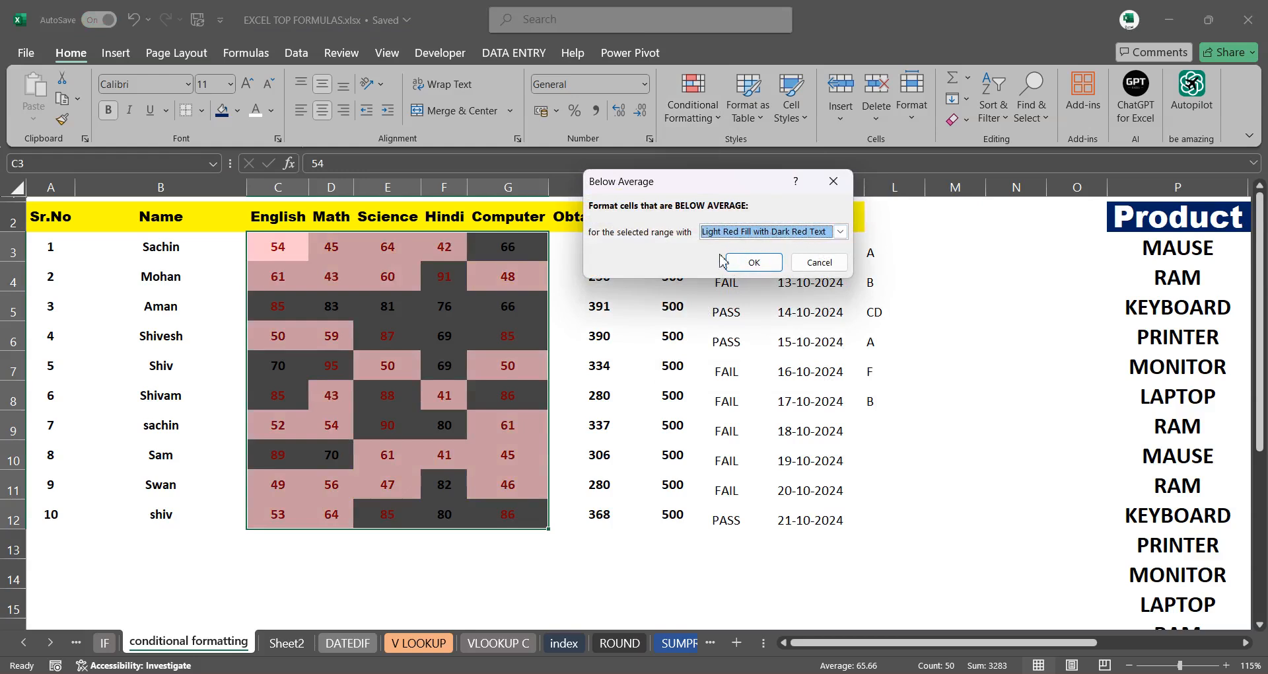
left_click(840, 231)
left_click(733, 314)
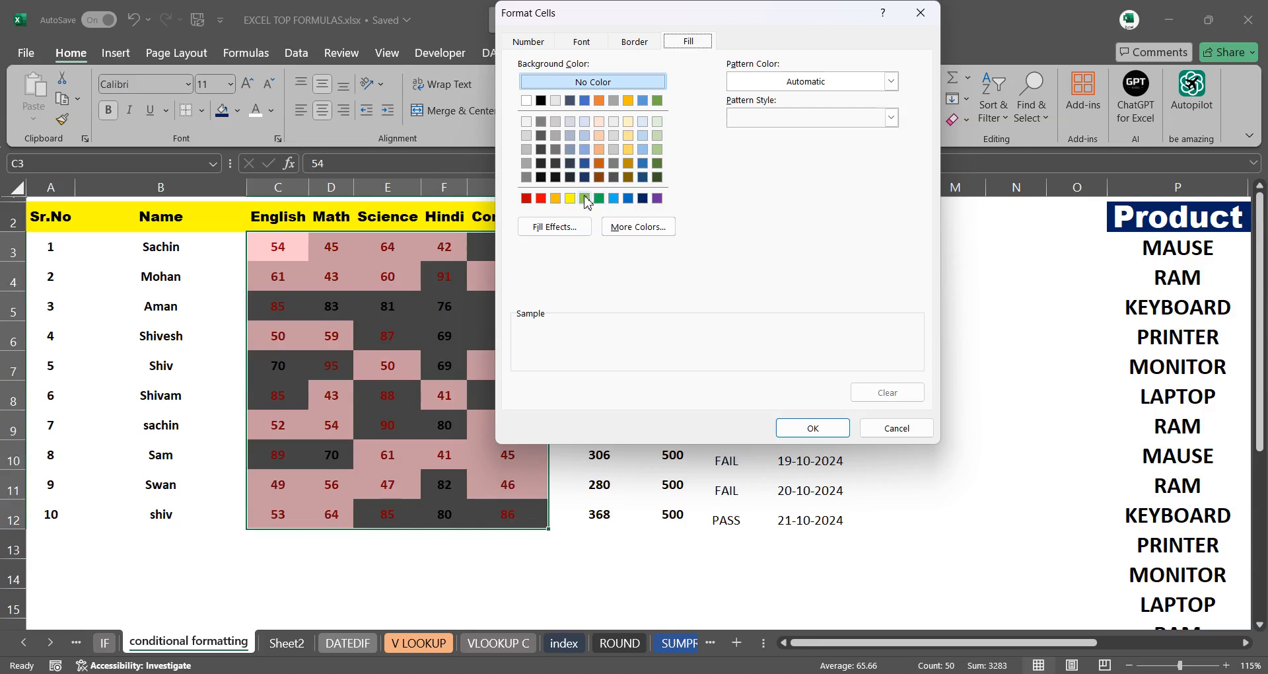
left_click(585, 198)
left_click(813, 427)
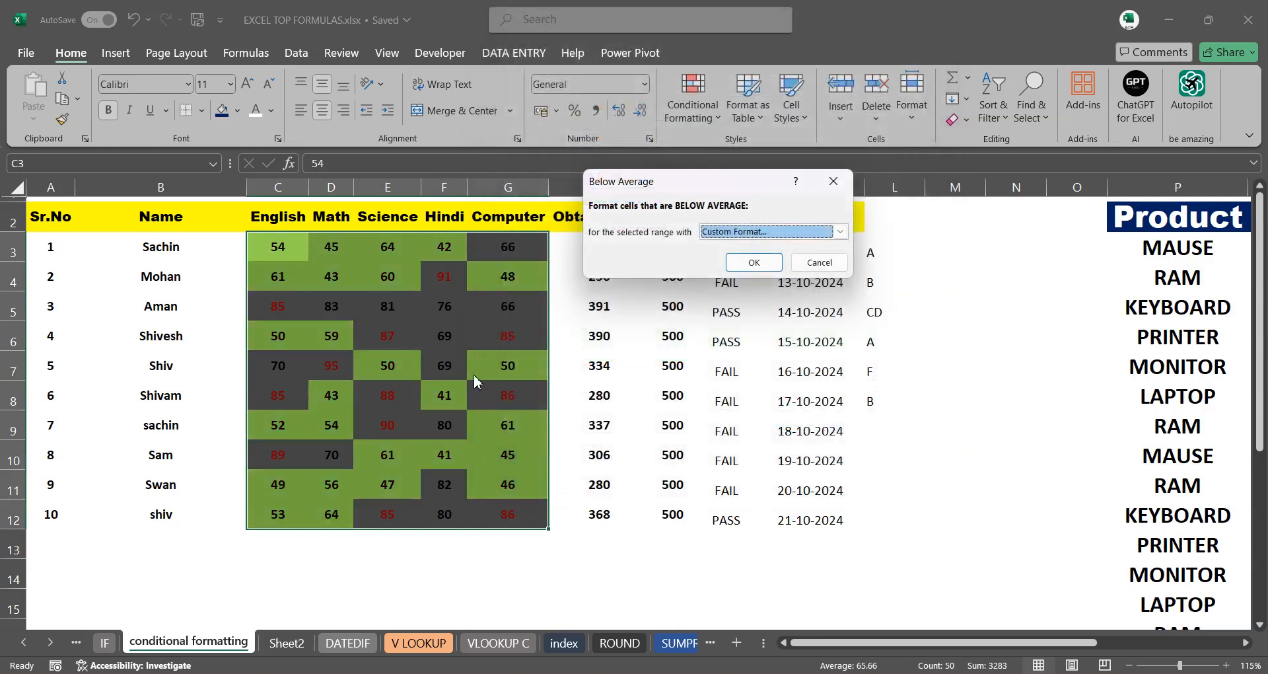
left_click(747, 262)
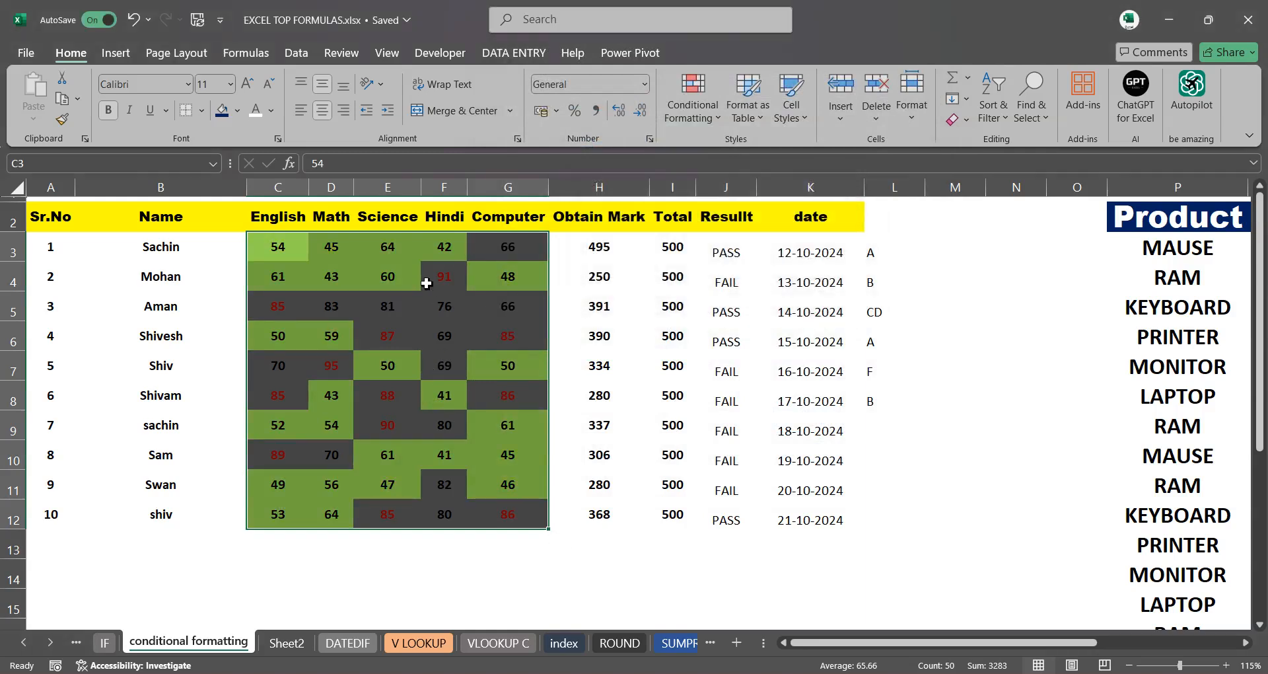
Clear the conditional formatting rules from the selected marks C3:G12
left_click(690, 115)
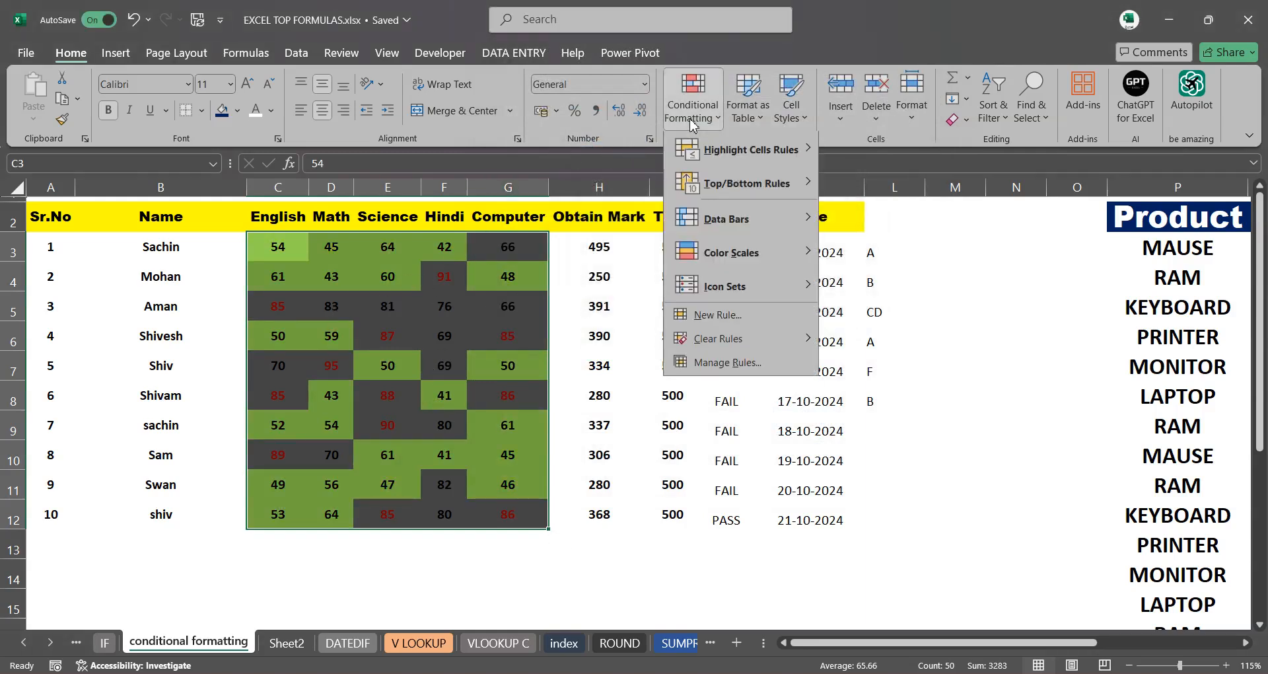
mouse_move(753, 343)
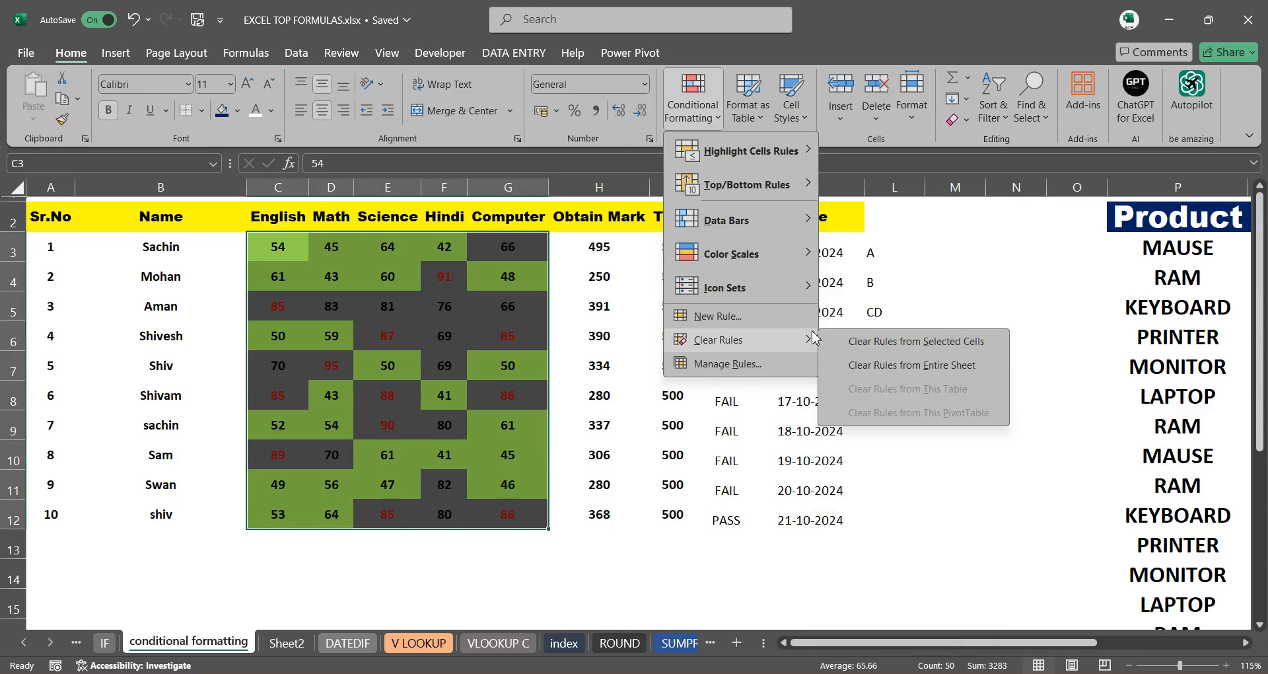
left_click(855, 343)
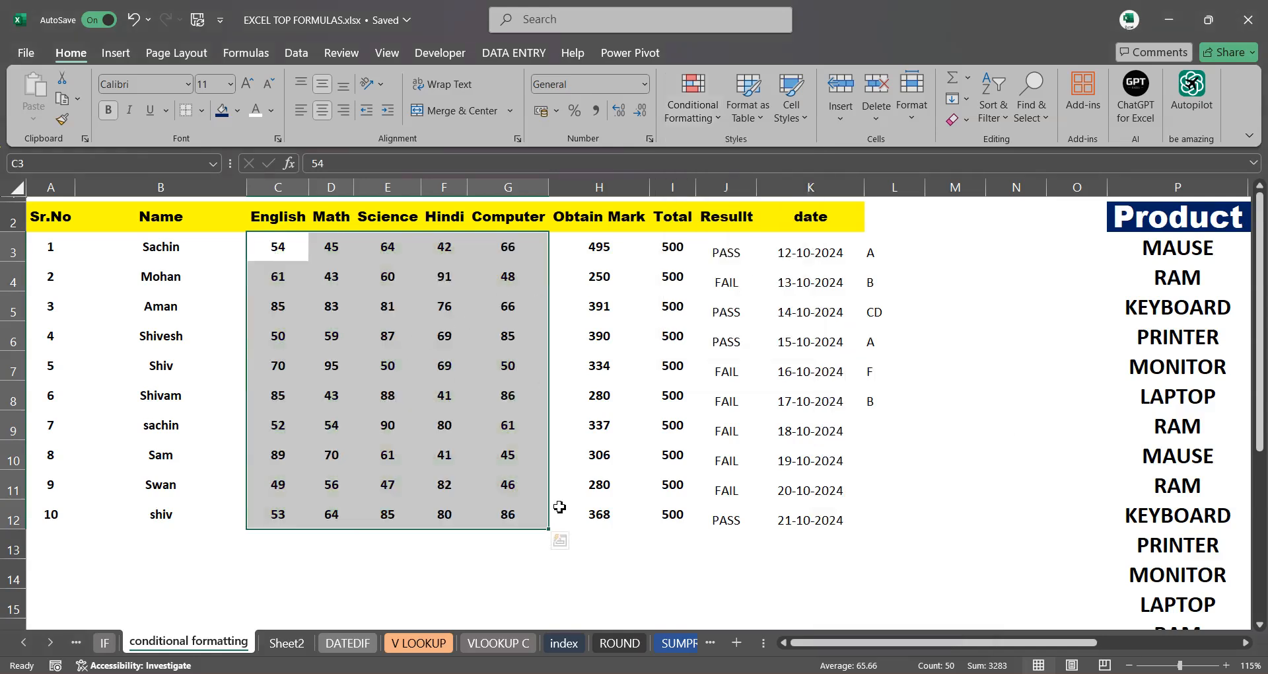
left_click(574, 465)
left_click_drag(266, 243, 528, 513)
left_click(671, 114)
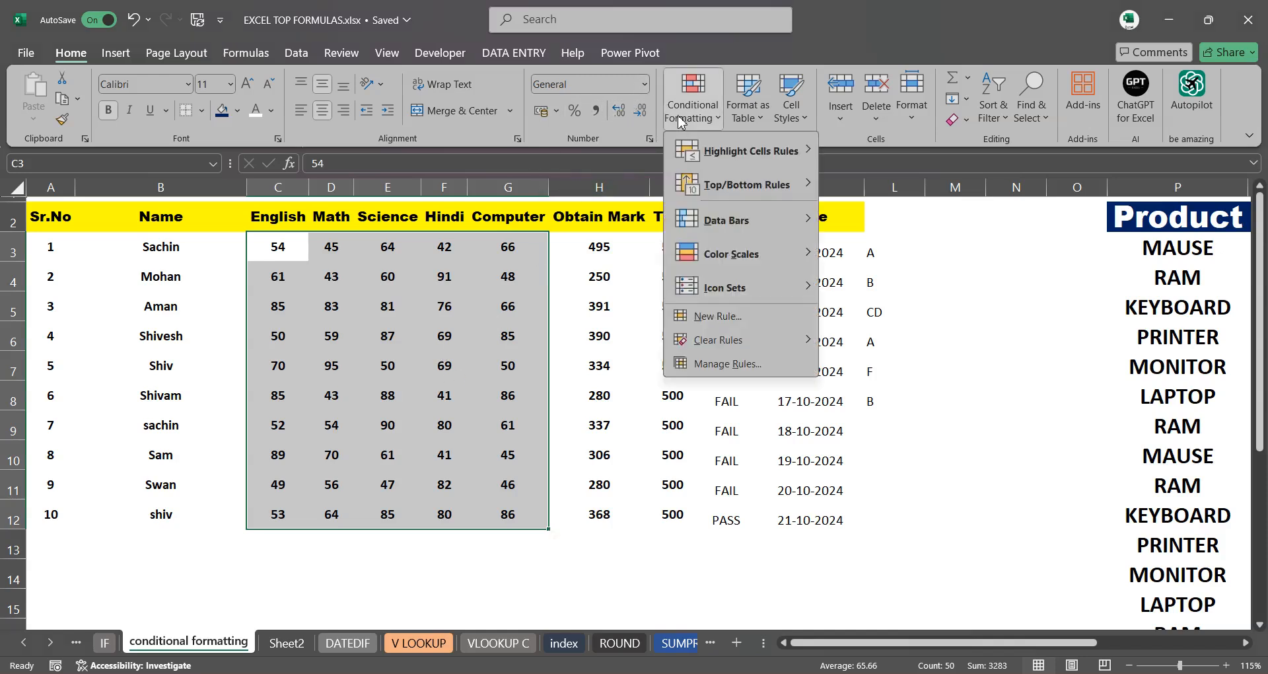
mouse_move(739, 235)
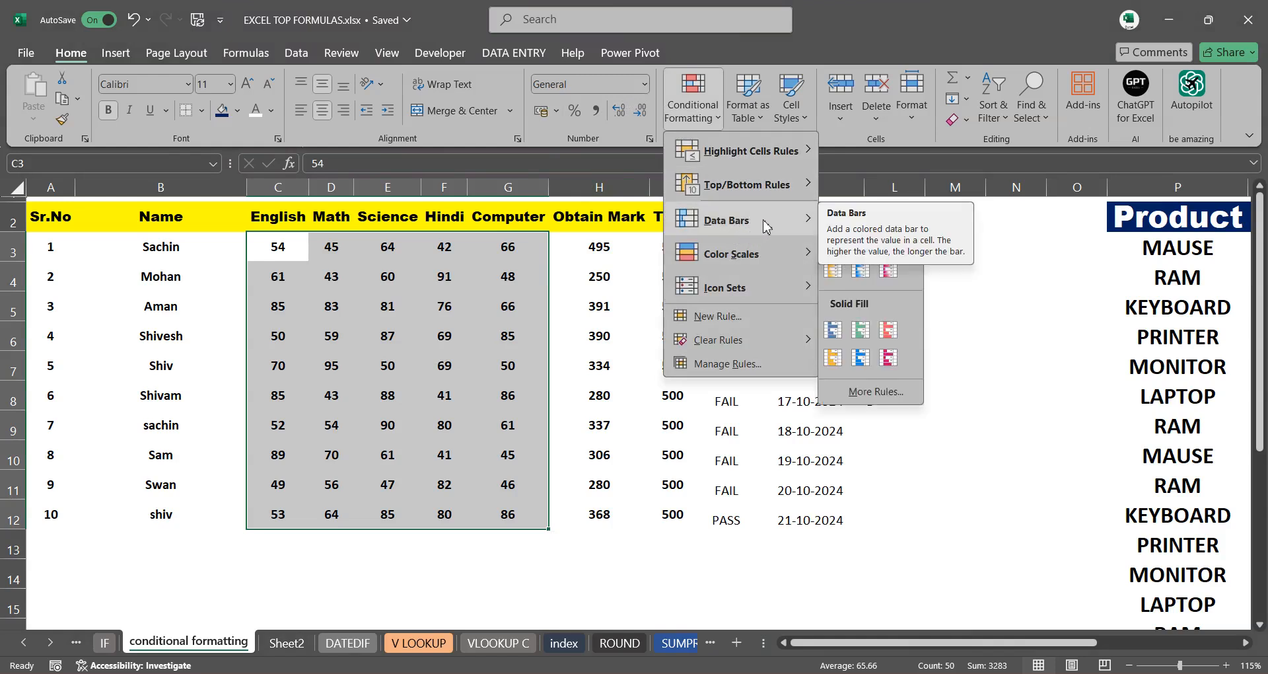
left_click(560, 540)
Widen columns C through I to one equal, larger width
left_click_drag(289, 245, 663, 518)
left_click(545, 308)
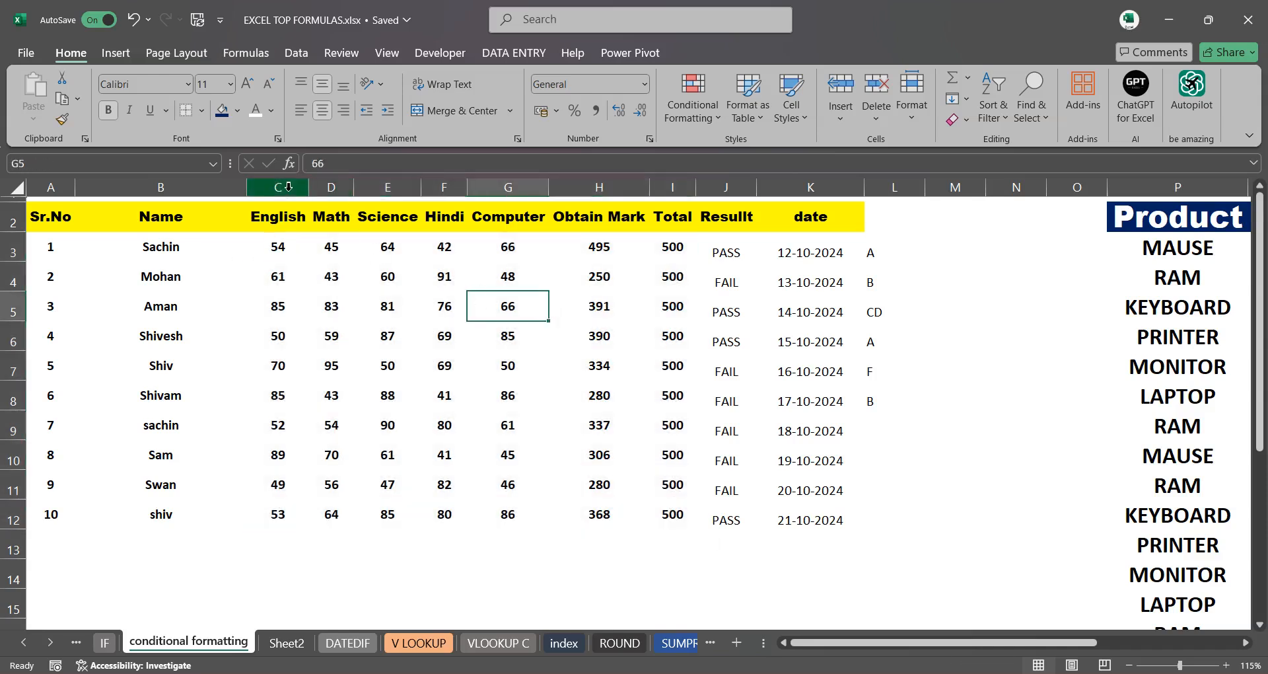
left_click_drag(289, 187, 786, 192)
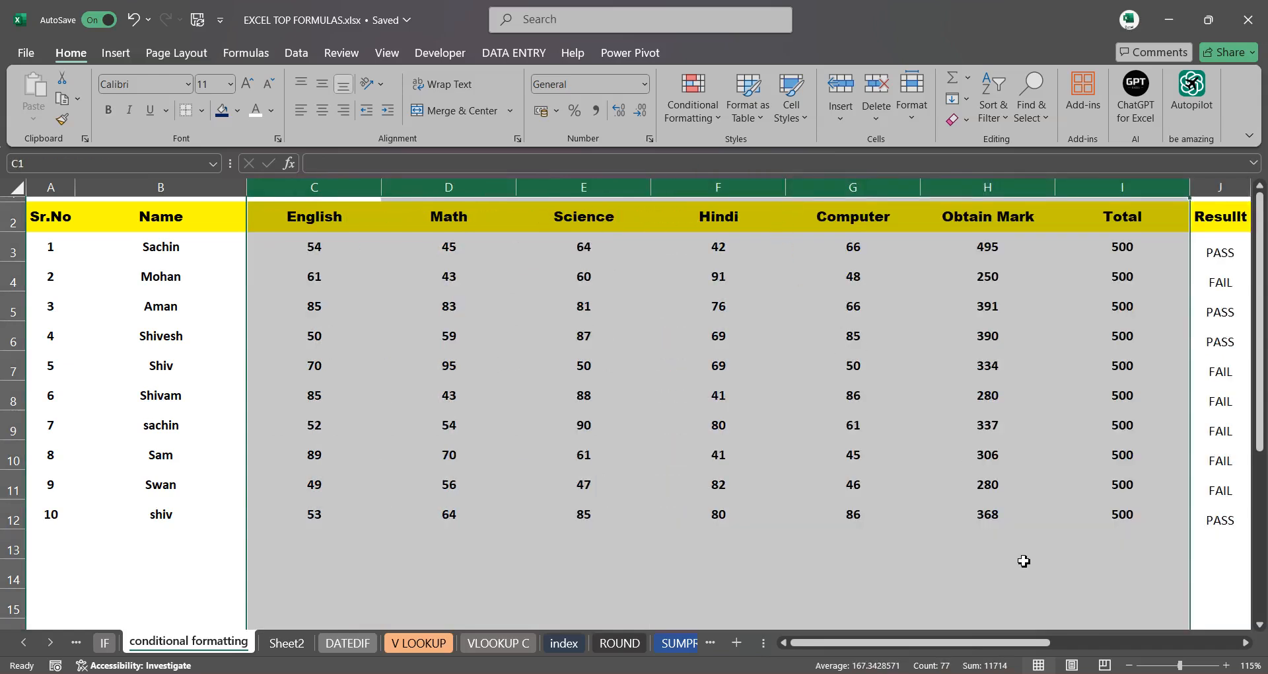
left_click(975, 583)
Try light blue gradient data bars on the marks and totals in C3:I12, and undo them
left_click_drag(299, 244, 1137, 524)
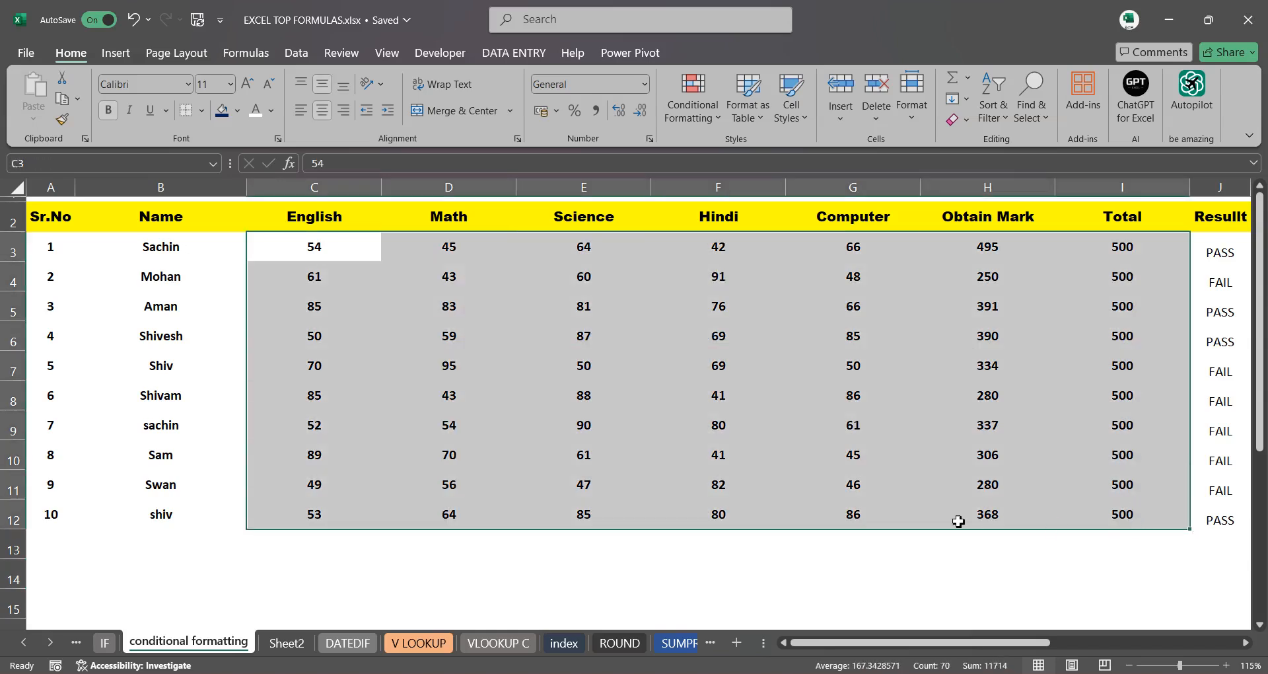
left_click(698, 120)
mouse_move(738, 236)
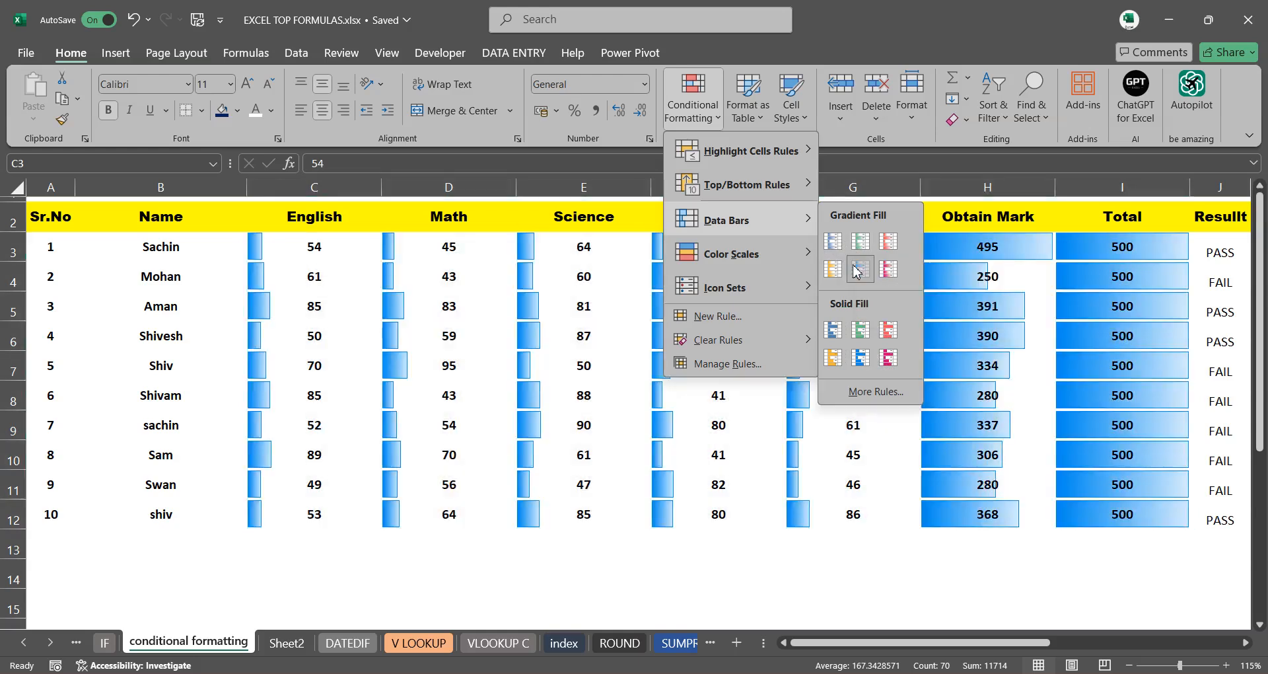
left_click(856, 270)
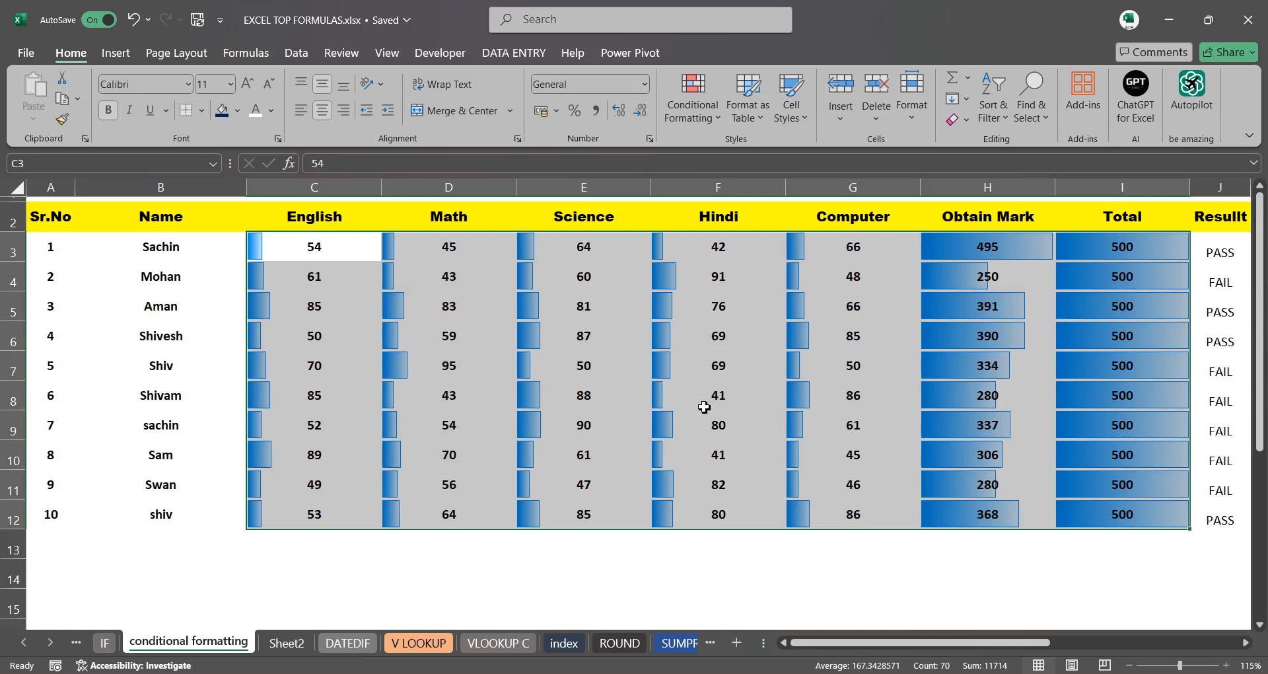
key("ctrl+z")
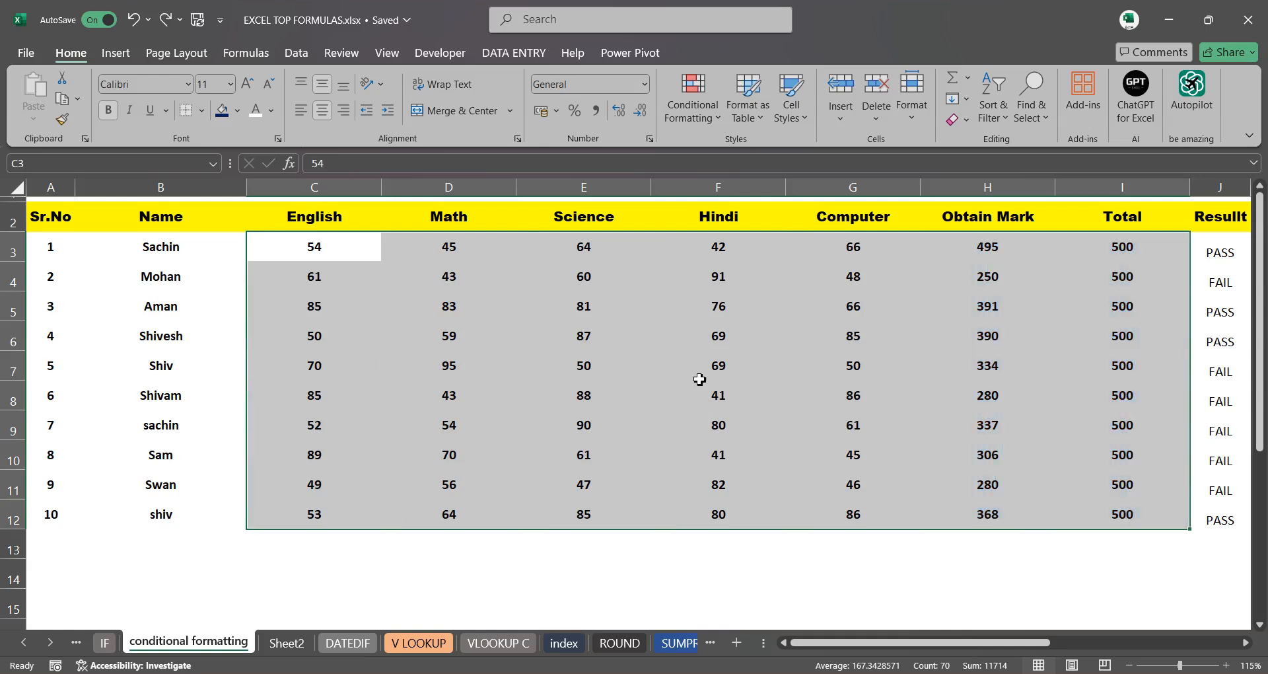
Apply the four-bar ratings icon set to the selected range C3:I12
left_click(699, 118)
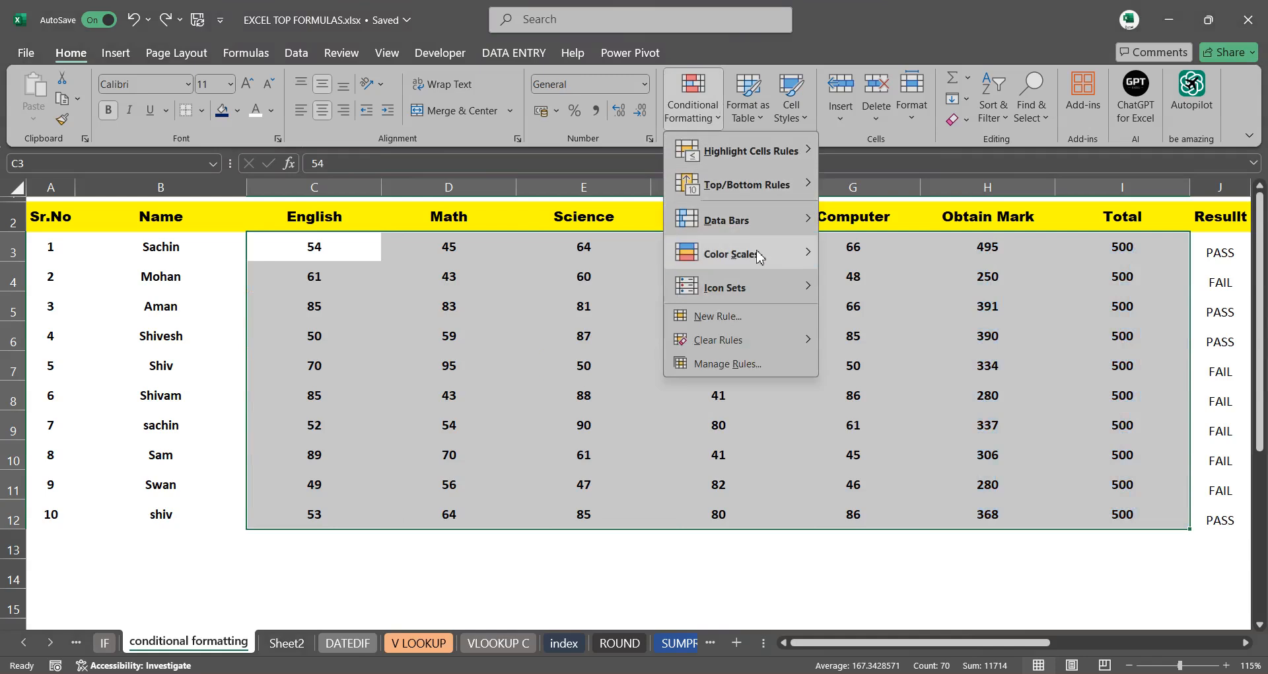
mouse_move(753, 252)
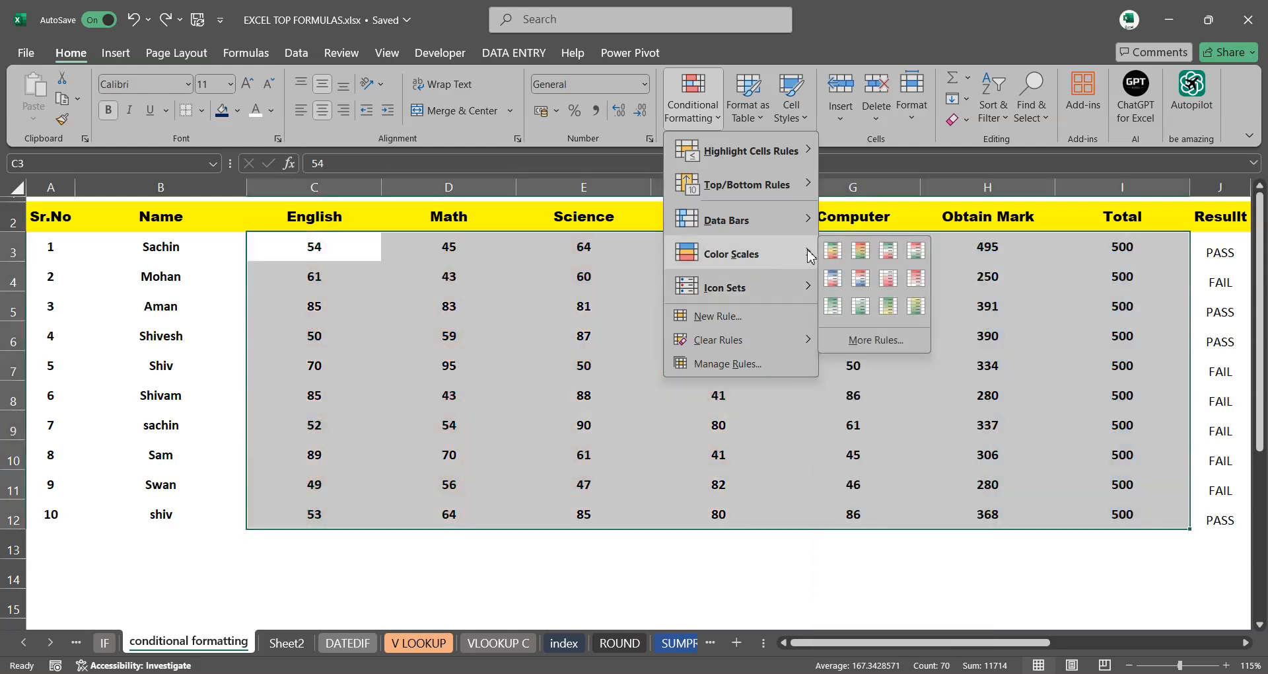
mouse_move(727, 294)
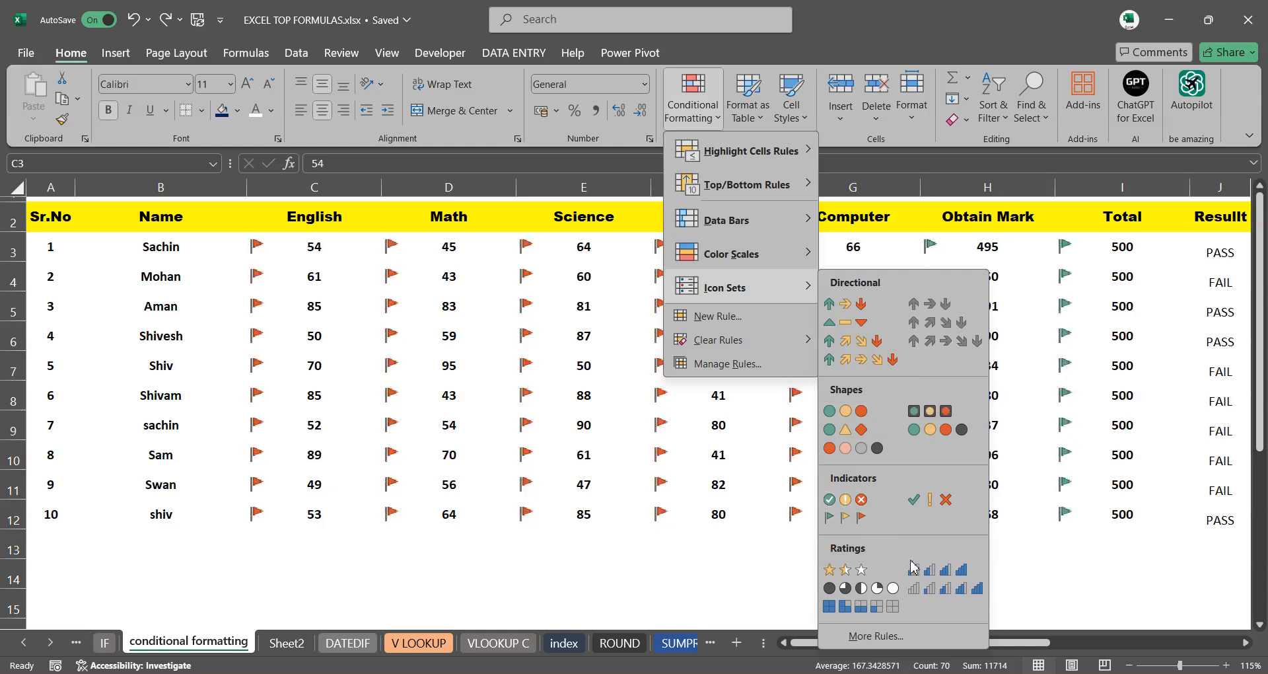
left_click(952, 576)
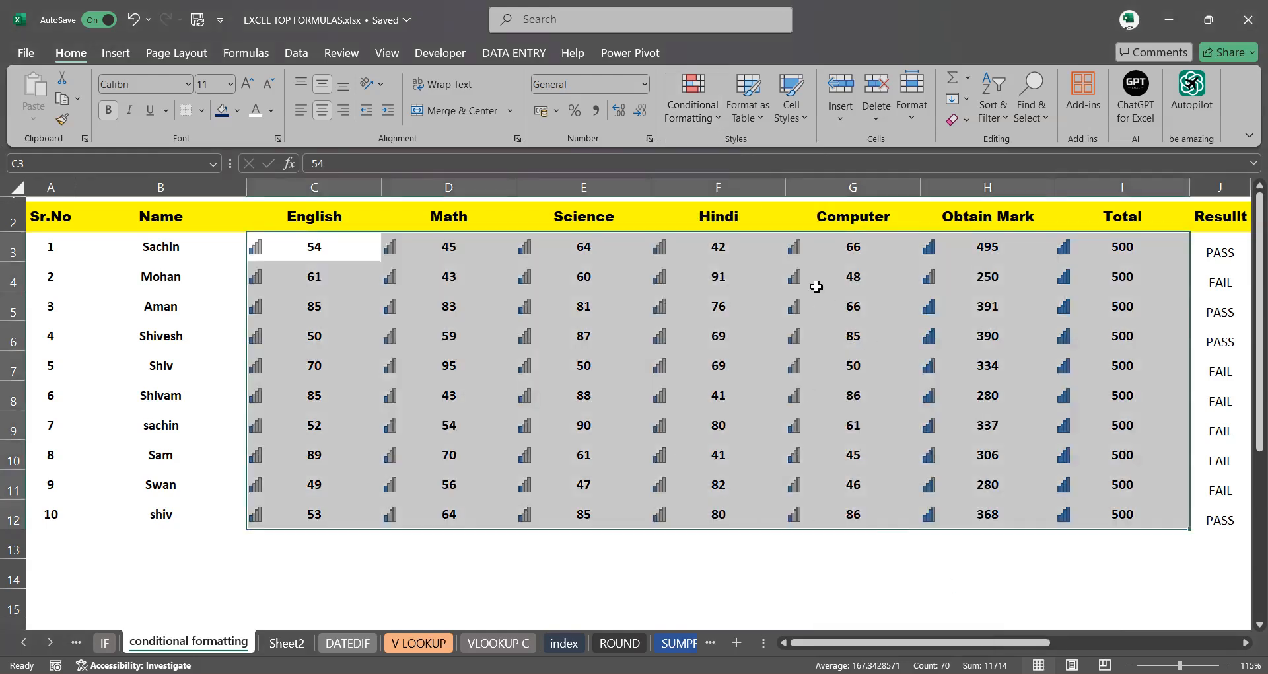
left_click(634, 442)
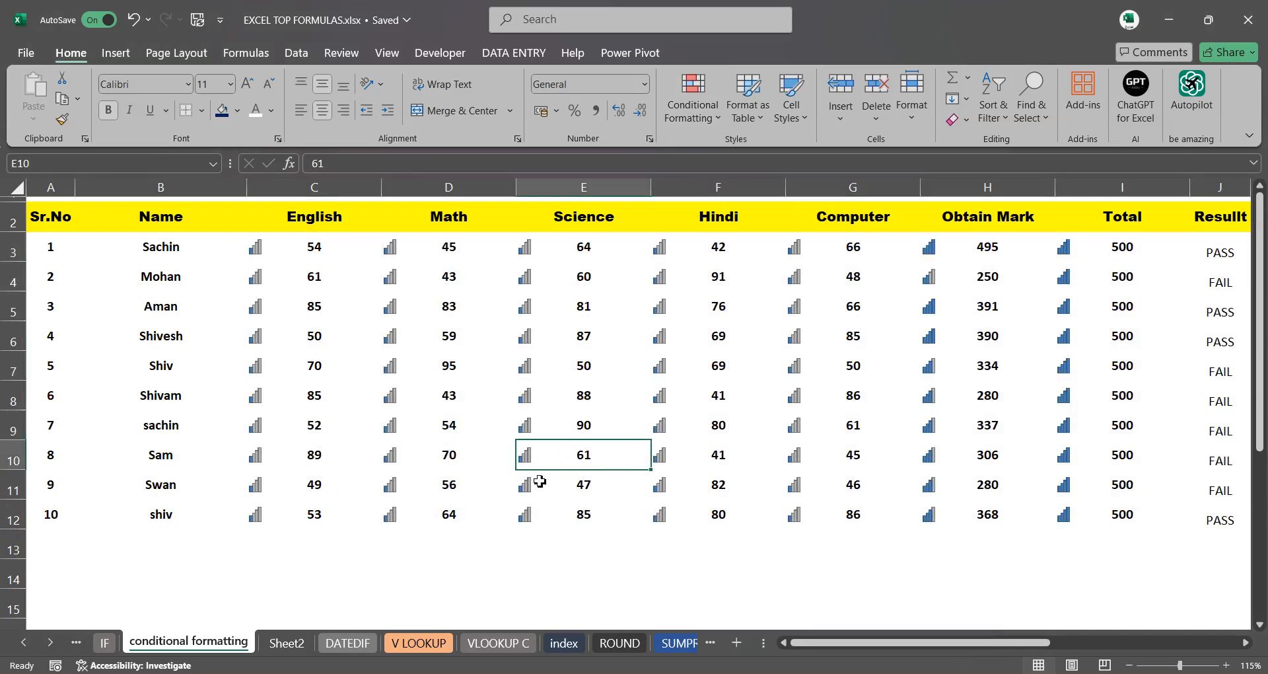
Change the Computer mark in cell G3 to 666
left_click(581, 370)
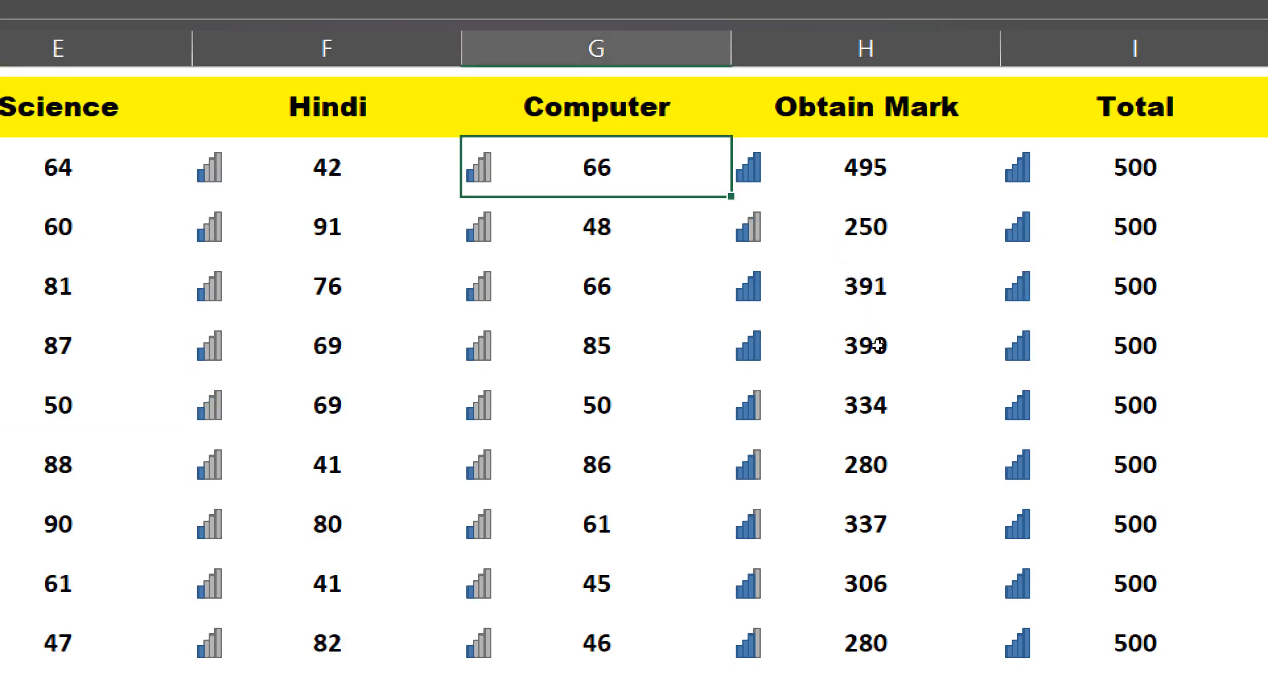
type("666")
key("Return")
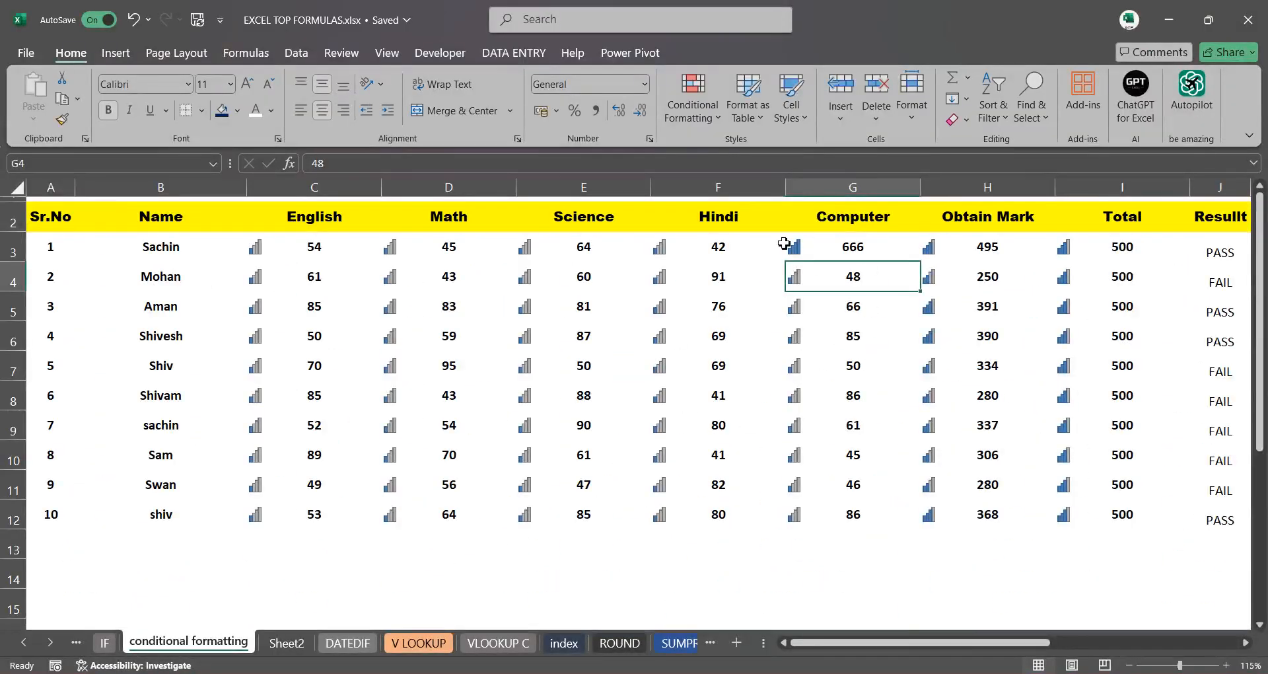
left_click(700, 115)
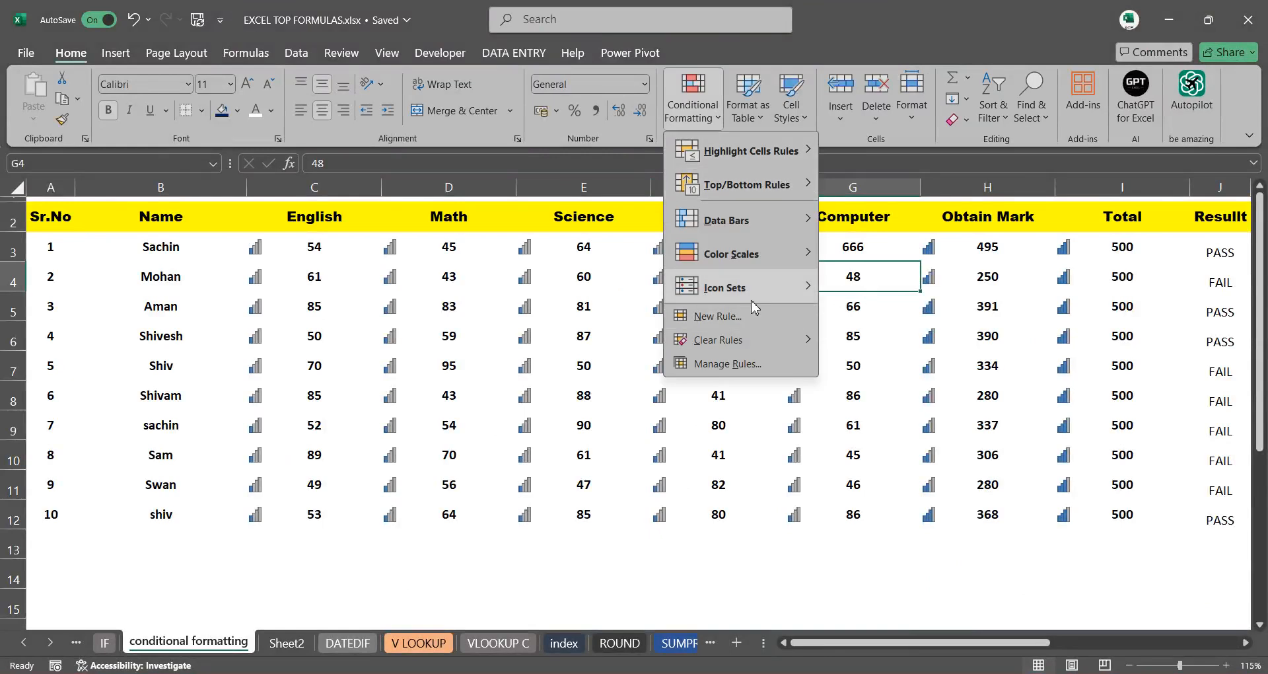
mouse_move(759, 284)
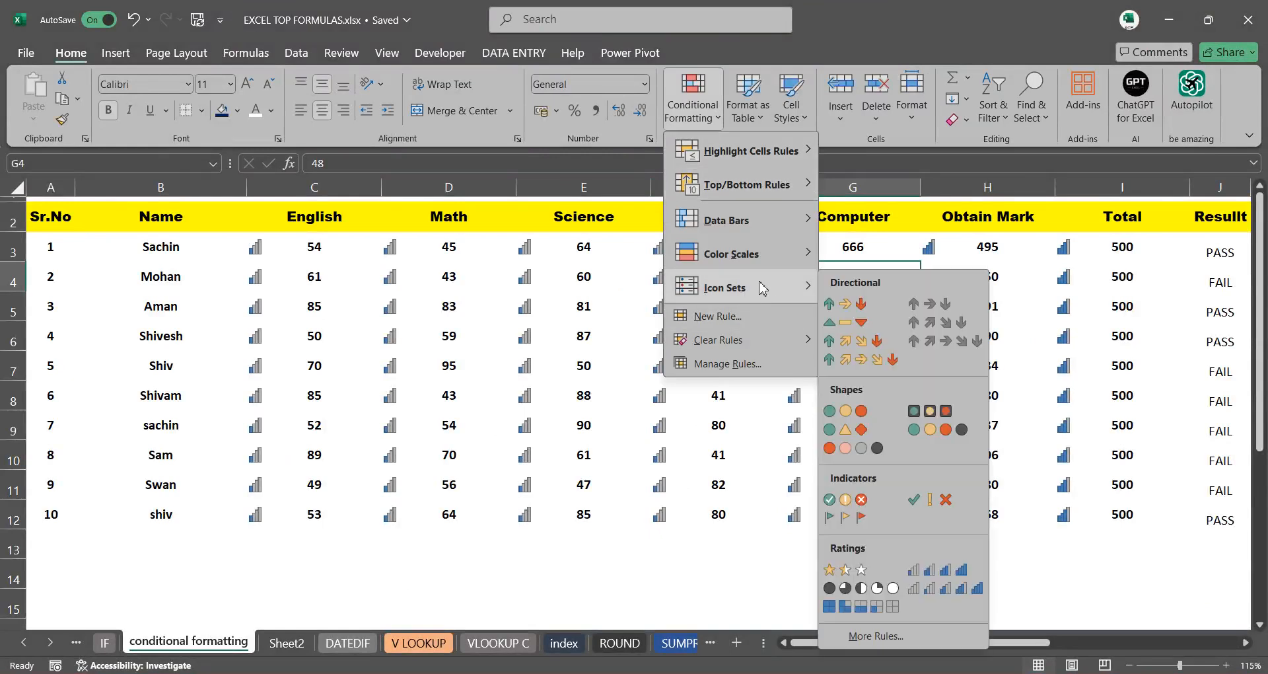
left_click(731, 541)
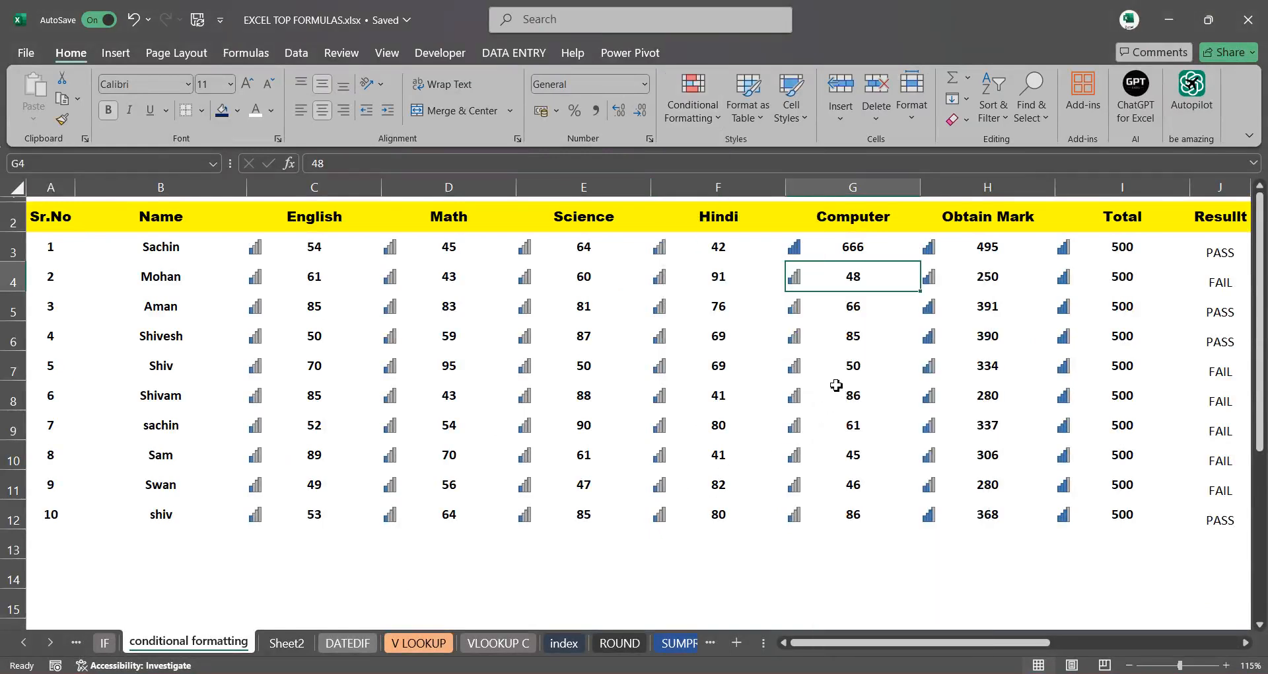
Review the rule types offered for a new formatting rule on C3:I12, without creating one
left_click_drag(253, 248, 1070, 524)
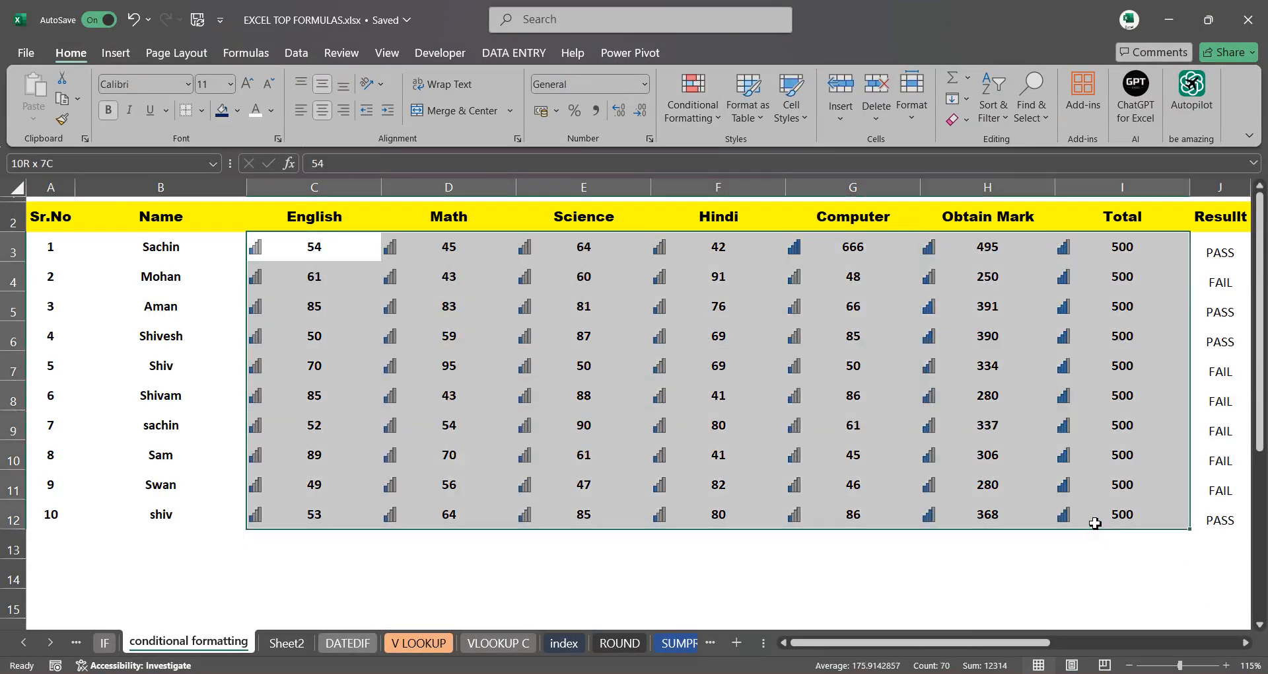
left_click(692, 109)
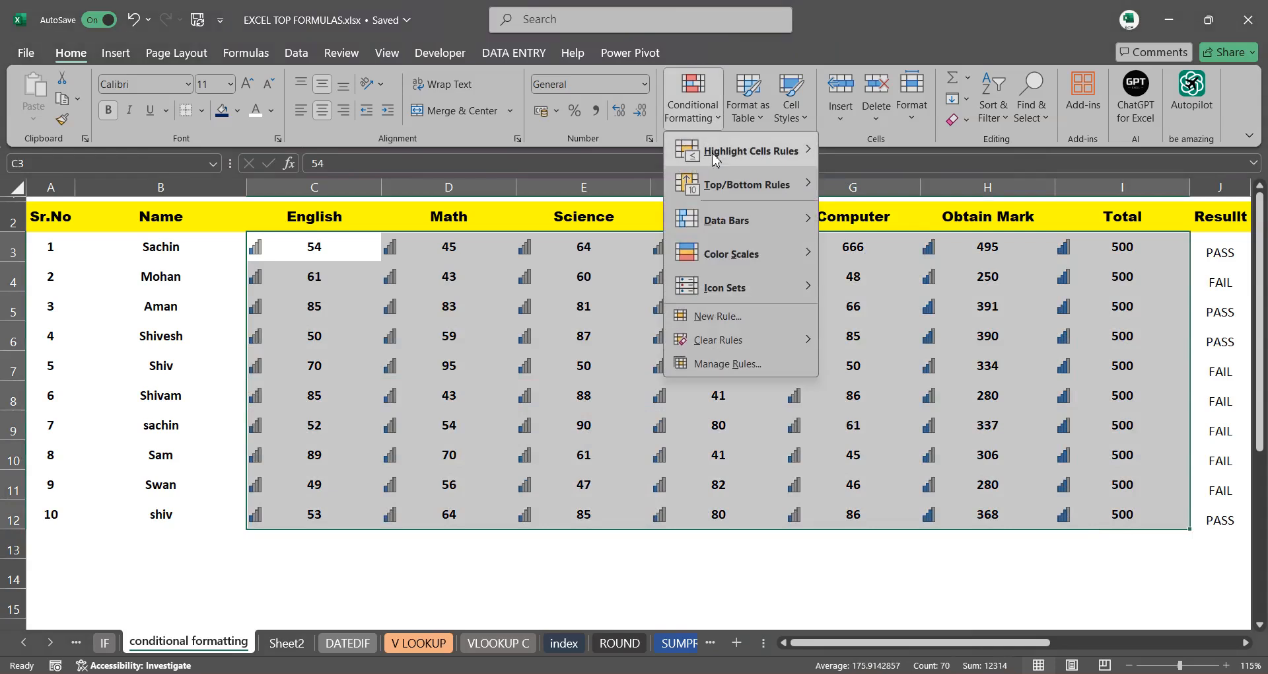
left_click(739, 323)
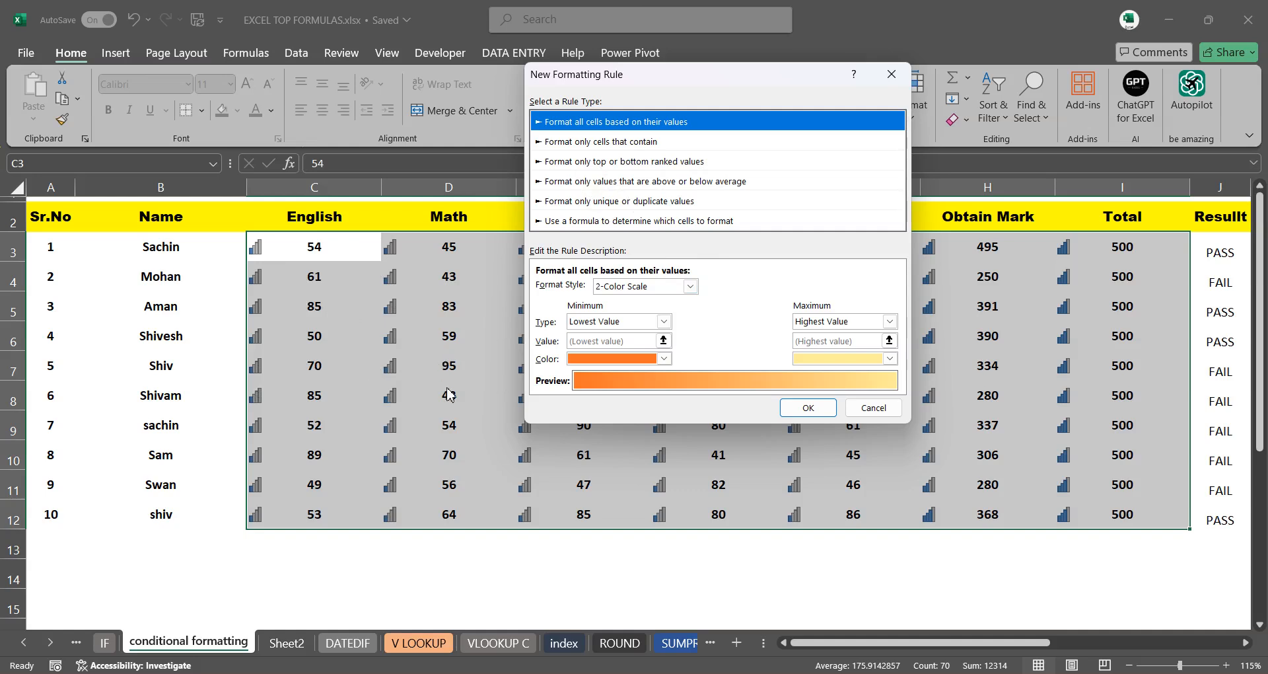
left_click(867, 410)
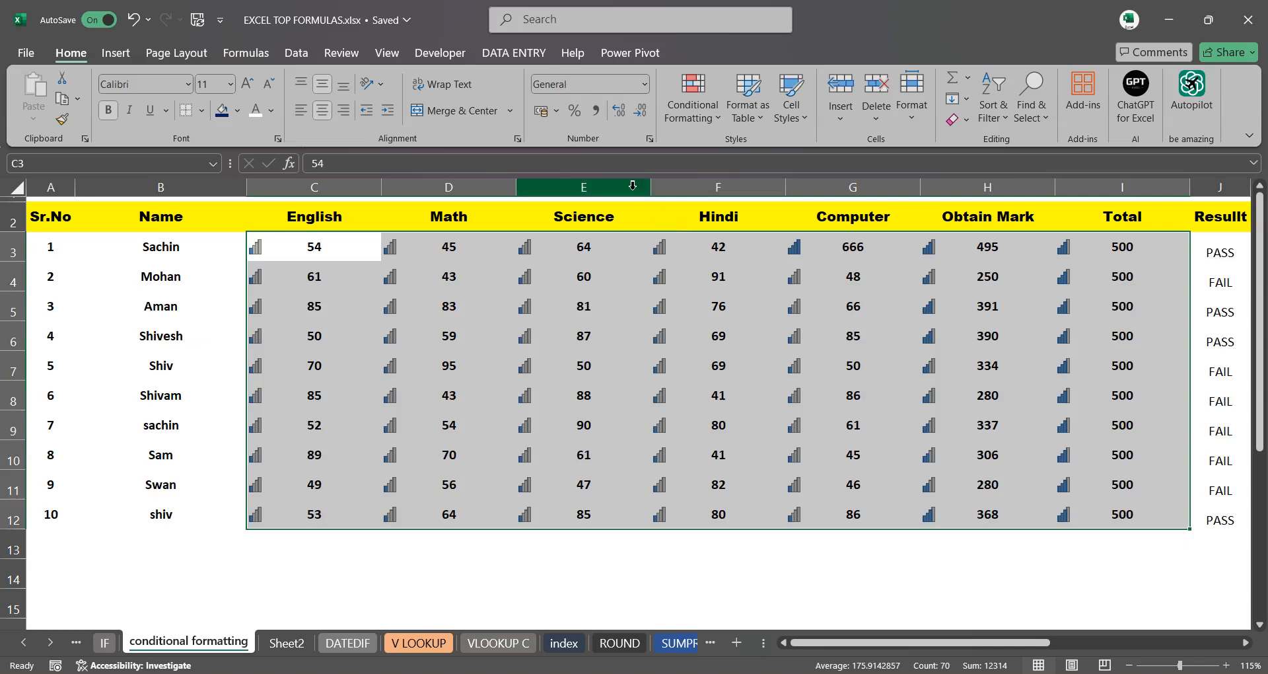
Review the options for clearing rules and inspect the selection's rules in the Conditional Formatting Rules Manager
left_click(692, 104)
mouse_move(723, 350)
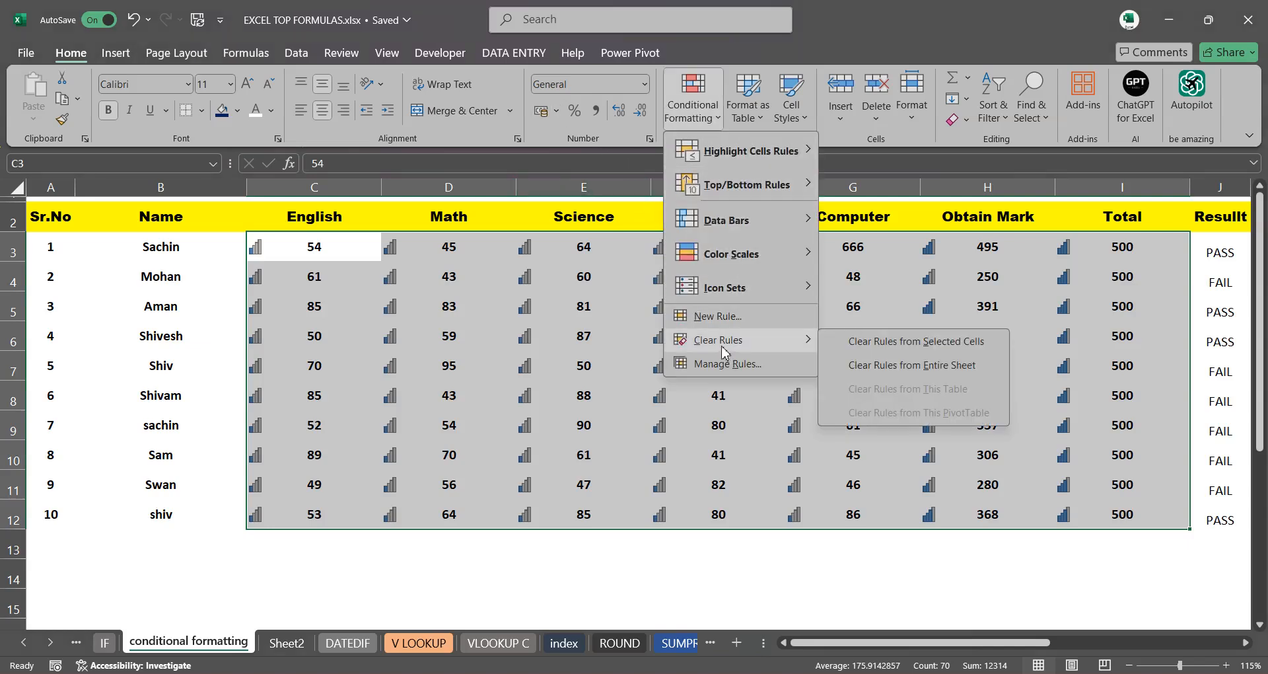
mouse_move(801, 338)
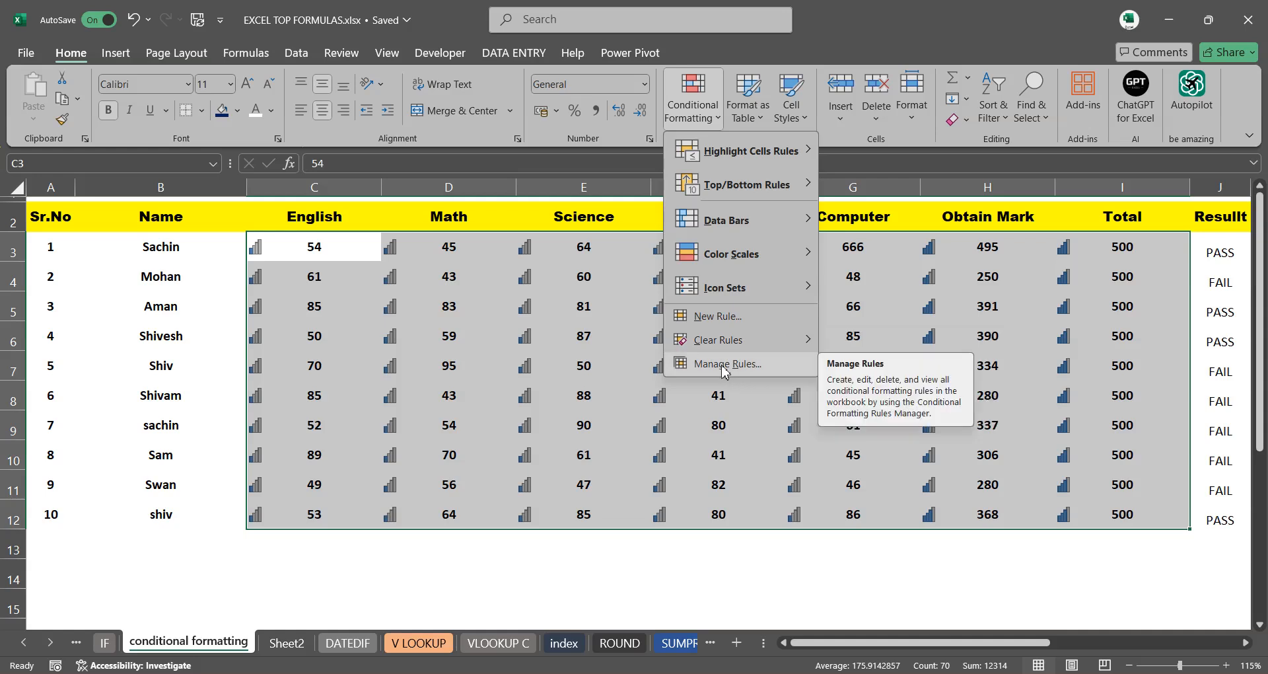
left_click(742, 364)
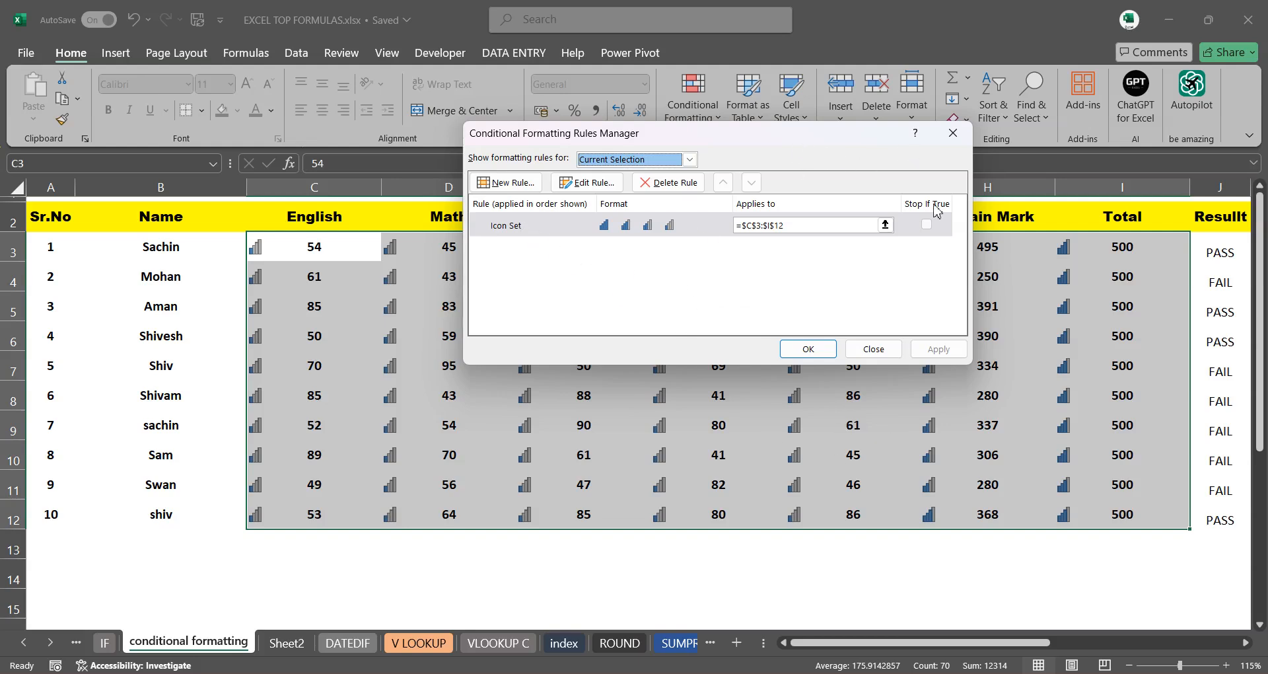
left_click(806, 348)
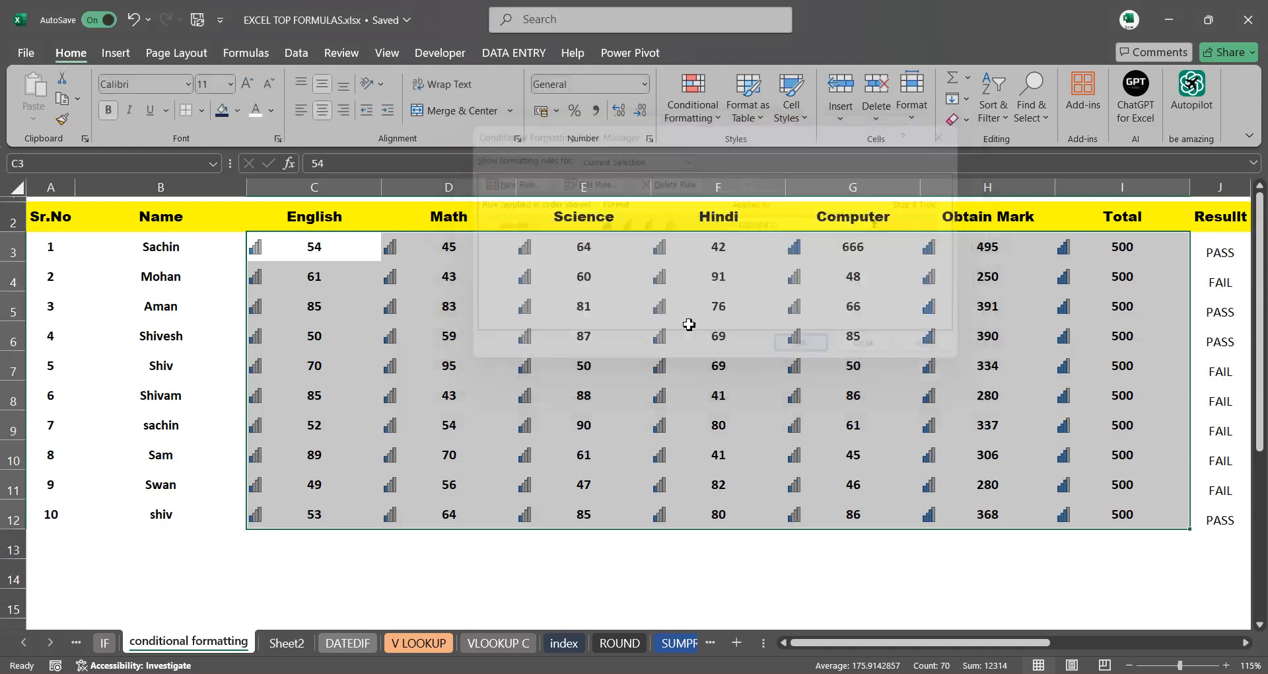
Apply light blue gradient-fill data bars to the selected marks range C3:I12
left_click(693, 99)
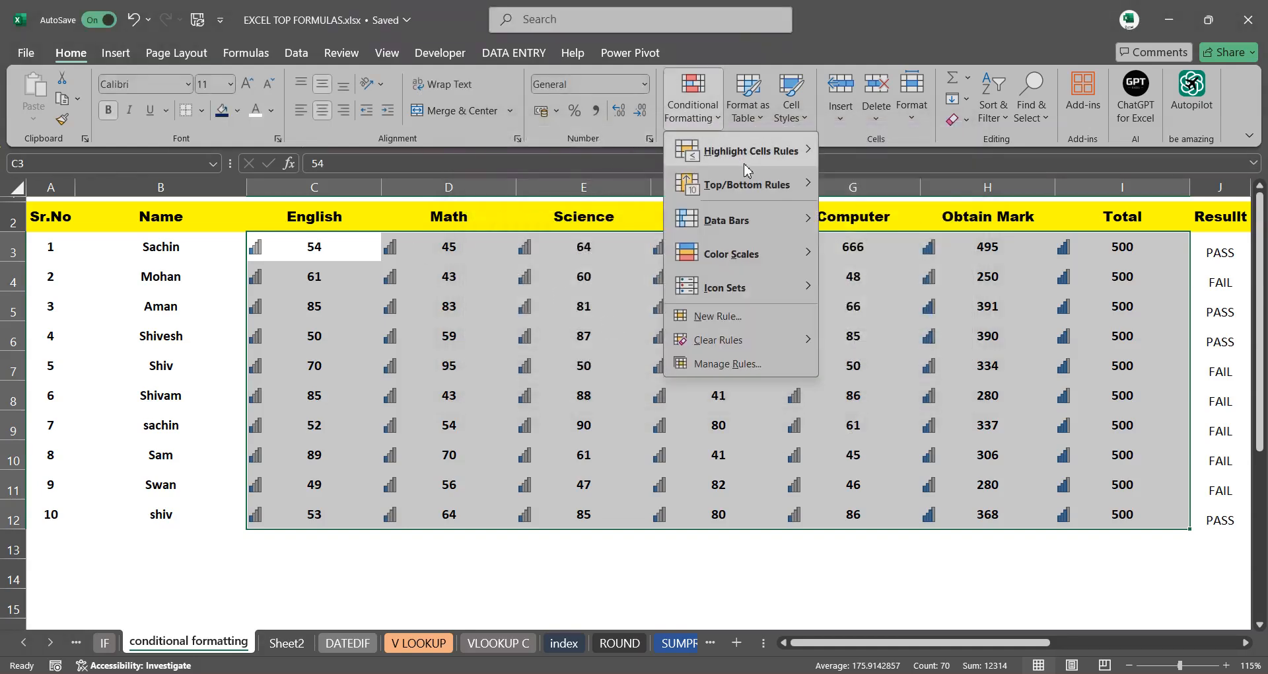
mouse_move(760, 151)
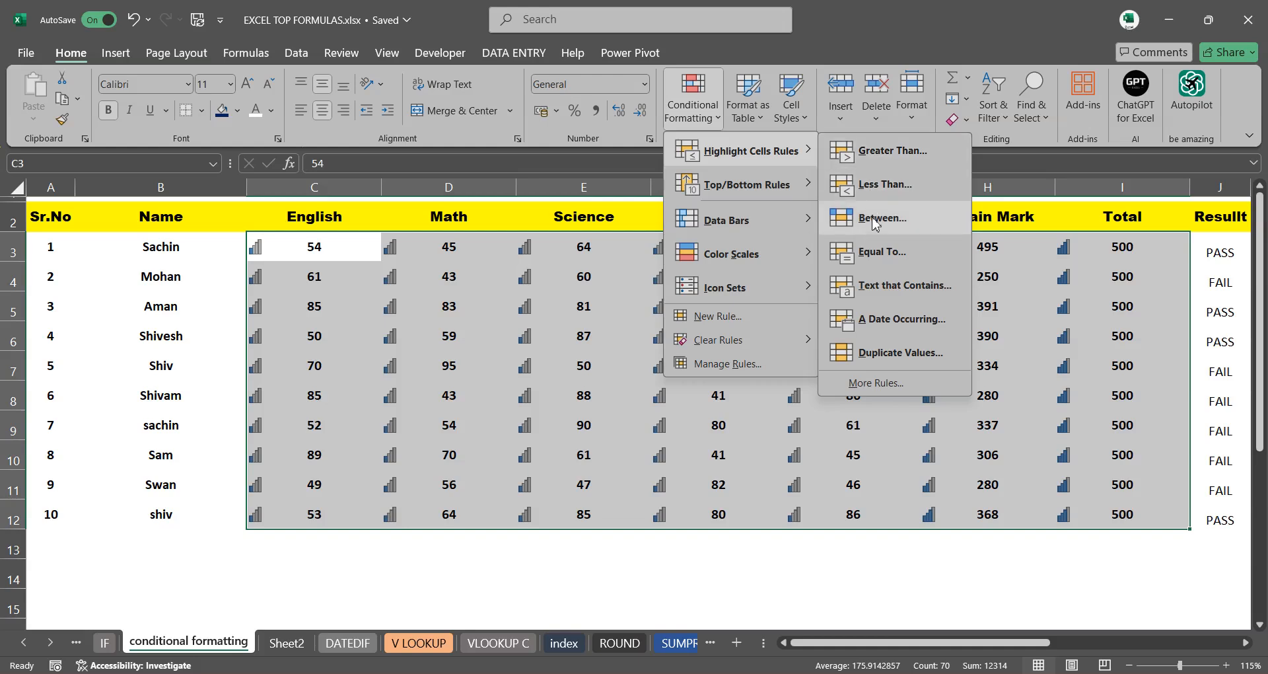
left_click(702, 120)
left_click(704, 120)
mouse_move(814, 252)
mouse_move(760, 220)
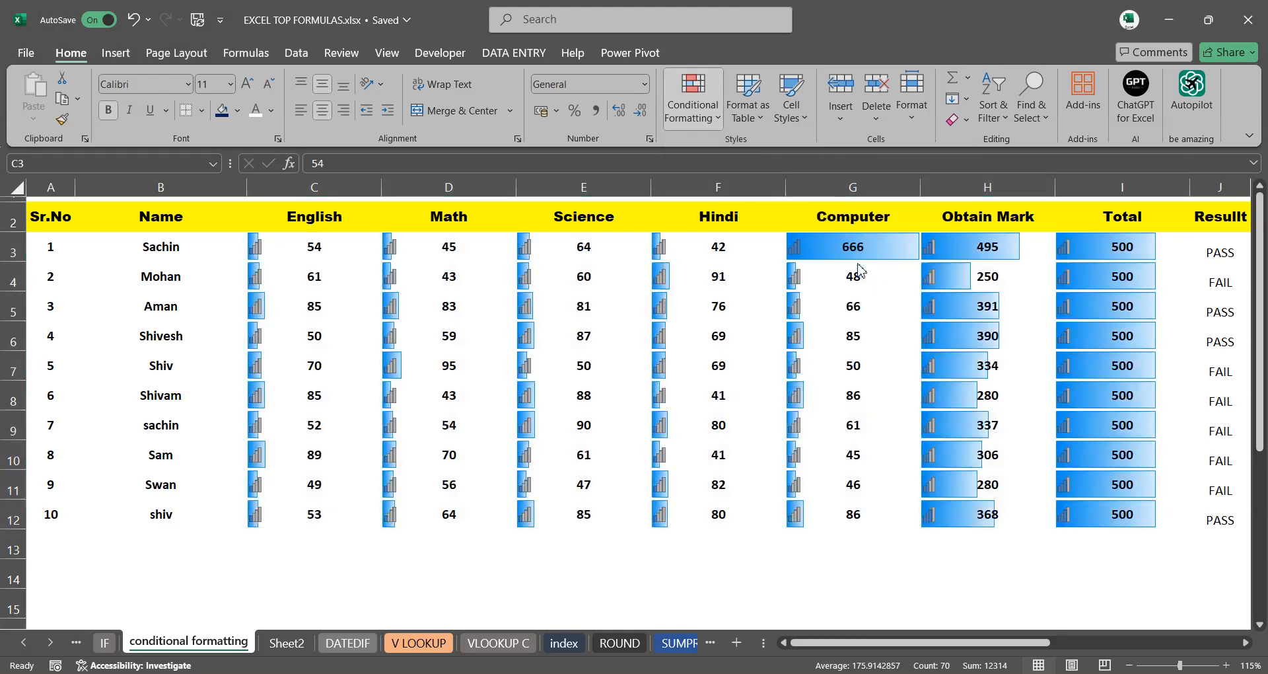
left_click(859, 268)
left_click(887, 455)
left_click(713, 120)
left_click(533, 332)
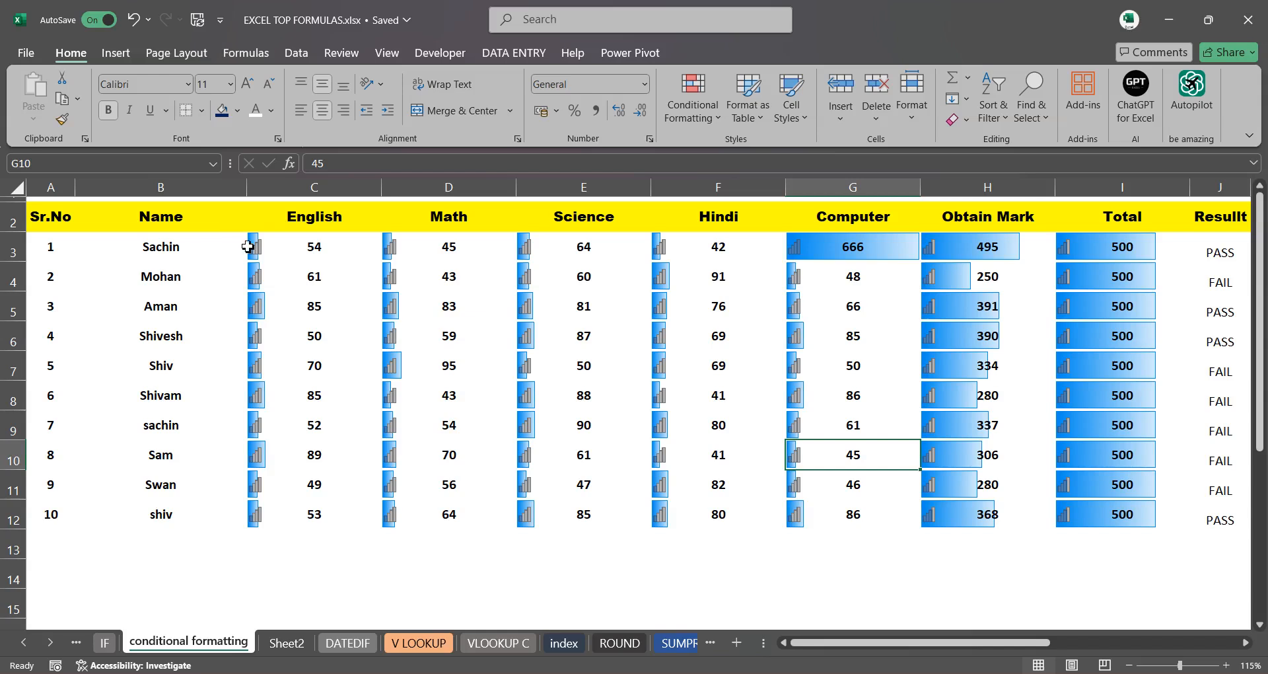
Apply the blue-white-red color scale to the subject marks in C3:G12
left_click_drag(251, 247, 462, 309)
left_click_drag(625, 358, 865, 513)
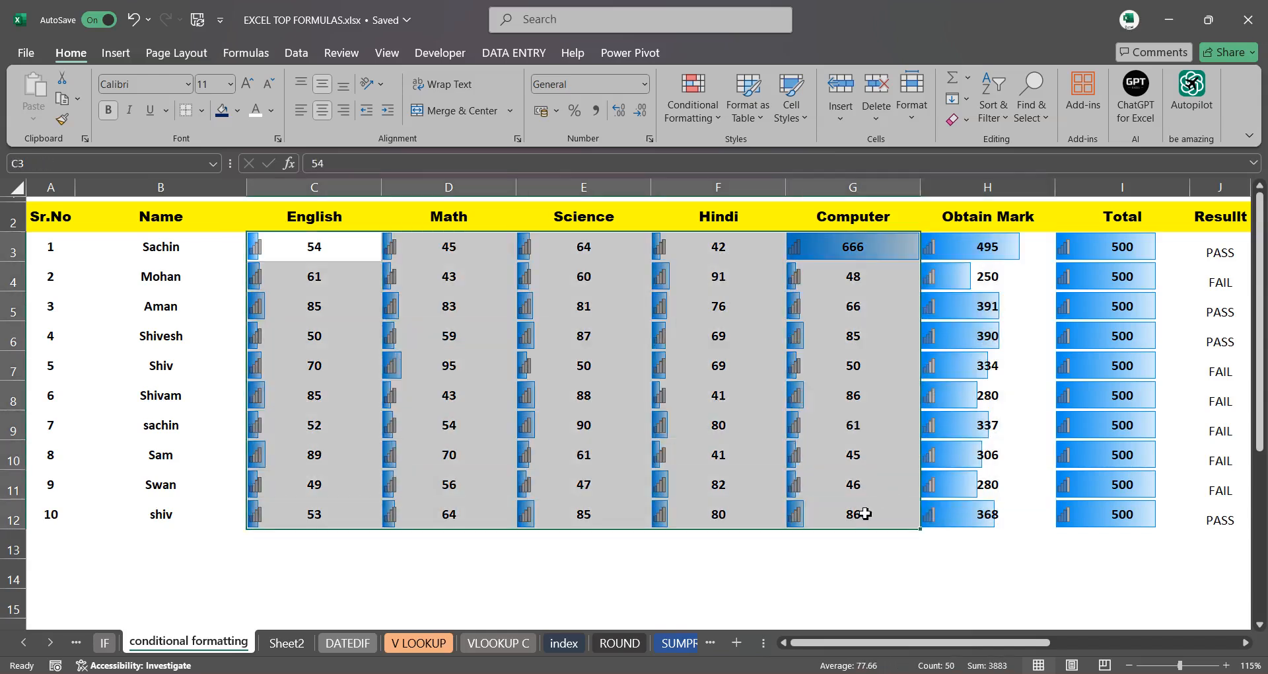
left_click(692, 123)
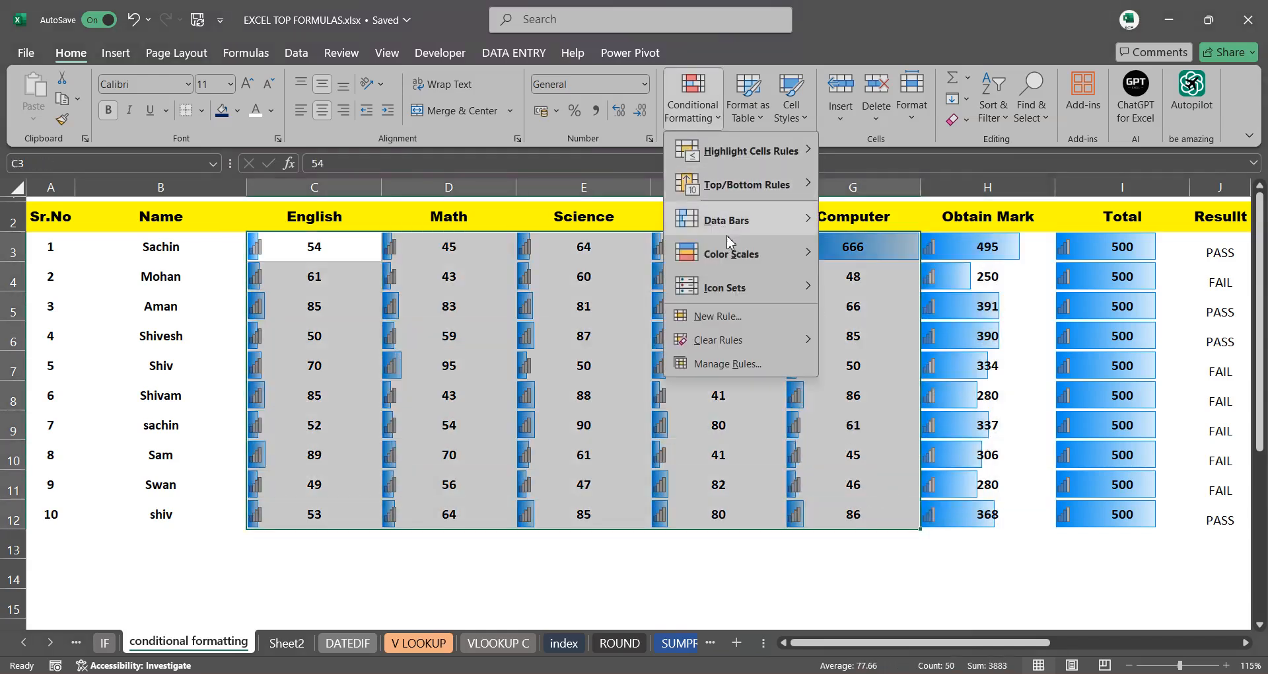
mouse_move(728, 252)
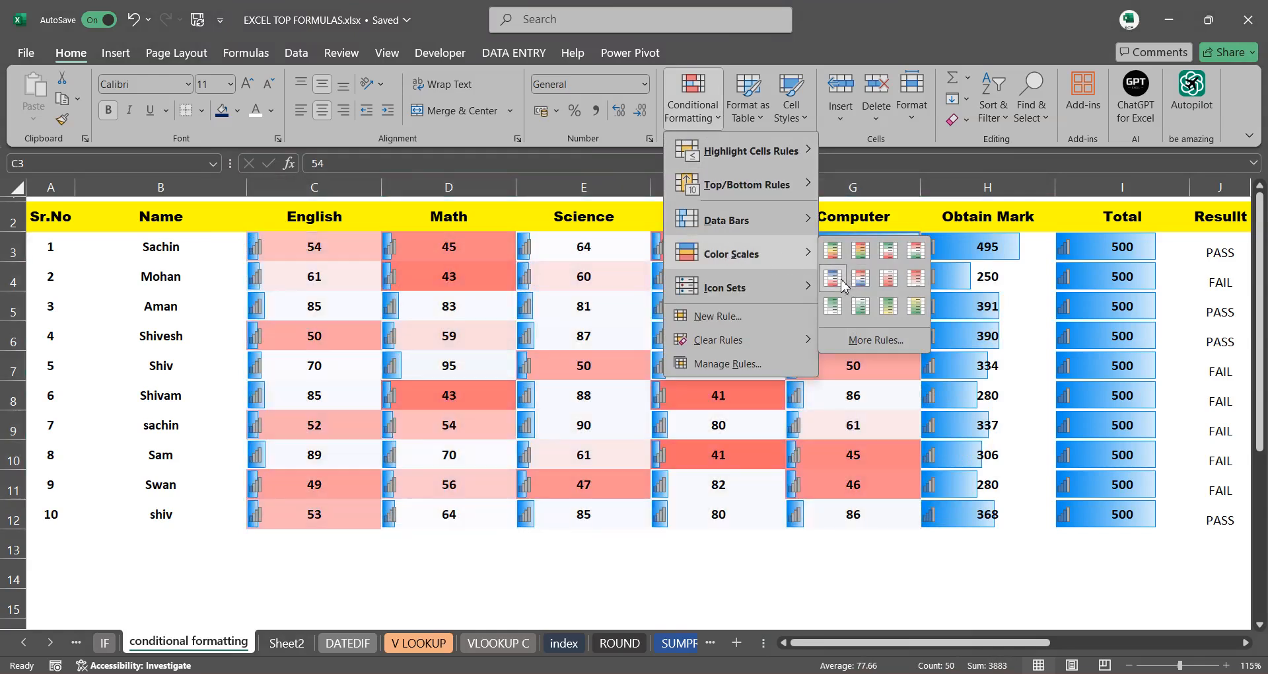
left_click(841, 285)
left_click(764, 390)
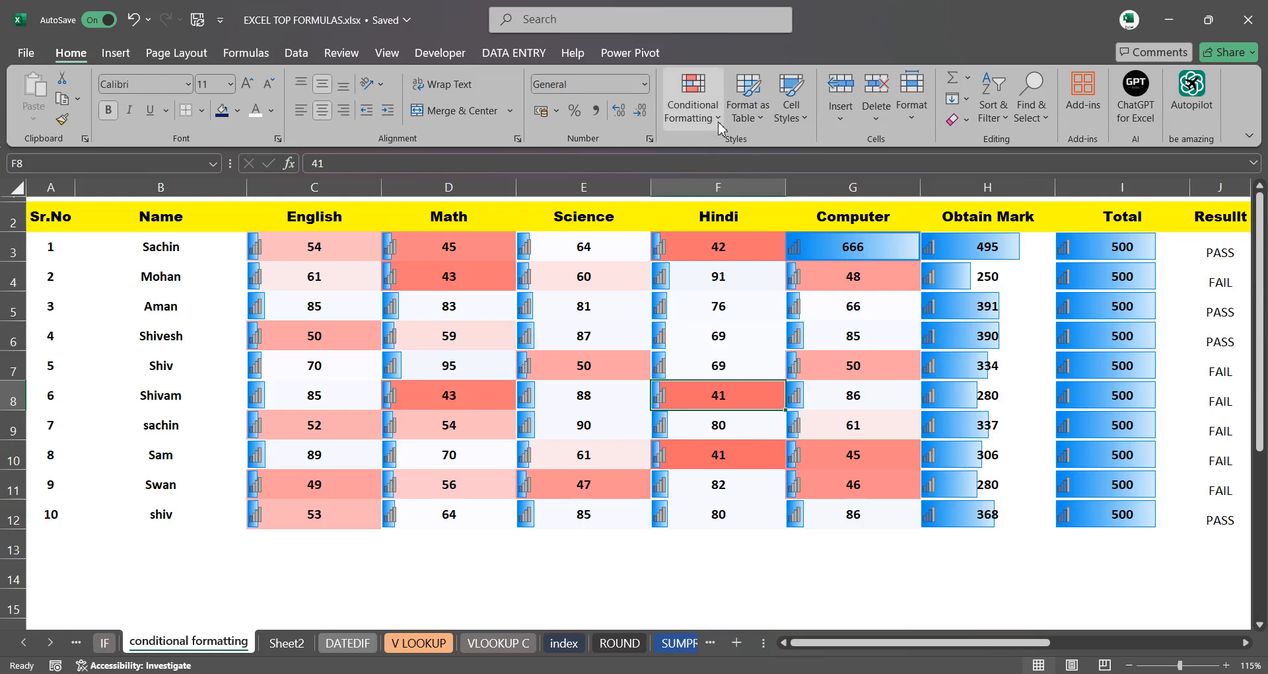
Inspect the formatting rules for cell F8 and the edit settings of its graded color scale rule, without changing them
left_click(693, 106)
left_click(727, 363)
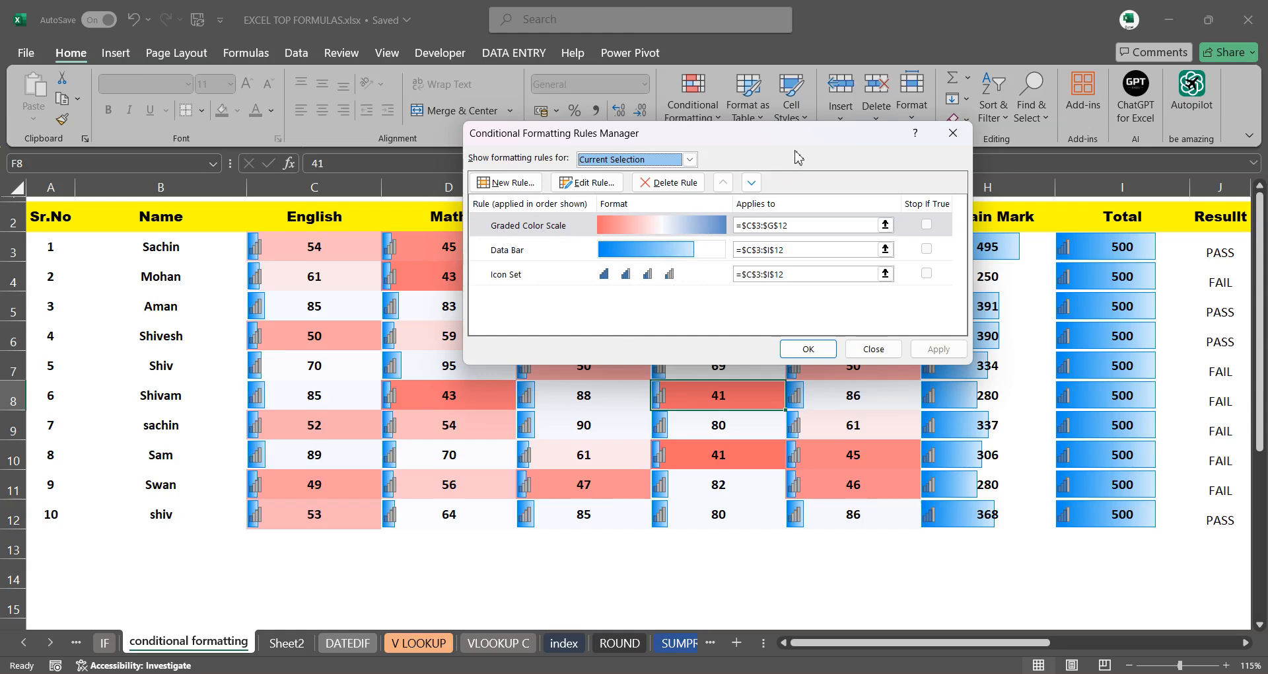
left_click_drag(770, 138, 696, 129)
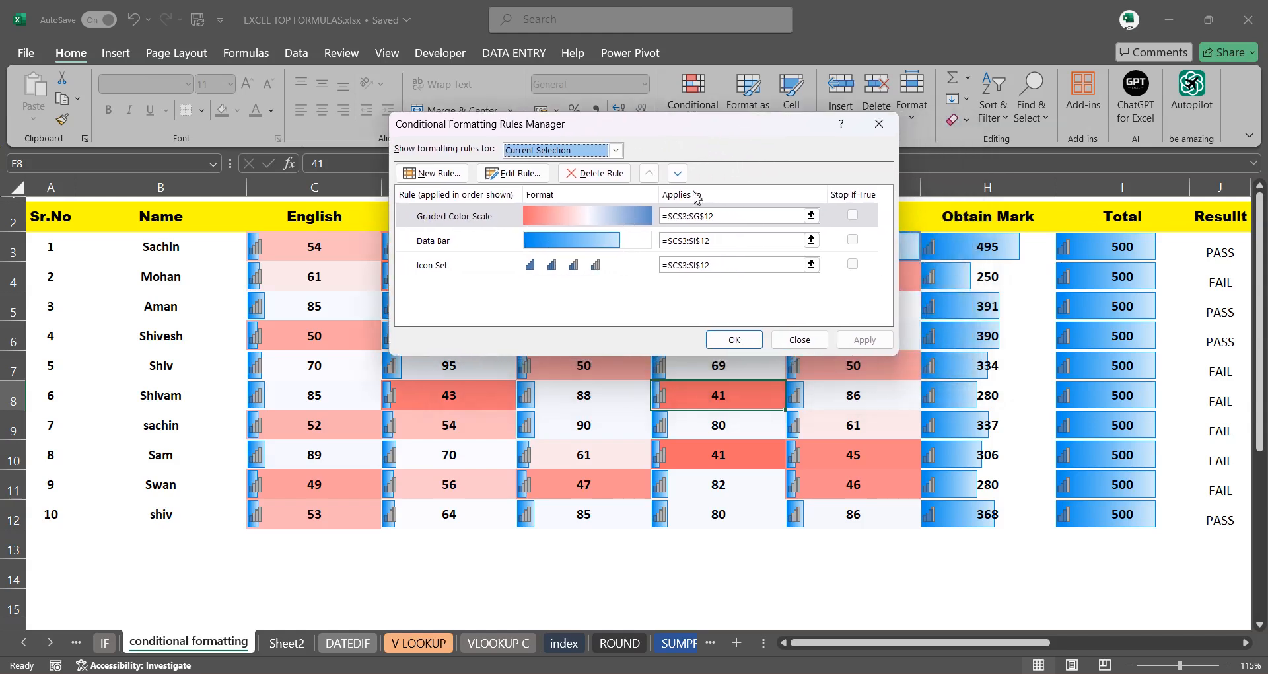
left_click(531, 176)
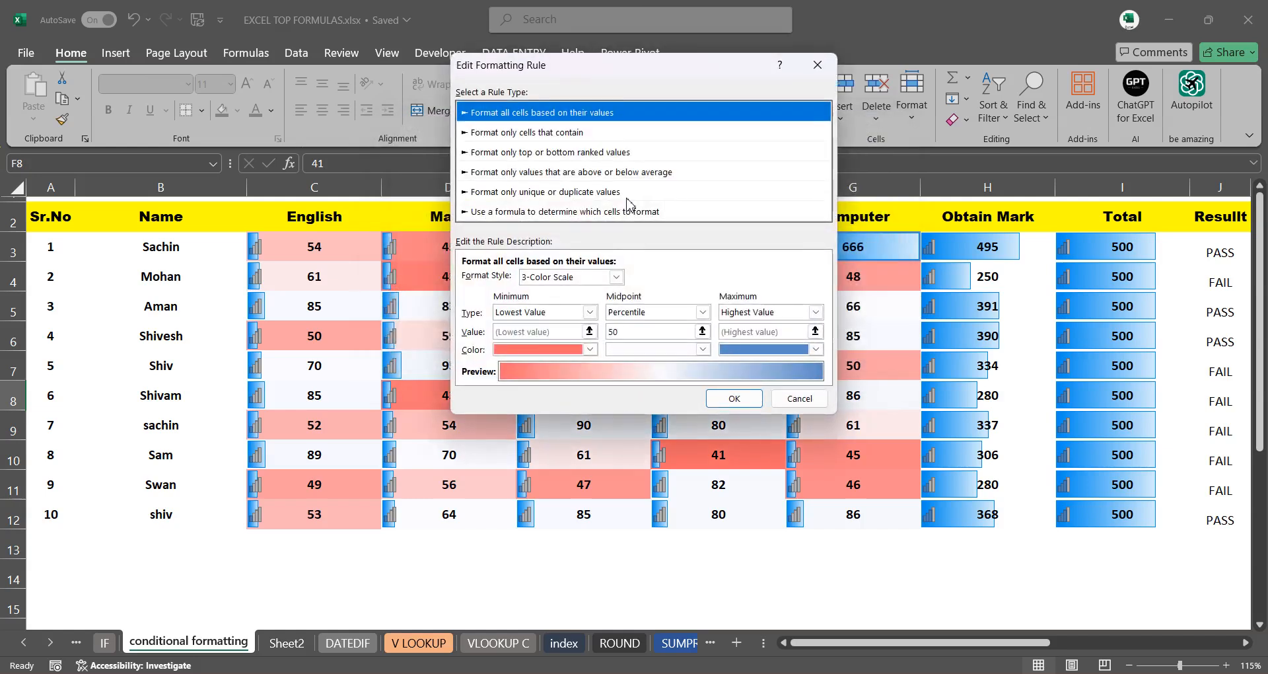
left_click(818, 65)
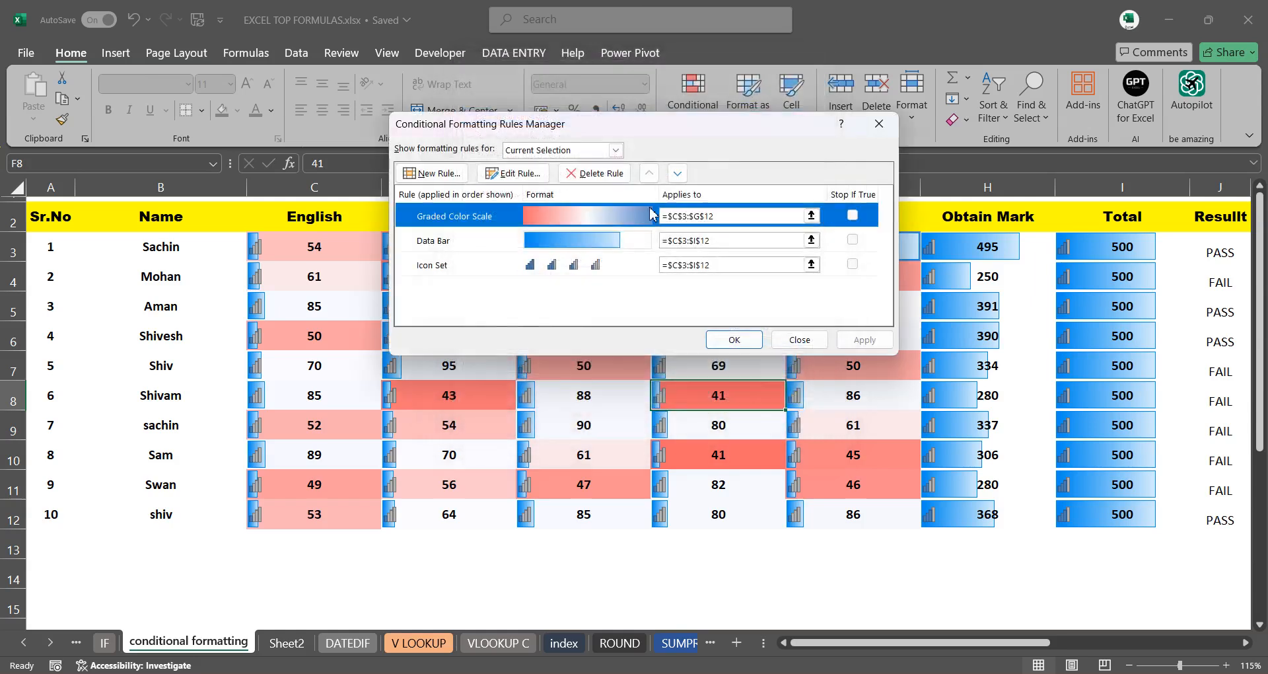
Create a new 3-Color Scale rule for cell F8 that formats all cells based on their values
left_click(433, 173)
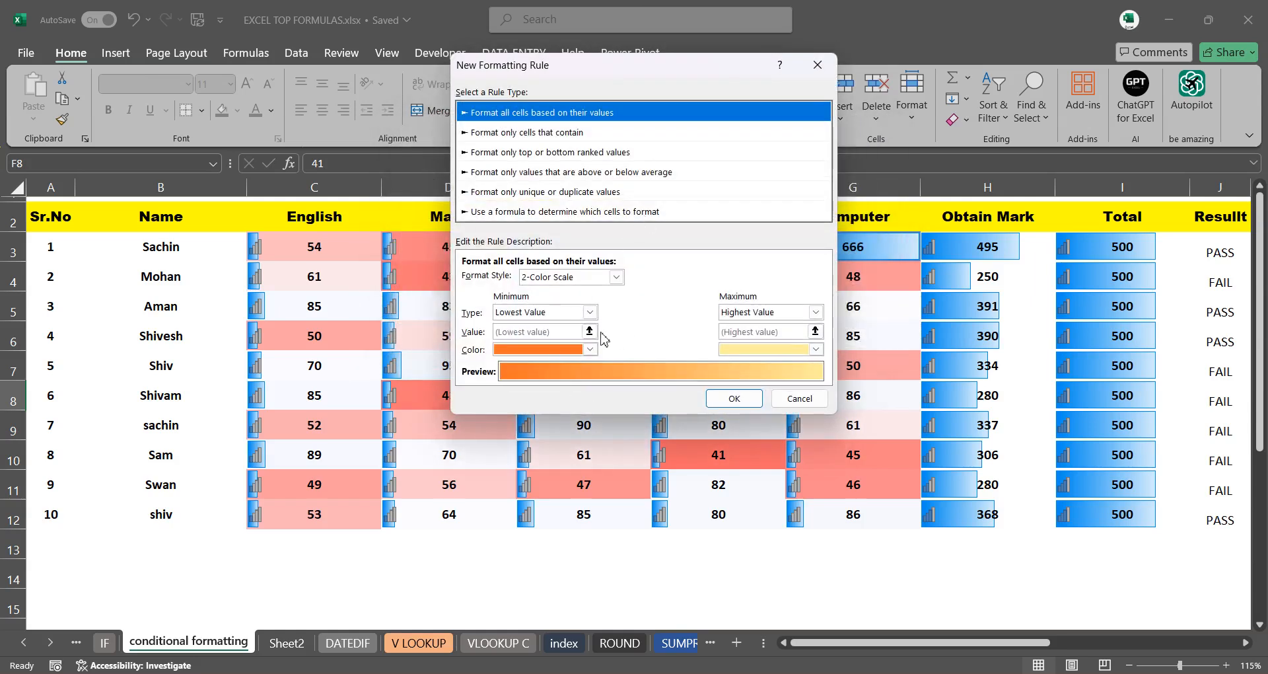
left_click(615, 277)
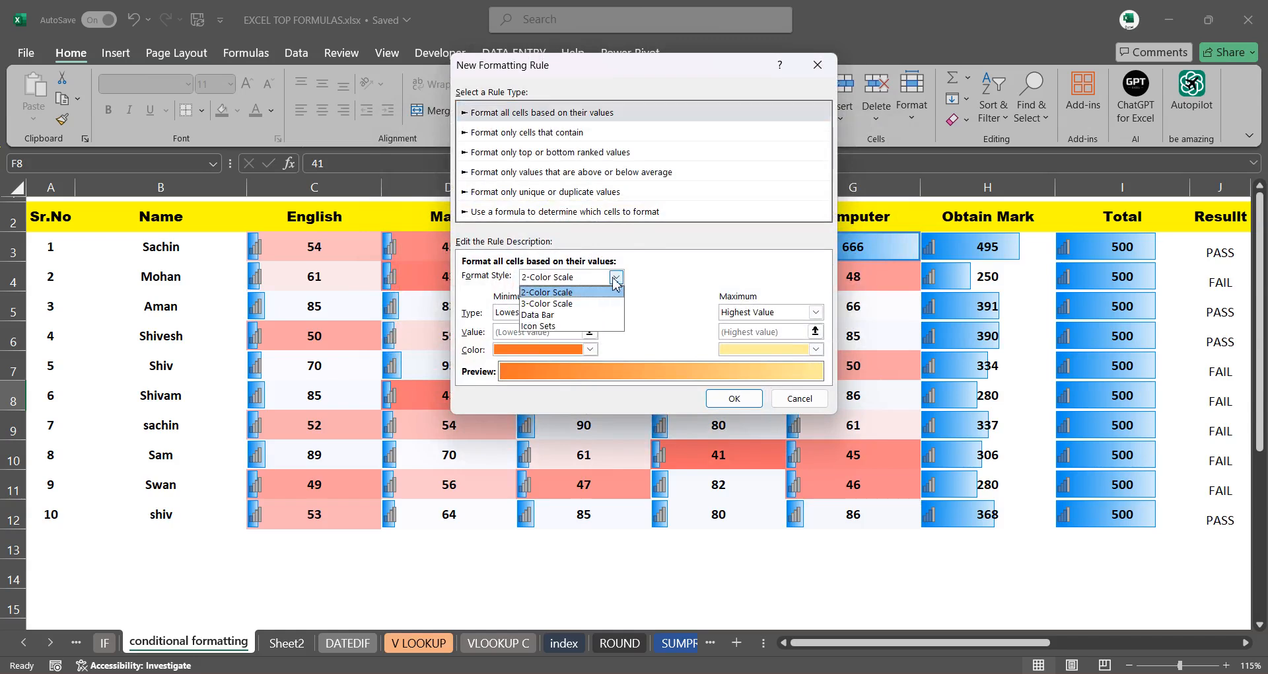
left_click(560, 303)
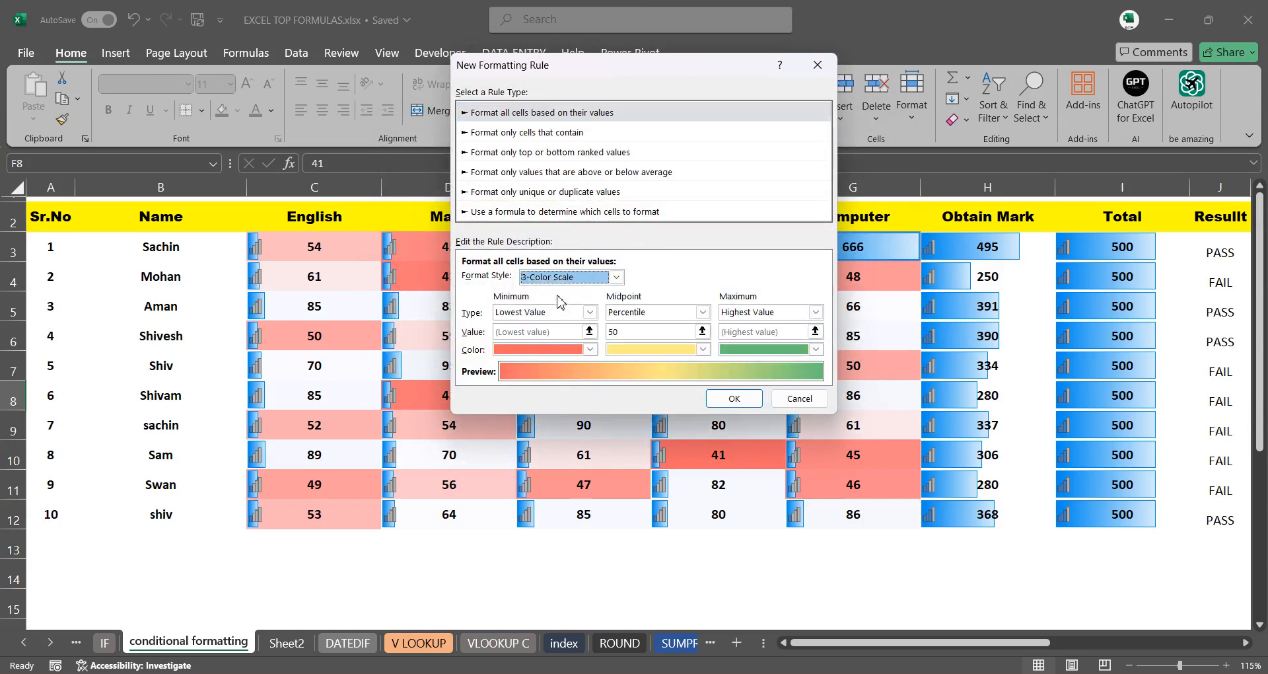
left_click(733, 397)
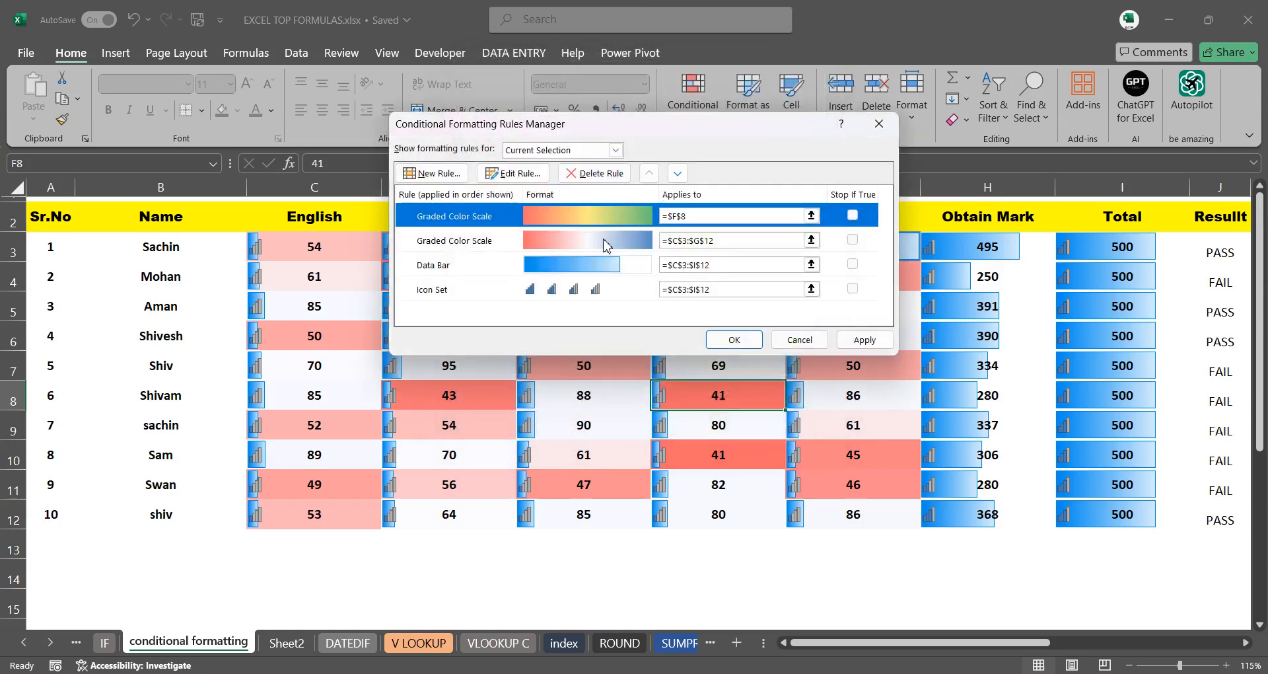
Delete the Data Bar rule covering C3:I12 and apply the change to the sheet
left_click(419, 271)
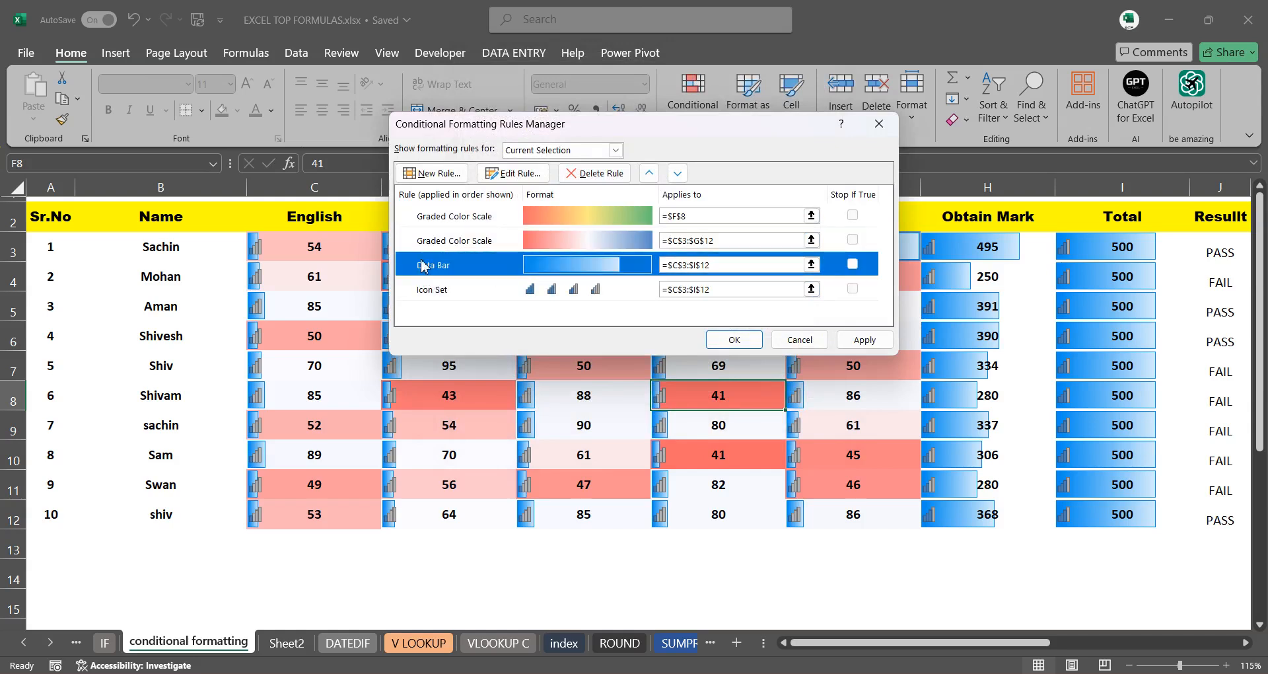
left_click(571, 178)
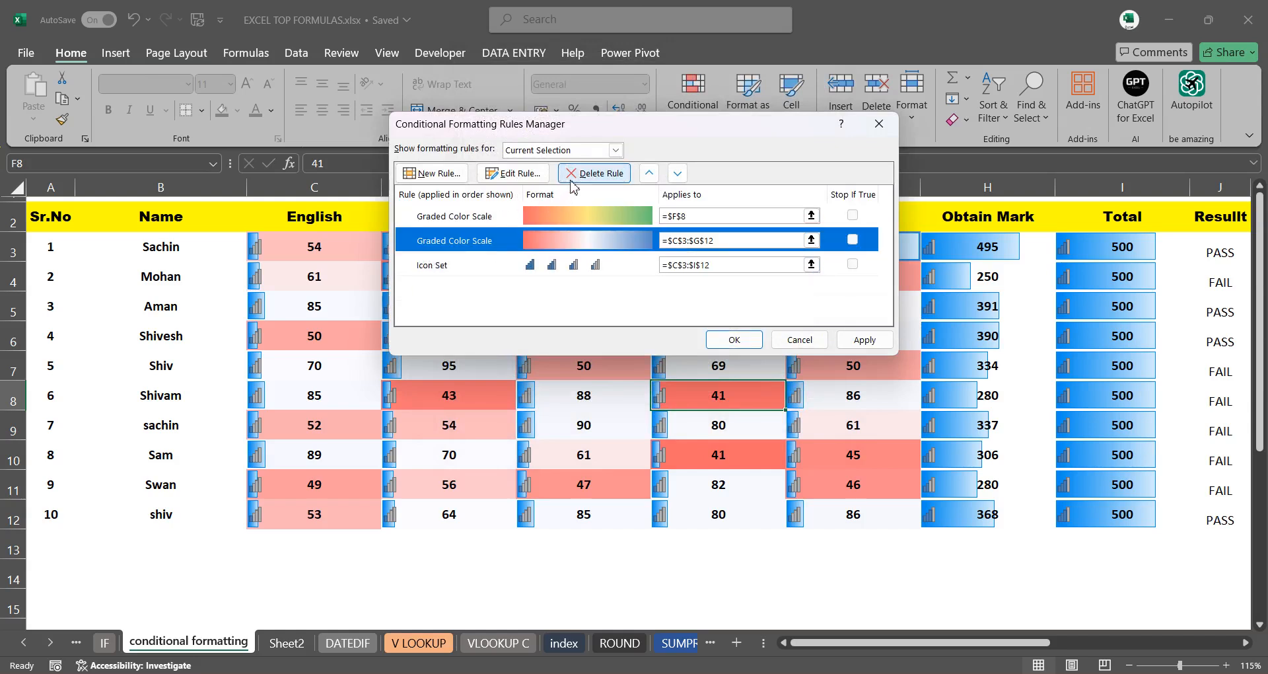
left_click(880, 342)
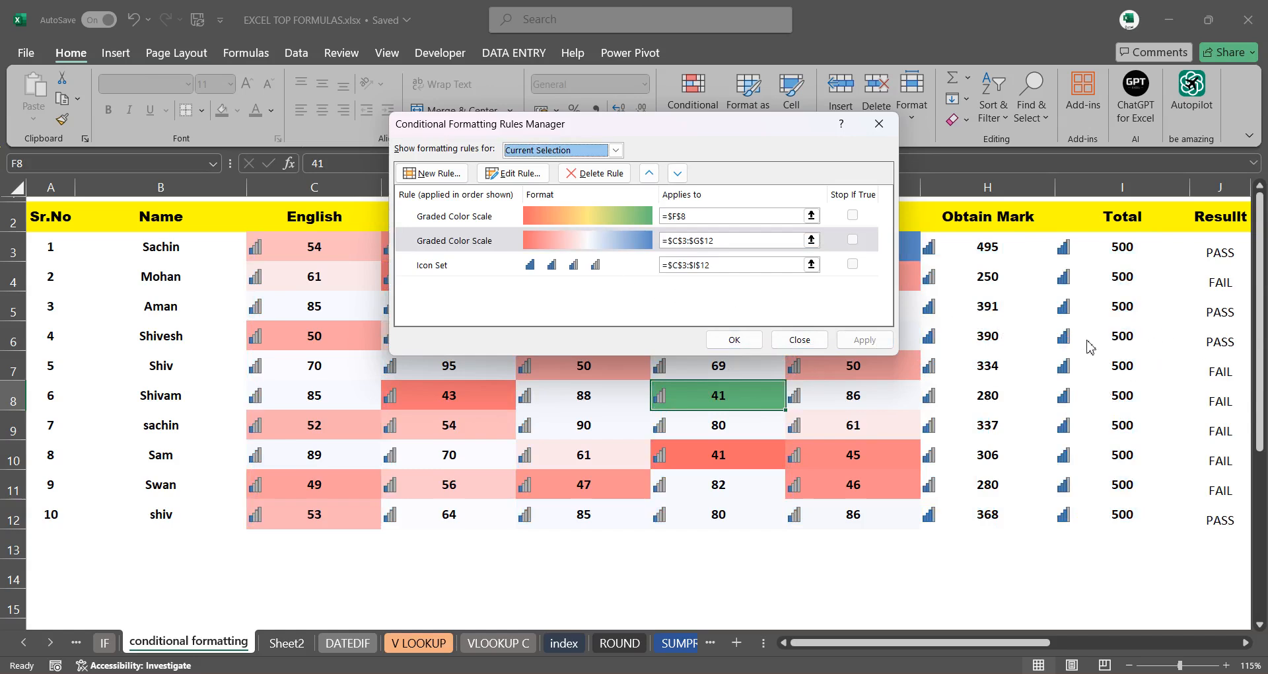
Delete the Icon Set rule covering C3:I12, apply the change and close the Rules Manager
left_click(456, 267)
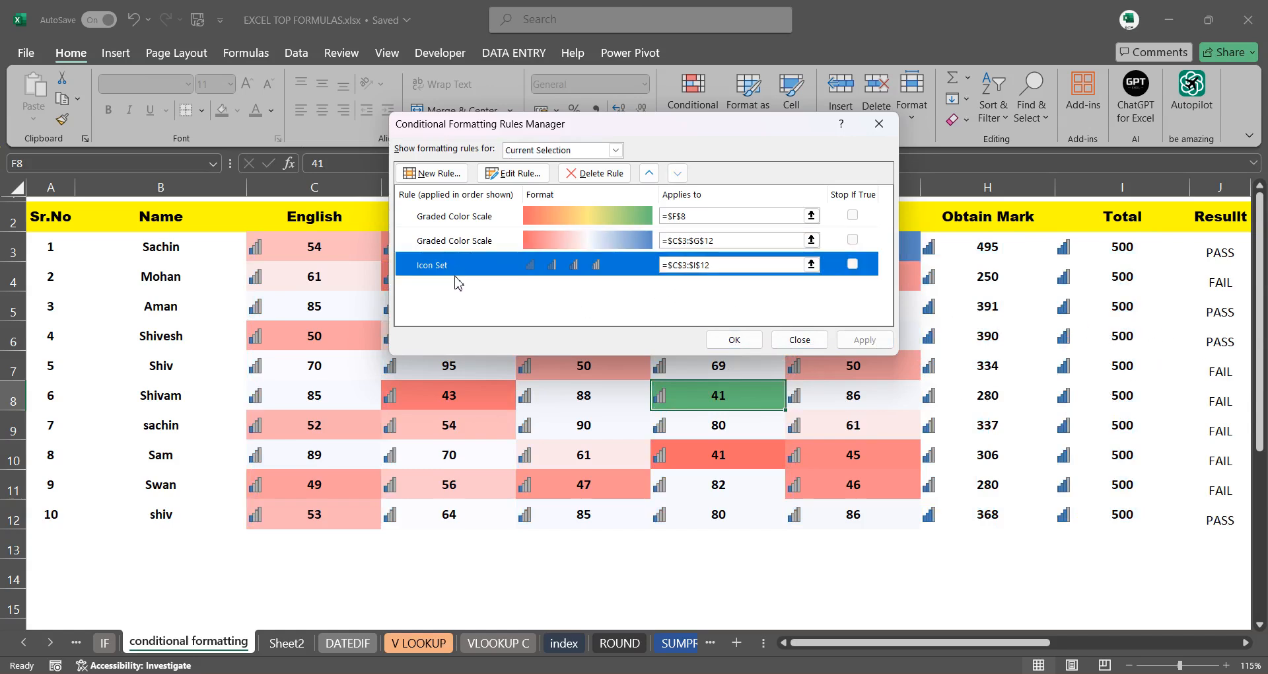
left_click(594, 173)
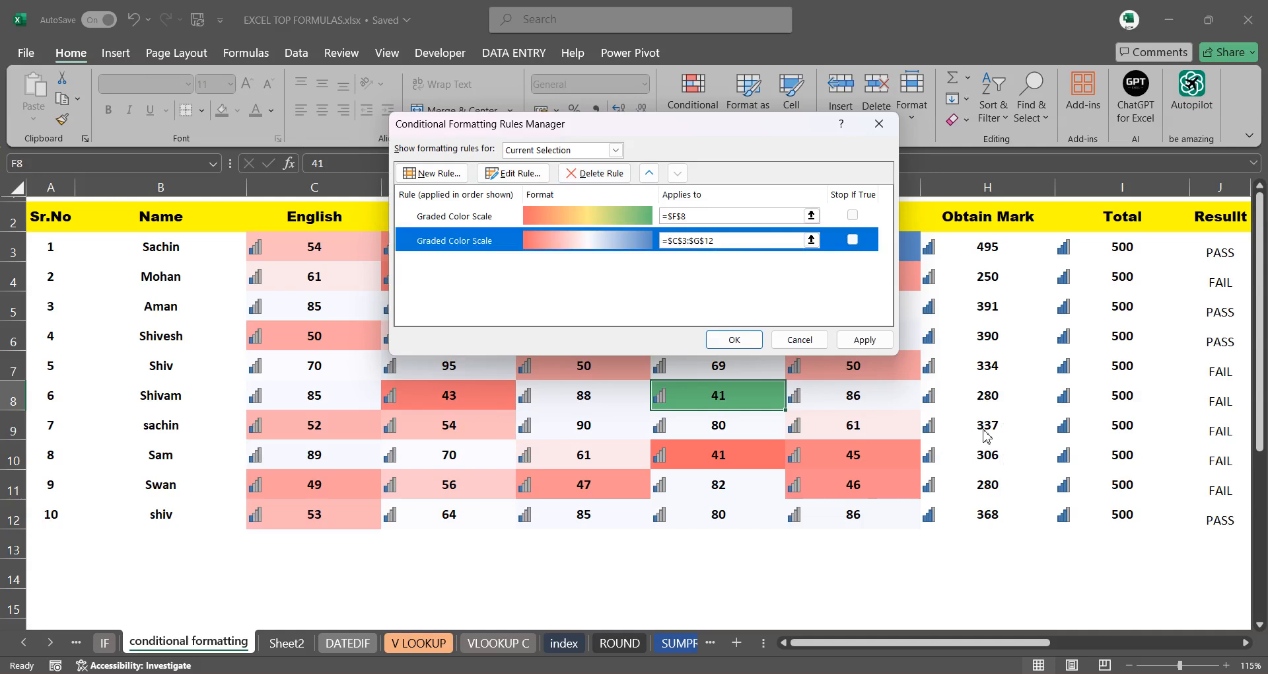
left_click(863, 340)
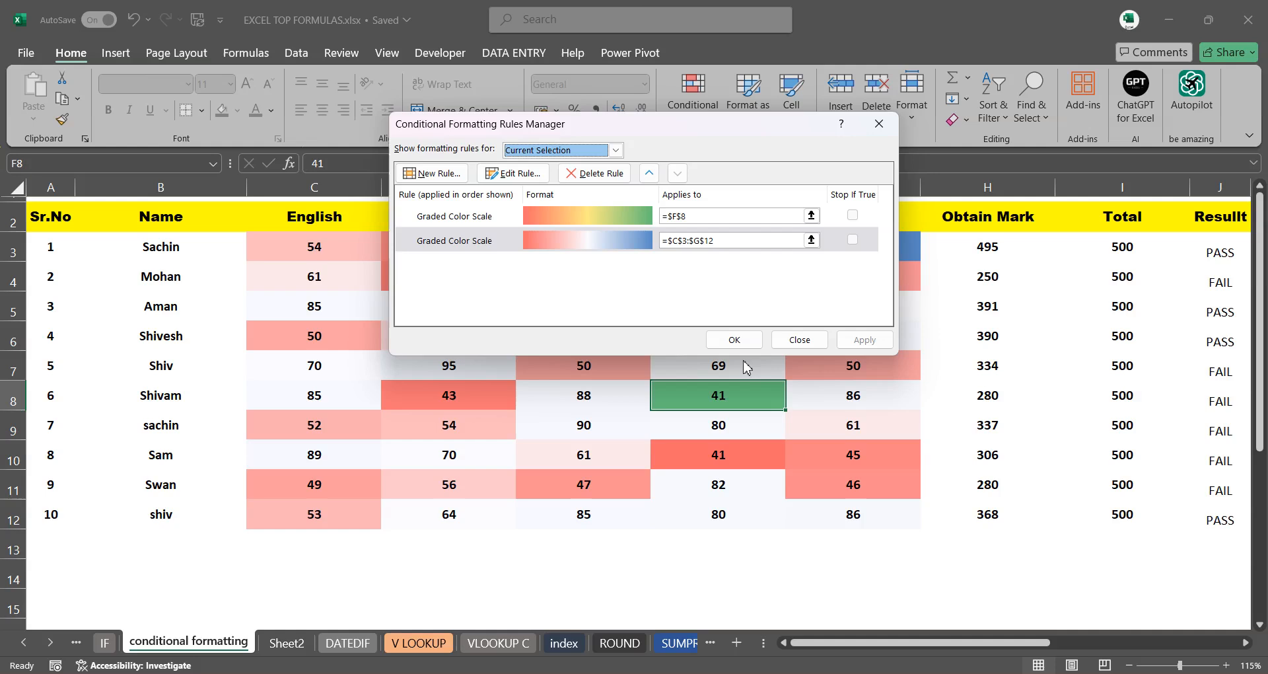
left_click(734, 339)
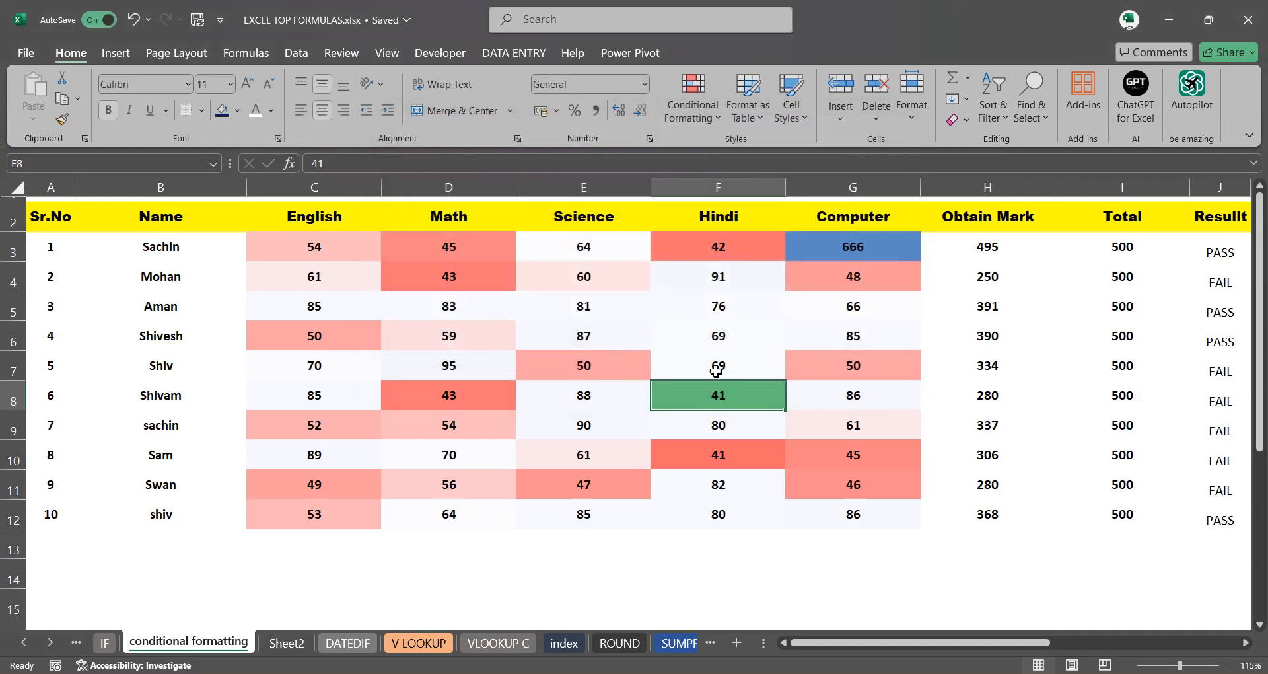